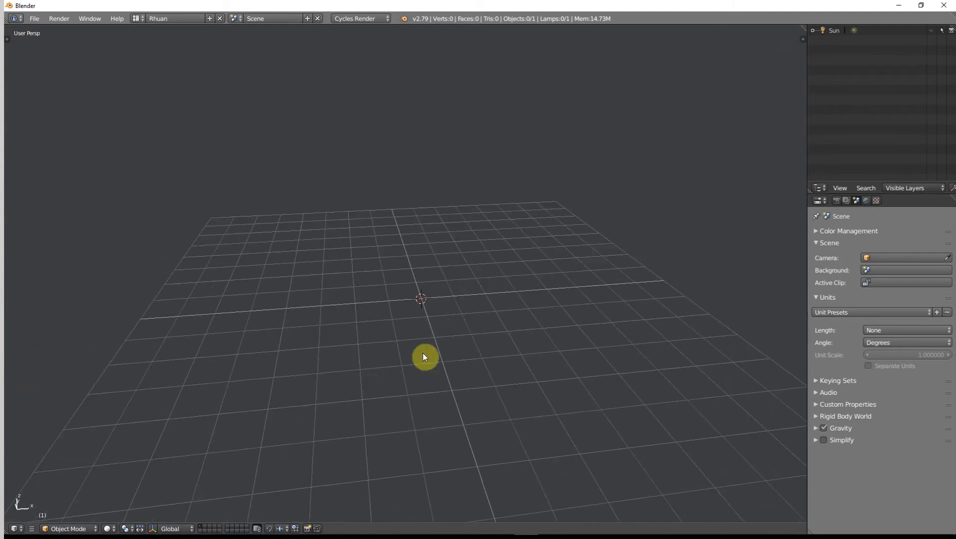
pyautogui.moveTo(417, 268); pyautogui.dragTo(412, 318, button='middle')
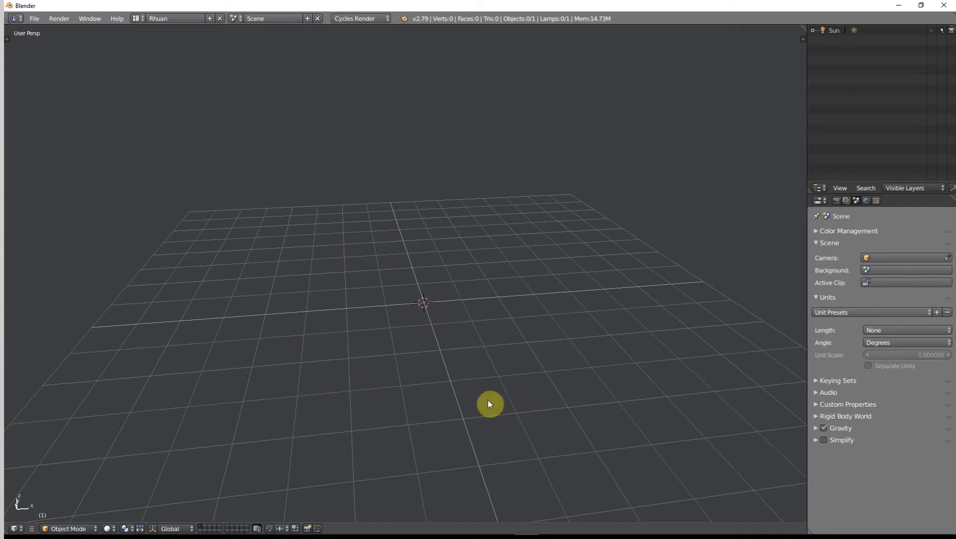
pyautogui.moveTo(487, 401); pyautogui.dragTo(502, 344, button='middle')
pyautogui.scroll(1, 464, 397)
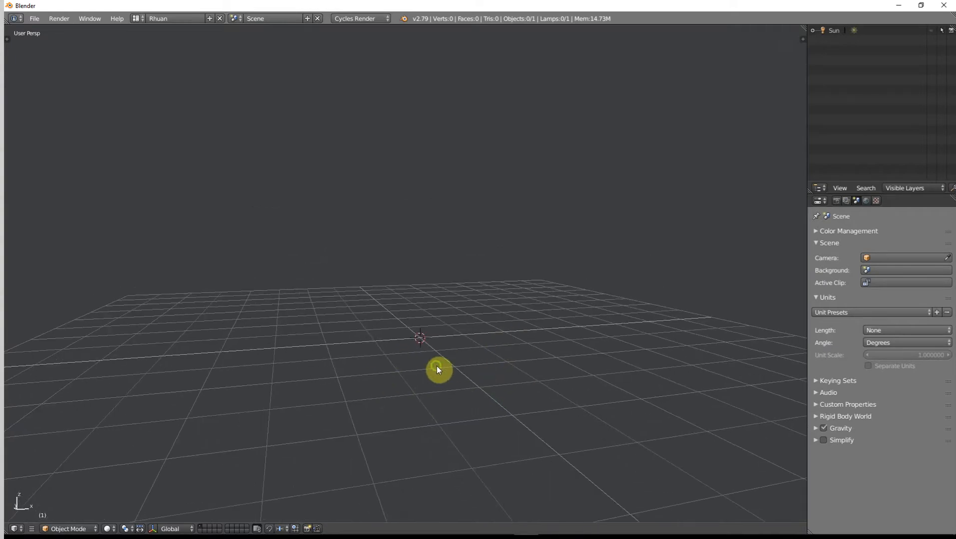
pyautogui.moveTo(436, 368); pyautogui.dragTo(494, 365, button='middle')
pyautogui.moveTo(461, 335); pyautogui.dragTo(386, 290, button='middle')
pyautogui.moveTo(427, 341); pyautogui.dragTo(424, 390, button='middle')
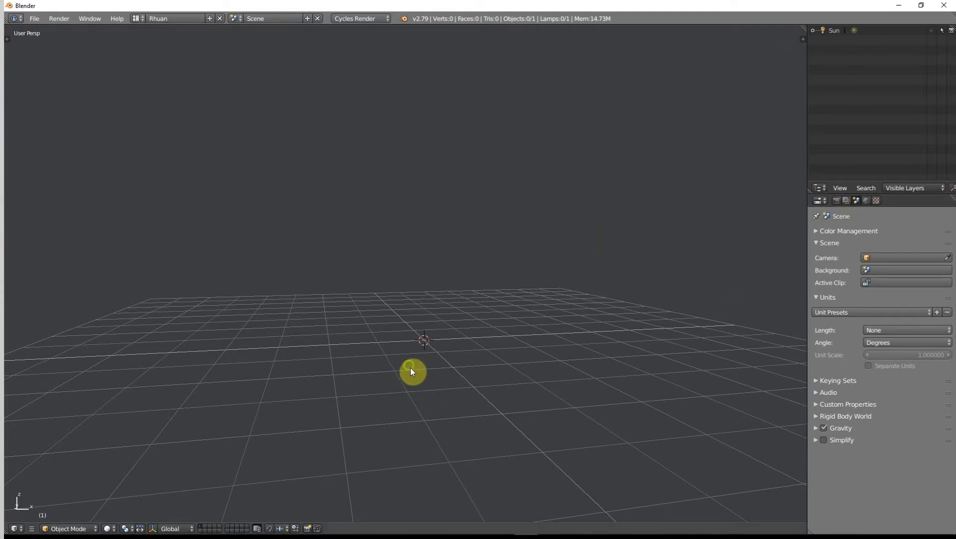
pyautogui.moveTo(410, 368); pyautogui.dragTo(407, 382, button='middle')
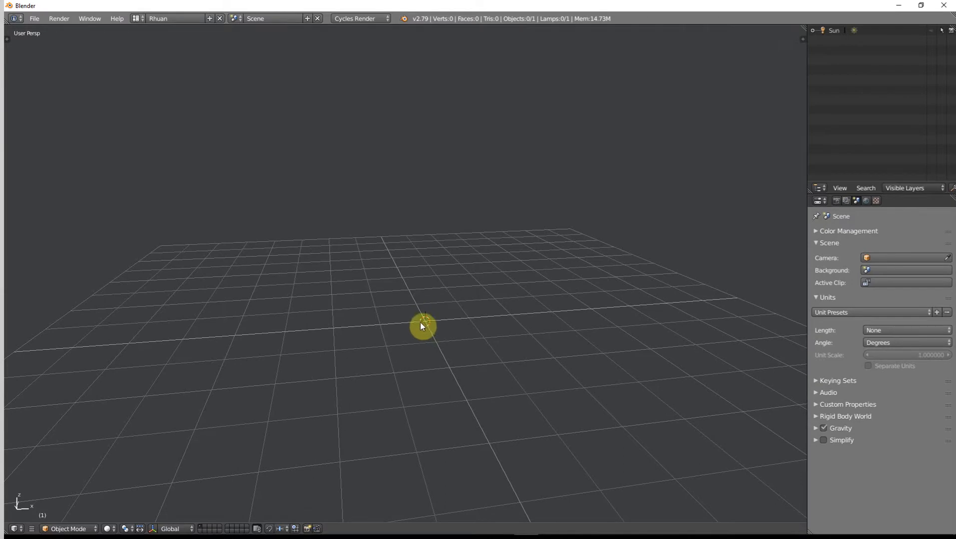
pyautogui.moveTo(422, 324); pyautogui.dragTo(419, 321, button='middle')
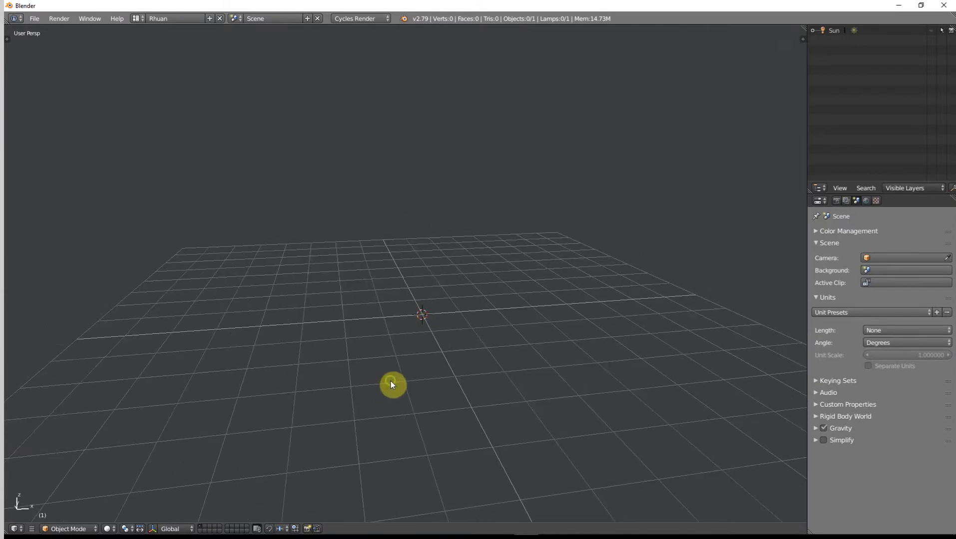
pyautogui.moveTo(391, 383); pyautogui.dragTo(480, 340, button='middle')
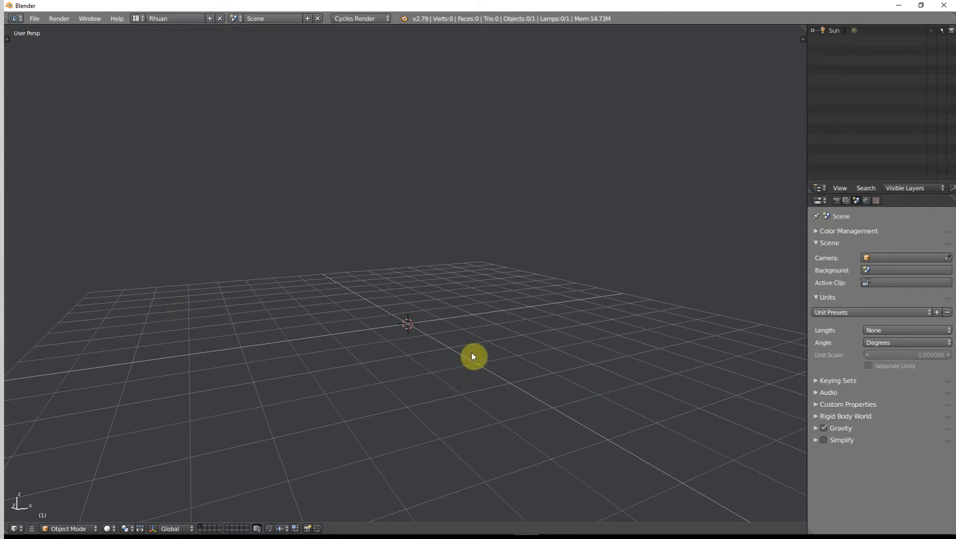
pyautogui.moveTo(474, 356); pyautogui.dragTo(449, 397, button='middle')
pyautogui.moveTo(368, 353); pyautogui.dragTo(408, 339, button='middle')
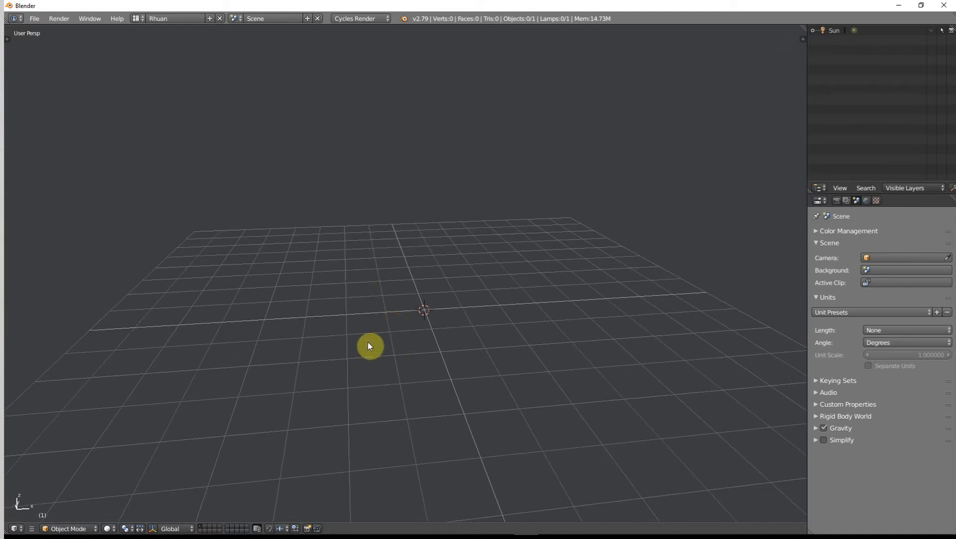
pyautogui.moveTo(391, 364); pyautogui.dragTo(429, 335, button='middle')
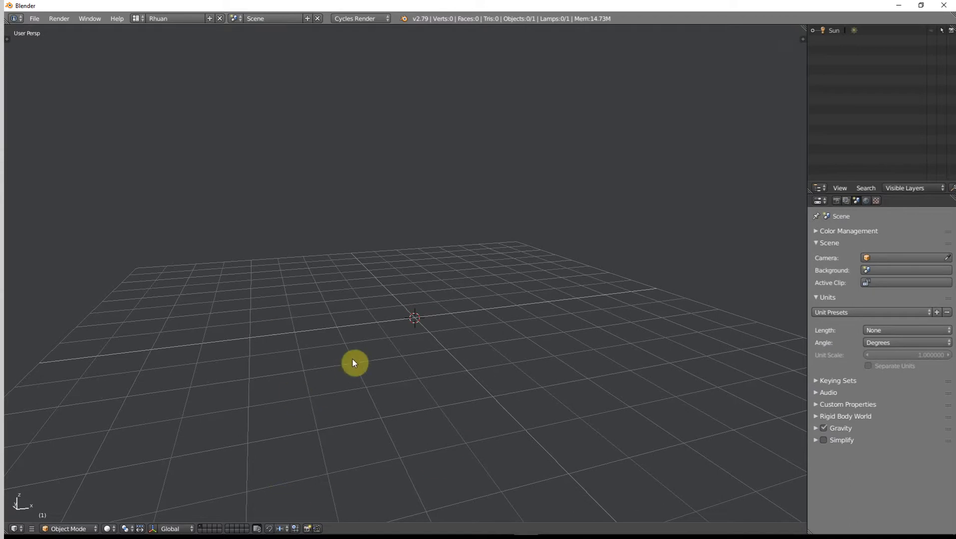
pyautogui.moveTo(394, 383); pyautogui.dragTo(383, 365, button='middle')
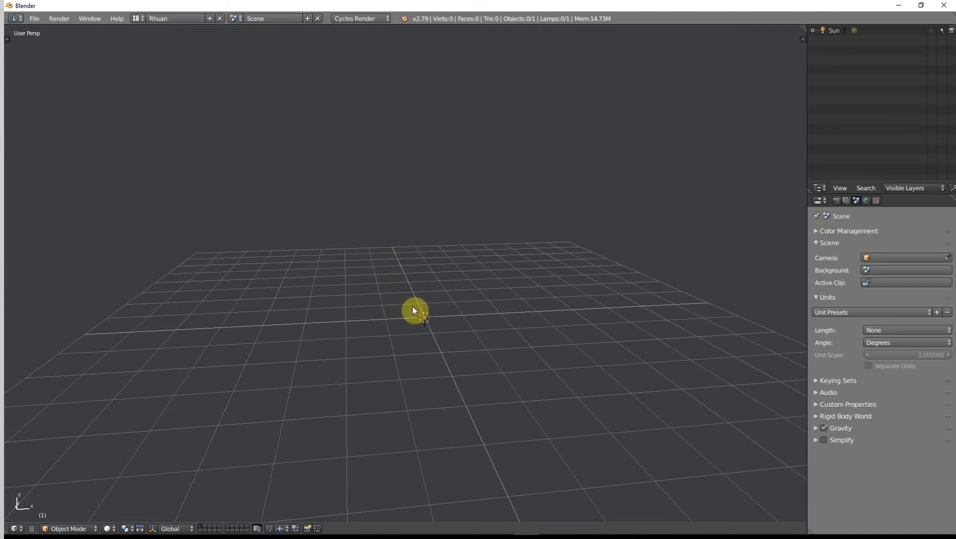
pyautogui.moveTo(412, 307); pyautogui.dragTo(387, 286, button='middle')
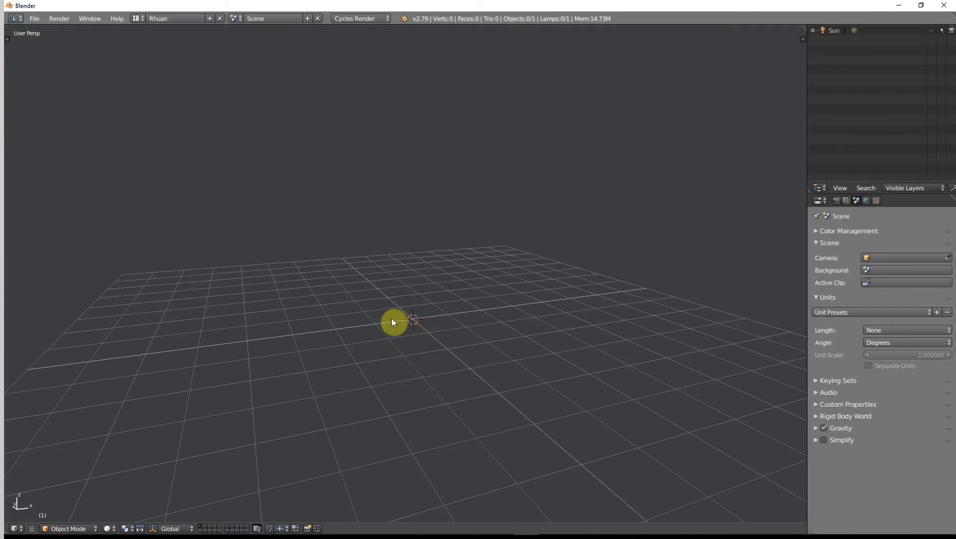
pyautogui.moveTo(492, 351); pyautogui.dragTo(417, 348, button='middle')
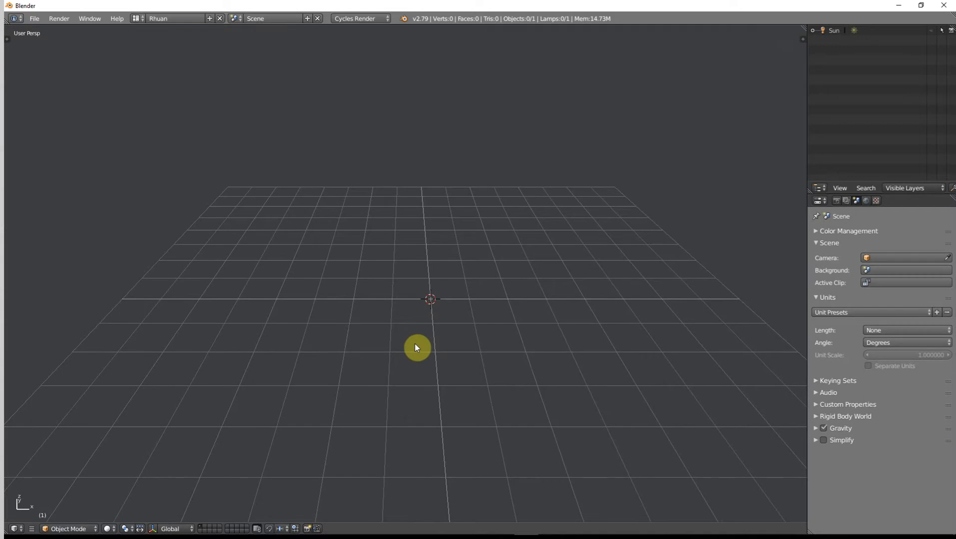
# - Add a plane mesh at the centre of the grid
pyautogui.hotkey('shift', 'a')
pyautogui.moveTo(406, 324)
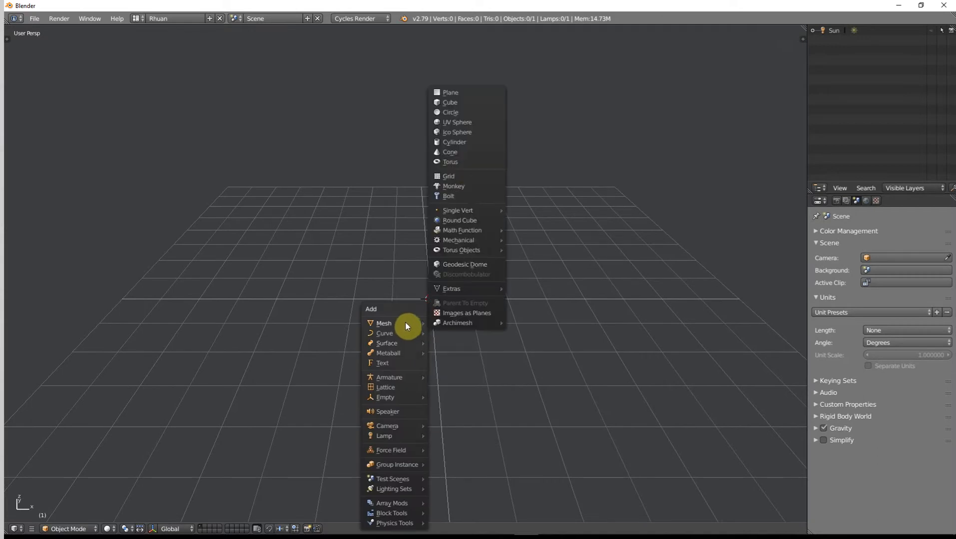
pyautogui.click(446, 92)
# - Scale the plane by a factor of 5 and apply its rotation and scale
pyautogui.write('s')
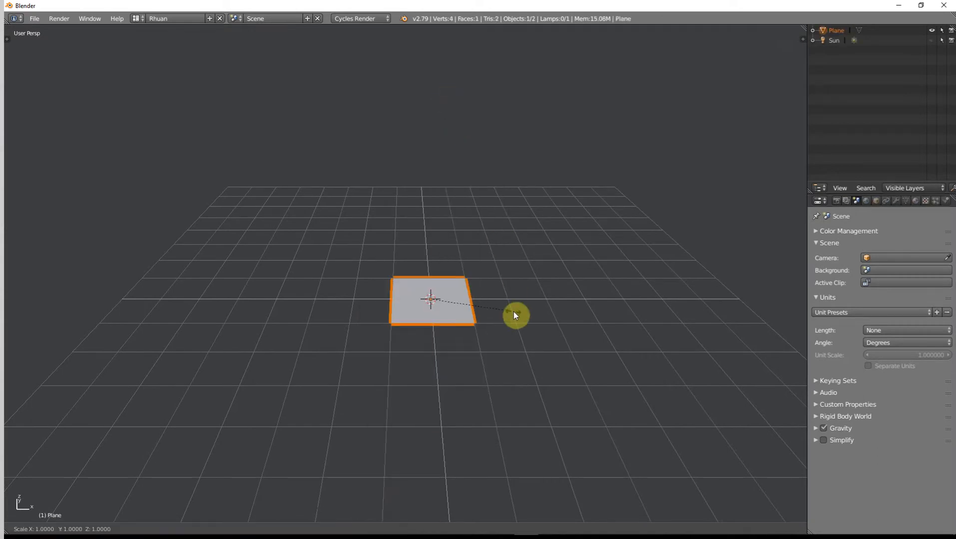
pyautogui.write('5')
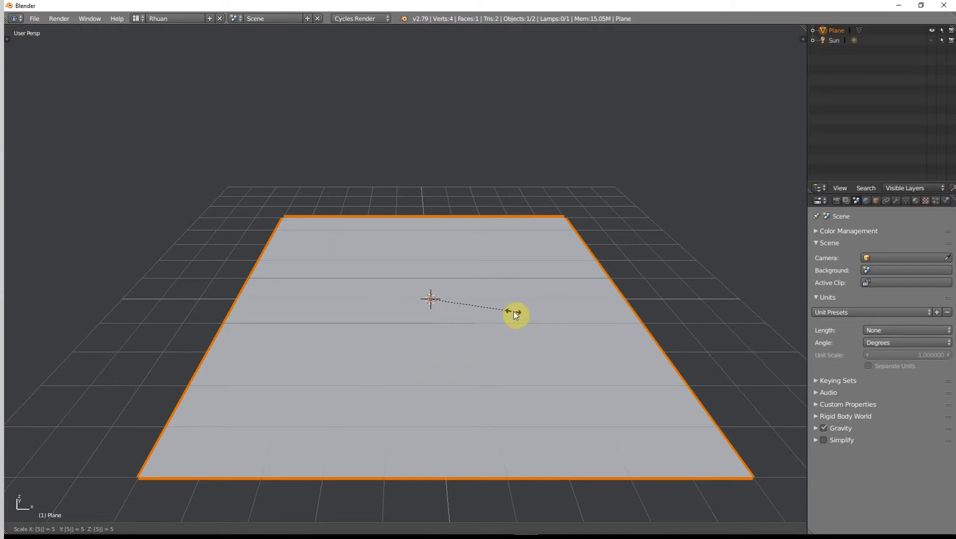
pyautogui.press('Return')
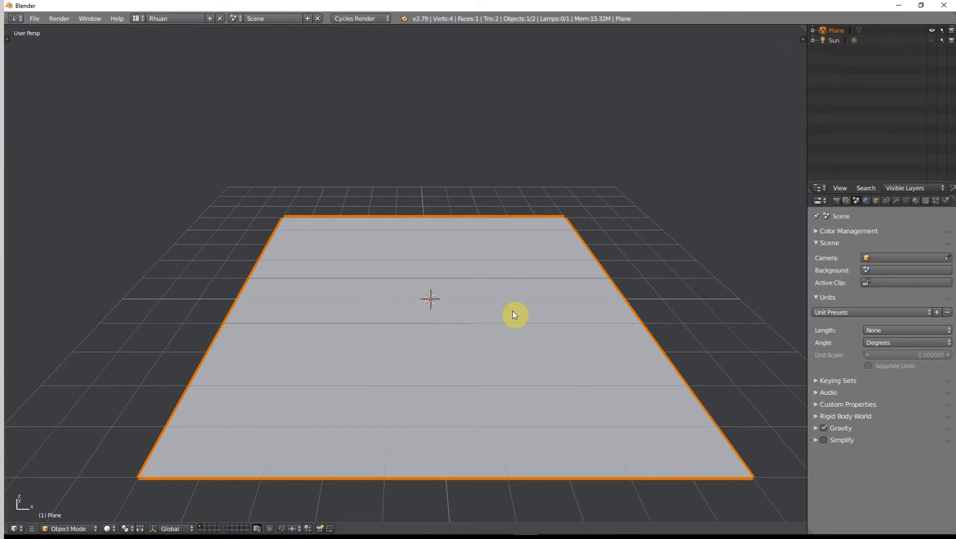
pyautogui.hotkey('ctrl', 'a')
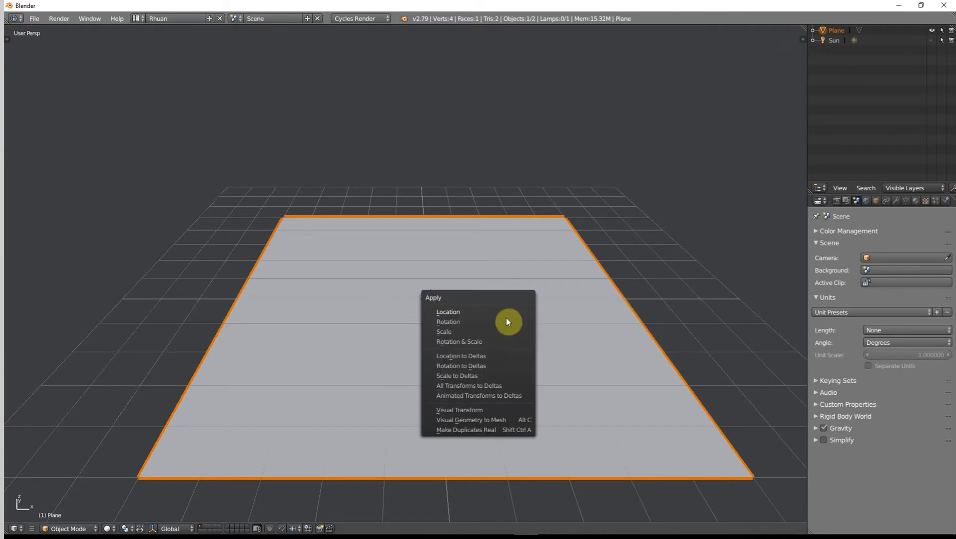
pyautogui.click(483, 341)
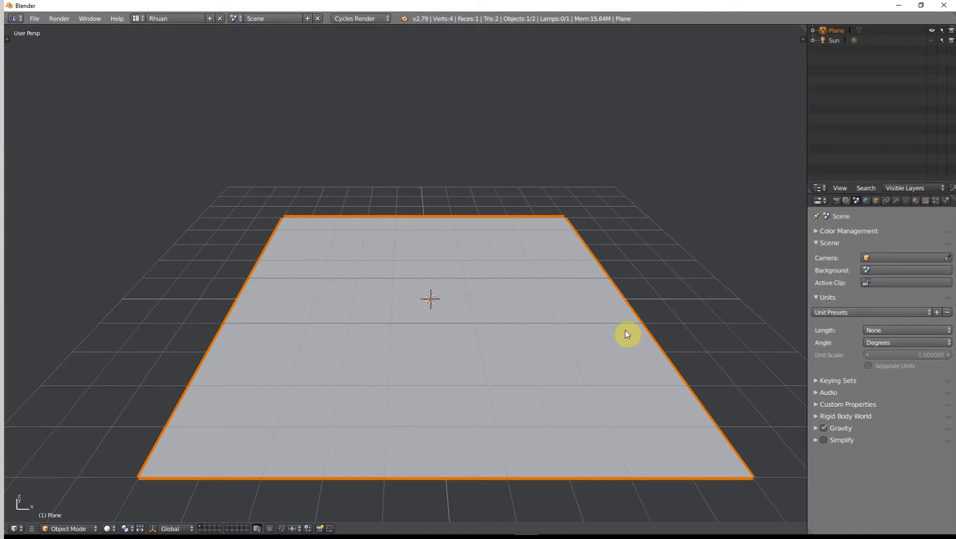
# - Set the mouse size of the Screencast Keys display to 100
pyautogui.press('n')
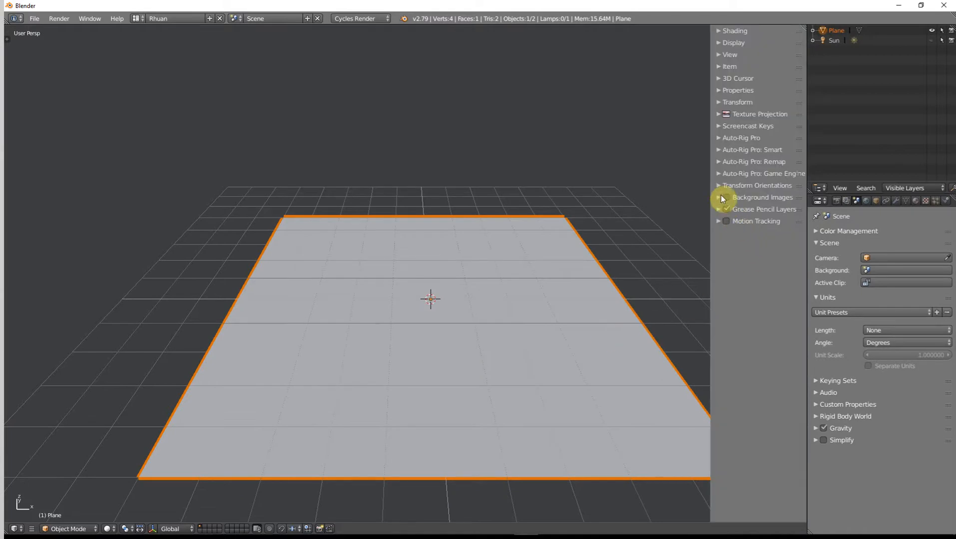
pyautogui.click(725, 126)
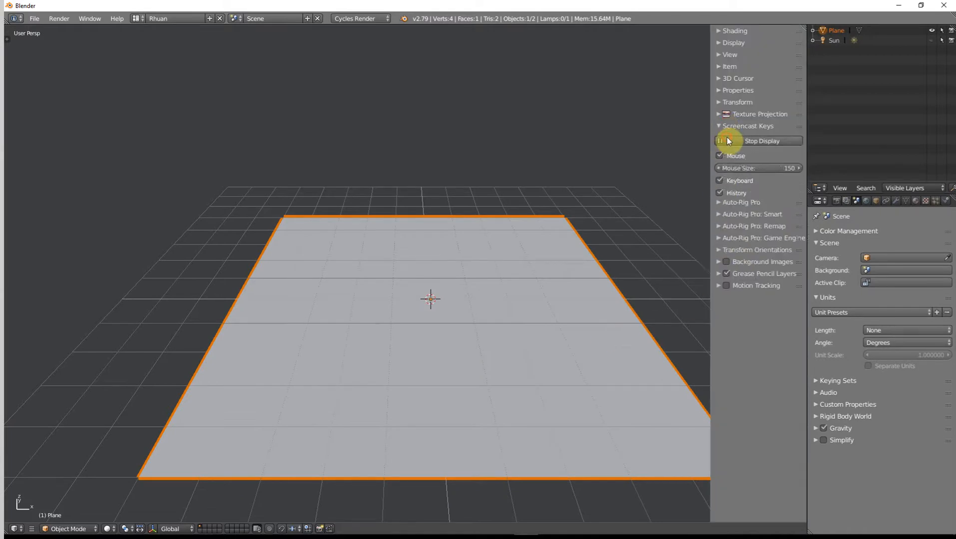
pyautogui.click(741, 169)
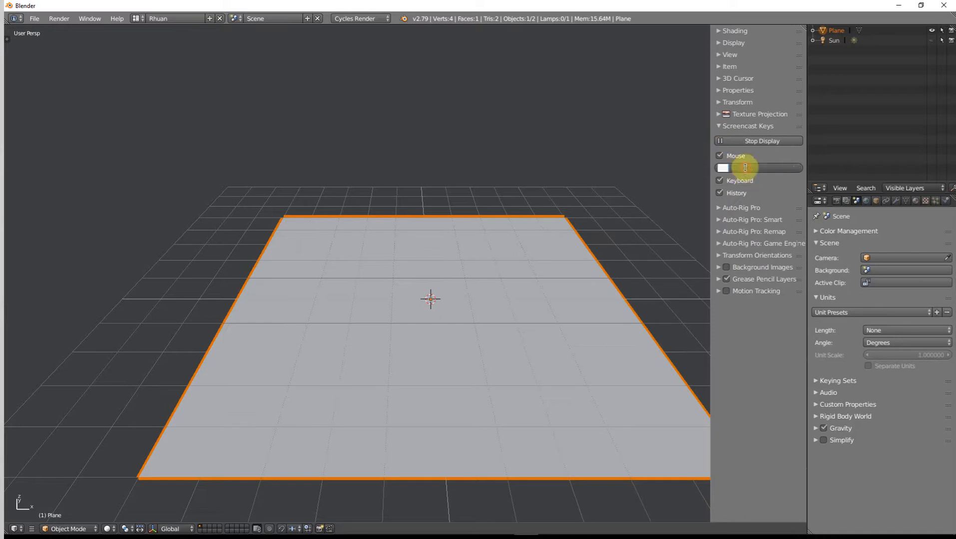
pyautogui.write('100')
pyautogui.press('Return')
pyautogui.click(725, 125)
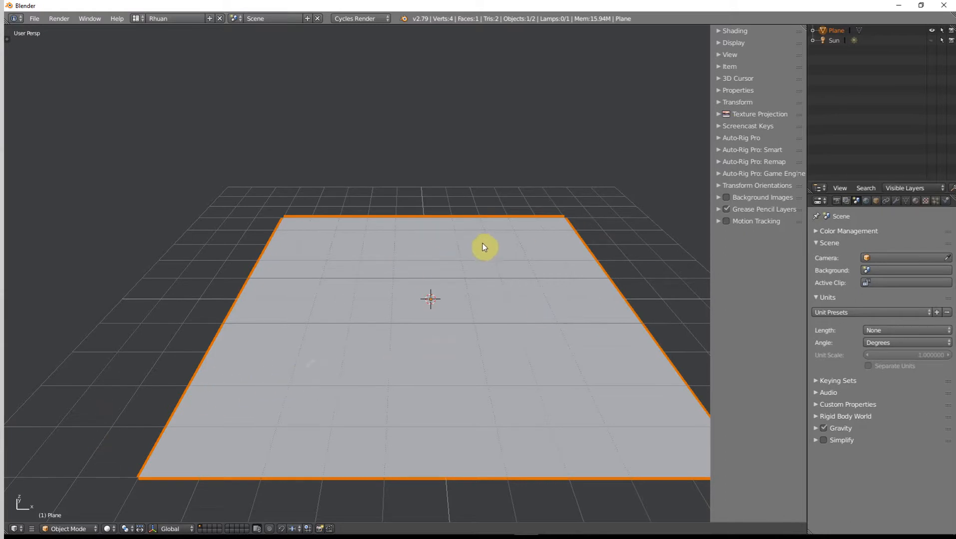
pyautogui.press('n')
# - Show the material properties of the plane
pyautogui.moveTo(514, 288); pyautogui.dragTo(579, 285, button='middle')
pyautogui.click(911, 200)
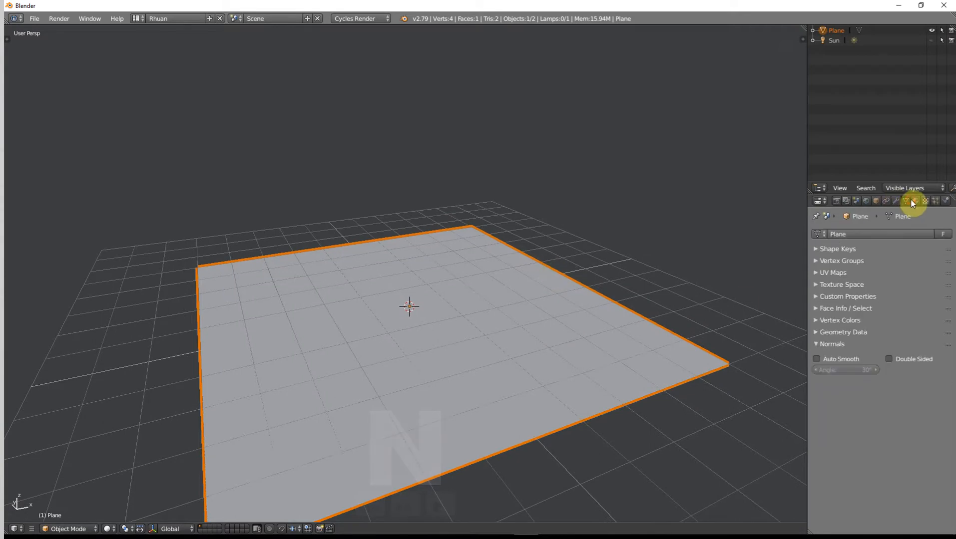
pyautogui.click(914, 200)
# - Subdivide the whole plane mesh in Edit Mode, working from the top orthographic view
pyautogui.moveTo(474, 315); pyautogui.dragTo(436, 353, button='middle')
pyautogui.press('KP_7')
pyautogui.press('Tab')
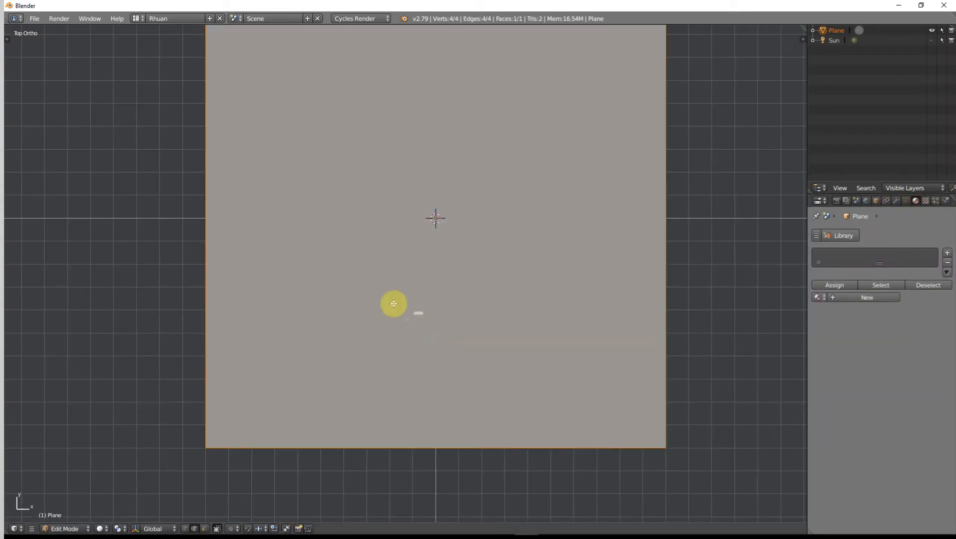
pyautogui.scroll(-5, 394, 305)
pyautogui.scroll(2, 404, 276)
pyautogui.press('w')
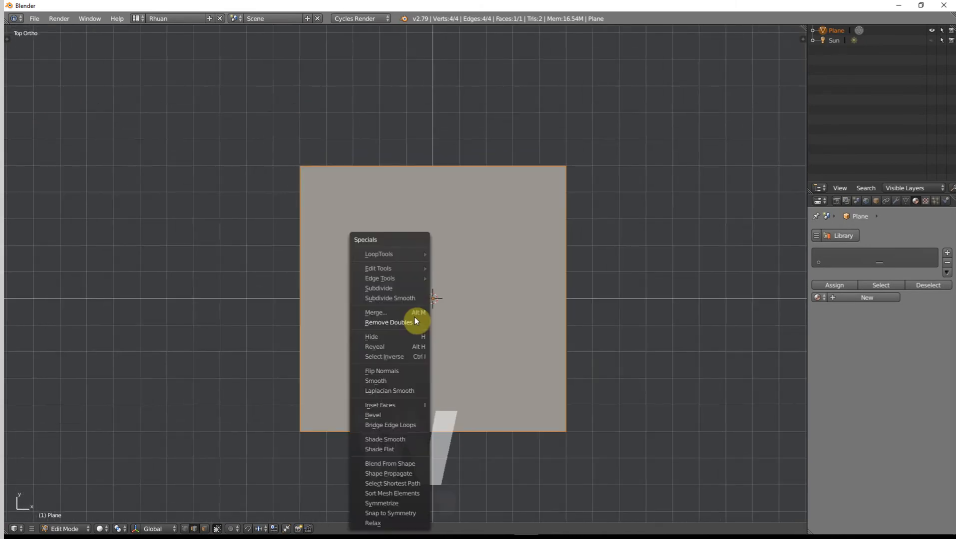
pyautogui.click(386, 288)
# - Set the plane's subdivision to 30 cuts and return to Object Mode
pyautogui.press('t')
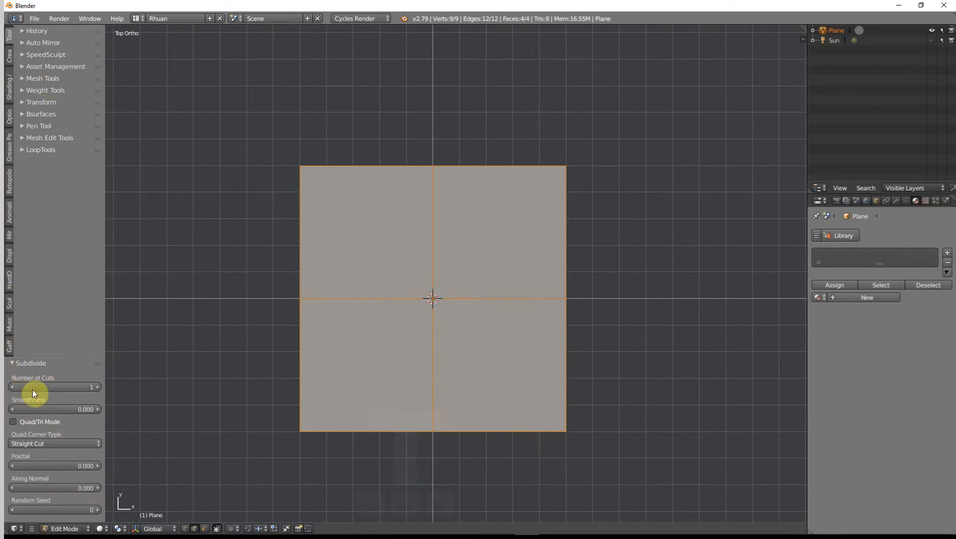
pyautogui.moveTo(46, 358); pyautogui.dragTo(42, 519)
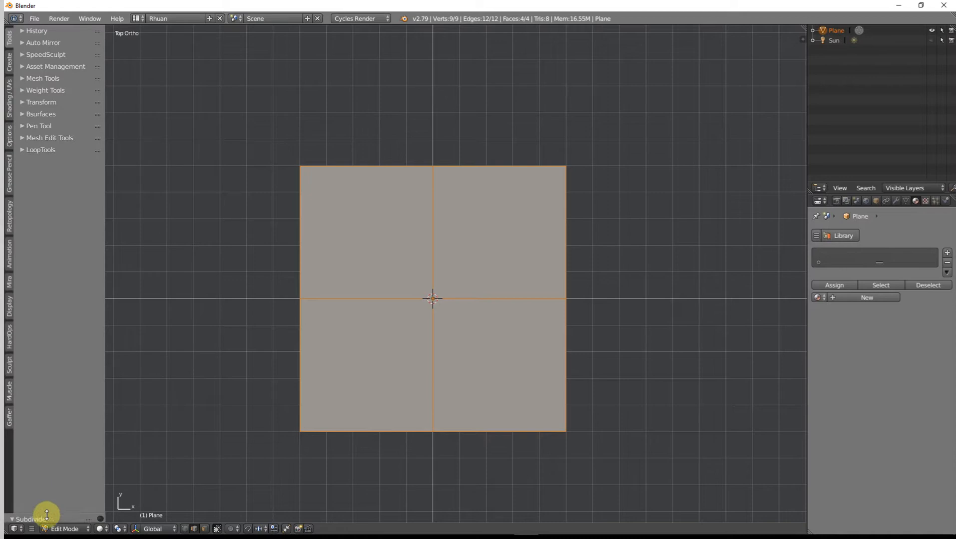
pyautogui.click(94, 520)
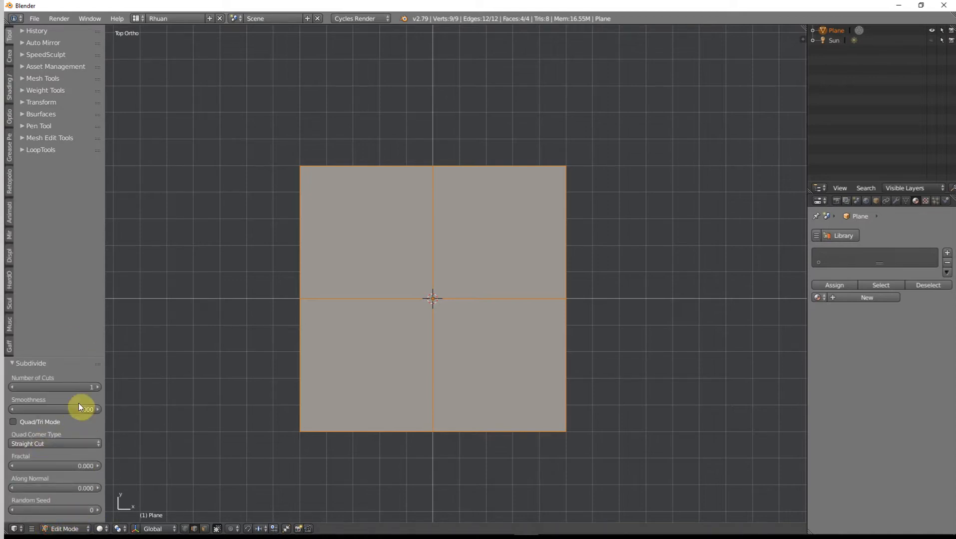
pyautogui.click(79, 388)
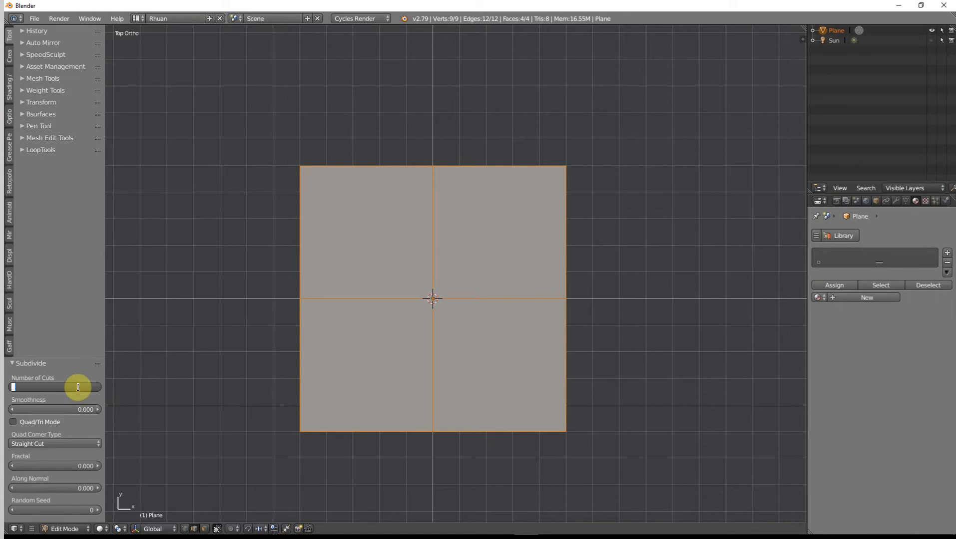
pyautogui.write('30')
pyautogui.press('Return')
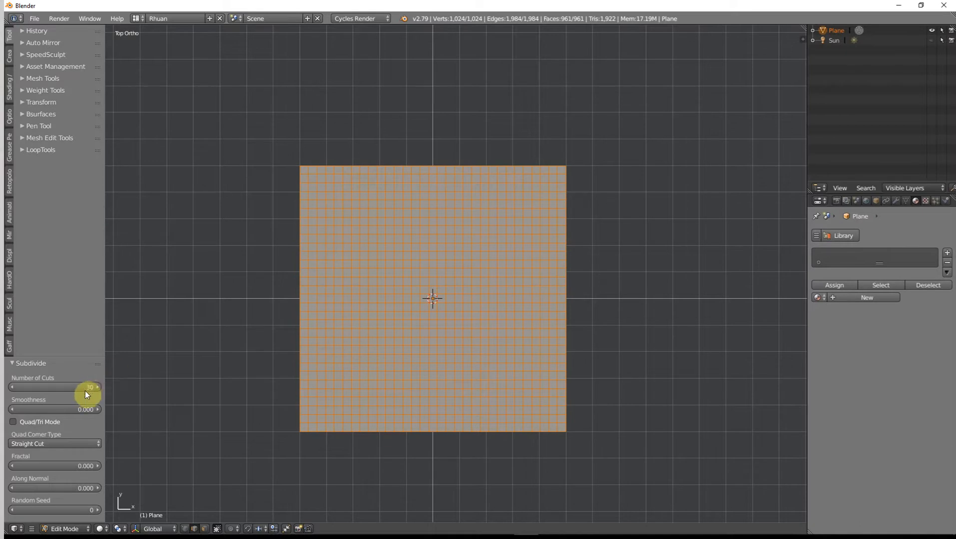
pyautogui.press('Tab')
pyautogui.press('t')
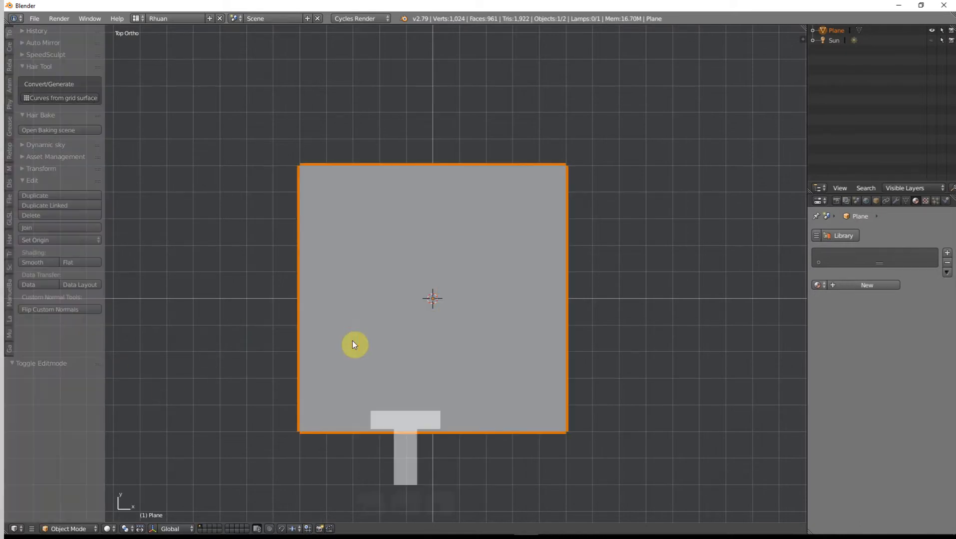
# - Switch to the empty second scene layer and add a UV sphere mesh there
pyautogui.moveTo(352, 341); pyautogui.dragTo(408, 336, button='middle')
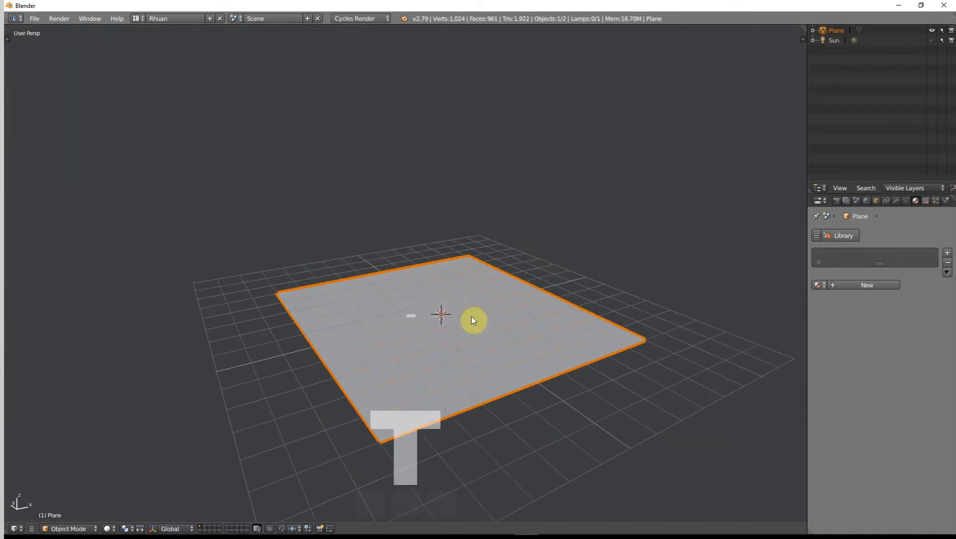
pyautogui.scroll(1, 471, 322)
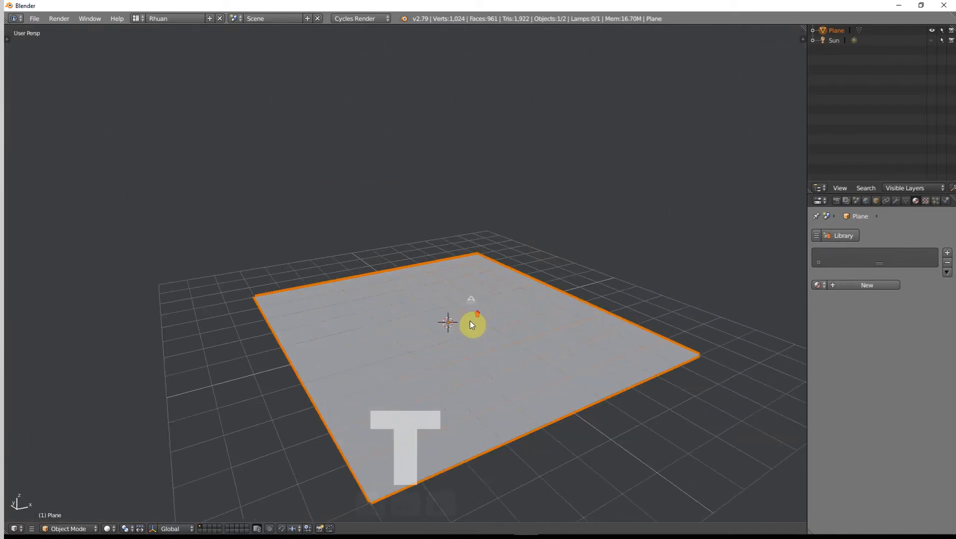
pyautogui.click(206, 529)
pyautogui.hotkey('shift', 'a')
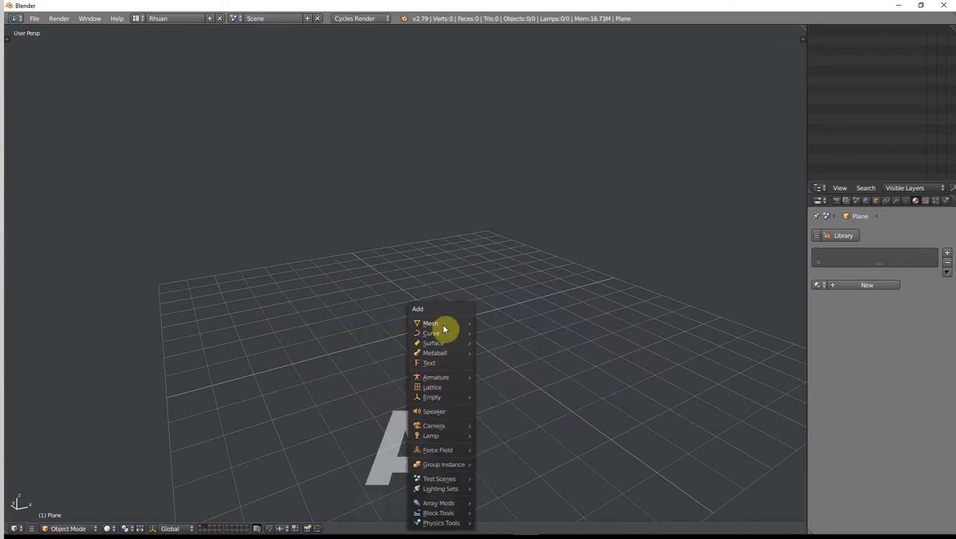
pyautogui.moveTo(443, 326)
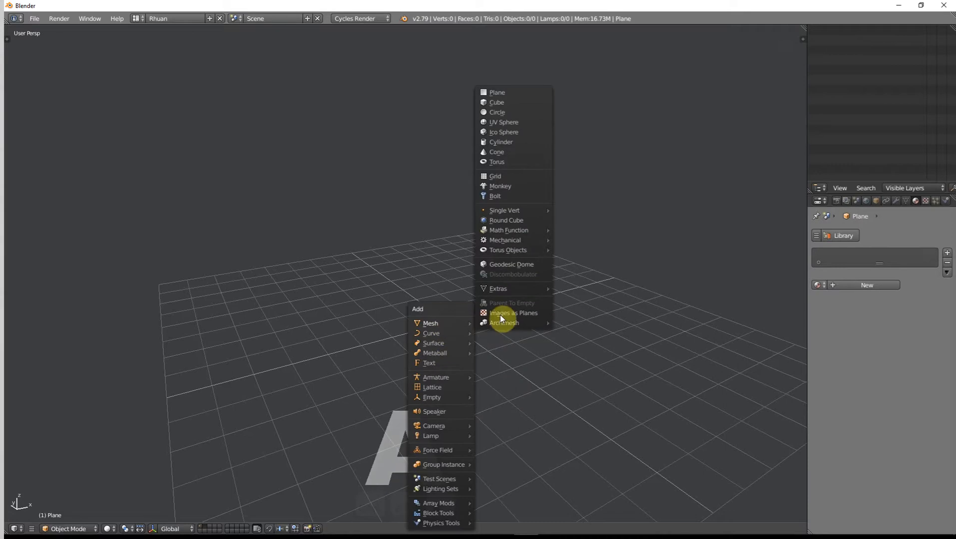
pyautogui.click(506, 124)
pyautogui.scroll(3, 437, 230)
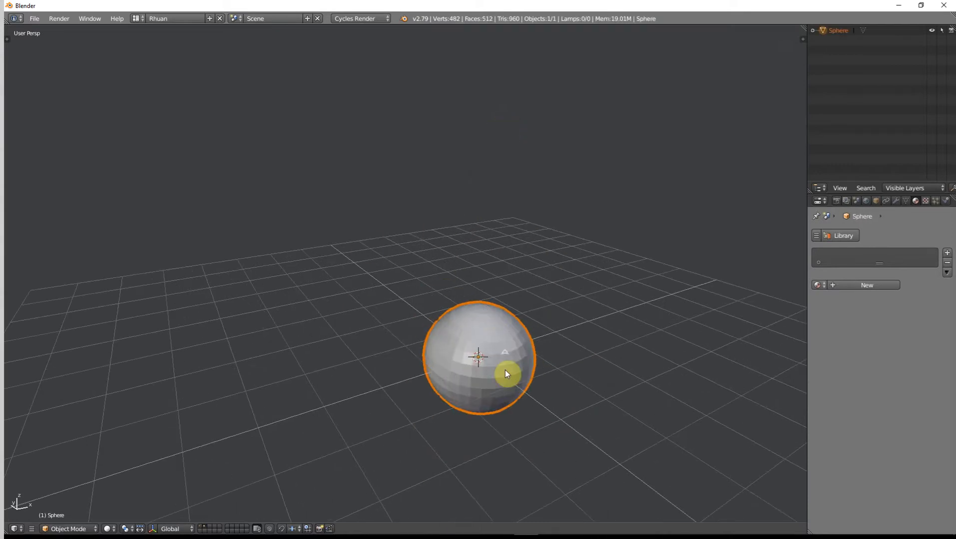
# - Add a Subdivision Surface modifier to the UV sphere
pyautogui.moveTo(504, 370); pyautogui.dragTo(332, 222, button='middle')
pyautogui.scroll(-2, 445, 280)
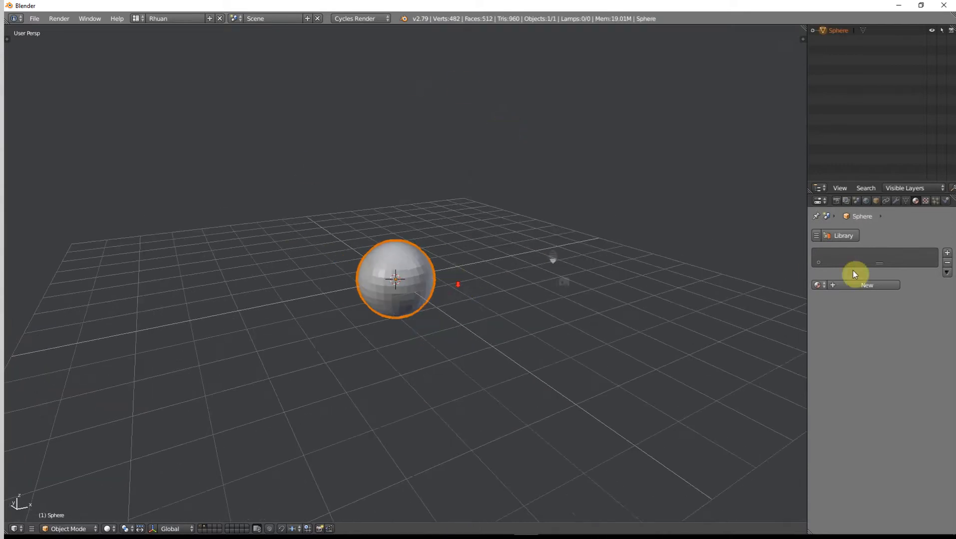
pyautogui.click(900, 202)
pyautogui.click(839, 236)
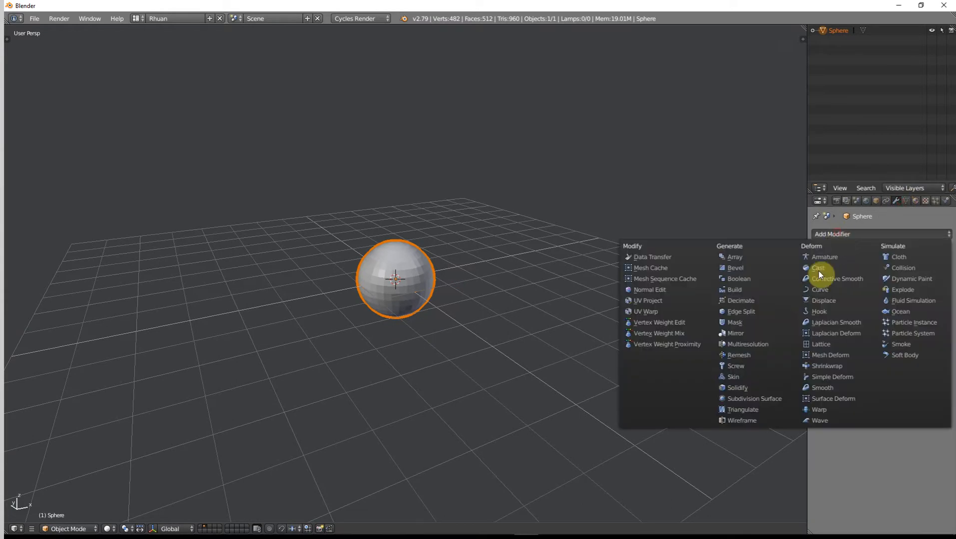
pyautogui.click(759, 399)
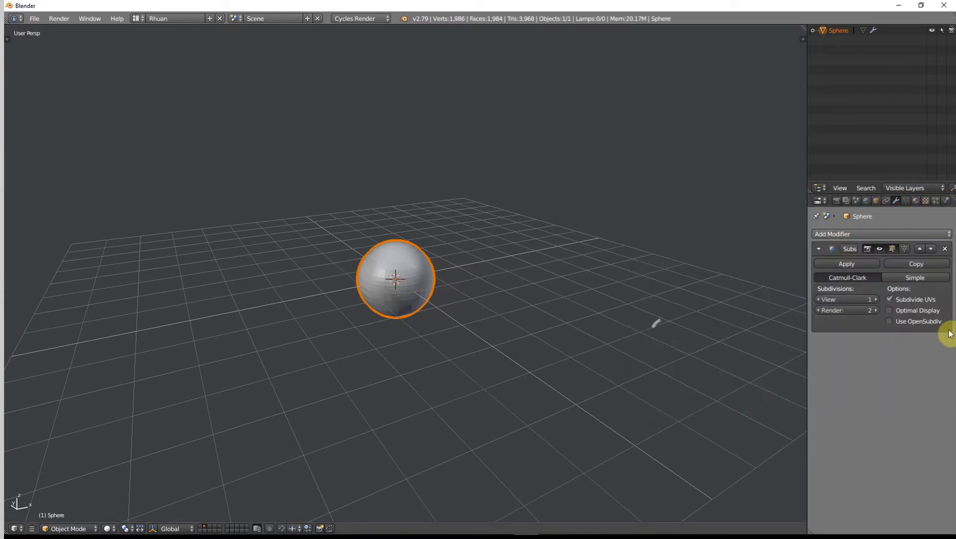
# - Set the sphere's shading to smooth, opening the tool shelf only for this change
pyautogui.press('t')
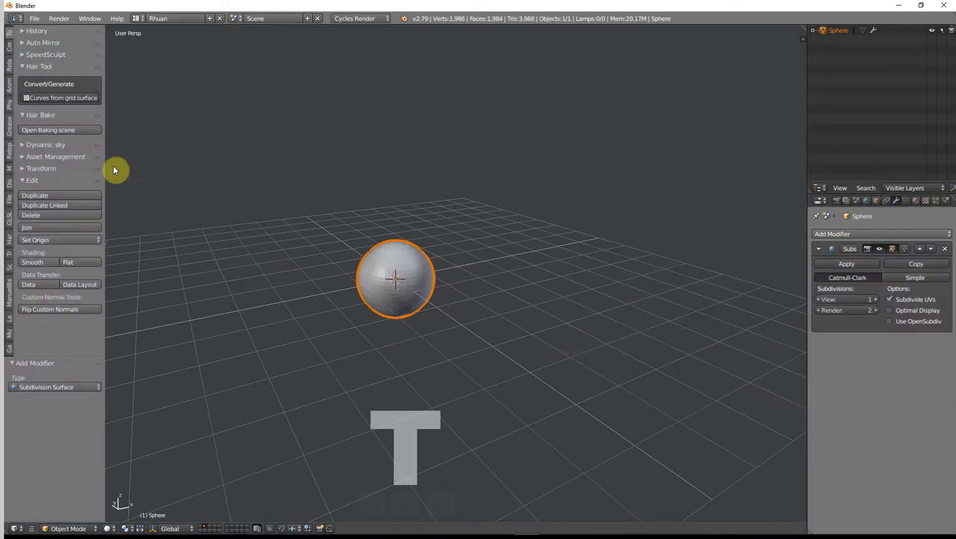
pyautogui.click(31, 262)
pyautogui.press('t')
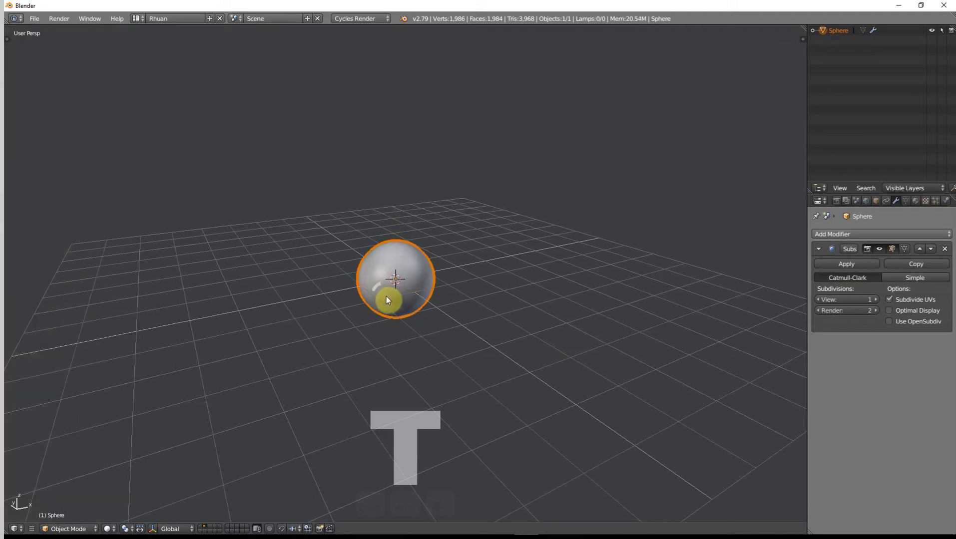
# - Show the plane's layer together with the sphere's layer and scale the sphere down to about half its size
pyautogui.keyDown('shift'); pyautogui.click(204, 528); pyautogui.keyUp('shift')
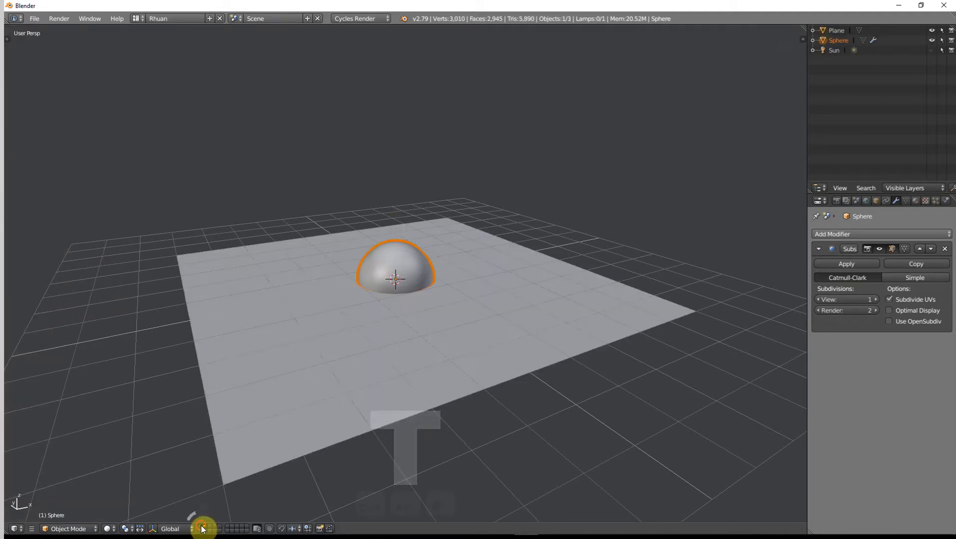
pyautogui.moveTo(389, 288); pyautogui.dragTo(401, 292, button='middle')
pyautogui.press('s')
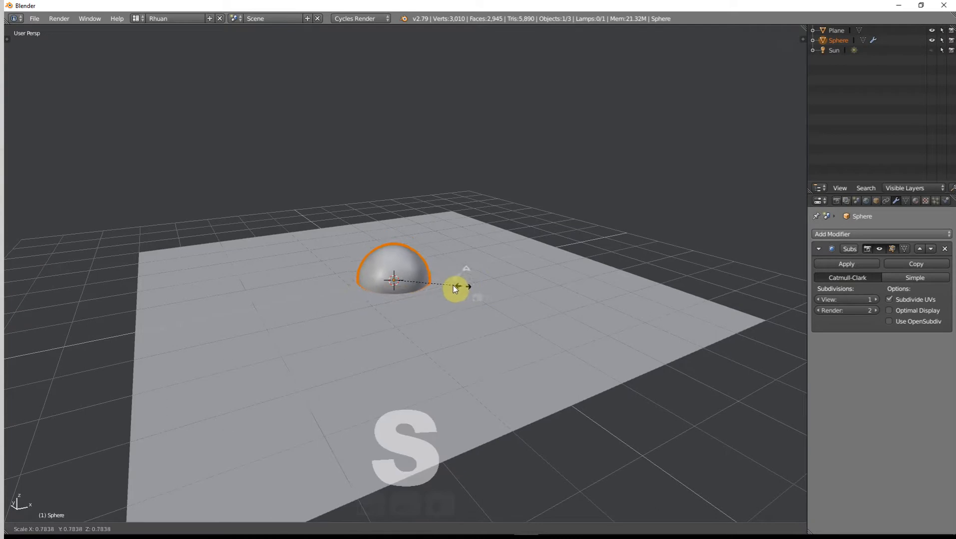
pyautogui.click(428, 282)
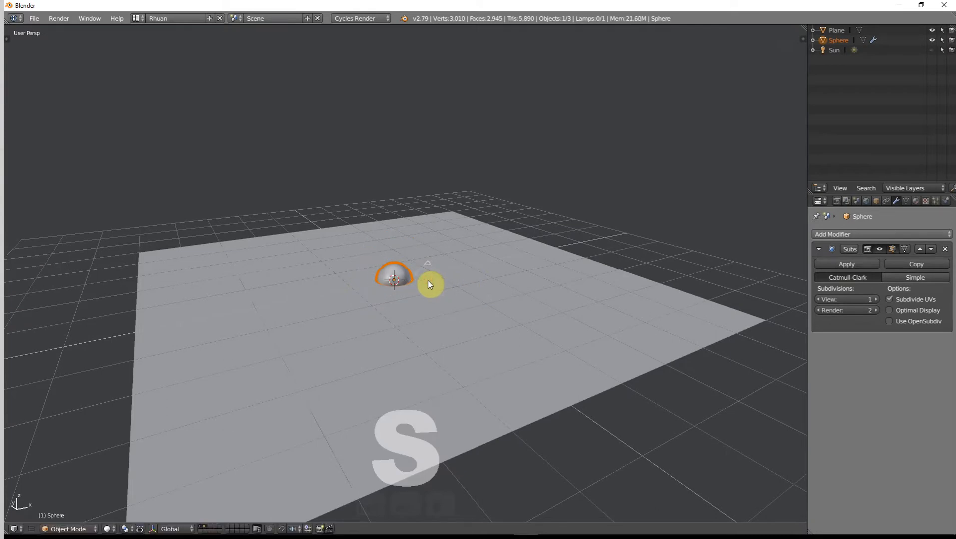
# - Apply the sphere's scale and raise the sphere straight up until it floats clear above the plane
pyautogui.hotkey('ctrl', 'a')
pyautogui.click(426, 281)
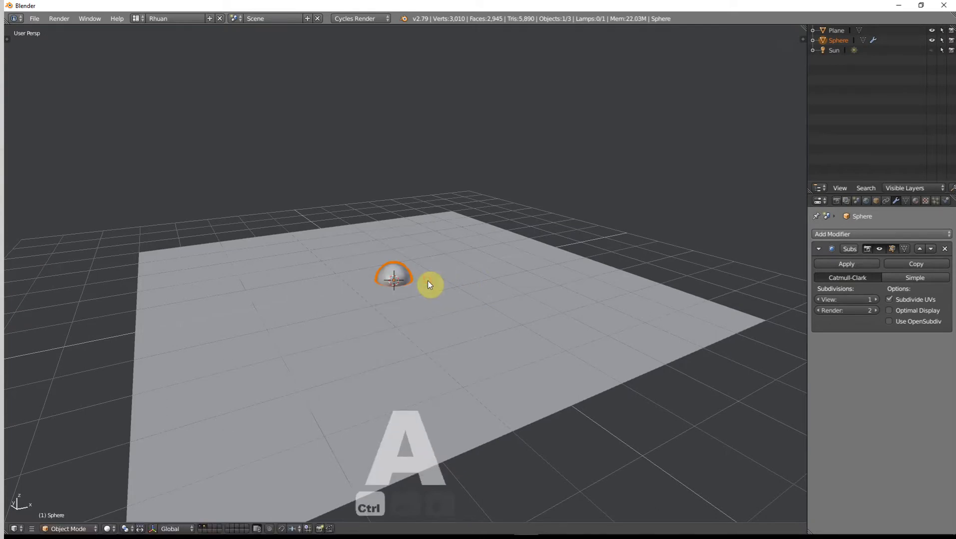
pyautogui.press('g')
pyautogui.click(438, 233)
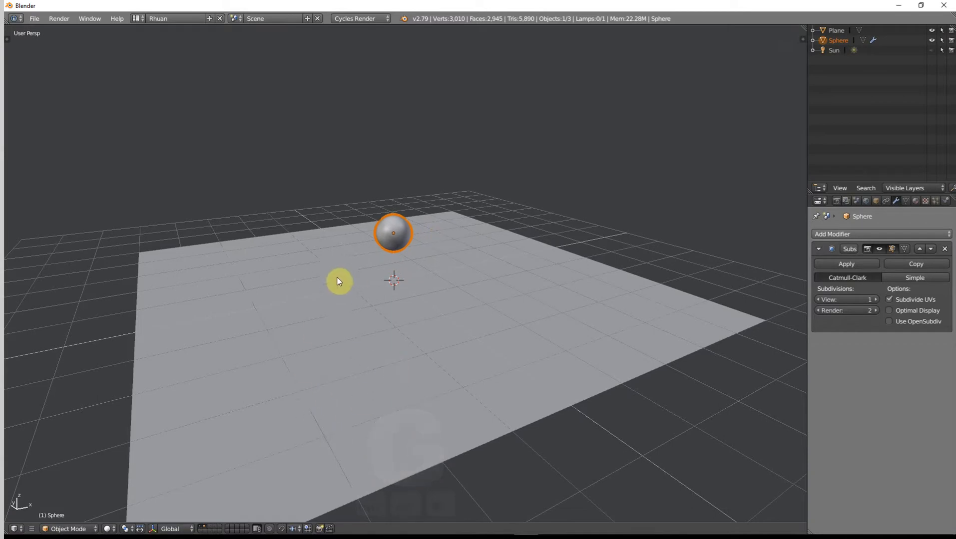
# - Show only the plane's layer and add a Subdivision Surface modifier to the plane with 2 view subdivisions
pyautogui.moveTo(337, 279); pyautogui.dragTo(252, 403, button='middle')
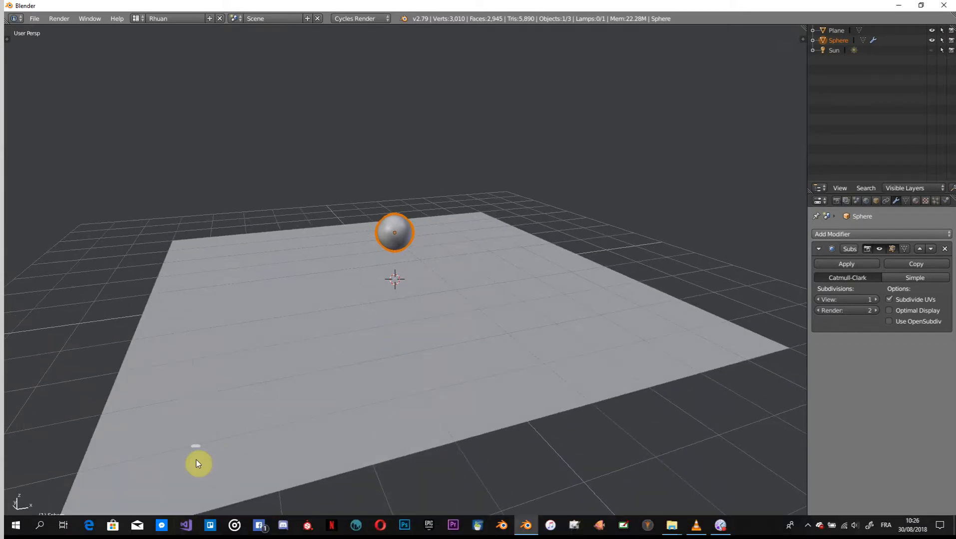
pyautogui.press('Delete')
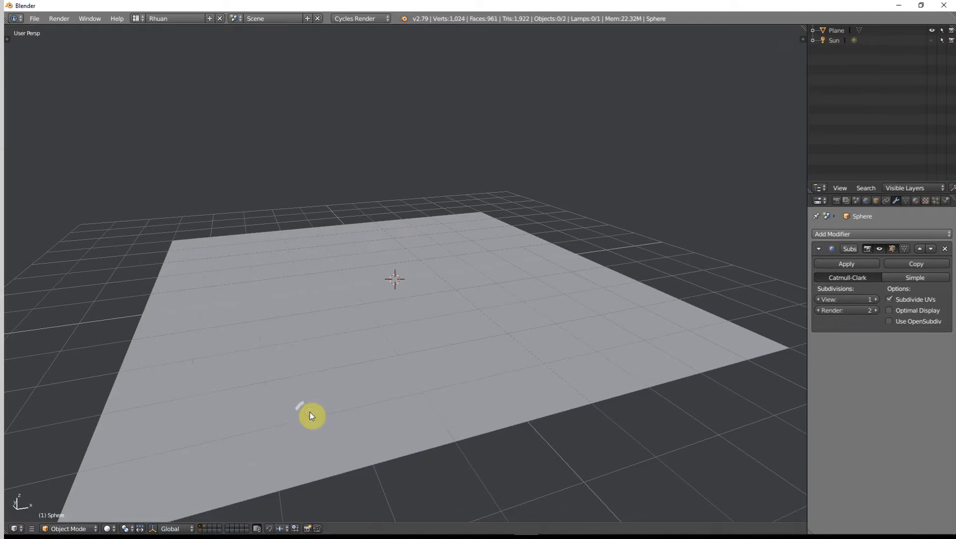
pyautogui.rightClick(310, 412)
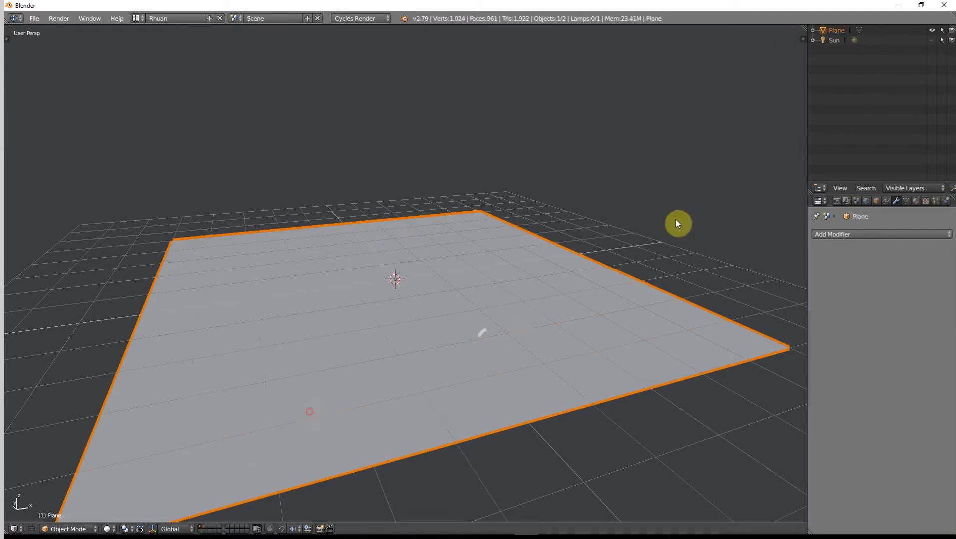
pyautogui.click(864, 235)
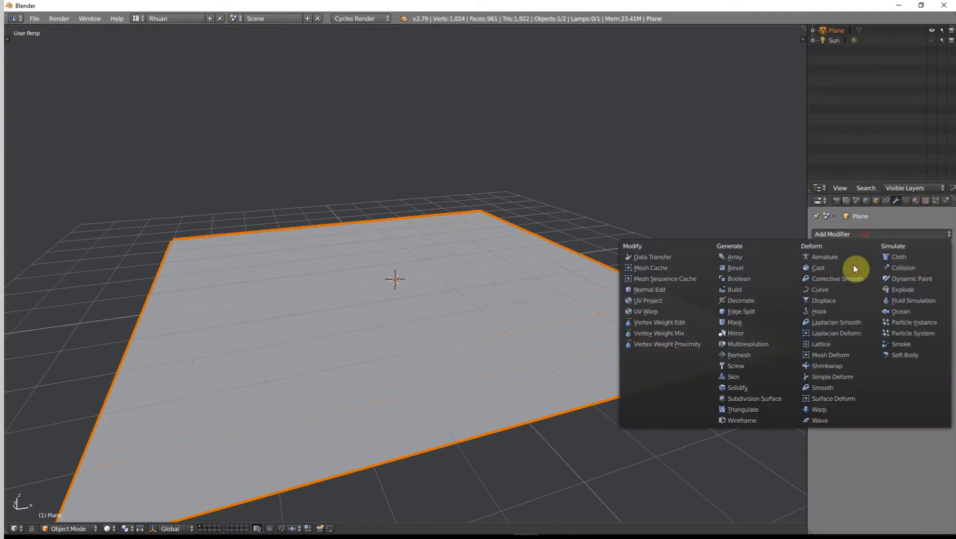
pyautogui.click(767, 399)
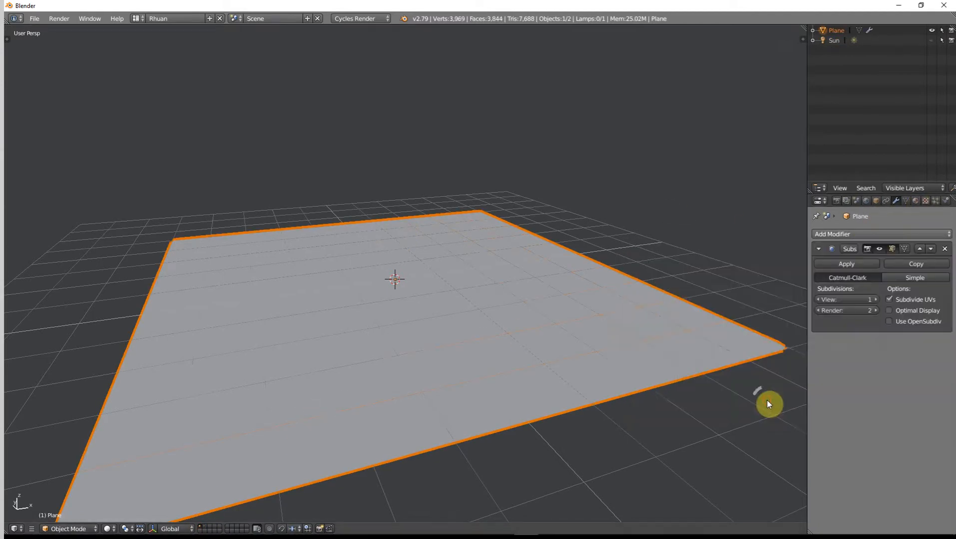
pyautogui.click(877, 300)
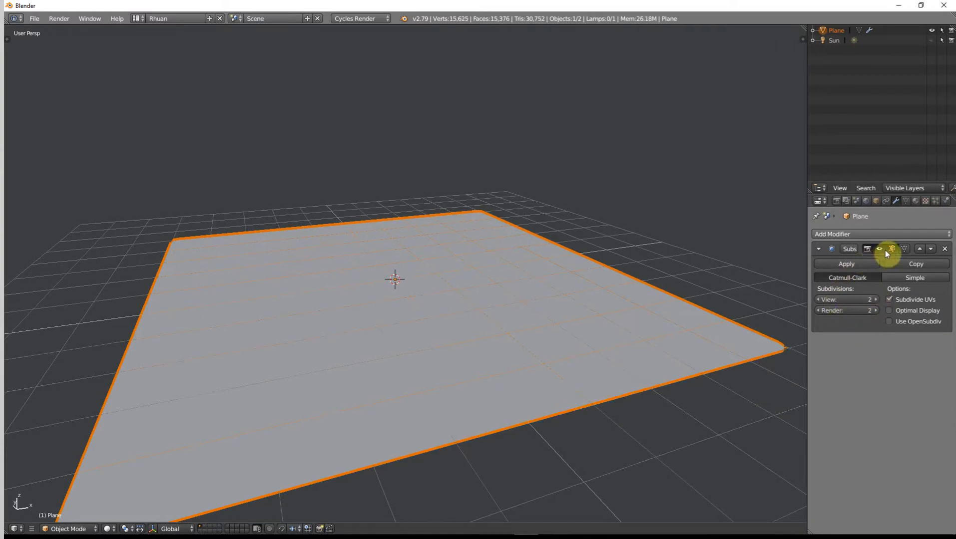
# - Create a new material for the plane and name it Ground
pyautogui.click(915, 204)
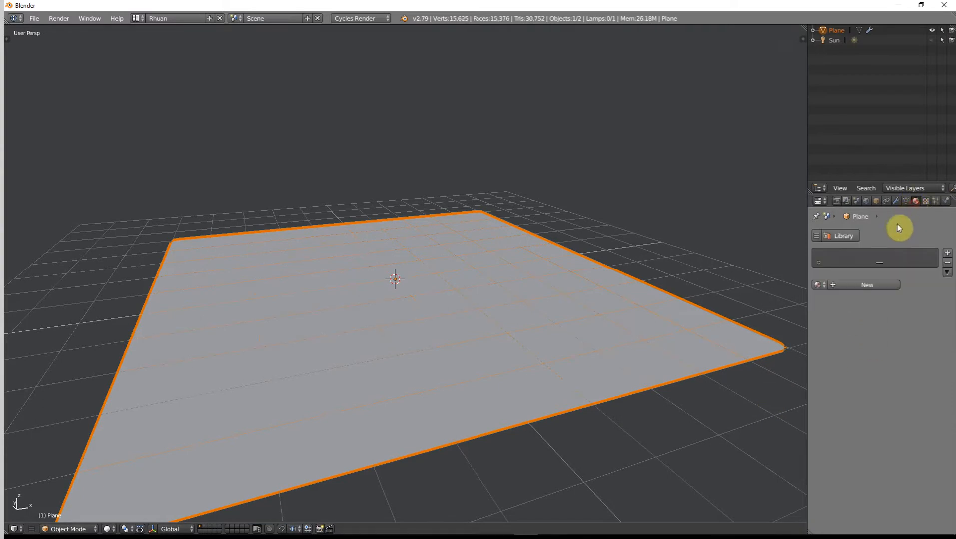
pyautogui.click(878, 280)
pyautogui.doubleClick(844, 251)
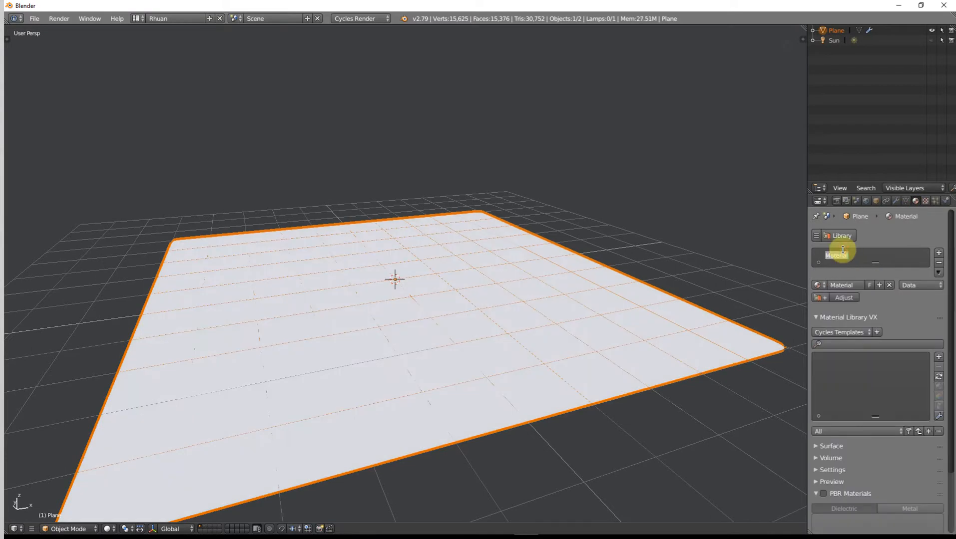
pyautogui.write('Ground')
pyautogui.press('Return')
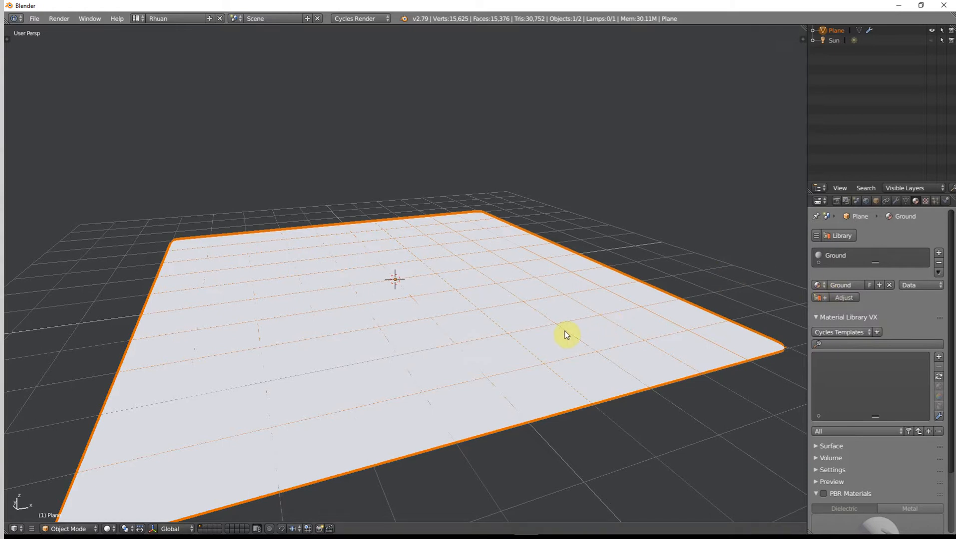
# - Switch to the Shader screen layout to edit the Ground material's nodes
pyautogui.hotkey('ctrl', 'Right')
pyautogui.hotkey('ctrl', 'Right')
pyautogui.hotkey('ctrl', 'Right')
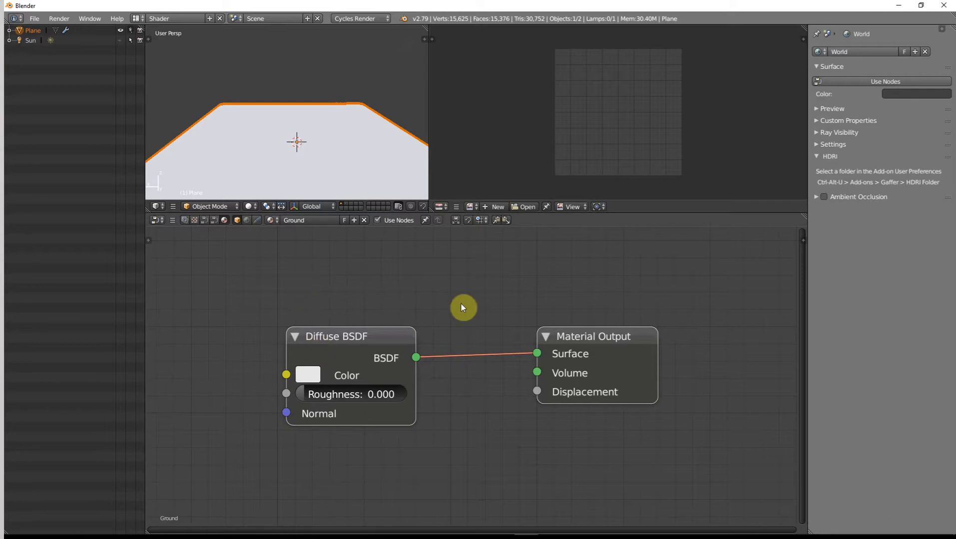
# - Add an Image Texture node to the Ground material, placed ahead of the Diffuse BSDF node
pyautogui.scroll(-2, 483, 404)
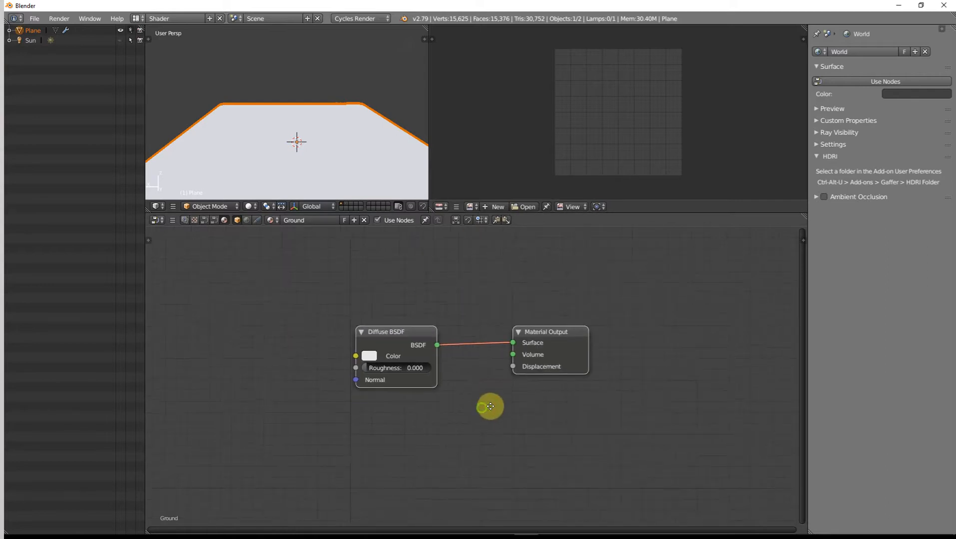
pyautogui.moveTo(488, 405); pyautogui.dragTo(609, 387, button='middle')
pyautogui.scroll(-2, 609, 387)
pyautogui.hotkey('shift', 'a')
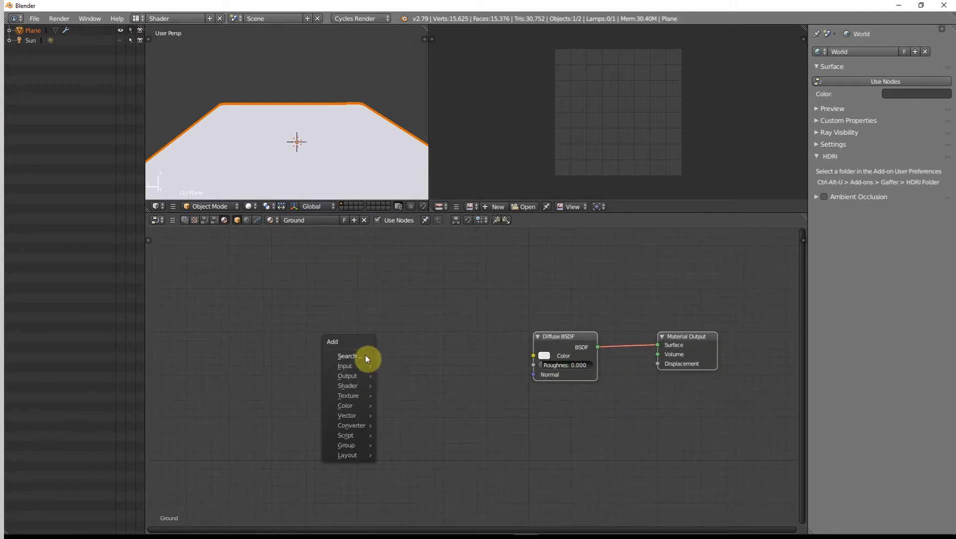
pyautogui.moveTo(358, 396)
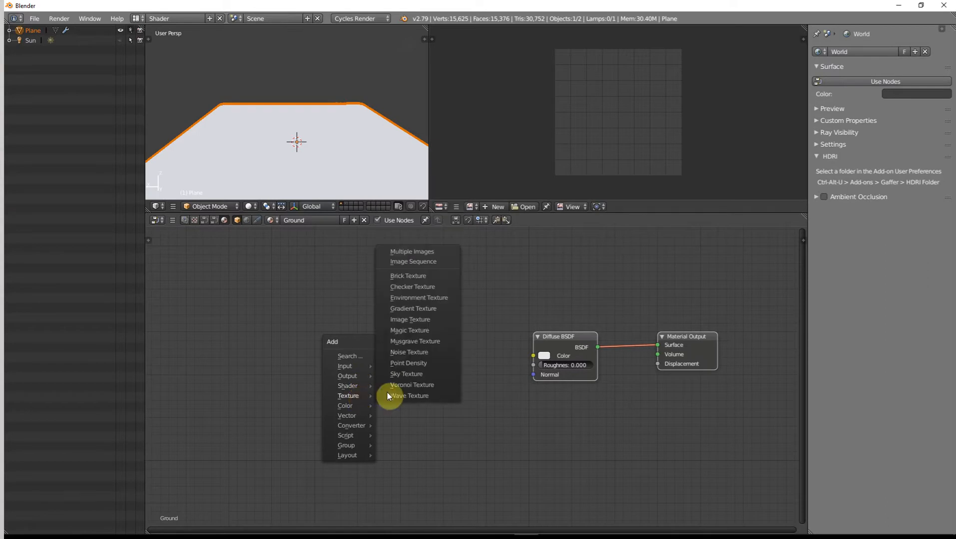
pyautogui.click(417, 320)
pyautogui.click(405, 330)
pyautogui.scroll(2, 465, 397)
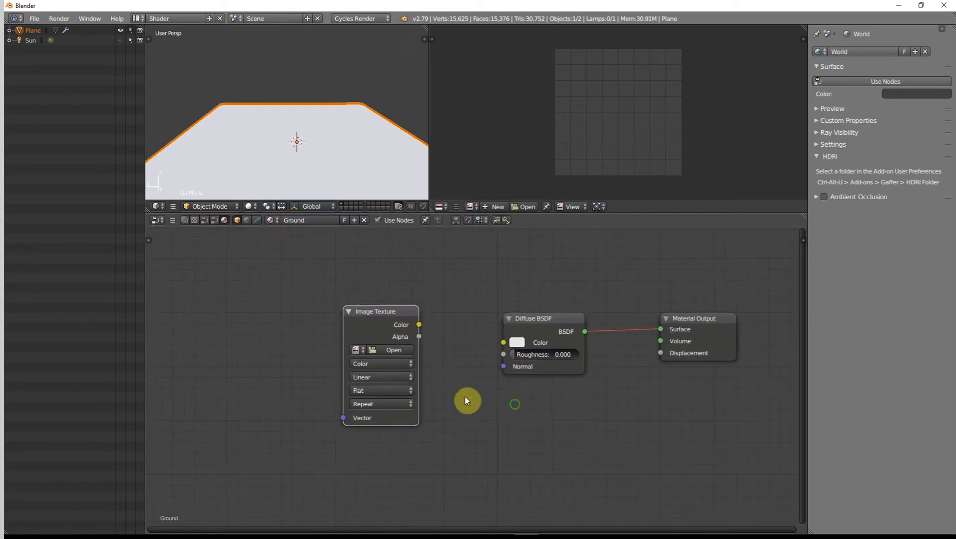
# - Browse for an image for the Image Texture node and go to the folder D:\Blender_All\CGTextures.com
pyautogui.click(383, 351)
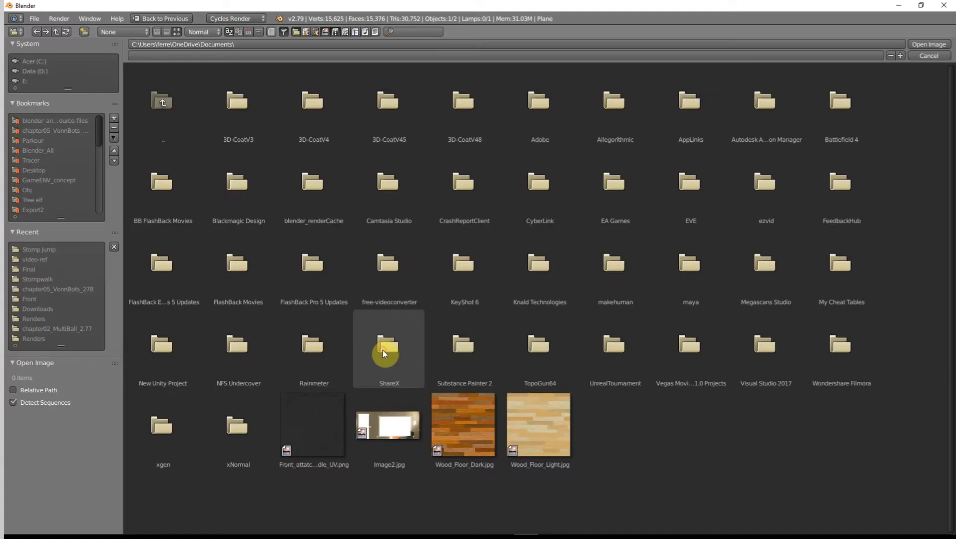
pyautogui.click(51, 151)
pyautogui.doubleClick(631, 221)
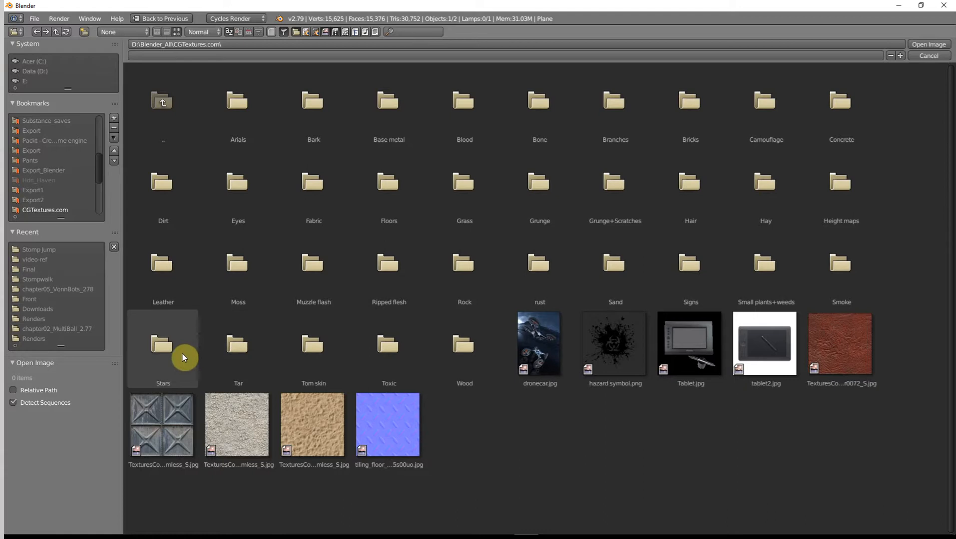
pyautogui.click(621, 280)
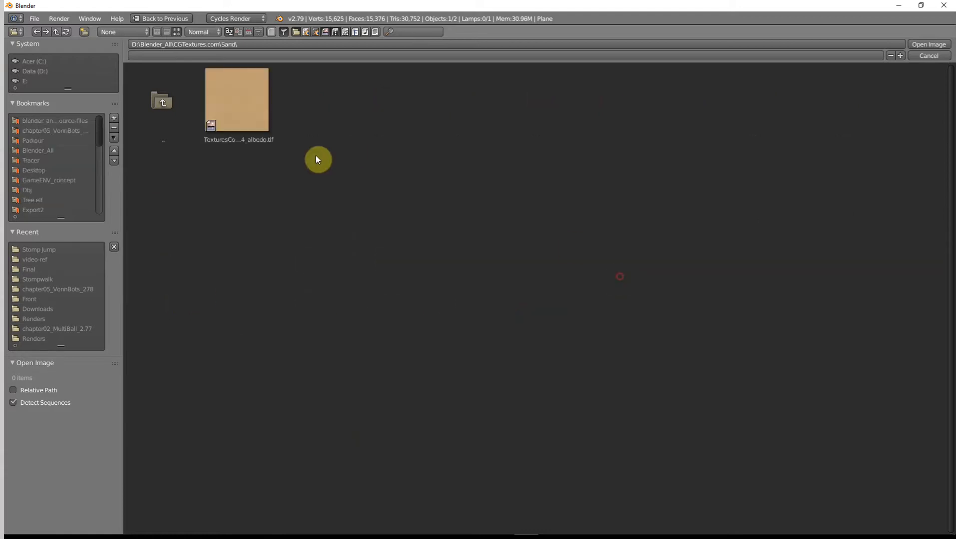
pyautogui.click(224, 105)
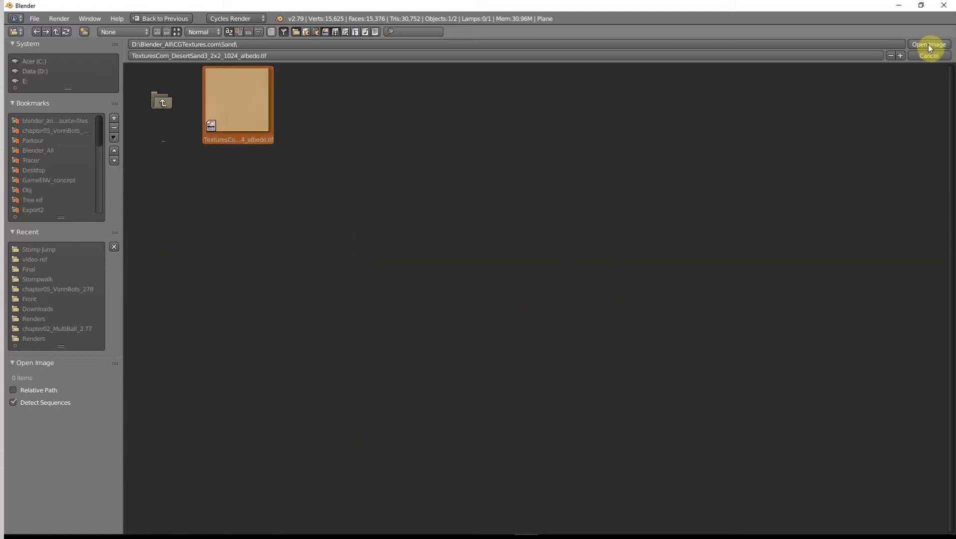
pyautogui.click(151, 106)
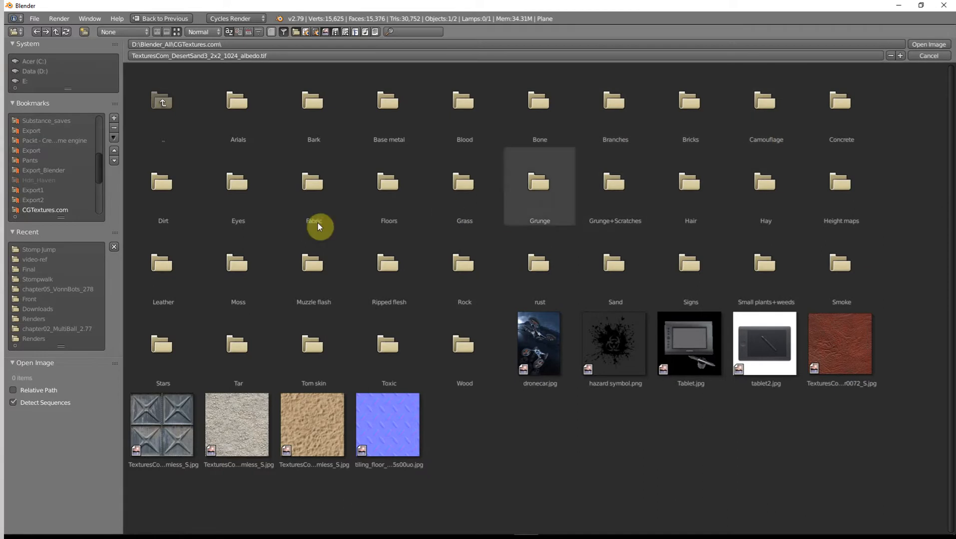
# - Load gravel1_COLOR.png from the Dirt2 folder inside Dirt into the Image Texture node
pyautogui.click(180, 206)
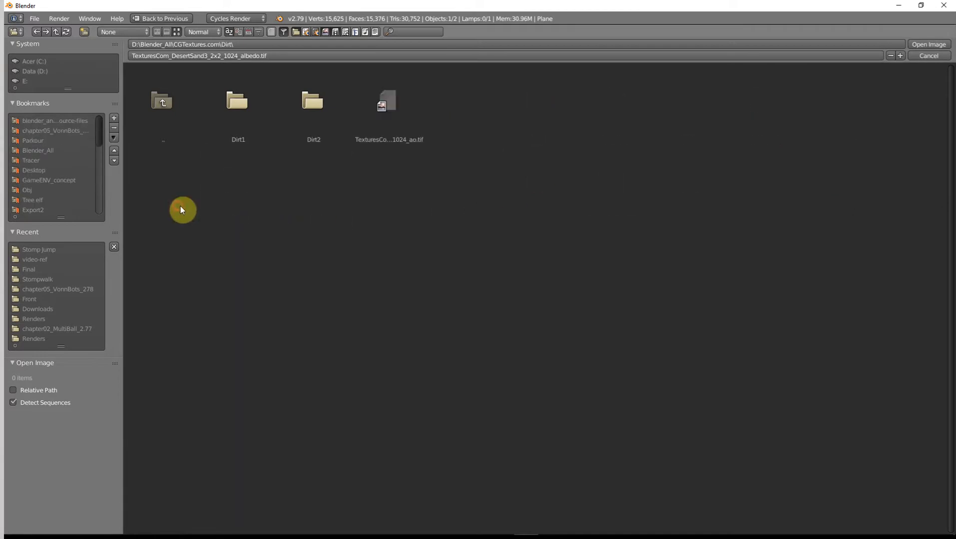
pyautogui.click(316, 110)
pyautogui.click(243, 112)
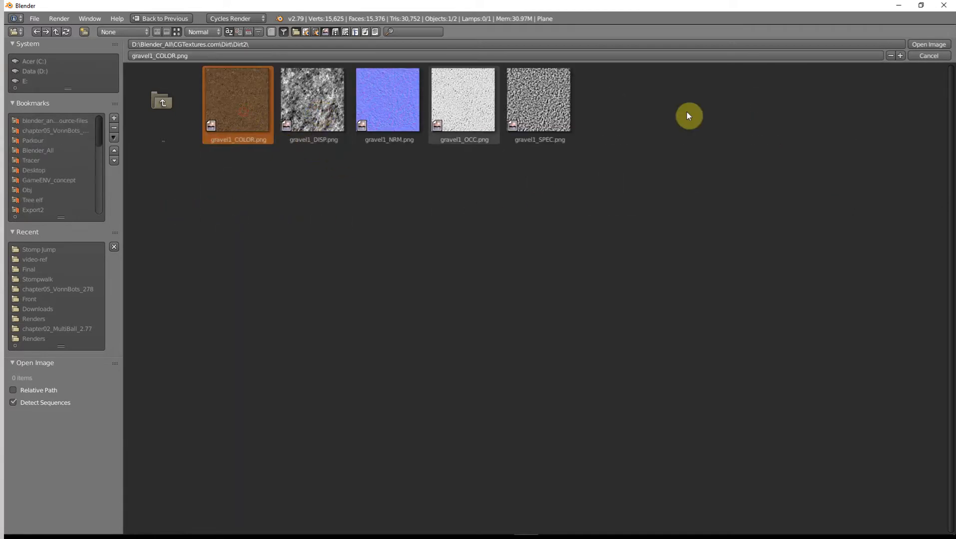
pyautogui.click(933, 44)
# - Add a Texture Coordinate node and place it ahead of the Image Texture node, leaving a gap between them
pyautogui.moveTo(433, 394); pyautogui.dragTo(527, 399, button='middle')
pyautogui.moveTo(375, 397); pyautogui.dragTo(429, 367, button='middle')
pyautogui.hotkey('shift', 'a')
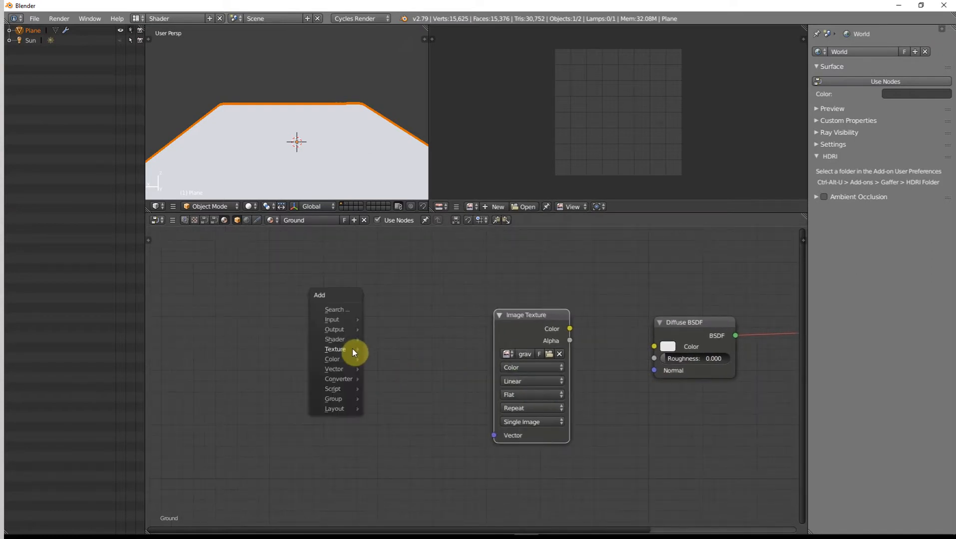
pyautogui.moveTo(342, 320)
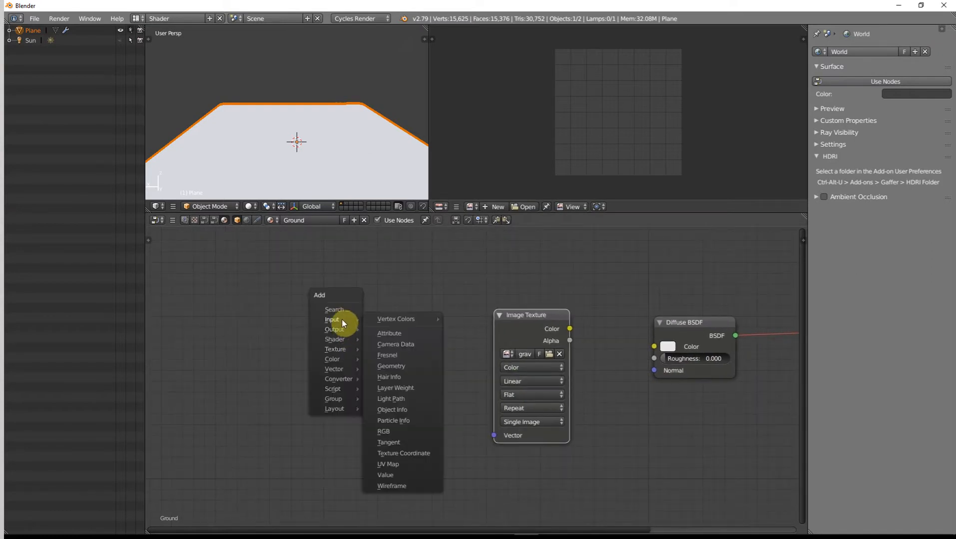
pyautogui.click(403, 453)
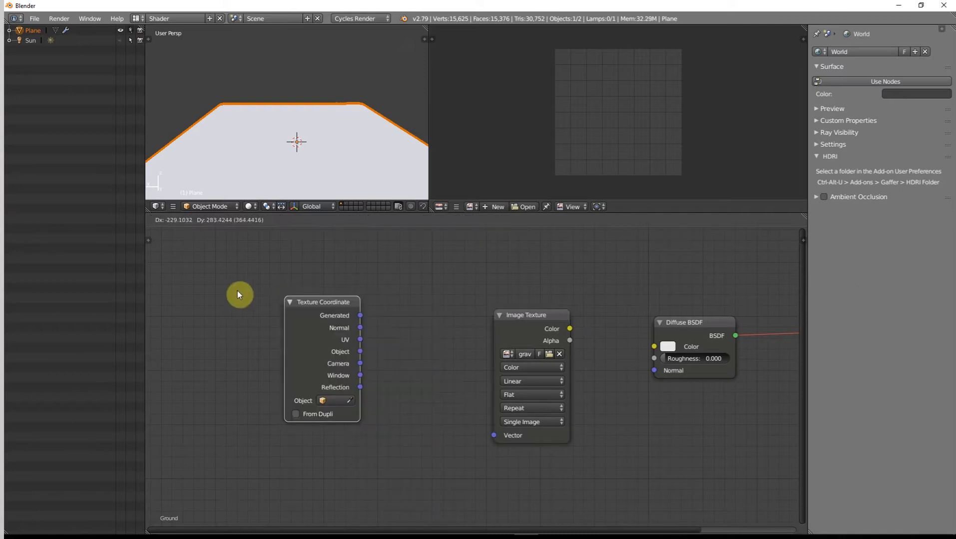
pyautogui.click(211, 291)
# - Add a Mapping node to the Ground material, placed between the Texture Coordinate and Image Texture nodes
pyautogui.hotkey('shift', 'a')
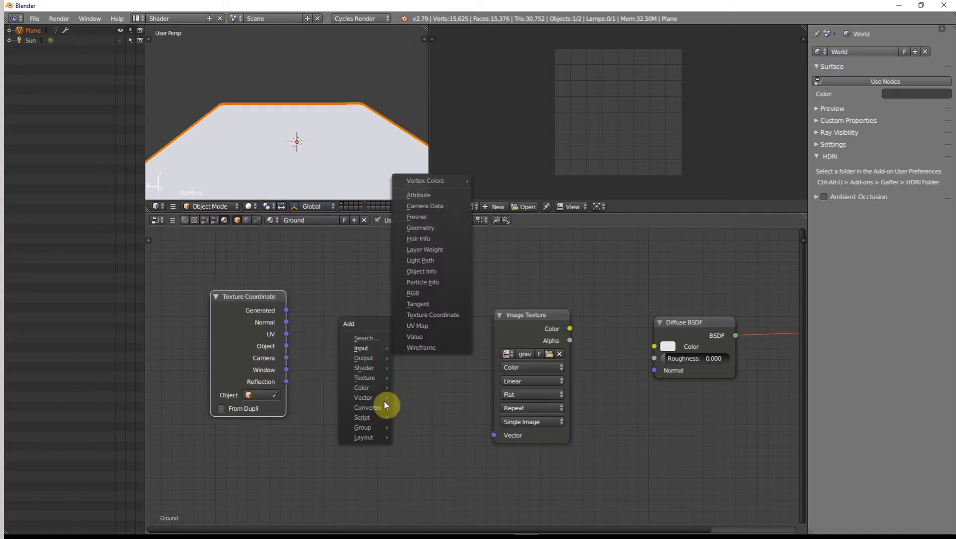
pyautogui.moveTo(379, 410)
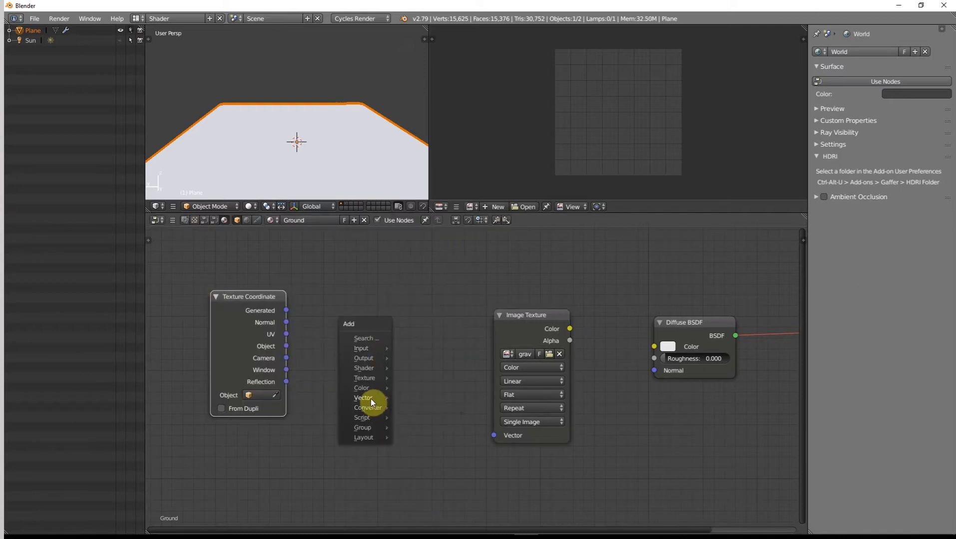
pyautogui.click(409, 410)
pyautogui.click(307, 311)
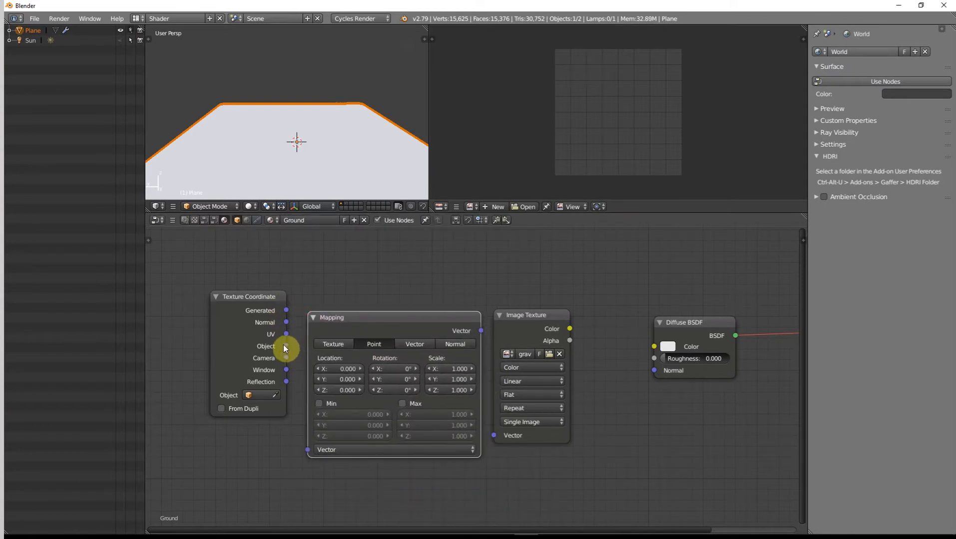
# - Link Texture Coordinate's Object output through the Mapping node to the Image Texture's Vector input, and its Color output to the Diffuse BSDF Color
pyautogui.moveTo(287, 346); pyautogui.dragTo(307, 450)
pyautogui.moveTo(481, 331); pyautogui.dragTo(501, 435)
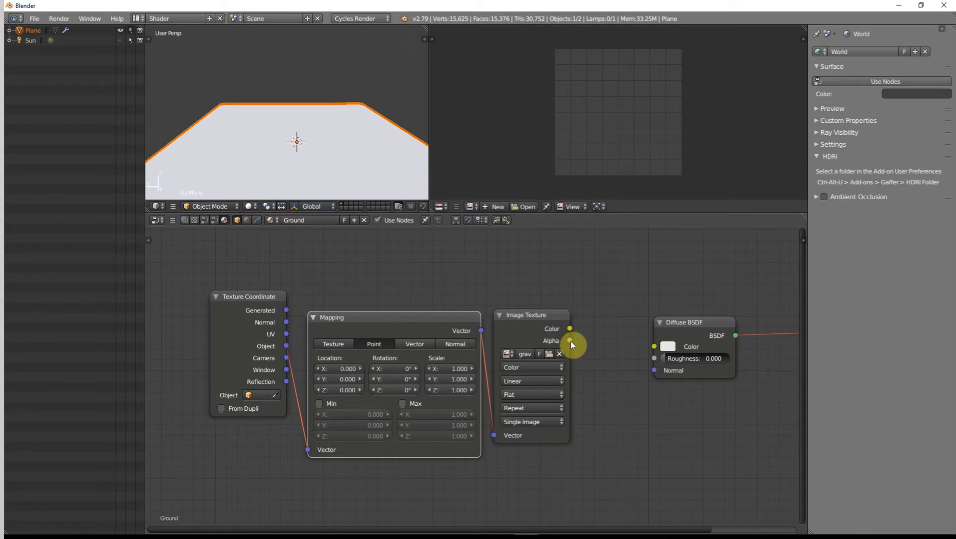
pyautogui.moveTo(588, 334); pyautogui.dragTo(655, 347)
pyautogui.moveTo(657, 403); pyautogui.dragTo(550, 406, button='middle')
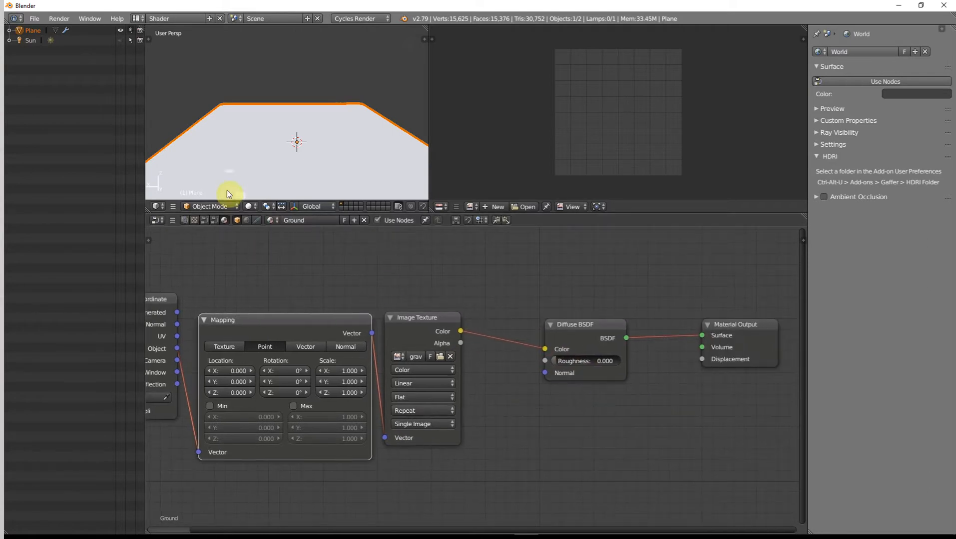
# - Switch the 3D viewport to Material shading and inspect the gravel texture on the plane from near and far
pyautogui.click(248, 207)
pyautogui.click(265, 151)
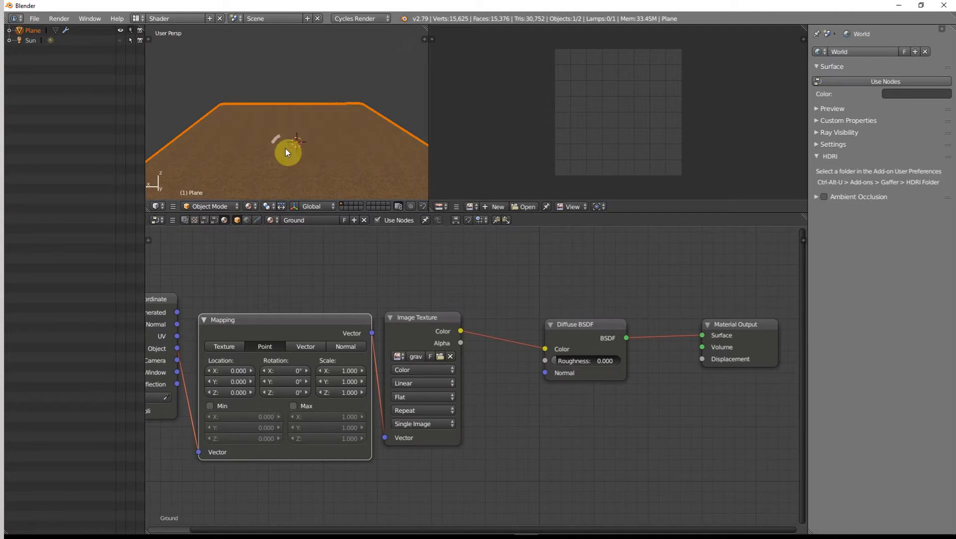
pyautogui.moveTo(285, 148); pyautogui.dragTo(321, 174, button='middle')
pyautogui.scroll(4, 321, 175)
pyautogui.scroll(6, 320, 177)
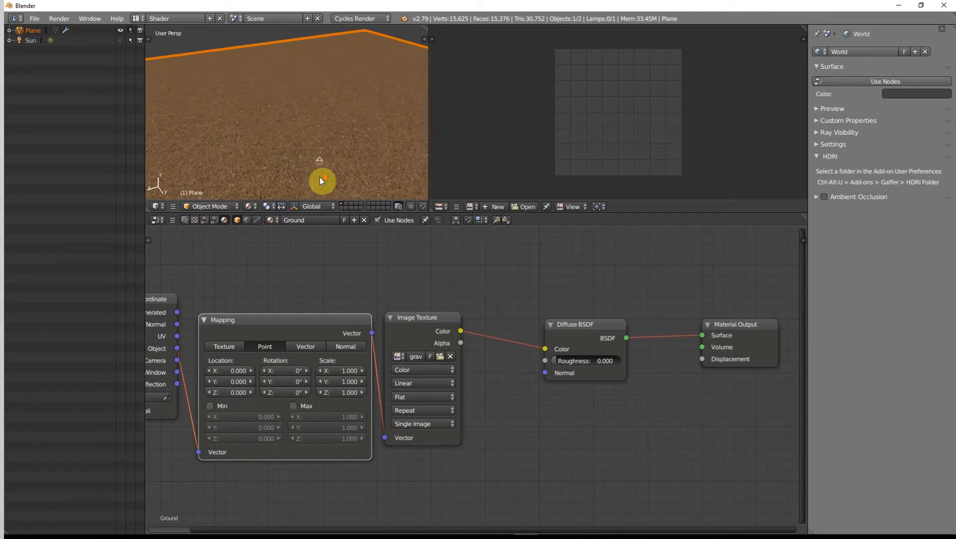
pyautogui.scroll(-10, 321, 177)
pyautogui.scroll(-5, 323, 169)
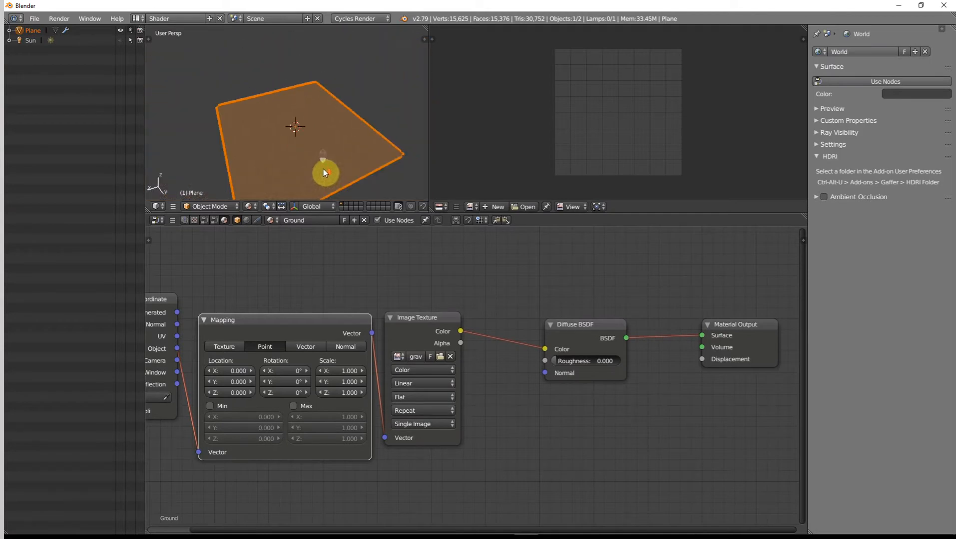
pyautogui.scroll(6, 323, 169)
pyautogui.scroll(-1, 324, 167)
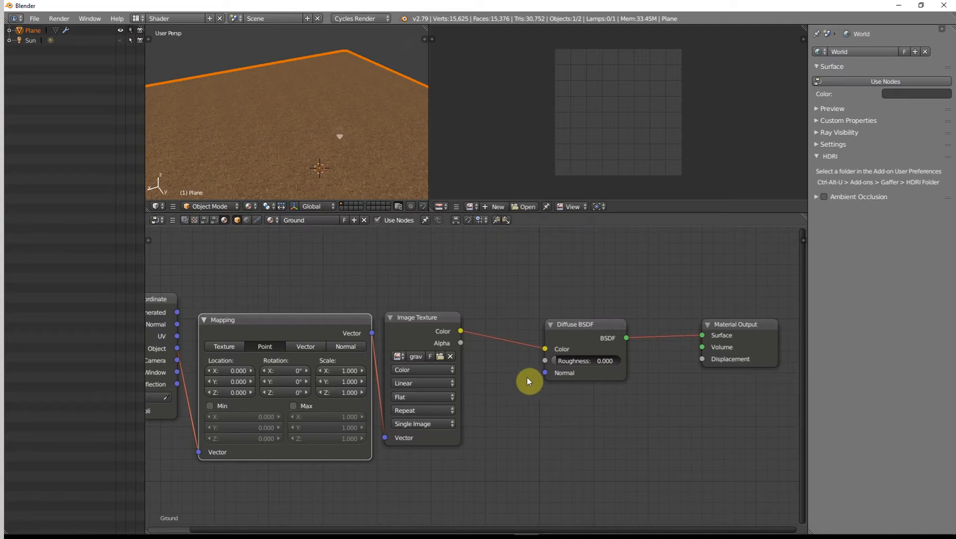
# - Move the Image Texture node slightly away from the Mapping node toward the Diffuse BSDF node
pyautogui.moveTo(439, 320); pyautogui.dragTo(461, 321)
pyautogui.scroll(-7, 526, 398)
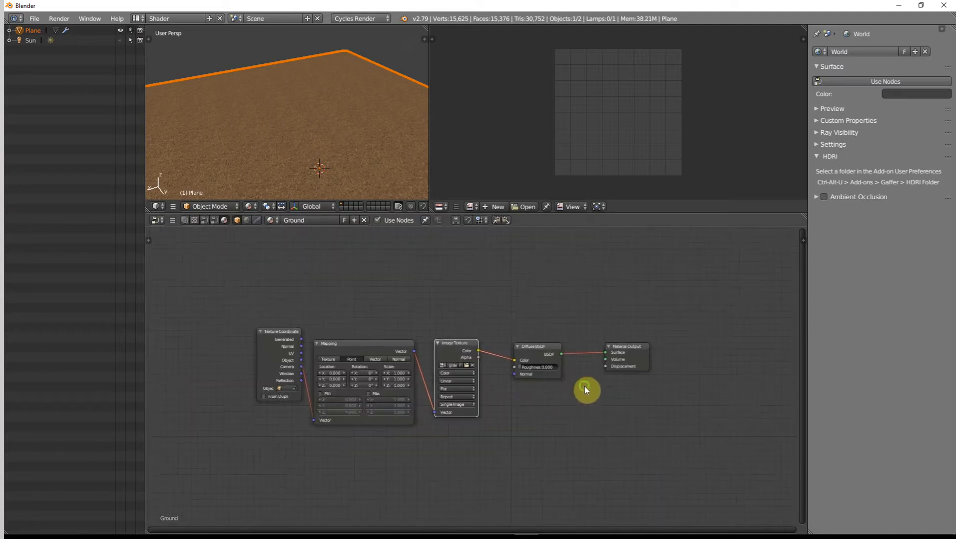
pyautogui.moveTo(584, 387); pyautogui.dragTo(606, 389, button='middle')
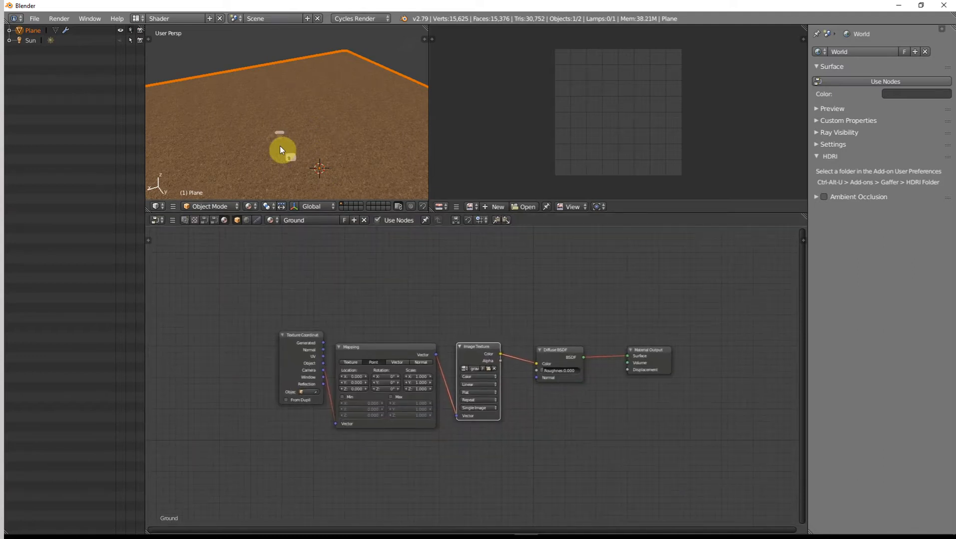
# - Show only the sphere's layer, select the sphere and give it a new material named Ball
pyautogui.scroll(-4, 323, 137)
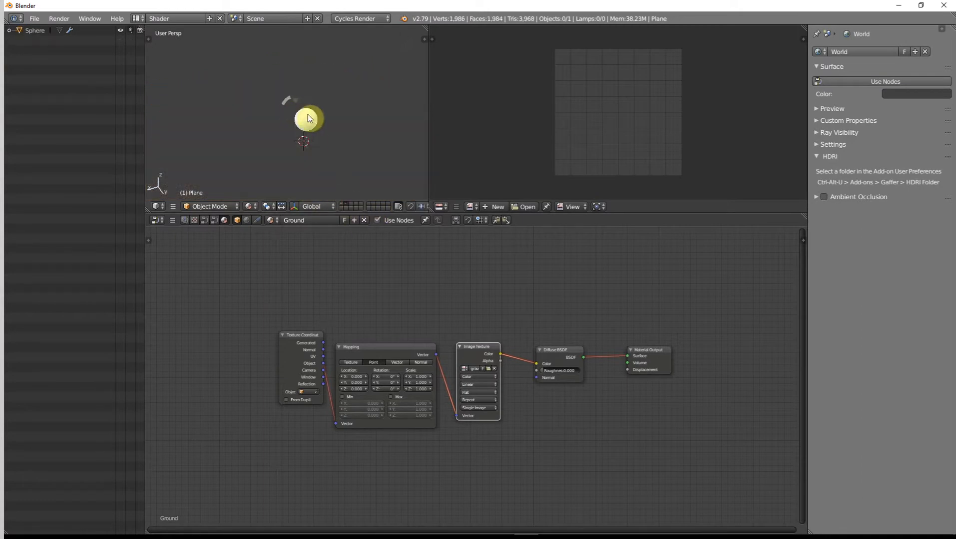
pyautogui.click(308, 118)
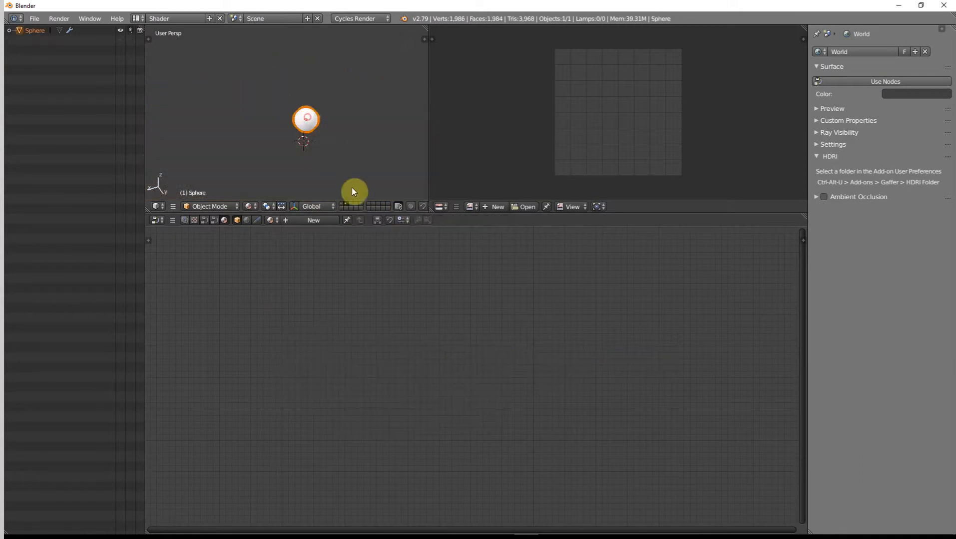
pyautogui.click(300, 221)
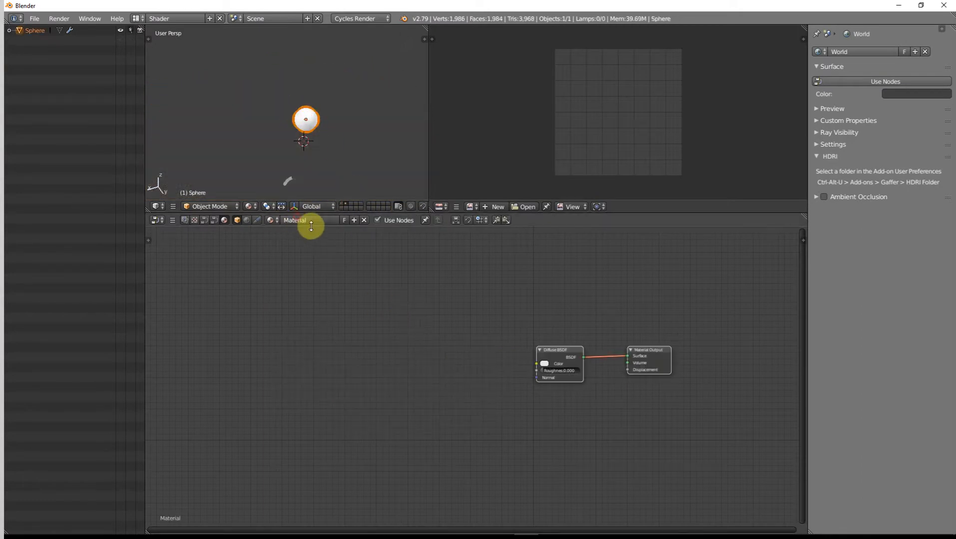
pyautogui.doubleClick(302, 221)
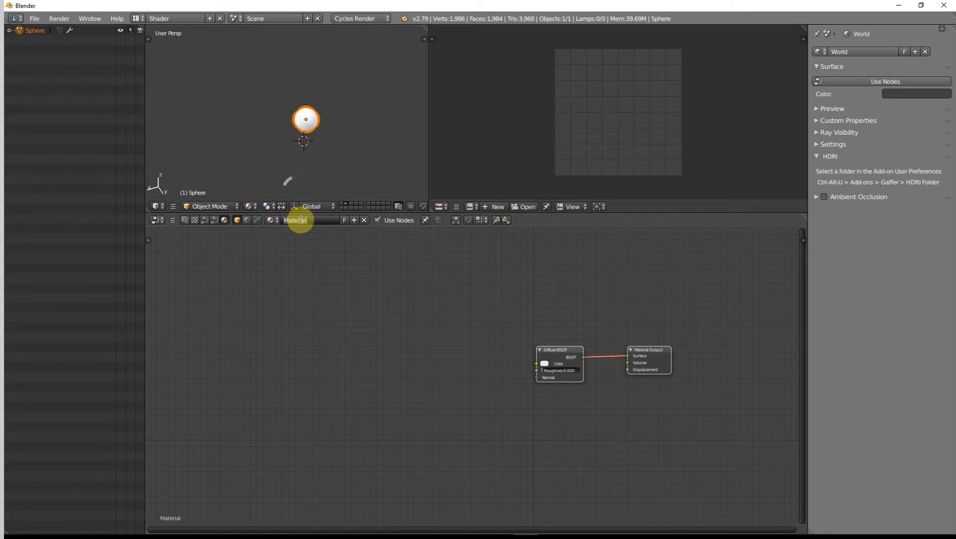
pyautogui.write('Ball')
pyautogui.press('Return')
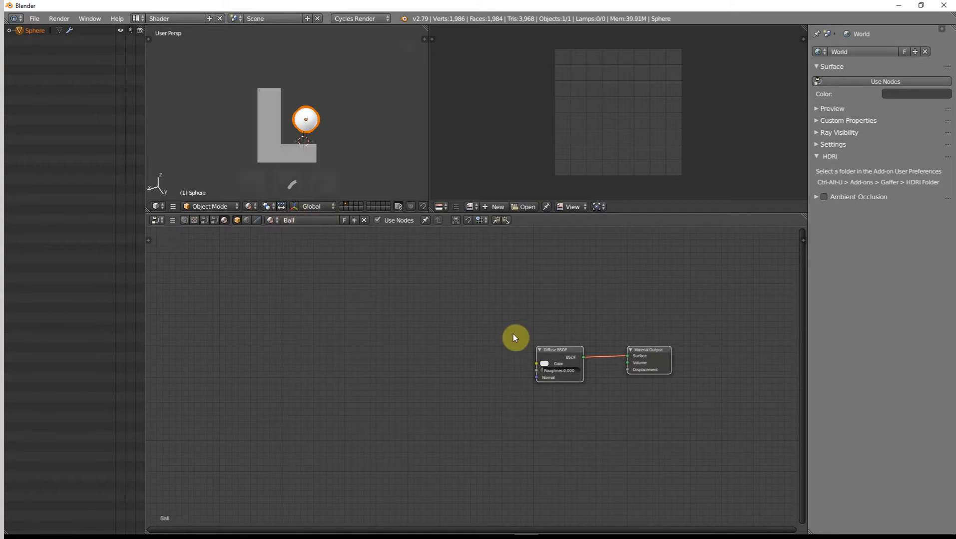
# - Move the Ball material's Diffuse BSDF node away from the Material Output and set its color to a bright saturated blue
pyautogui.moveTo(567, 349); pyautogui.dragTo(512, 351)
pyautogui.scroll(4, 507, 351)
pyautogui.moveTo(424, 339); pyautogui.dragTo(416, 377, button='middle')
pyautogui.scroll(3, 268, 332)
pyautogui.scroll(2, 269, 332)
pyautogui.scroll(2, 416, 377)
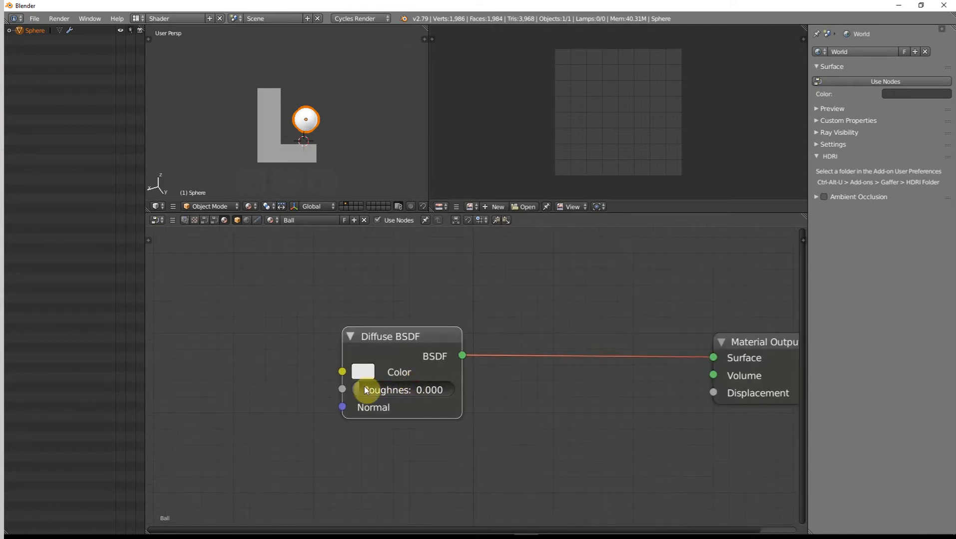
pyautogui.click(365, 376)
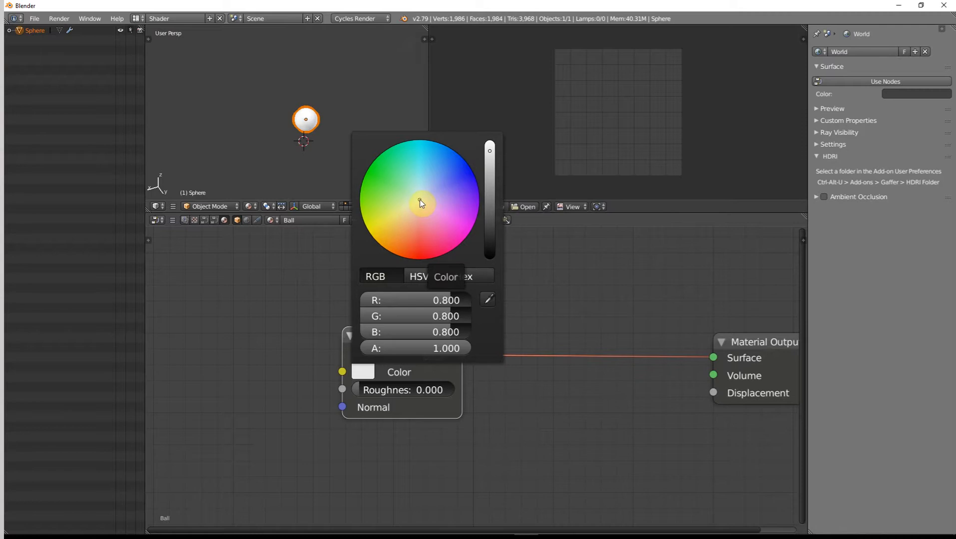
pyautogui.moveTo(421, 204)
pyautogui.mouseDown()
pyautogui.moveTo(457, 182)
pyautogui.moveTo(454, 161)
pyautogui.moveTo(489, 140)
pyautogui.mouseUp()
pyautogui.moveTo(495, 194); pyautogui.dragTo(490, 141)
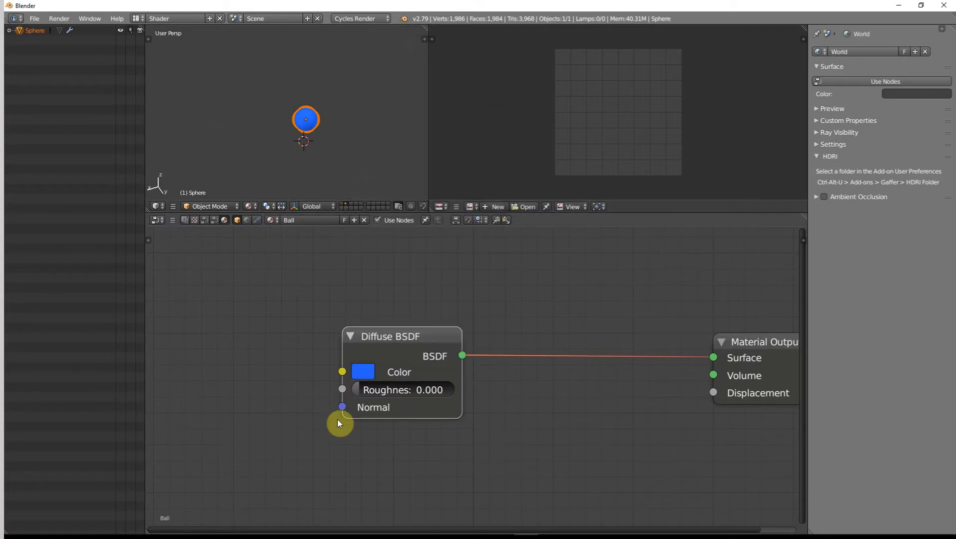
# - Spread the Diffuse BSDF and Material Output nodes further apart to leave room for more nodes between them
pyautogui.moveTo(449, 399); pyautogui.dragTo(314, 383, button='middle')
pyautogui.moveTo(283, 326)
pyautogui.mouseDown()
pyautogui.moveTo(398, 332)
pyautogui.moveTo(270, 330)
pyautogui.mouseUp()
pyautogui.scroll(-2, 421, 401)
pyautogui.moveTo(421, 401); pyautogui.dragTo(348, 338, button='middle')
pyautogui.scroll(-1, 524, 388)
pyautogui.moveTo(332, 320); pyautogui.dragTo(221, 309)
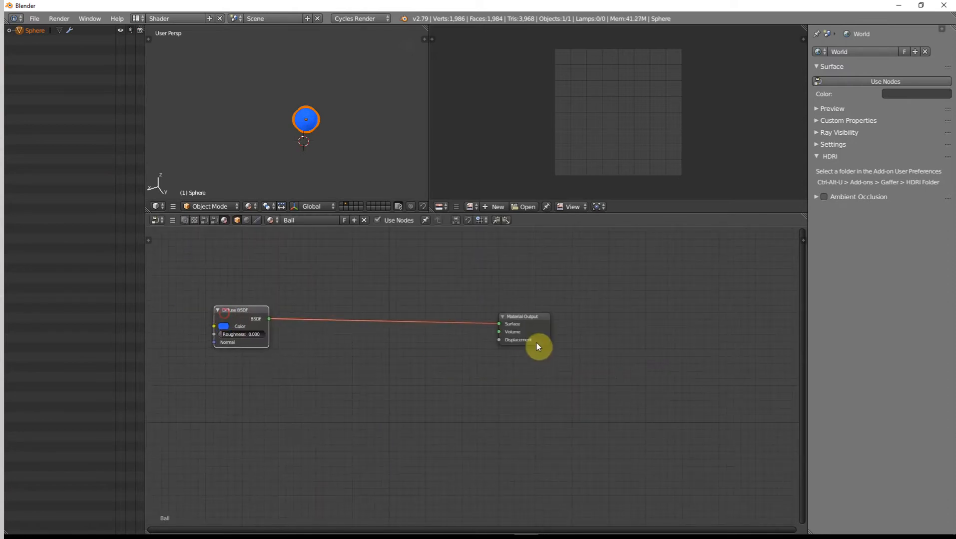
pyautogui.moveTo(545, 318); pyautogui.dragTo(579, 307)
pyautogui.moveTo(424, 376); pyautogui.dragTo(473, 373, button='middle')
# - Add a Mix Shader node to the Ball material, placed just below the link between Diffuse BSDF and Material Output
pyautogui.hotkey('shift', 'a')
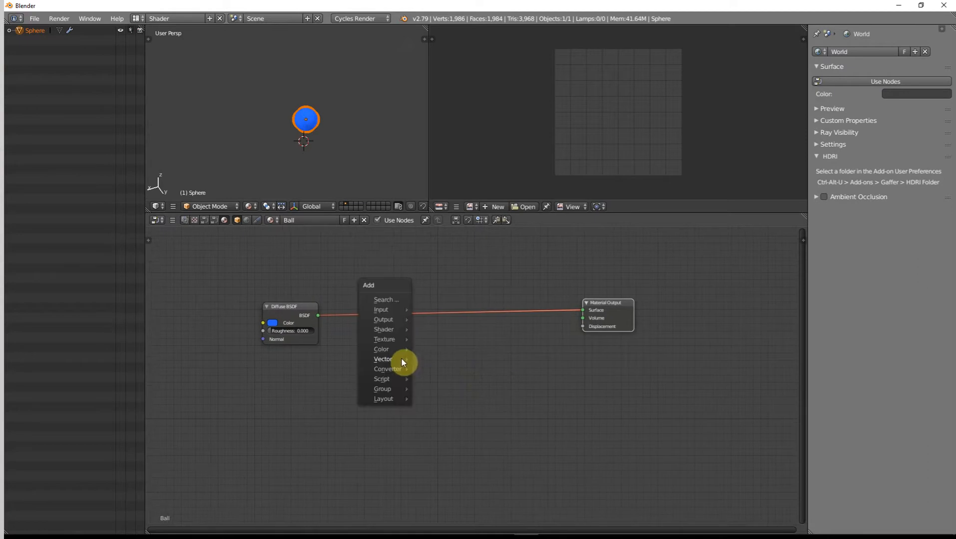
pyautogui.moveTo(402, 359)
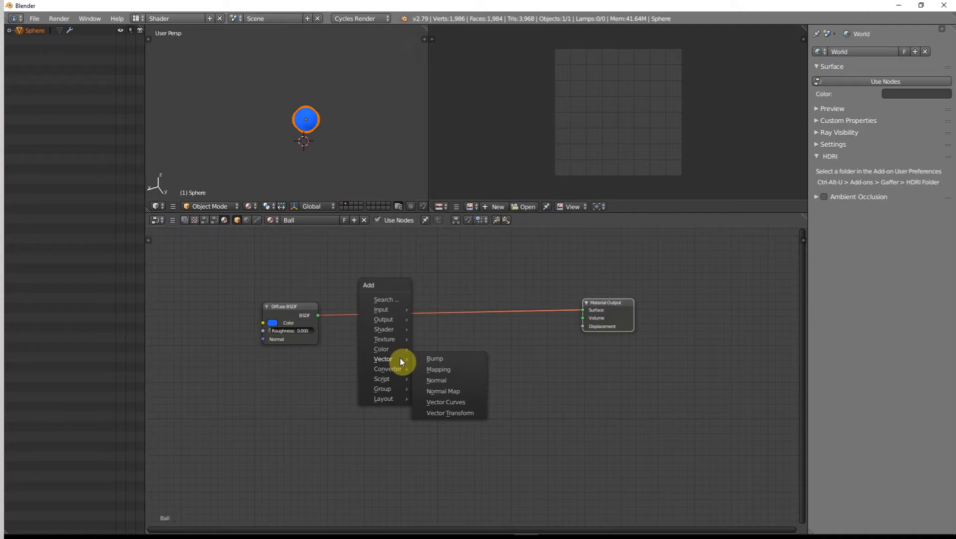
pyautogui.moveTo(390, 329)
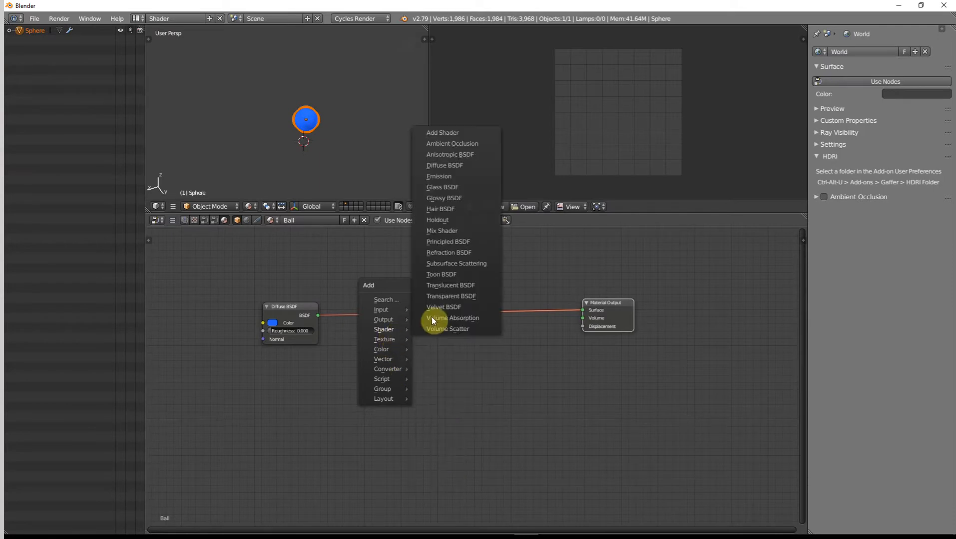
pyautogui.click(443, 231)
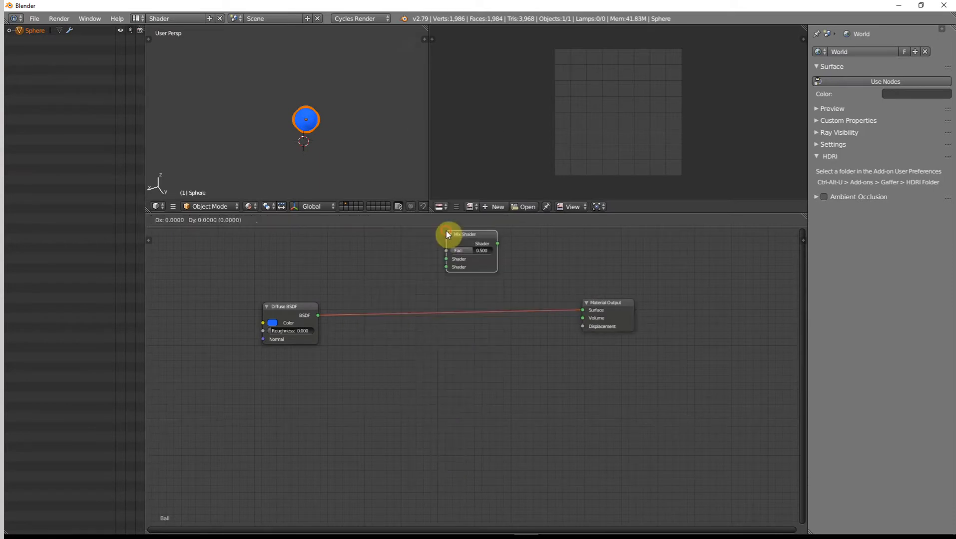
pyautogui.click(423, 332)
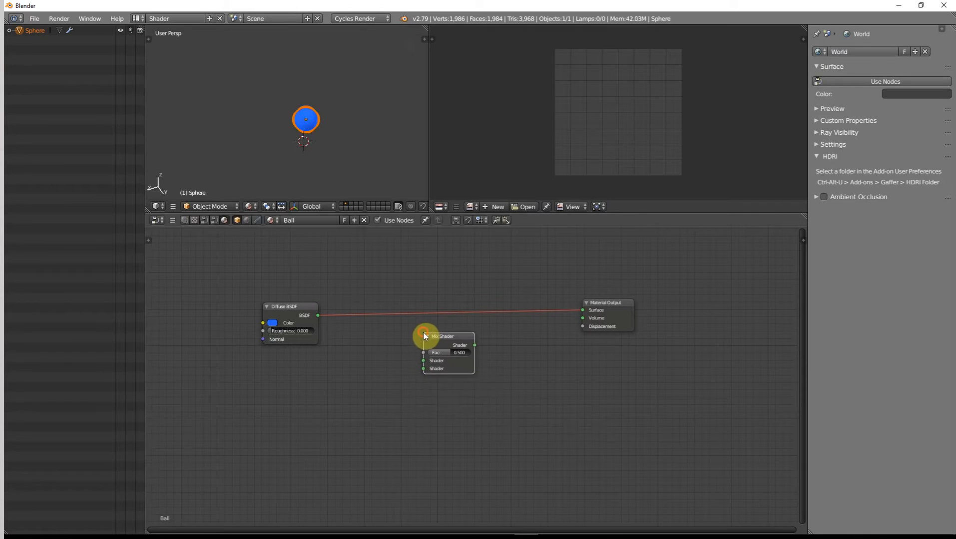
pyautogui.moveTo(469, 395); pyautogui.dragTo(538, 376, button='middle')
pyautogui.hotkey('shift', 'a')
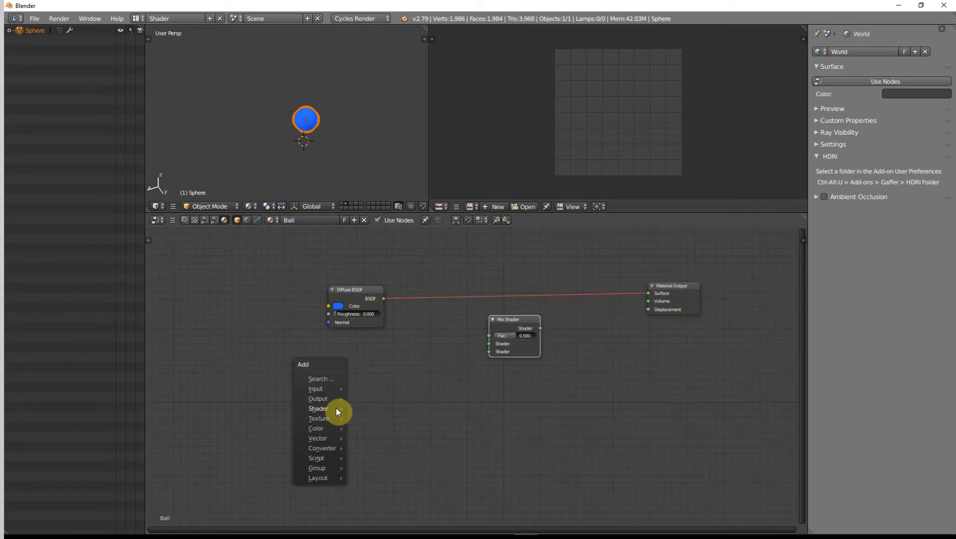
pyautogui.moveTo(335, 408)
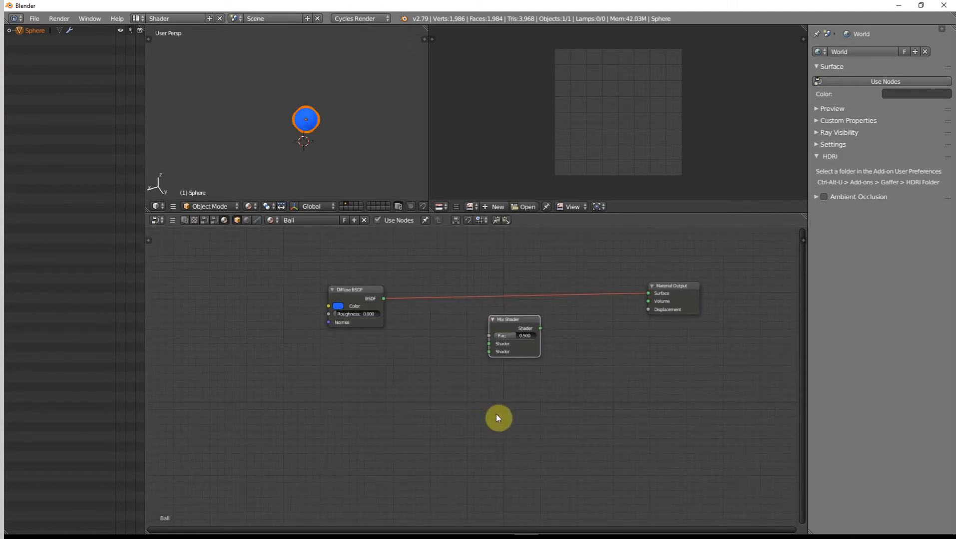
pyautogui.moveTo(493, 413); pyautogui.dragTo(487, 440, button='middle')
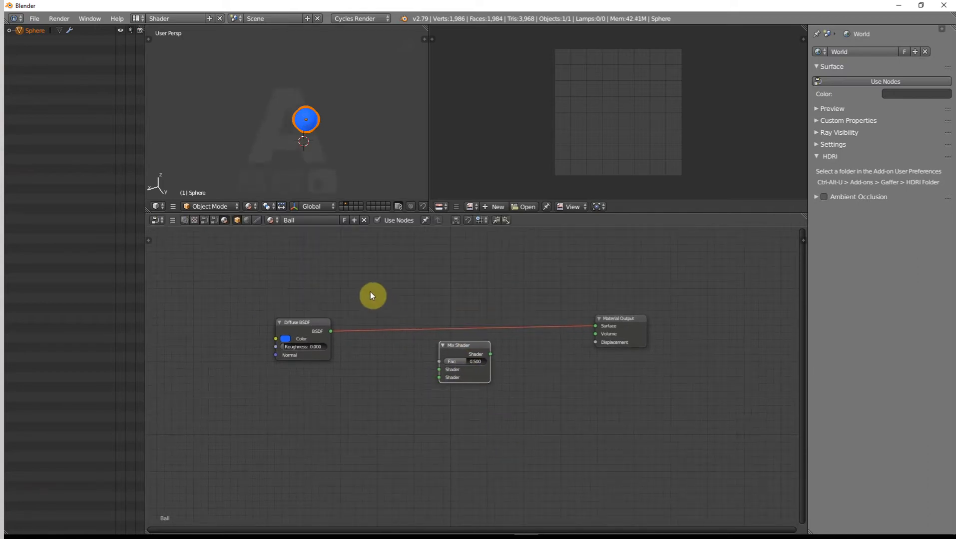
# - Switch to the screen layout with the large 3D view and show the plane's layer together with the sphere's layer
pyautogui.hotkey('ctrl', 'Left')
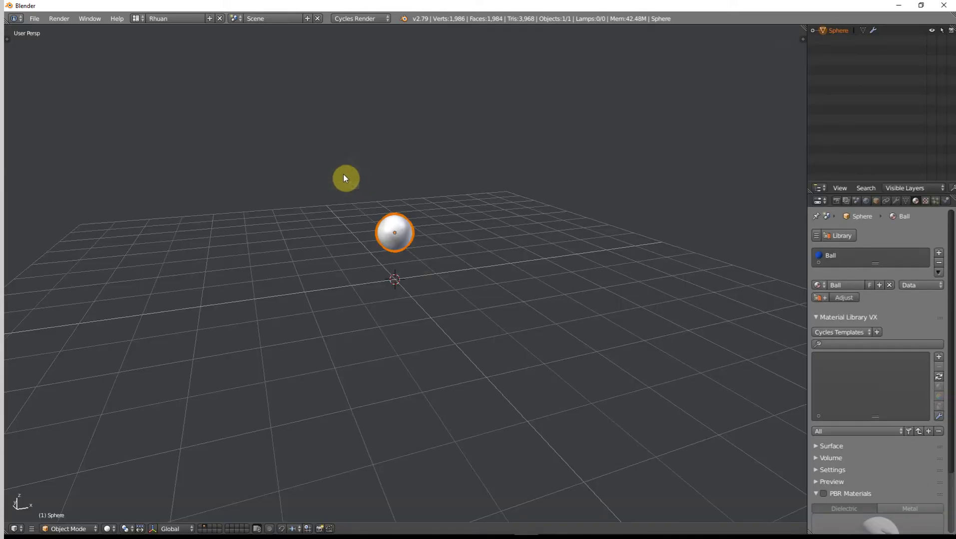
pyautogui.scroll(-3, 364, 224)
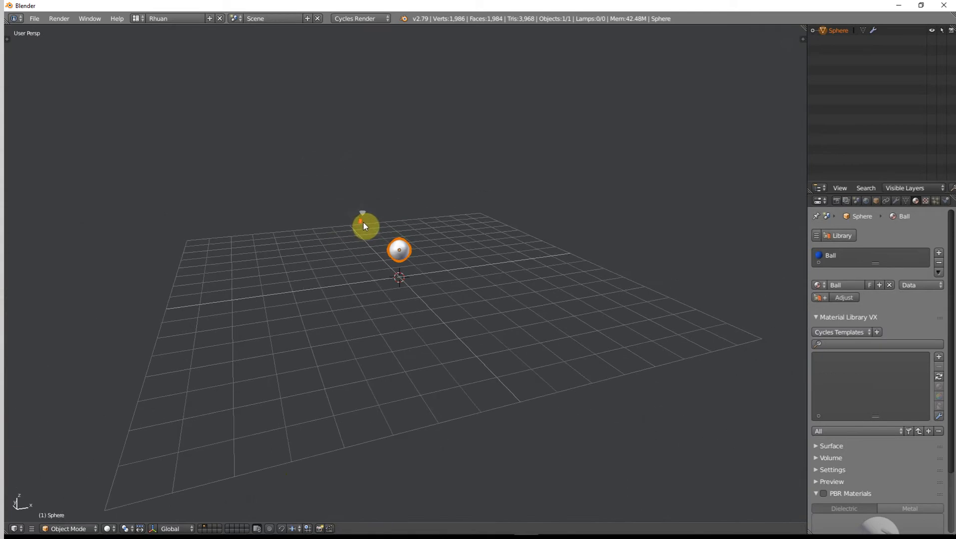
pyautogui.keyDown('shift'); pyautogui.click(205, 526); pyautogui.keyUp('shift')
pyautogui.scroll(2, 405, 368)
pyautogui.moveTo(404, 361); pyautogui.dragTo(422, 354, button='middle')
# - Select the plane and rename it Floor in the outliner
pyautogui.rightClick(423, 354)
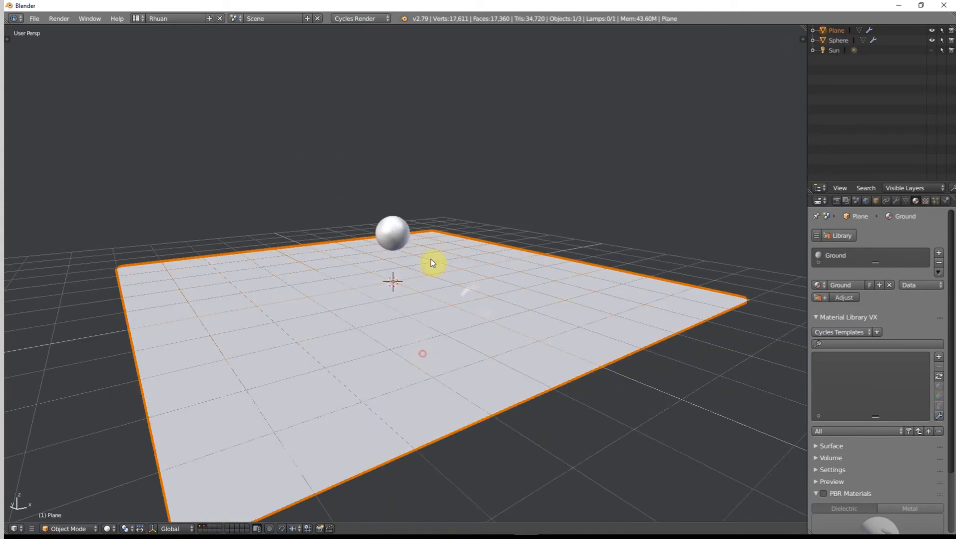
pyautogui.moveTo(369, 417); pyautogui.dragTo(607, 321, button='middle')
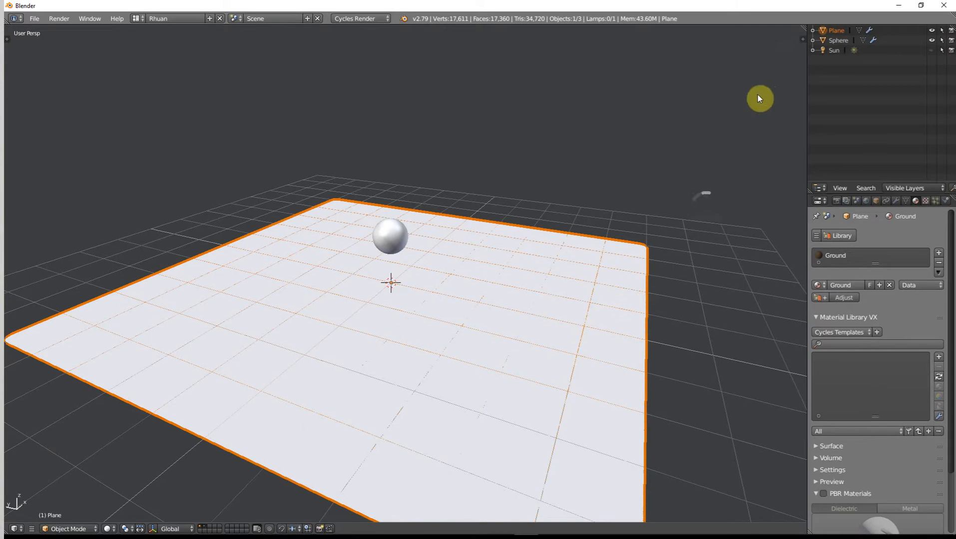
pyautogui.doubleClick(836, 31)
pyautogui.write('Floor')
pyautogui.press('Return')
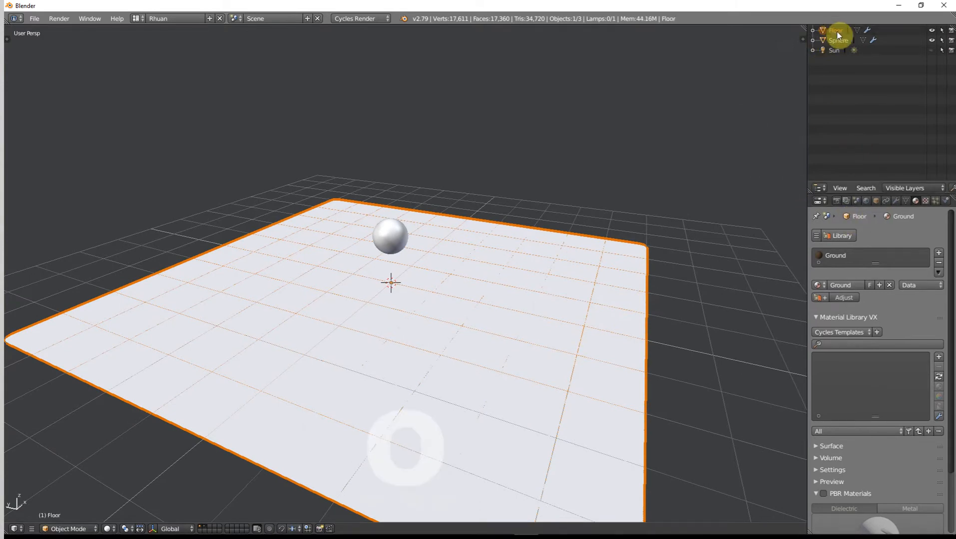
# - Rename the Sphere object as Ball in the outliner
pyautogui.doubleClick(837, 40)
pyautogui.write('Ba')
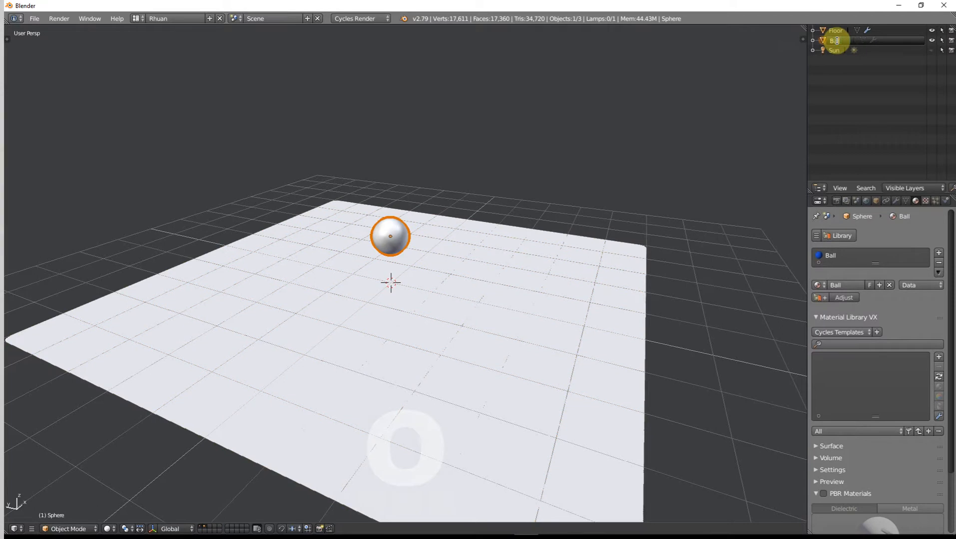
pyautogui.write('ll')
pyautogui.press('Return')
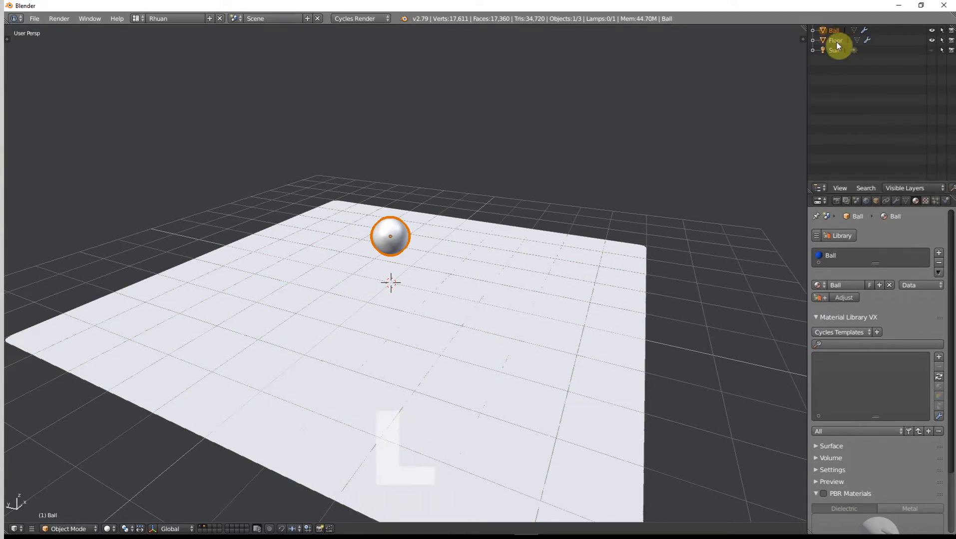
# - Add a Dynamic Paint canvas to the Floor and set its surface type to Displace
pyautogui.click(837, 42)
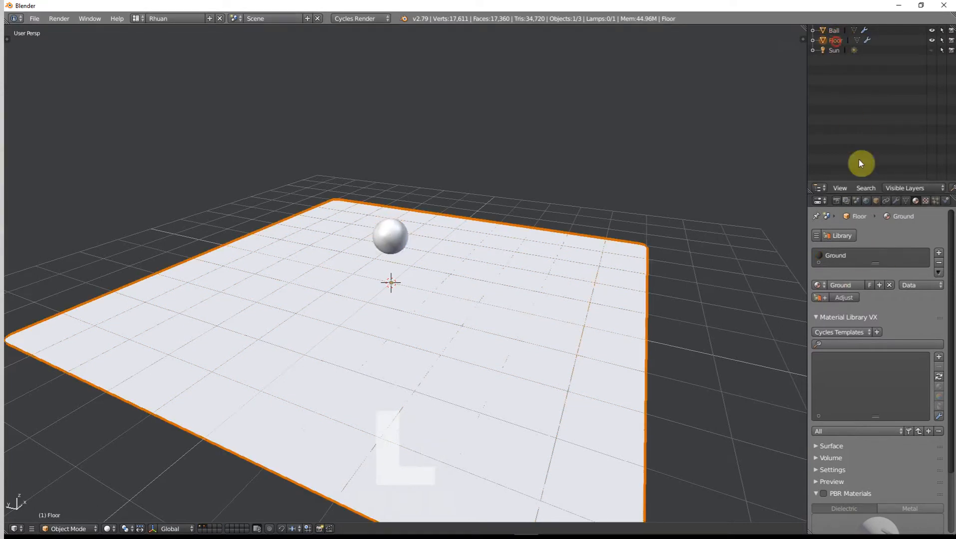
pyautogui.click(946, 201)
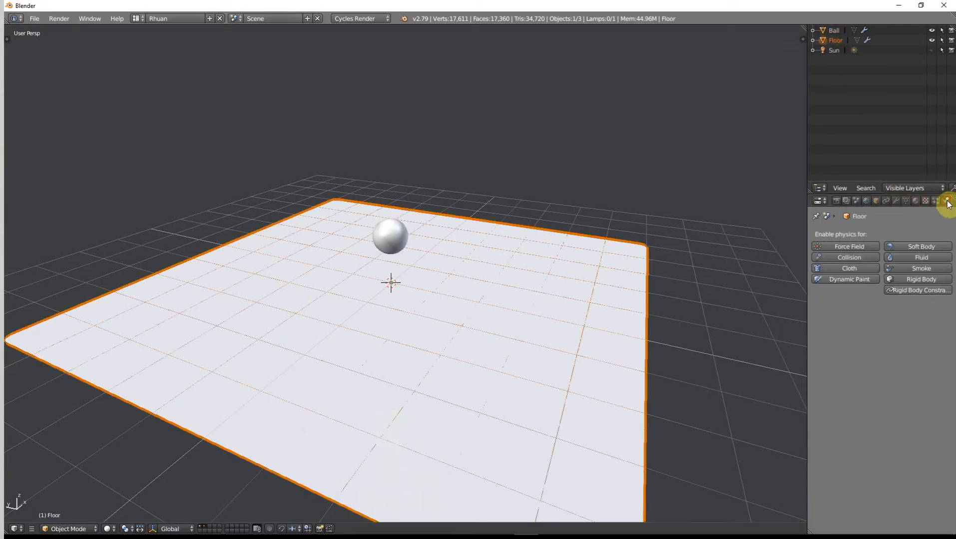
pyautogui.click(831, 278)
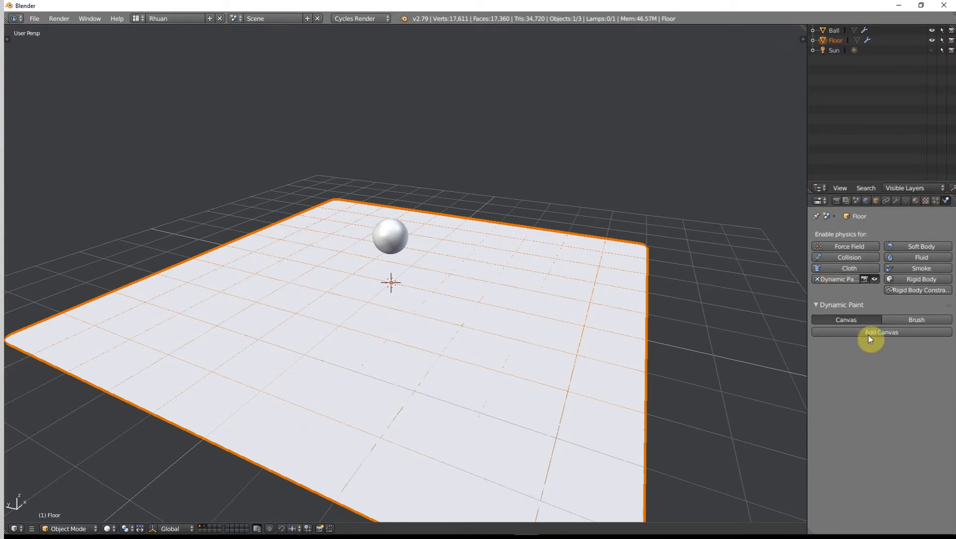
pyautogui.click(869, 332)
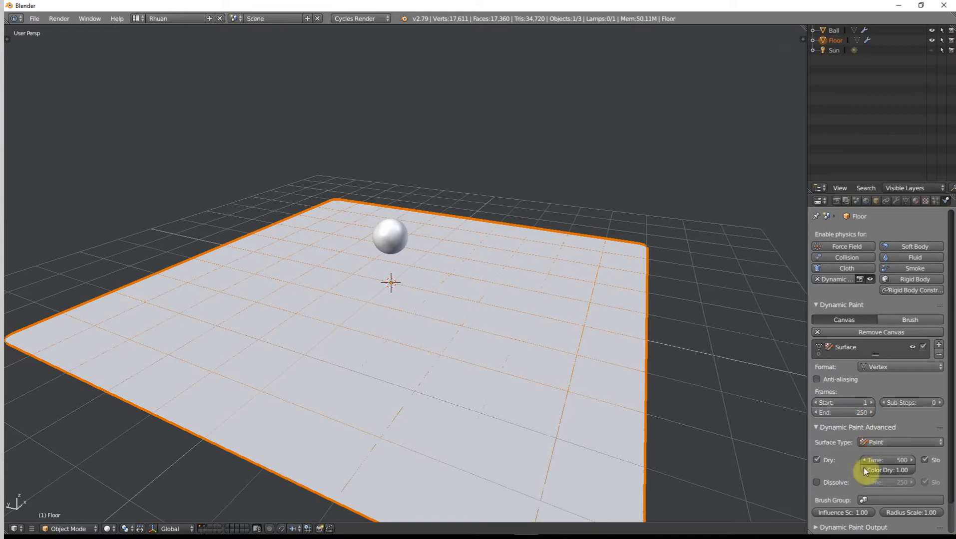
pyautogui.click(883, 443)
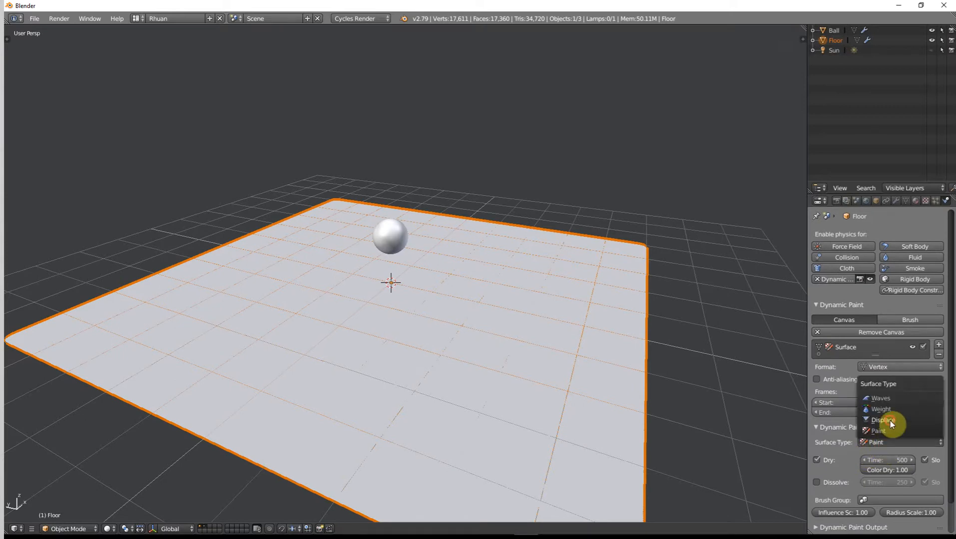
pyautogui.click(889, 420)
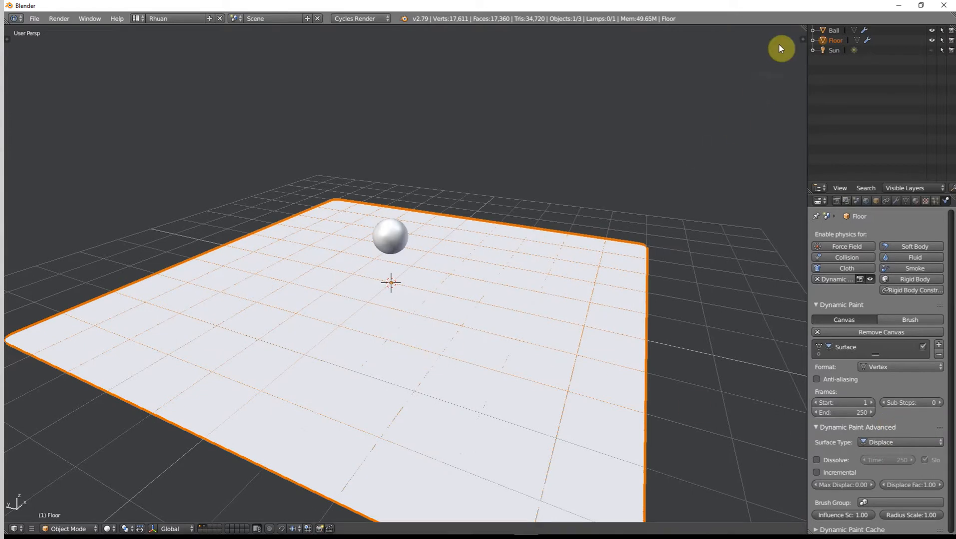
# - Split off a narrow area below the 3D view and make it a Dope Sheet
pyautogui.moveTo(802, 29); pyautogui.dragTo(166, 502)
pyautogui.click(15, 529)
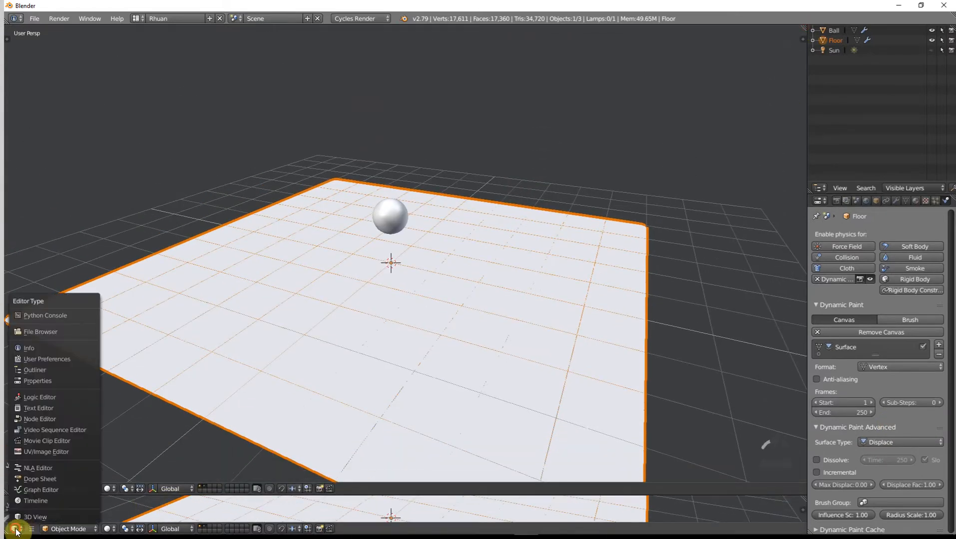
pyautogui.click(40, 477)
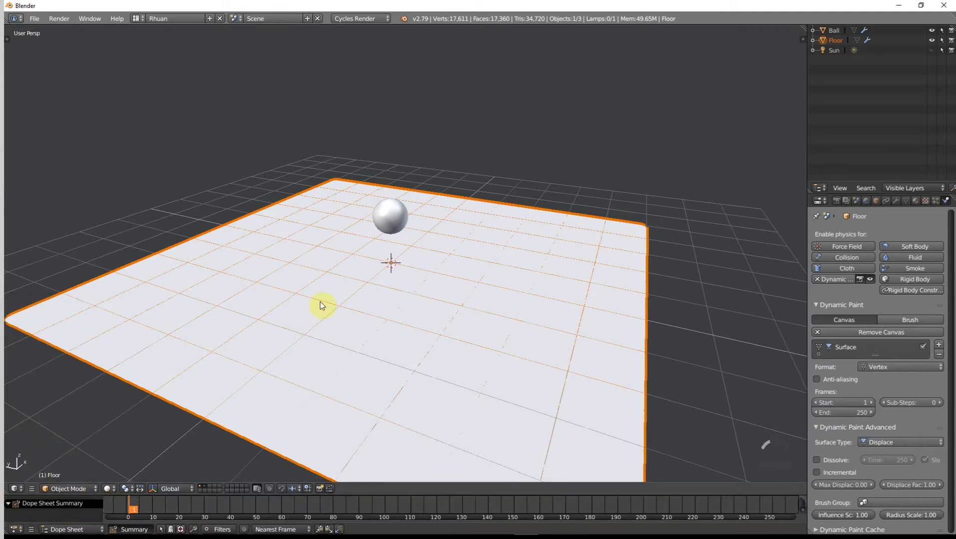
# - Move the Ball in the top view to near the Floor's +X, +Y corner
pyautogui.rightClick(397, 224)
pyautogui.moveTo(442, 307); pyautogui.dragTo(394, 301, button='middle')
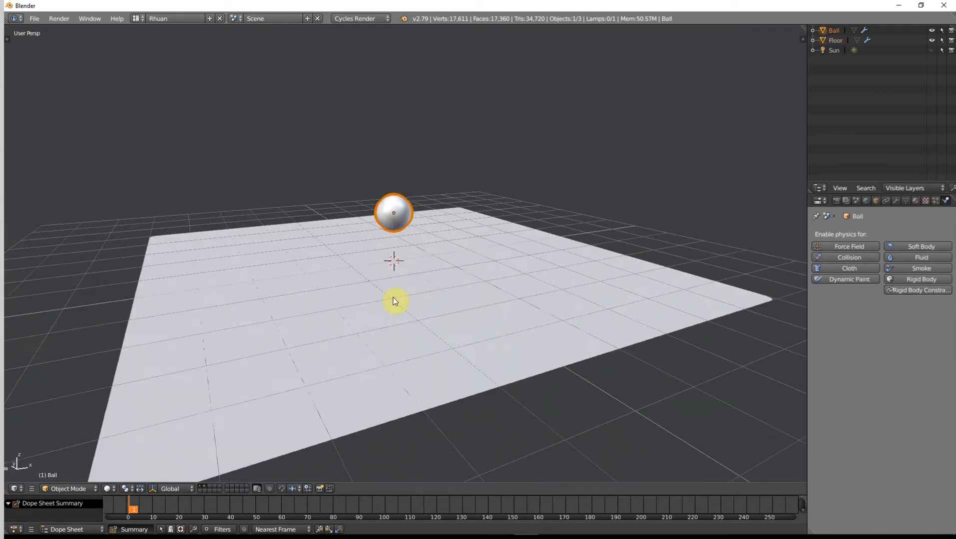
pyautogui.press('KP_5')
pyautogui.press('KP_1')
pyautogui.press('KP_7')
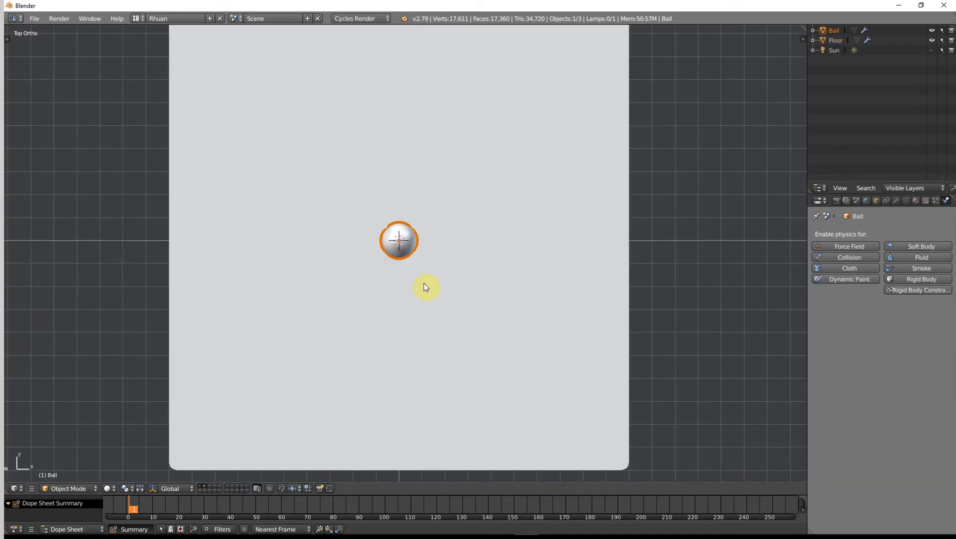
pyautogui.scroll(-3, 424, 287)
pyautogui.press('g')
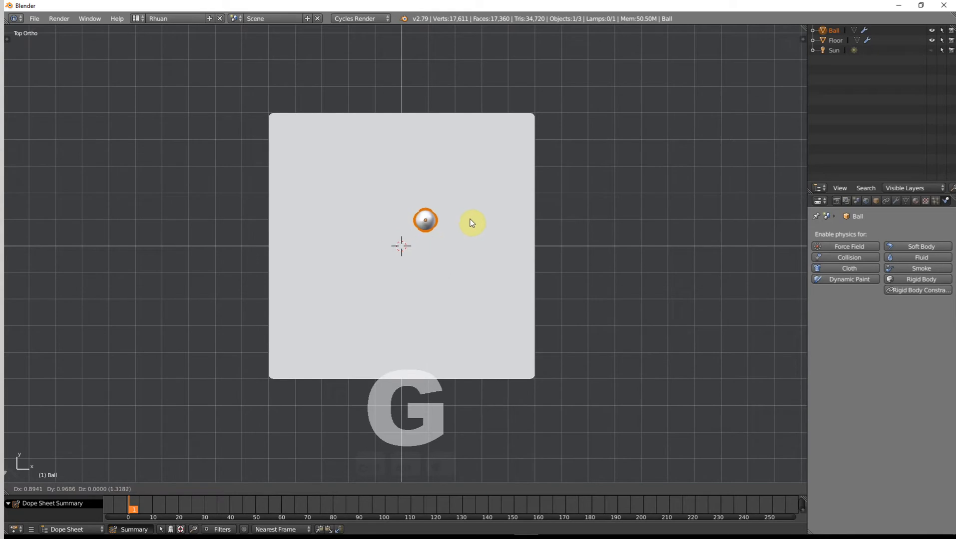
pyautogui.click(506, 169)
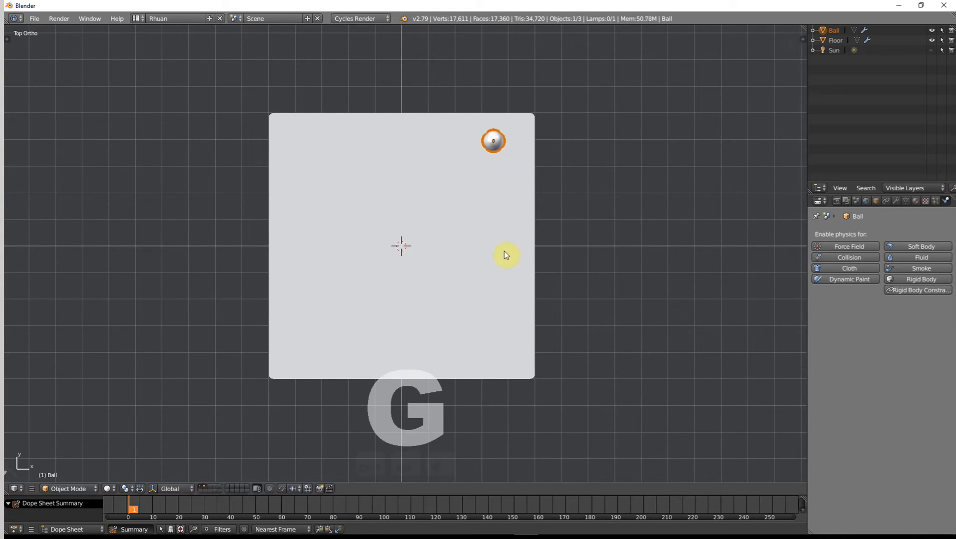
# - Insert a Location keyframe for the Ball at frame 1 and switch to the front view
pyautogui.moveTo(504, 251); pyautogui.dragTo(510, 176, button='middle')
pyautogui.press('KP_1')
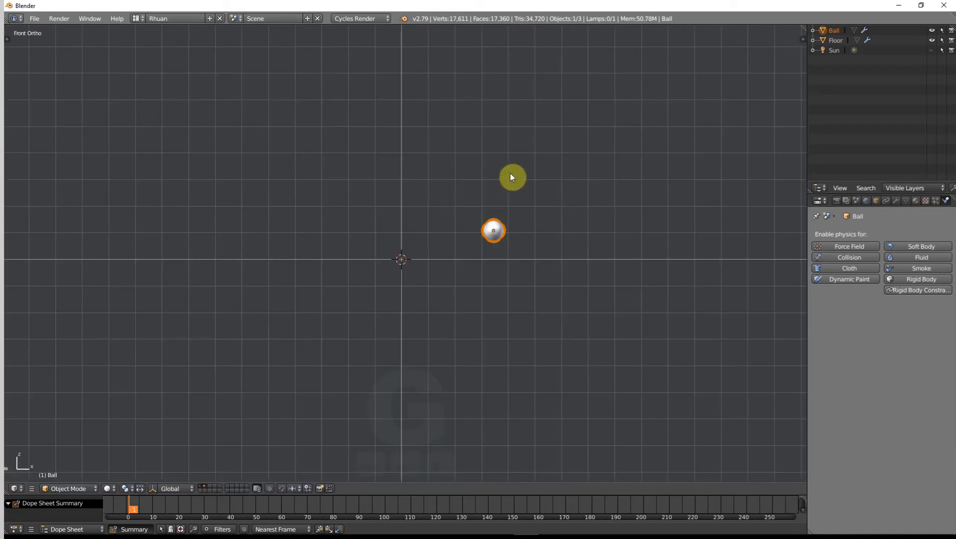
pyautogui.press('i')
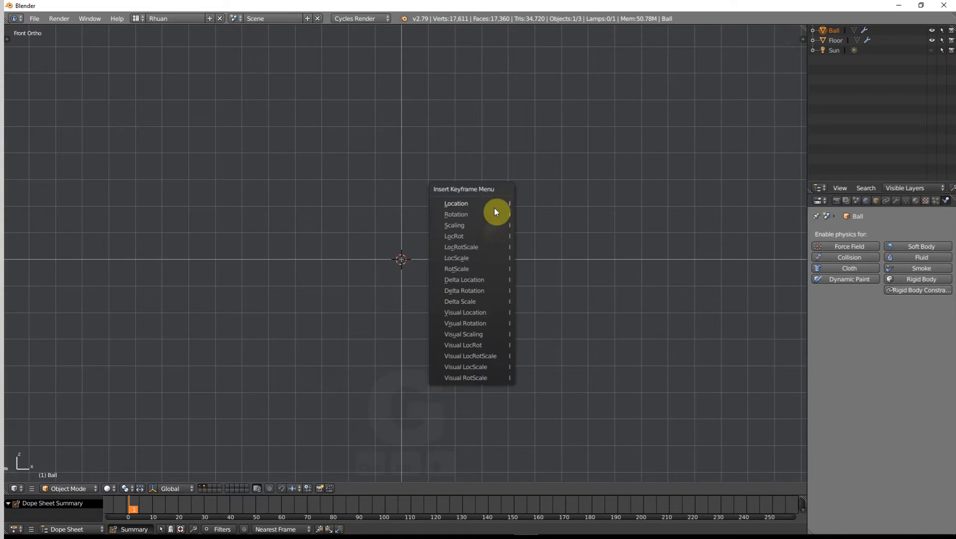
pyautogui.click(484, 203)
pyautogui.scroll(2, 497, 276)
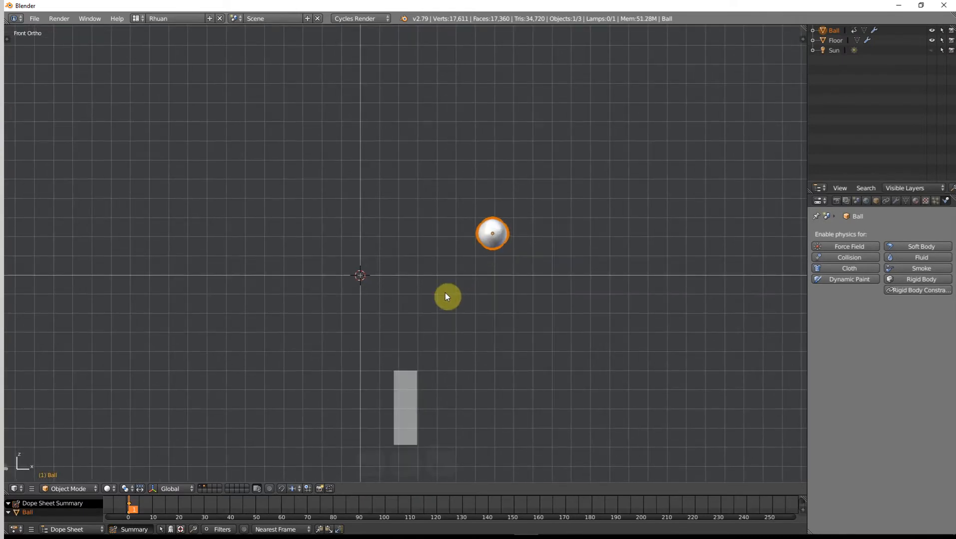
# - At frame 10, lower the Ball toward the floor level and toward the centre along X, and insert a Location keyframe
pyautogui.hotkey('alt', 'a')
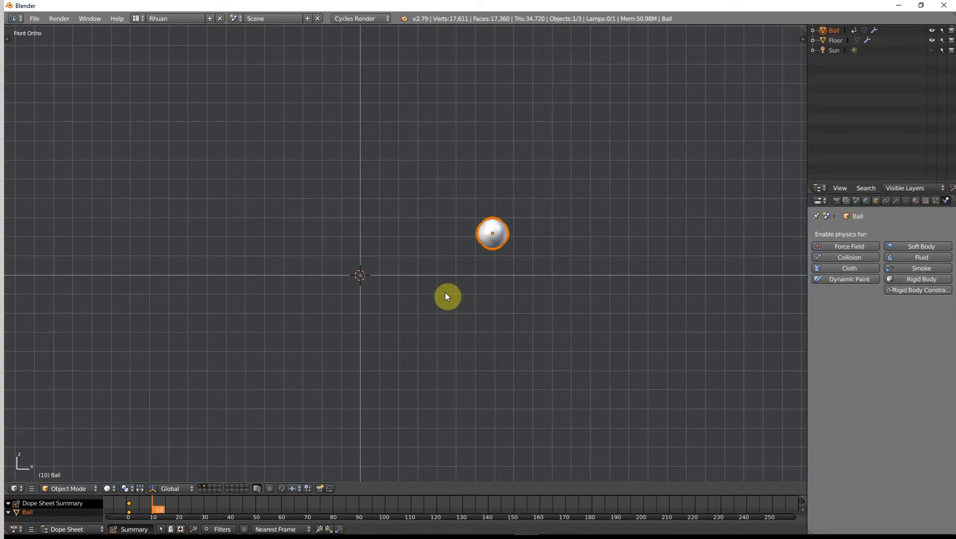
pyautogui.press('g')
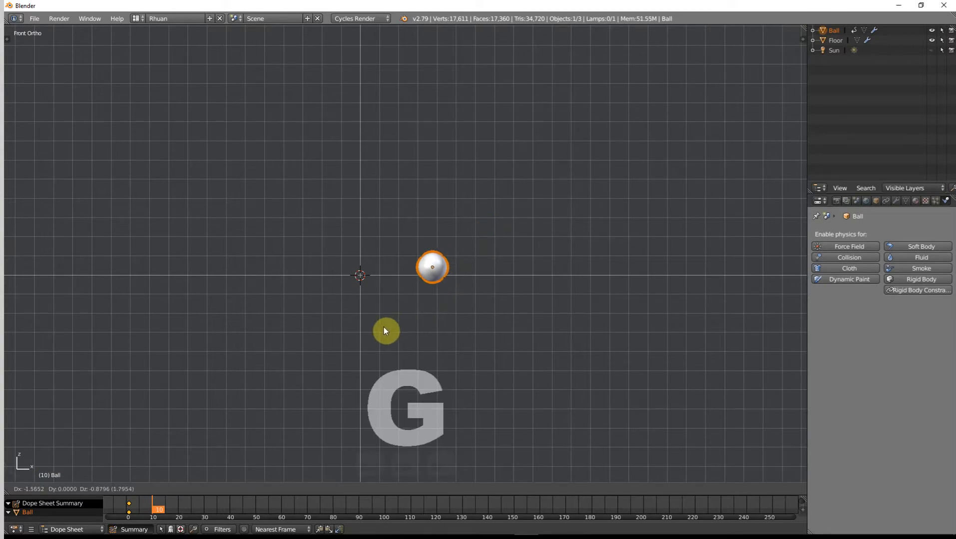
pyautogui.click(381, 329)
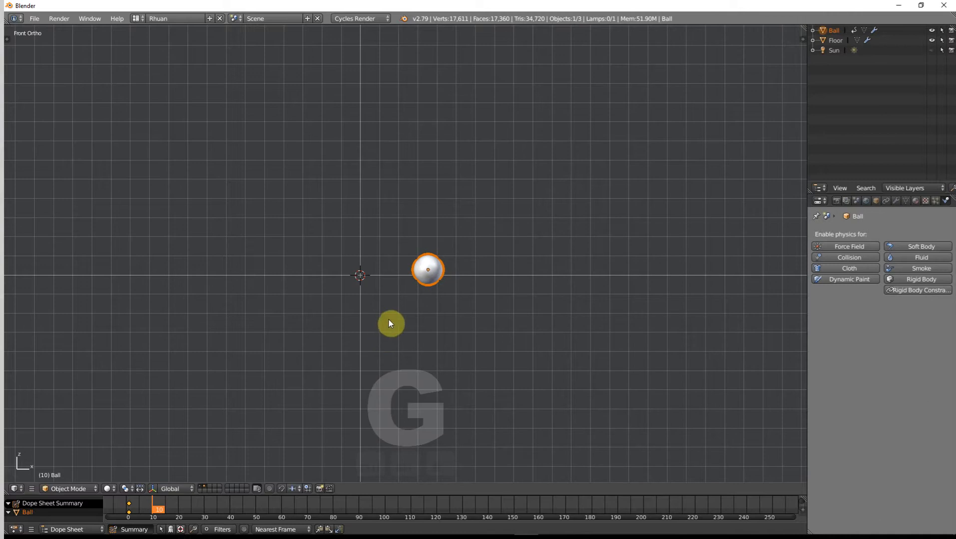
pyautogui.press('i')
pyautogui.click(391, 321)
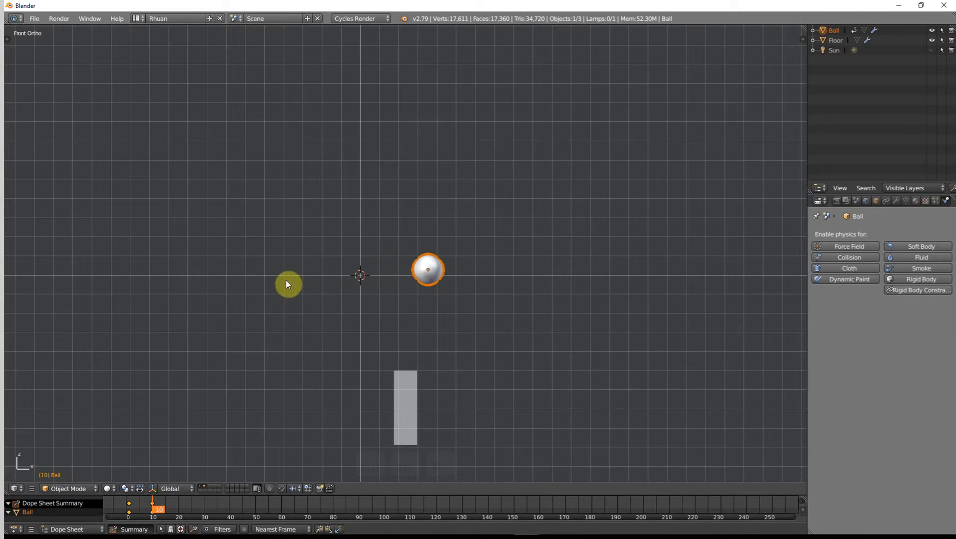
# - In the top view, try moving the Ball across the Floor toward negative X at frame 20
pyautogui.press('KP_7')
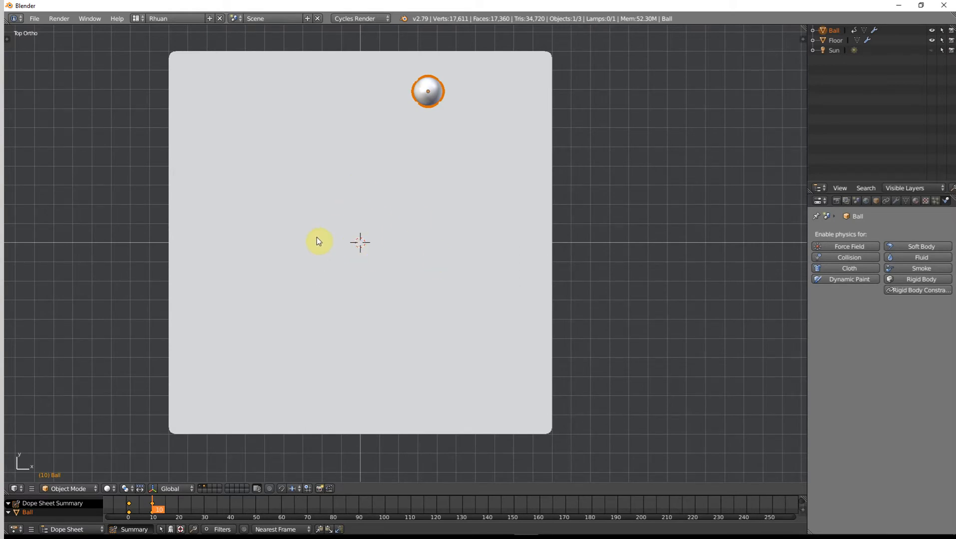
pyautogui.hotkey('shift', 'Right')
pyautogui.hotkey('alt', 'a')
pyautogui.press('Left')
pyautogui.press('g')
pyautogui.click(315, 155)
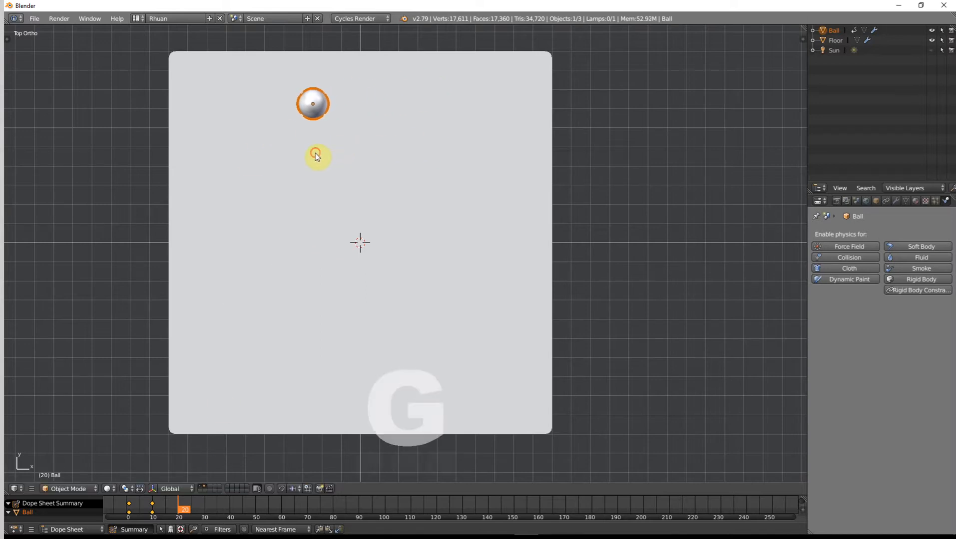
pyautogui.press('Up')
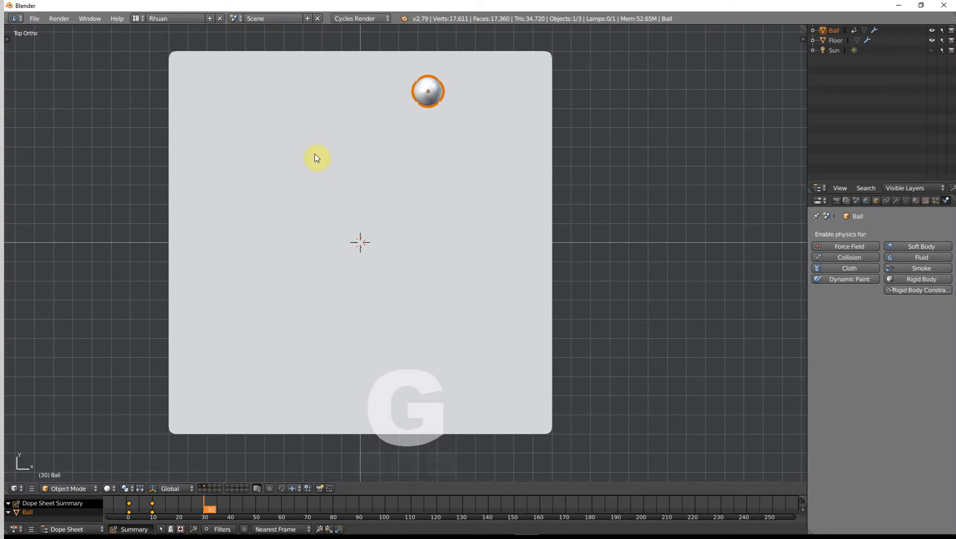
# - At frame 20, move the Ball past the Floor's centre line toward negative X and slightly down in Y, and insert a Location keyframe
pyautogui.press('Down')
pyautogui.press('g')
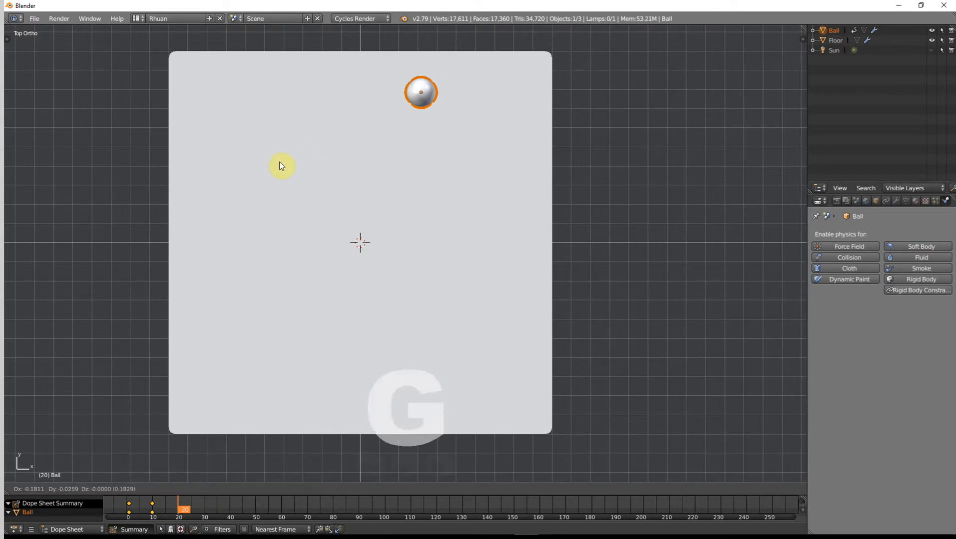
pyautogui.click(191, 197)
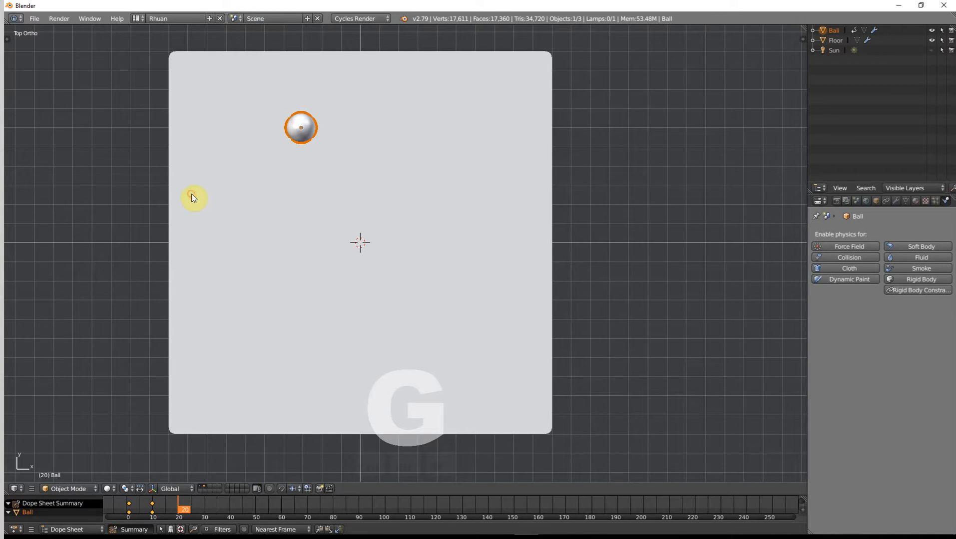
pyautogui.press('i')
pyautogui.click(274, 202)
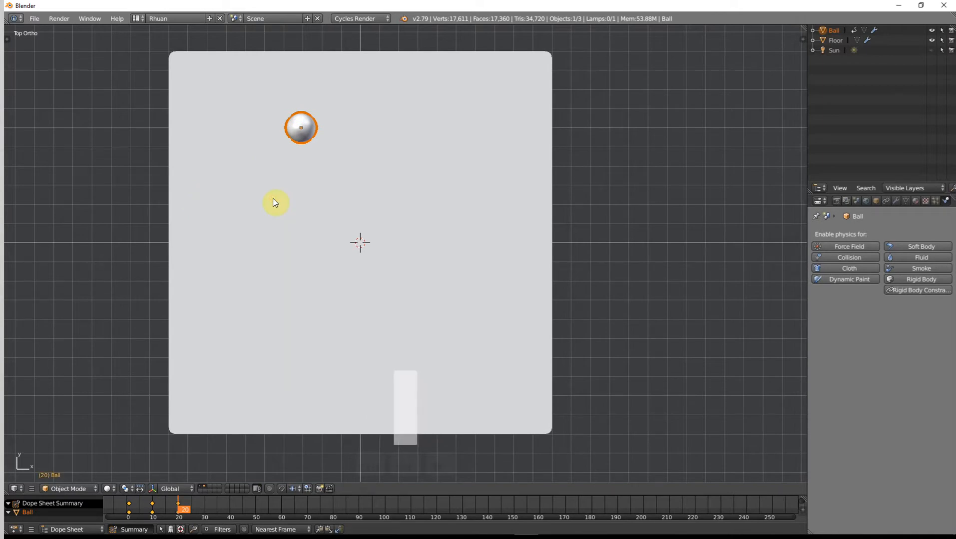
# - At frame 30, move the Ball toward negative Y to about the Floor's mid-height, and insert a Location keyframe
pyautogui.press('Up')
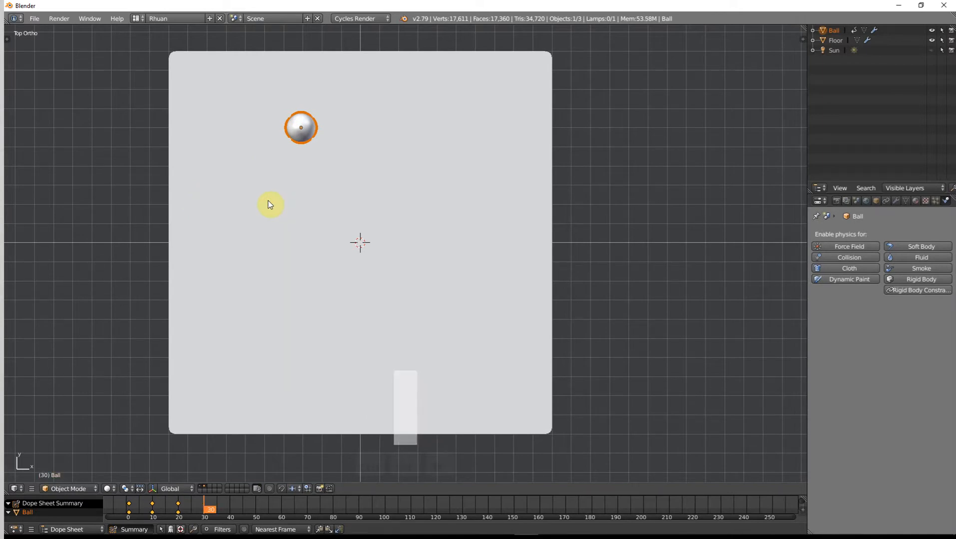
pyautogui.press('g')
pyautogui.click(232, 324)
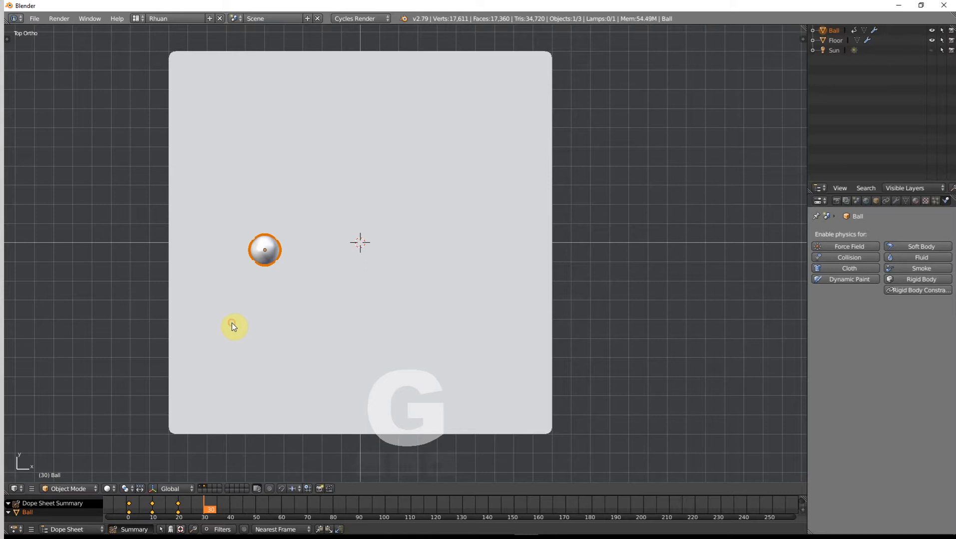
pyautogui.press('i')
pyautogui.click(232, 323)
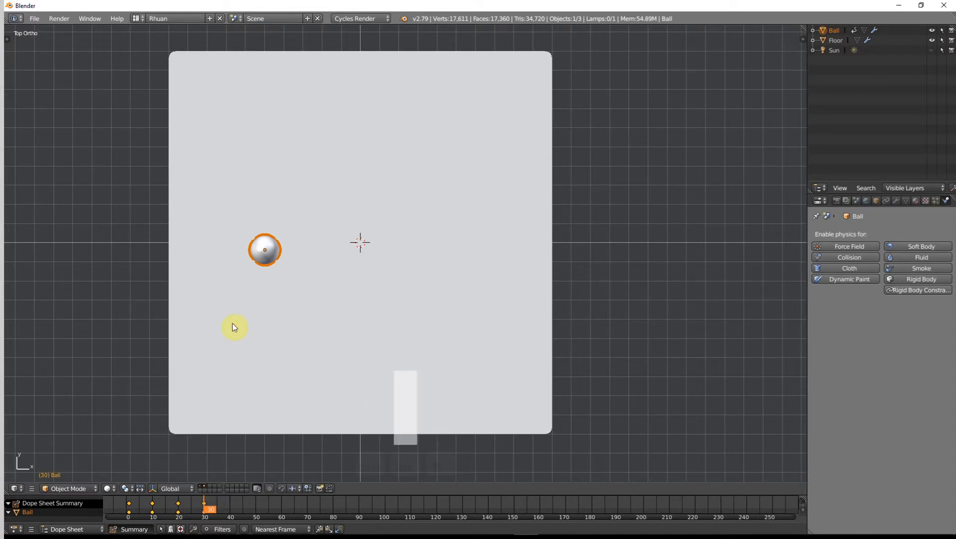
# - At frame 40, move the Ball about 4.6 units along X and -0.8 along Y, insert a Location keyframe, and advance to frame 50
pyautogui.press('Up')
pyautogui.press('g')
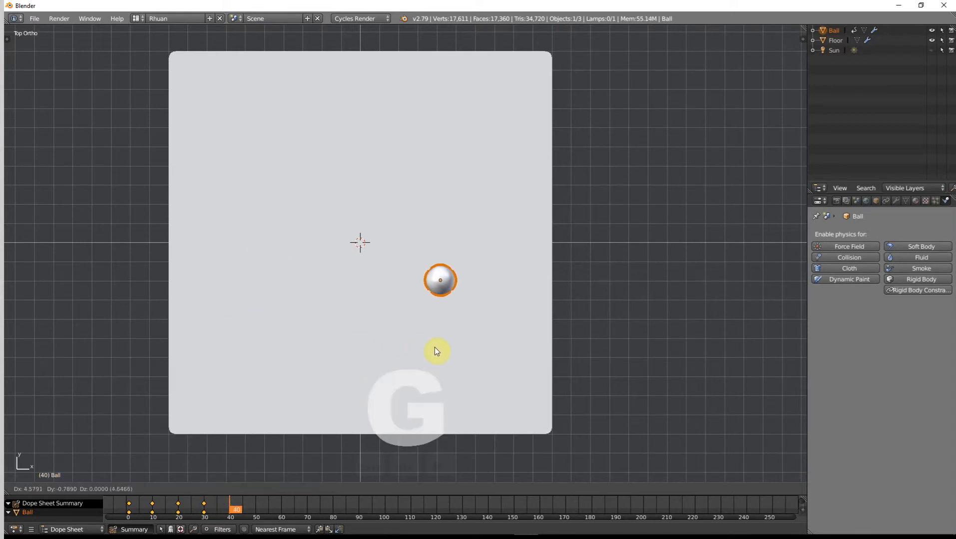
pyautogui.click(435, 348)
pyautogui.press('i')
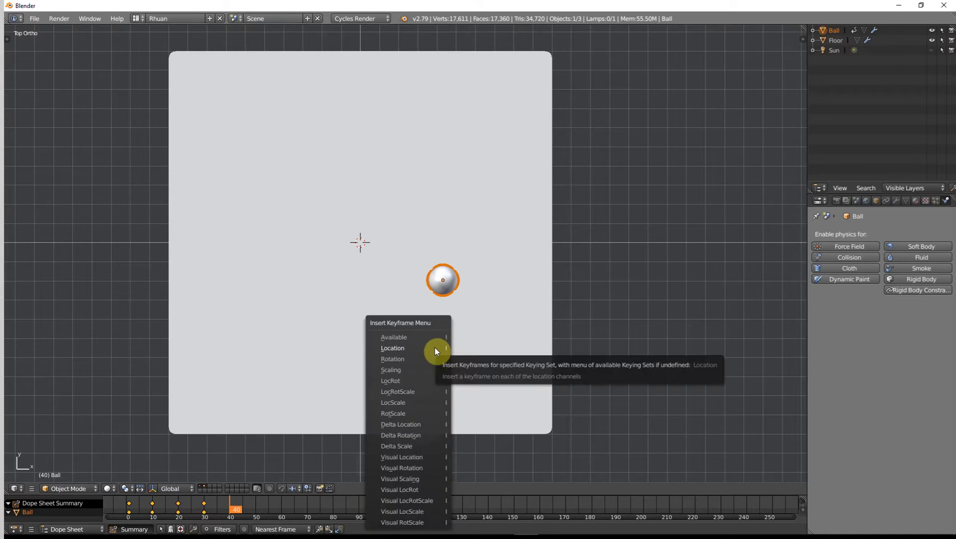
pyautogui.click(434, 352)
pyautogui.press('Up')
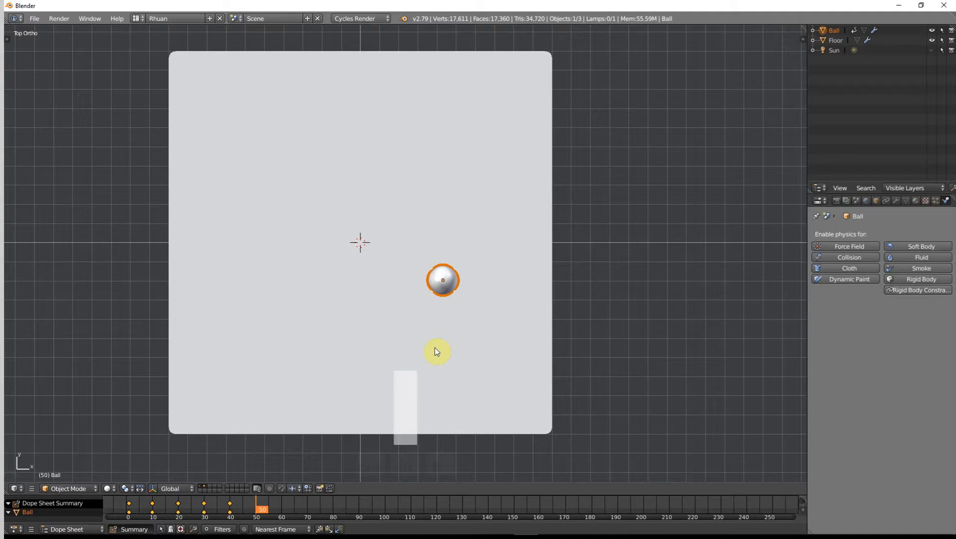
pyautogui.press('i')
pyautogui.click(434, 348)
pyautogui.hotkey('ctrl', 'z')
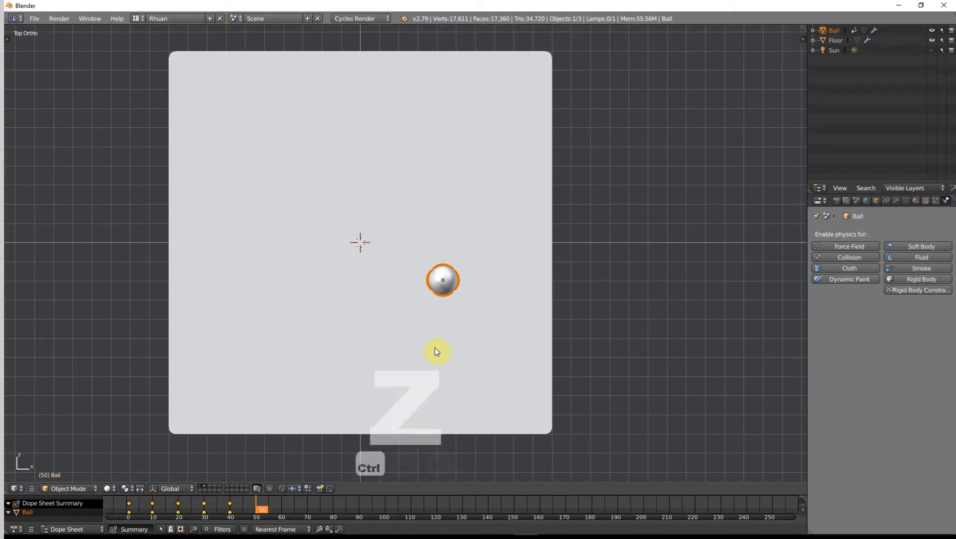
# - At frame 50, move the Ball about -4.9 units along X and -1.8 along Y, and insert a Location keyframe
pyautogui.press('g')
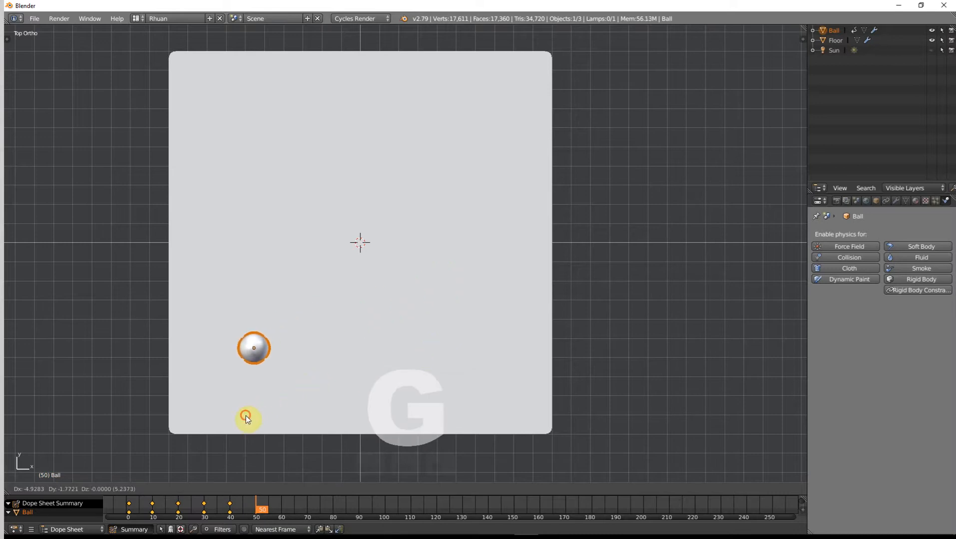
pyautogui.click(245, 419)
pyautogui.press('i')
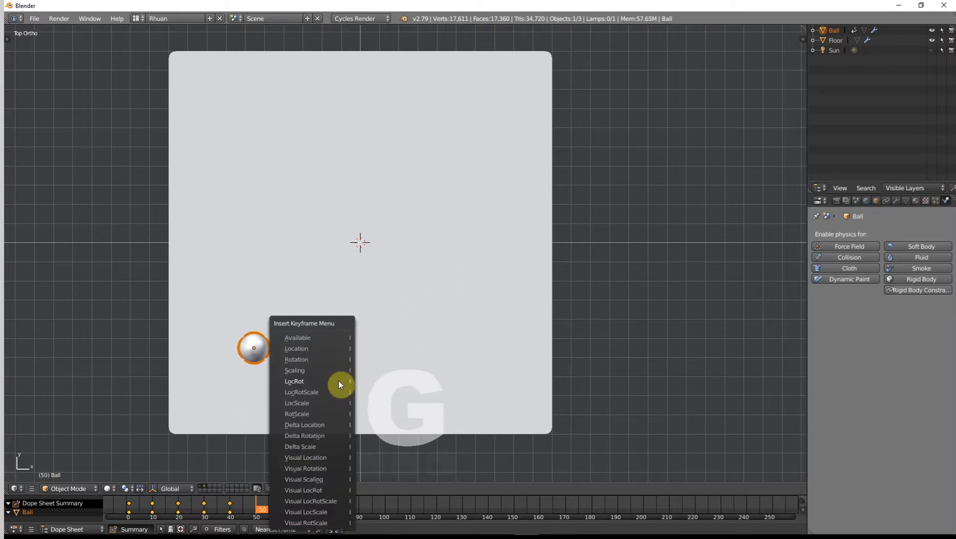
pyautogui.click(317, 352)
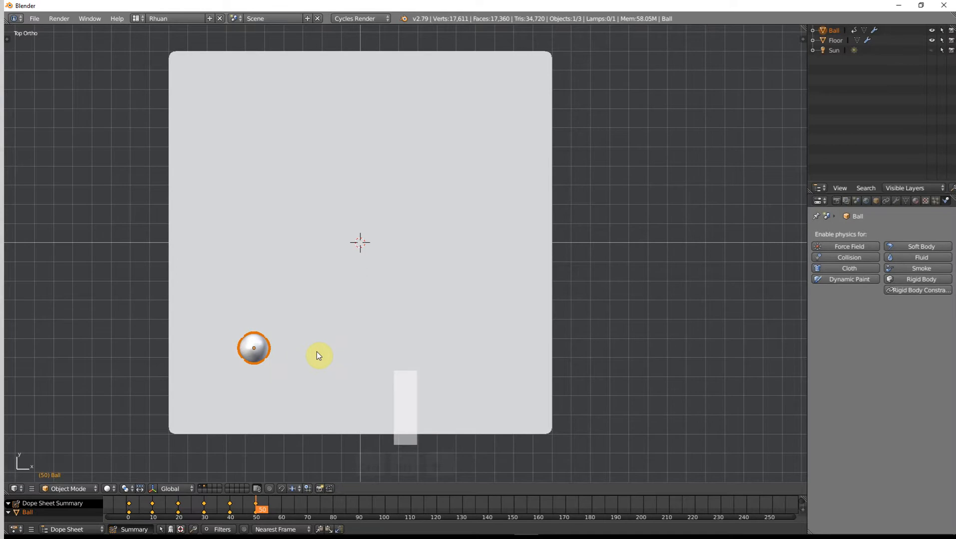
# - At frame 60, move the Ball close to the Floor's positive-X, negative-Y corner and insert a Location keyframe
pyautogui.press('g')
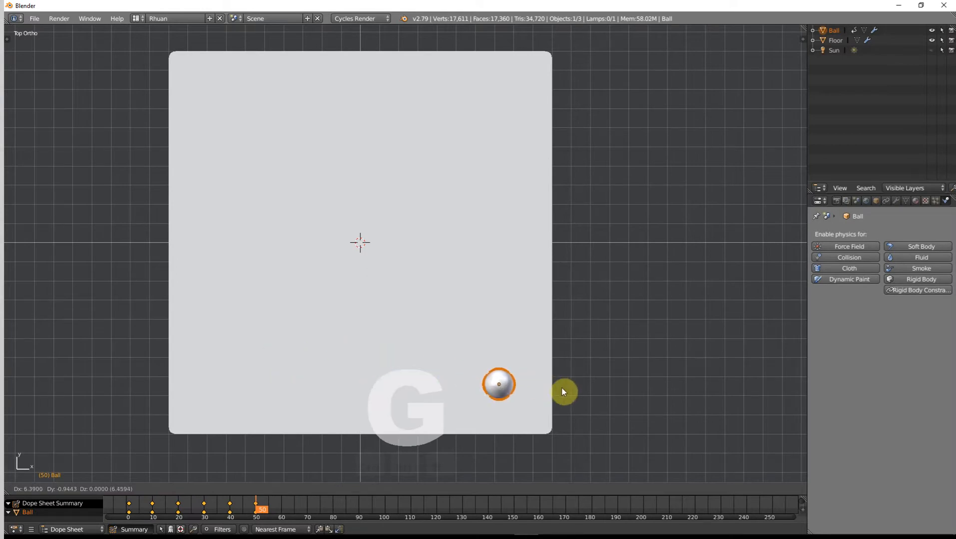
pyautogui.click(561, 389)
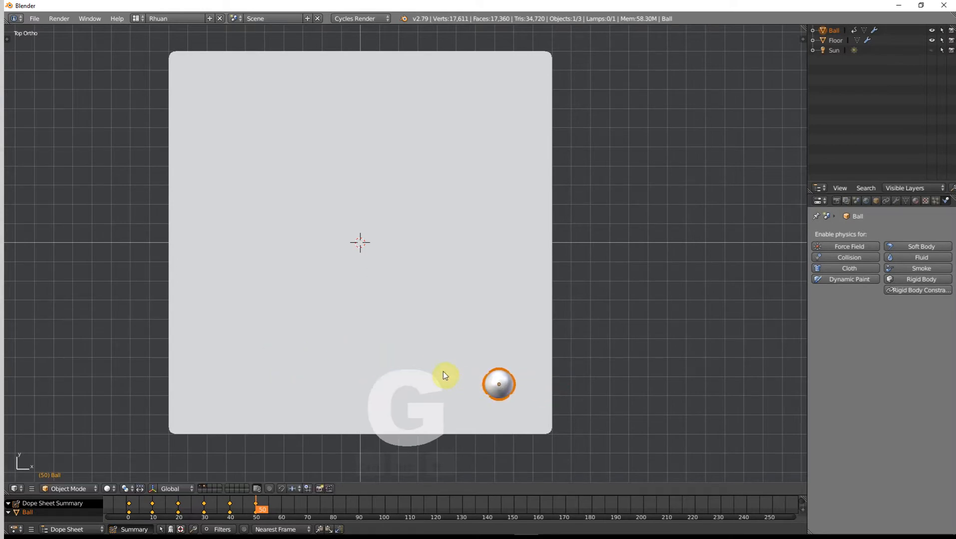
pyautogui.press('Up')
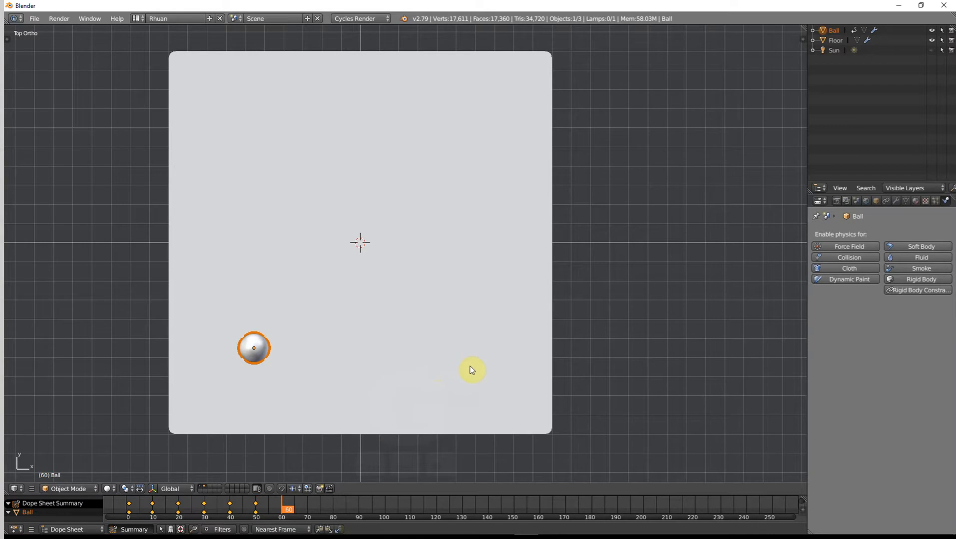
pyautogui.press('g')
pyautogui.click(721, 422)
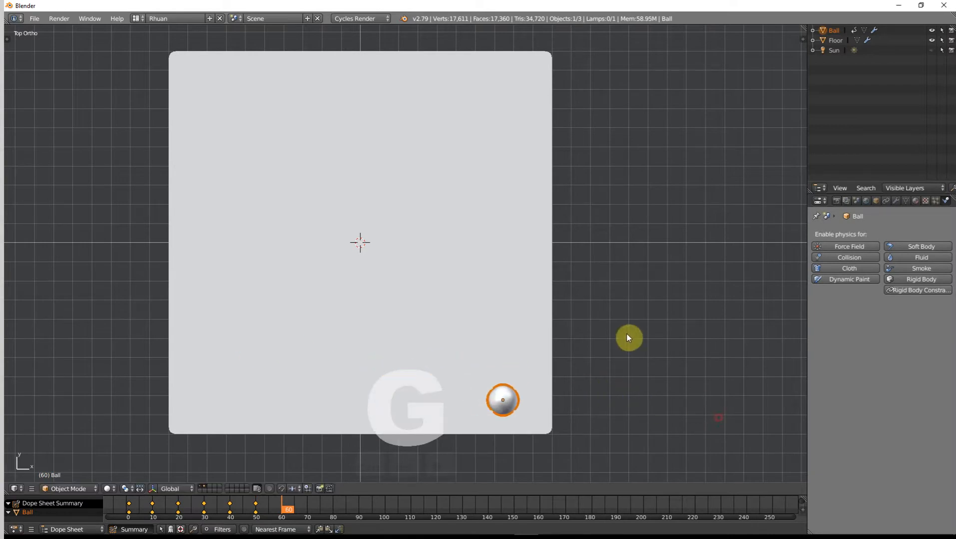
pyautogui.press('i')
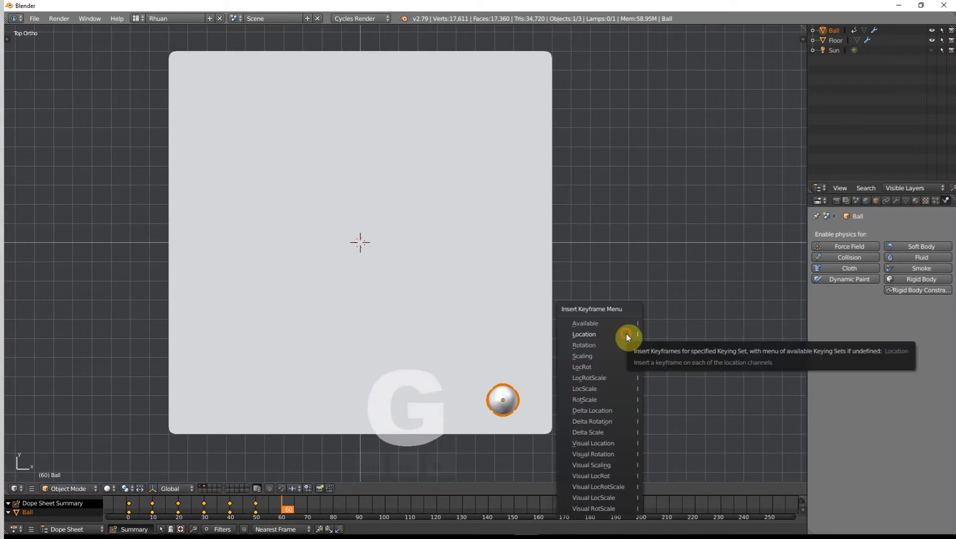
pyautogui.click(624, 335)
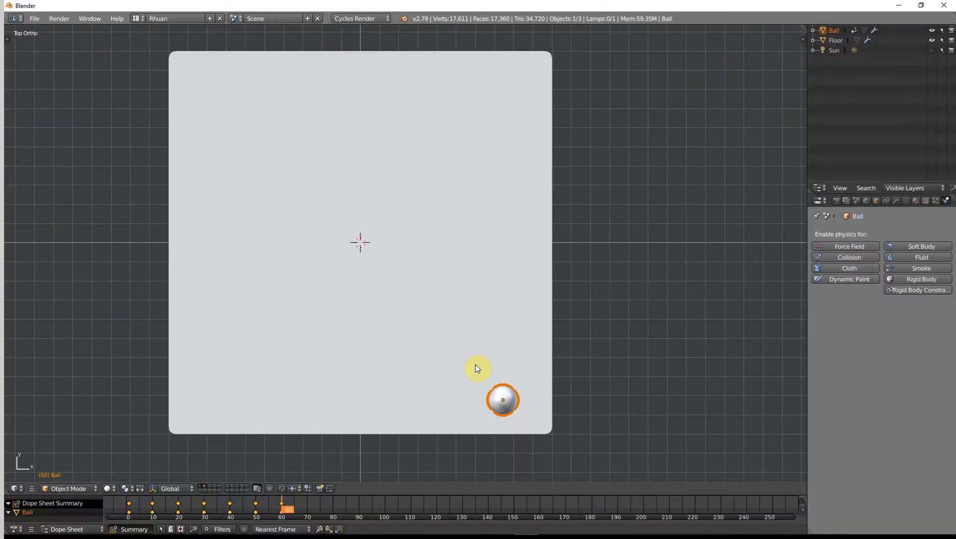
# - Play the Ball's animation from frame 1, viewing it in perspective, and return to the first frame
pyautogui.hotkey('shift', 'Left')
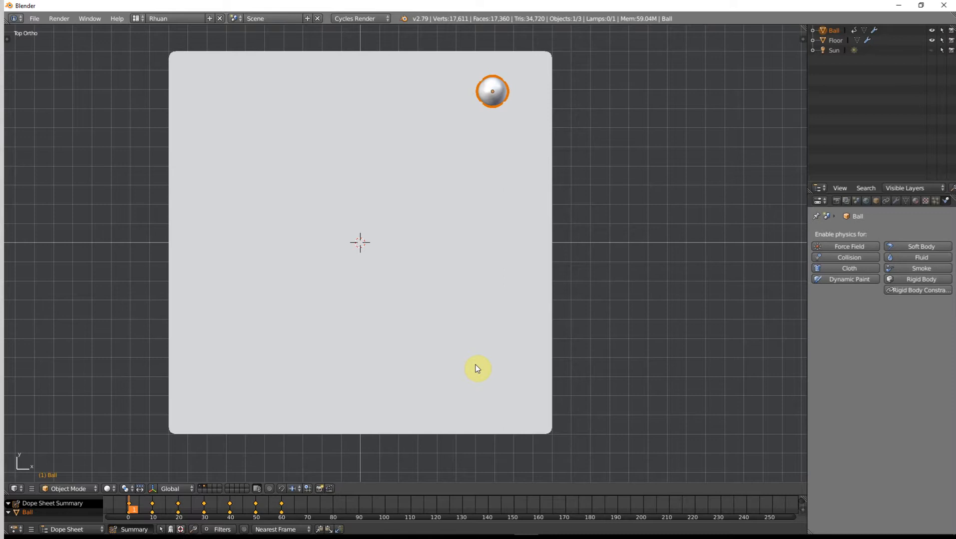
pyautogui.hotkey('alt', 'a')
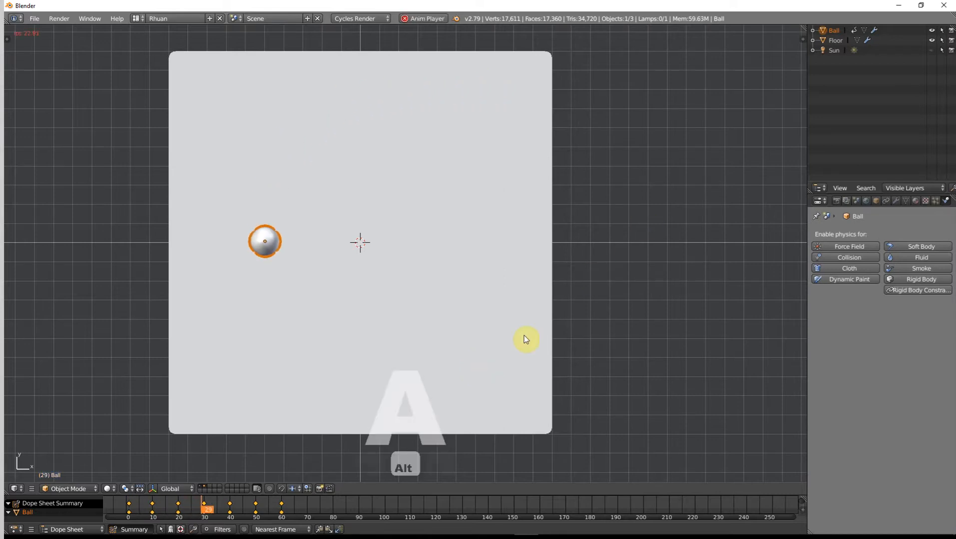
pyautogui.moveTo(514, 340); pyautogui.dragTo(512, 272, button='middle')
pyautogui.hotkey('alt', 'a')
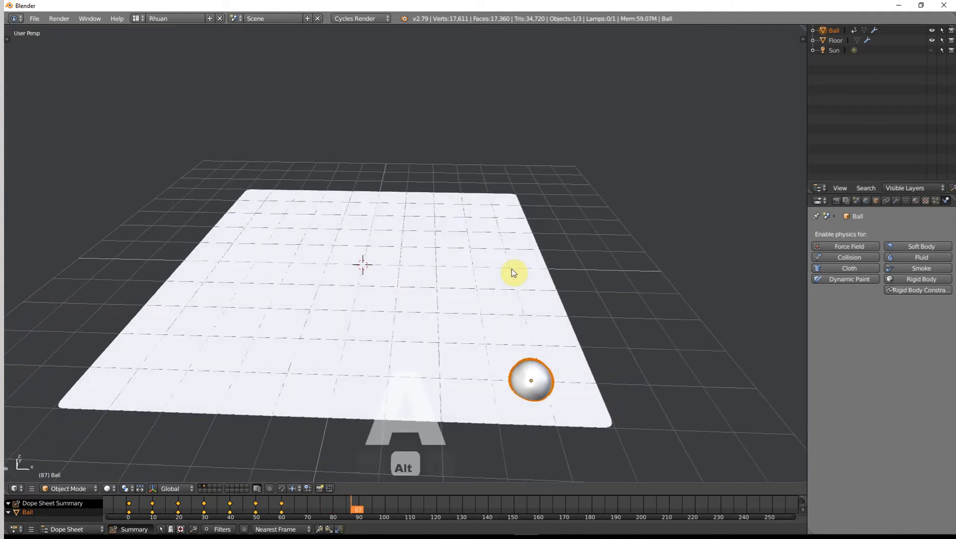
pyautogui.hotkey('shift', 'Left')
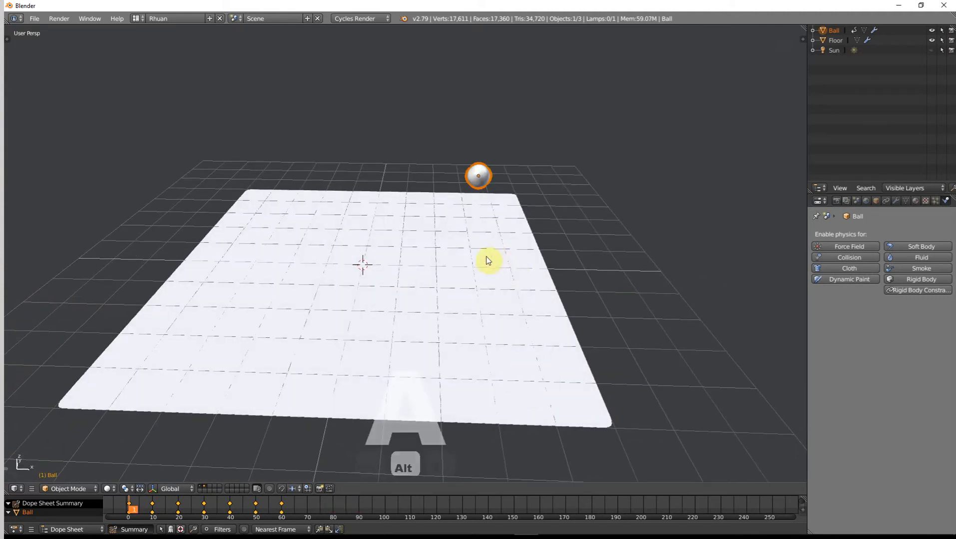
# - With the current frame at 5, extend the keyframes after it so the Ball's second keyframe falls at about frame 16
pyautogui.moveTo(486, 258); pyautogui.dragTo(480, 288, button='middle')
pyautogui.scroll(-4, 485, 272)
pyautogui.scroll(3, 485, 270)
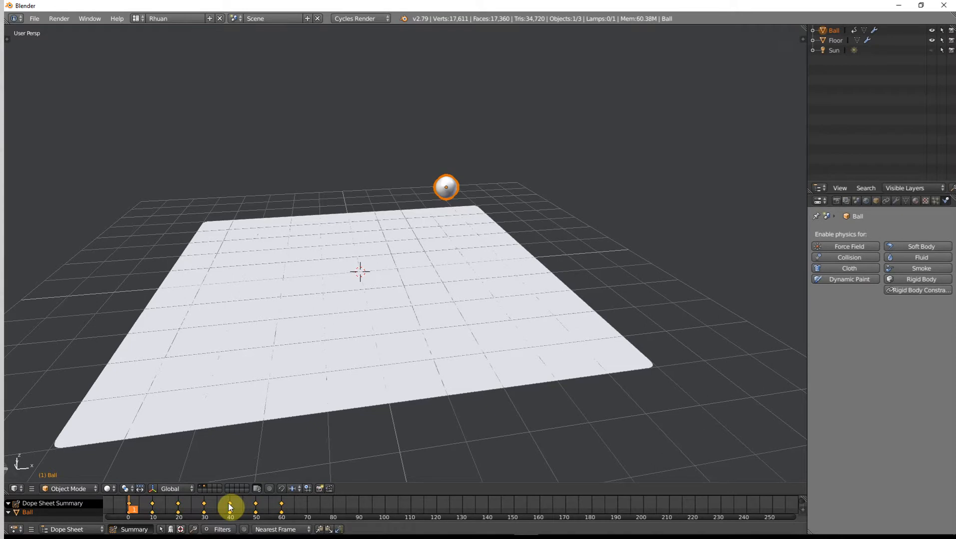
pyautogui.press('e')
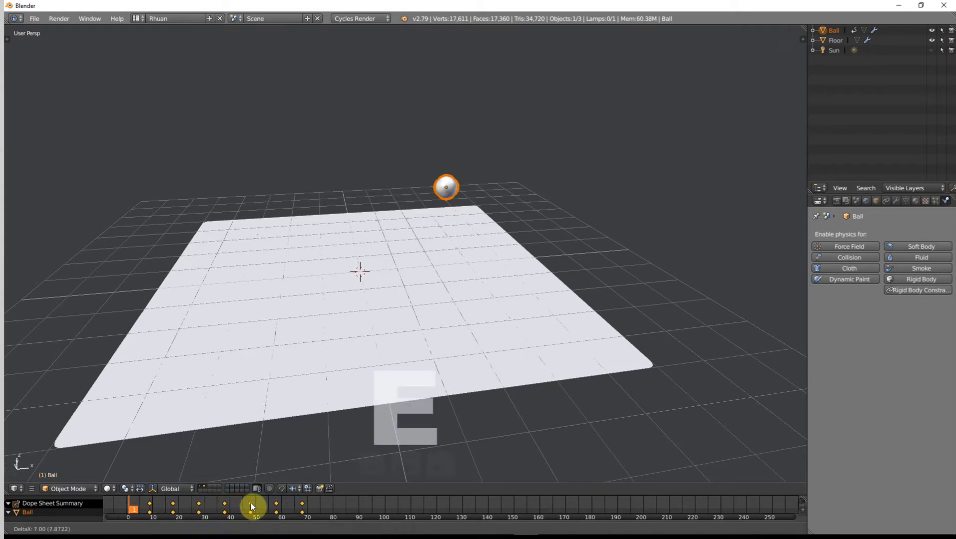
pyautogui.click(263, 503)
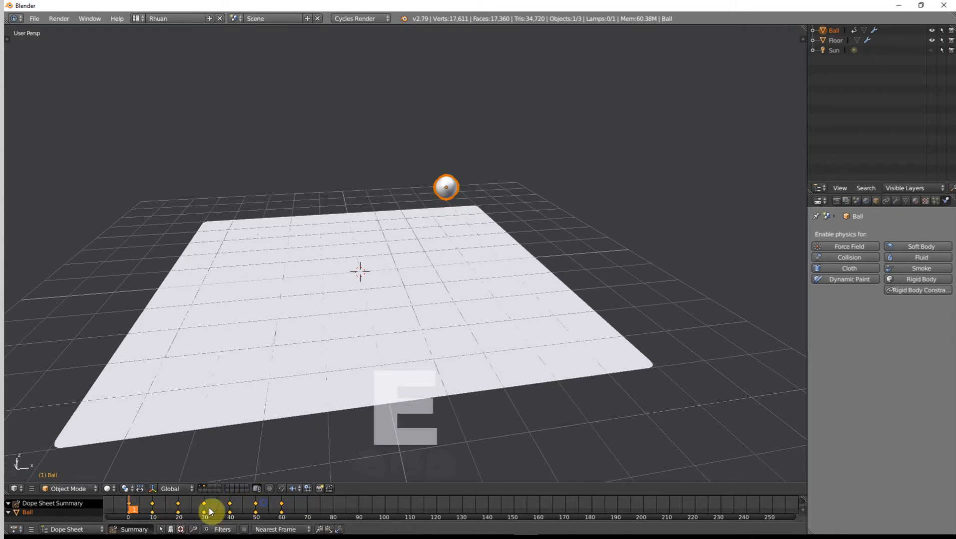
pyautogui.click(141, 505)
pyautogui.press('e')
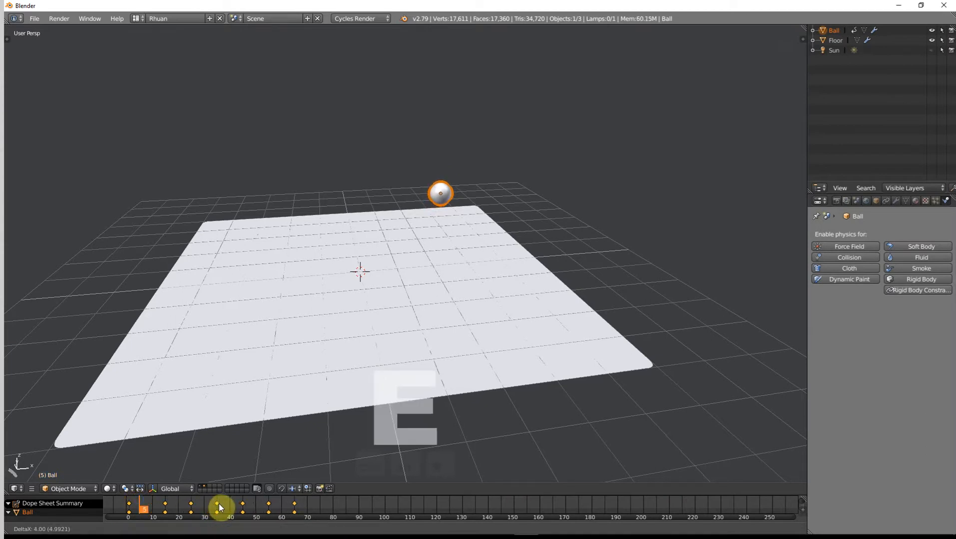
pyautogui.click(220, 504)
# - Extend the keyframes after frames 20 and 40 so the Ball's third and fourth keyframes fall at about frames 33 and 52
pyautogui.click(181, 506)
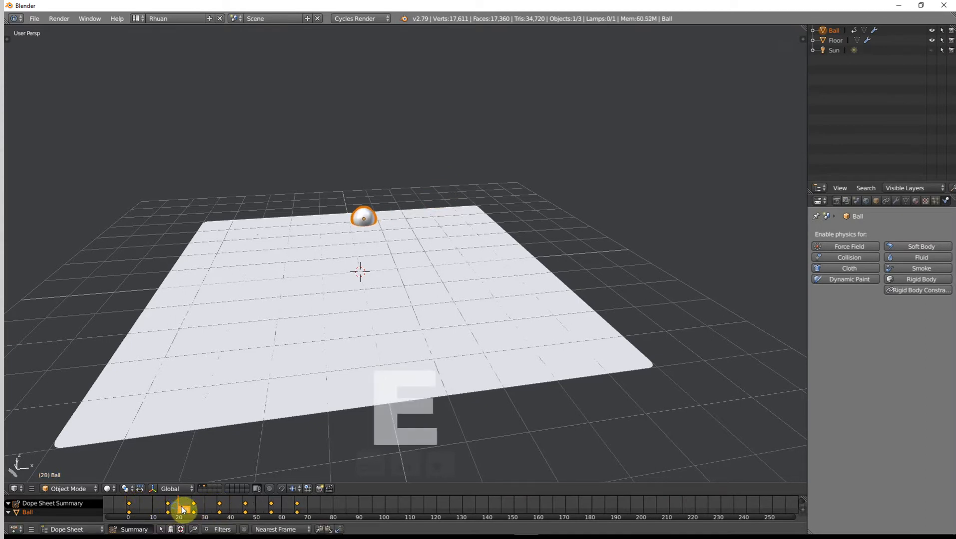
pyautogui.press('e')
pyautogui.click(237, 511)
pyautogui.click(229, 508)
pyautogui.press('e')
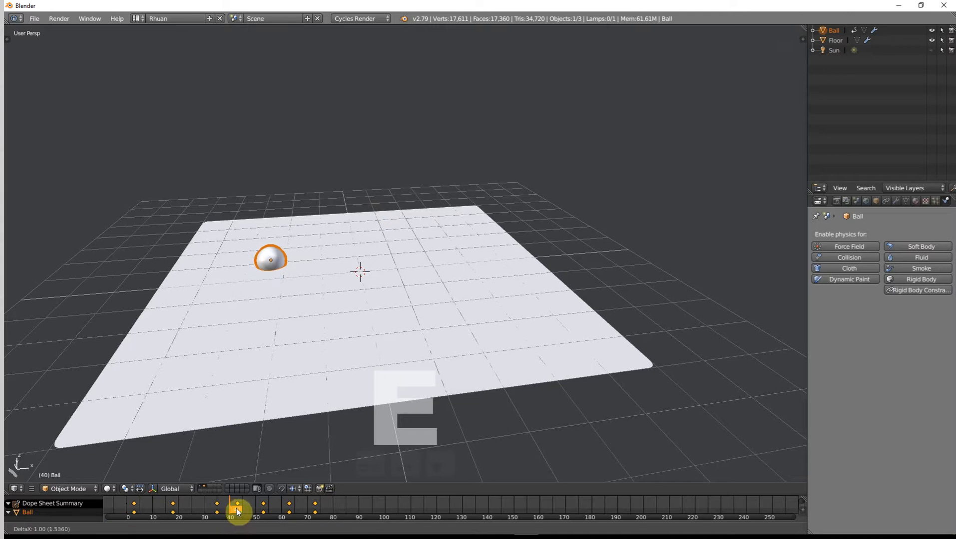
pyautogui.rightClick(239, 508)
pyautogui.press('e')
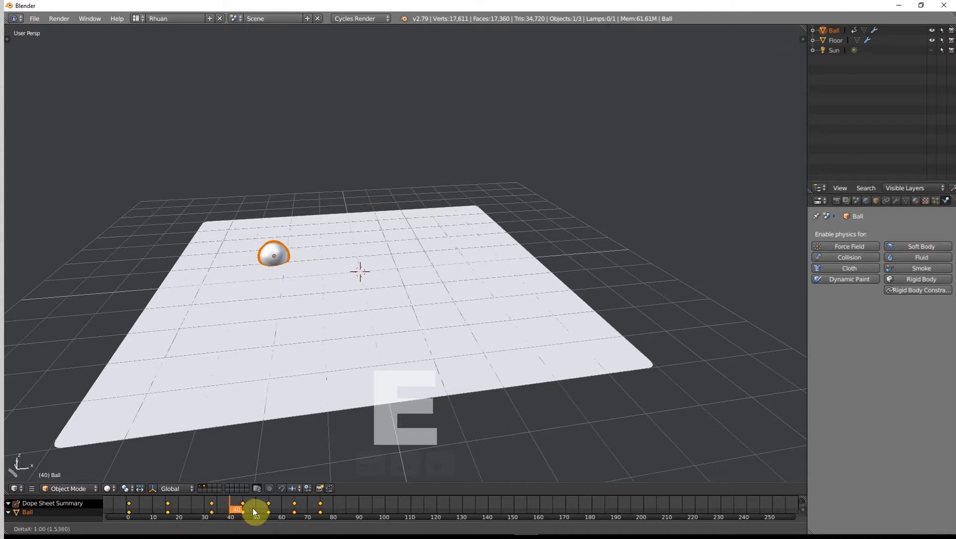
pyautogui.click(272, 508)
# - Extend the keyframes after frames 56, 73 and 96 so the Ball's last three keyframes fall at about frames 70, 89 and 109
pyautogui.click(272, 509)
pyautogui.press('e')
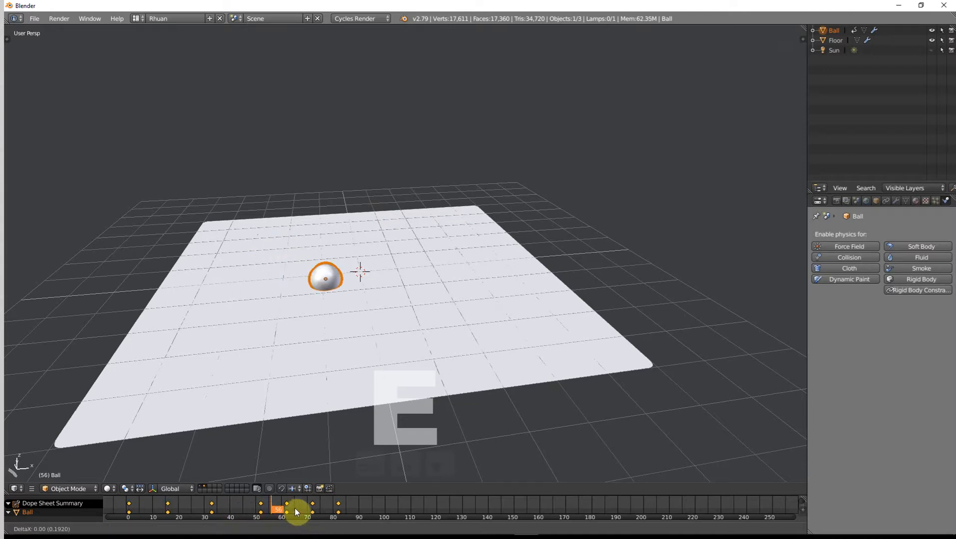
pyautogui.click(315, 508)
pyautogui.click(315, 508)
pyautogui.press('e')
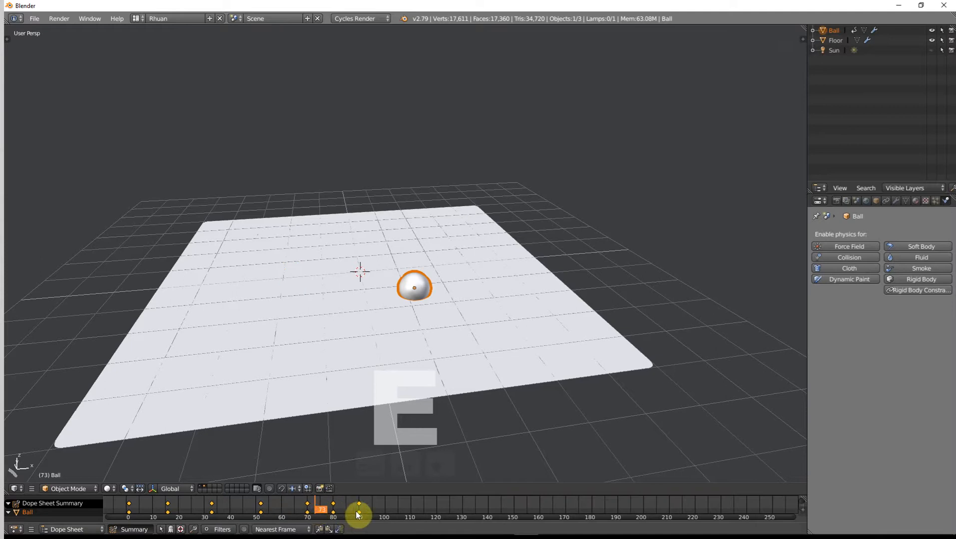
pyautogui.click(388, 514)
pyautogui.click(374, 510)
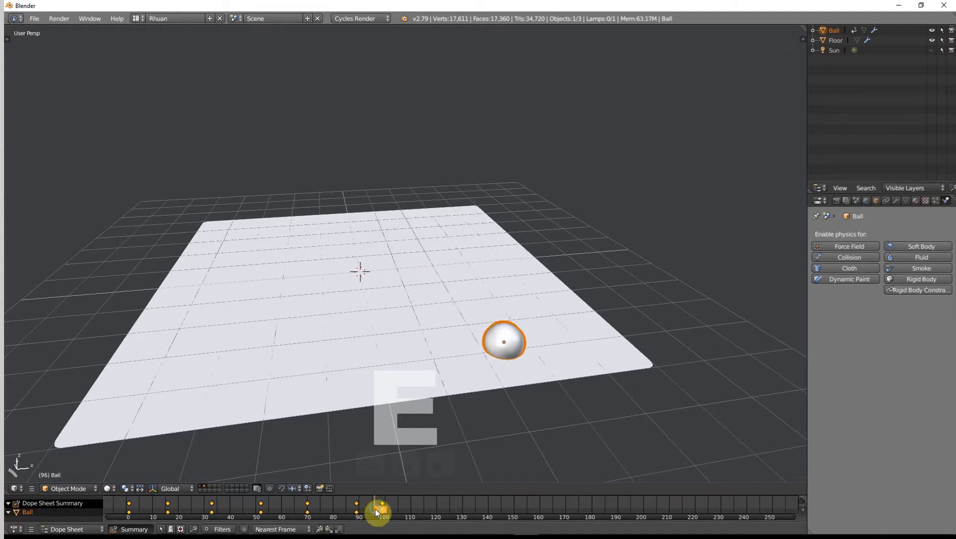
pyautogui.press('e')
pyautogui.click(468, 510)
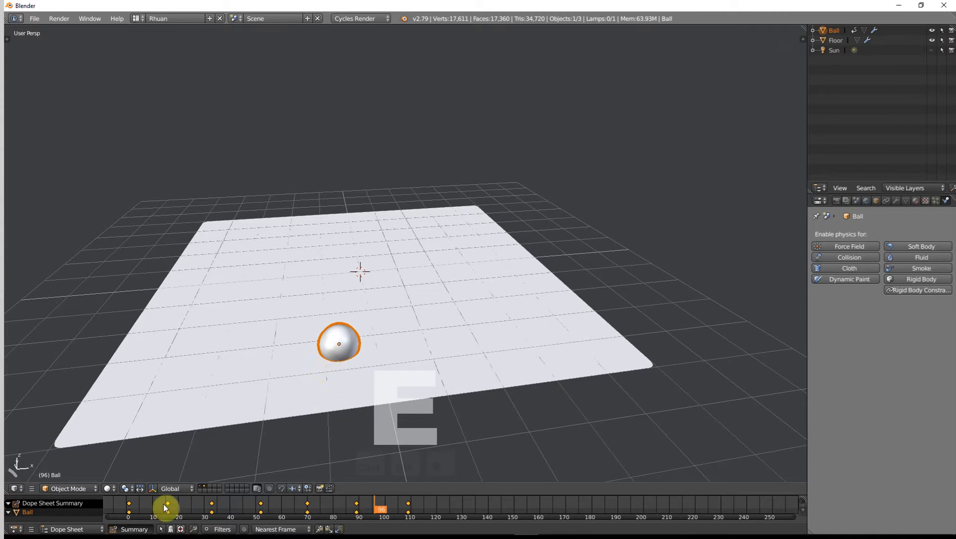
# - Play back the Ball's retimed animation up to its last keyframe and return to frame 1
pyautogui.click(144, 508)
pyautogui.hotkey('alt', 'a')
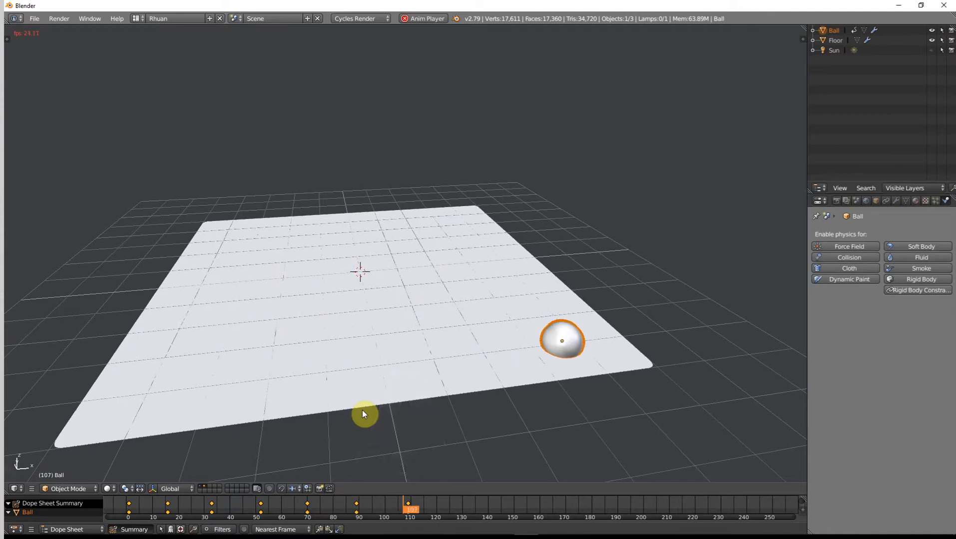
pyautogui.hotkey('alt', 'a')
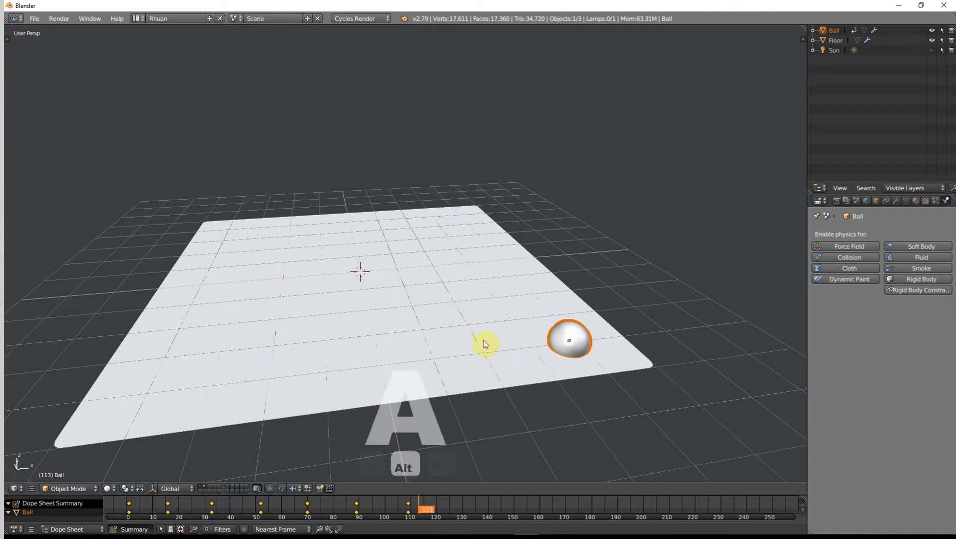
pyautogui.hotkey('shift', 'Left')
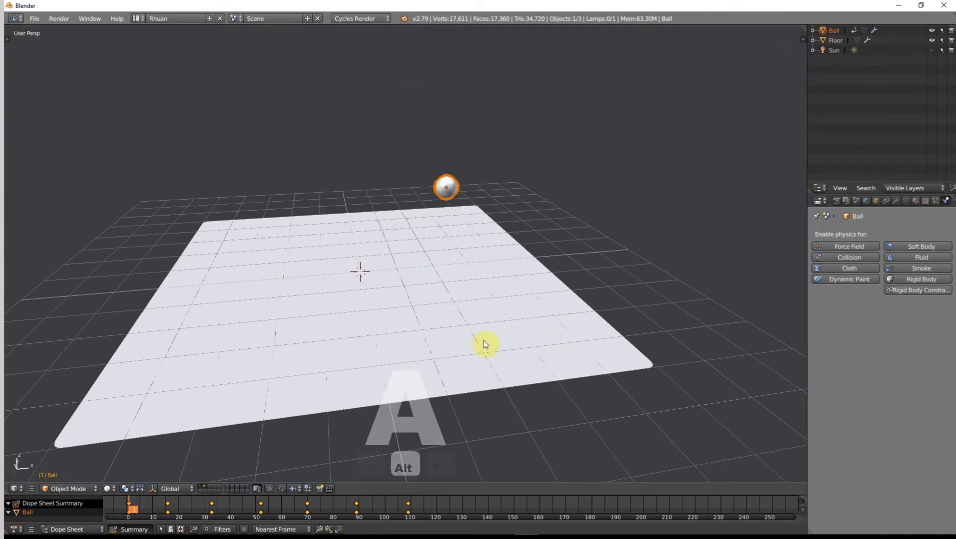
# - Go to the Ball's last keyframe and set the end frame of the Floor's Dynamic Paint canvas to 109
pyautogui.rightClick(493, 277)
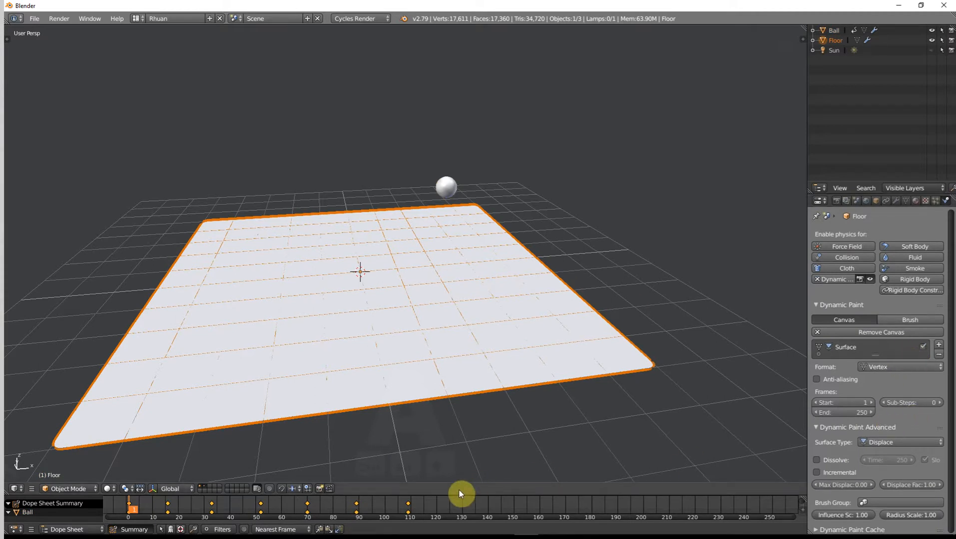
pyautogui.click(410, 507)
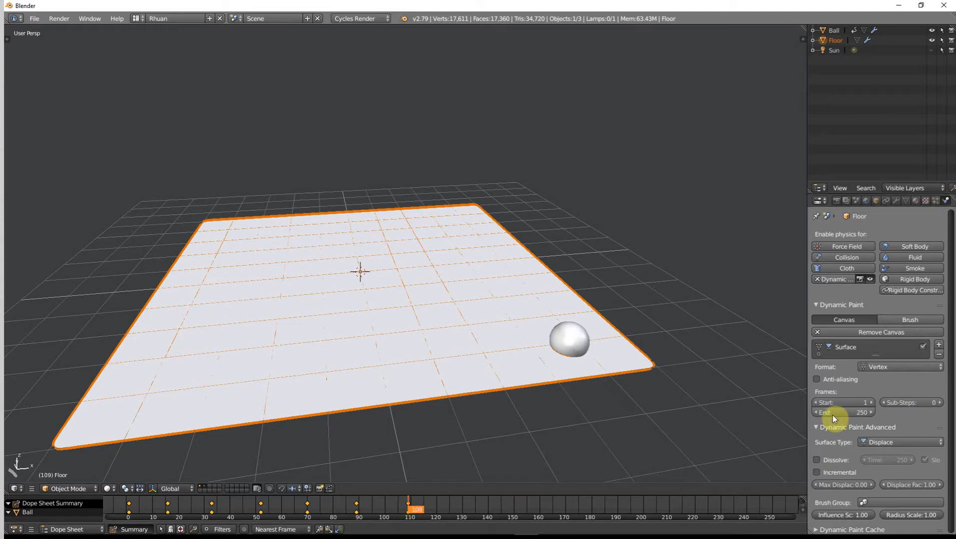
pyautogui.click(845, 414)
pyautogui.write('109')
pyautogui.press('Return')
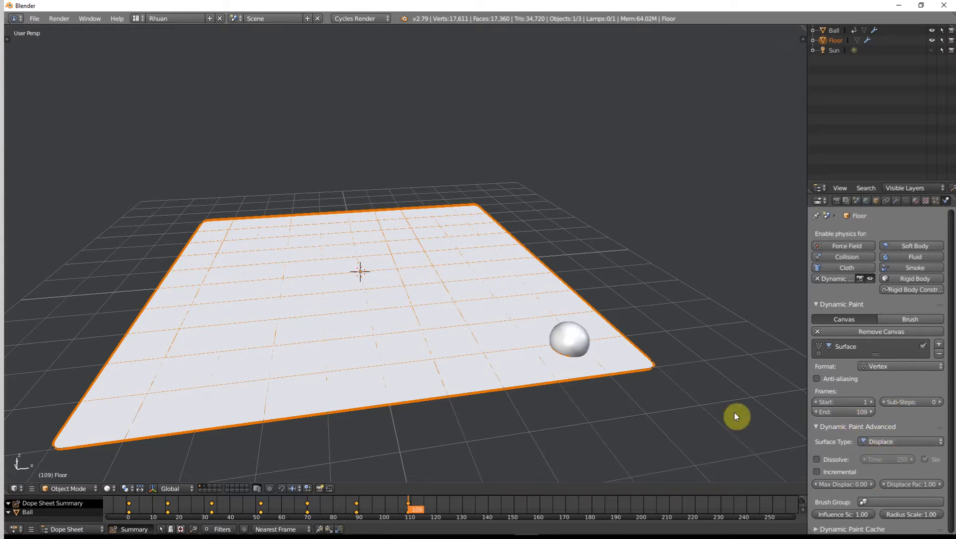
# - Add the Ball to a new object group named "Ball- Brush"
pyautogui.rightClick(563, 337)
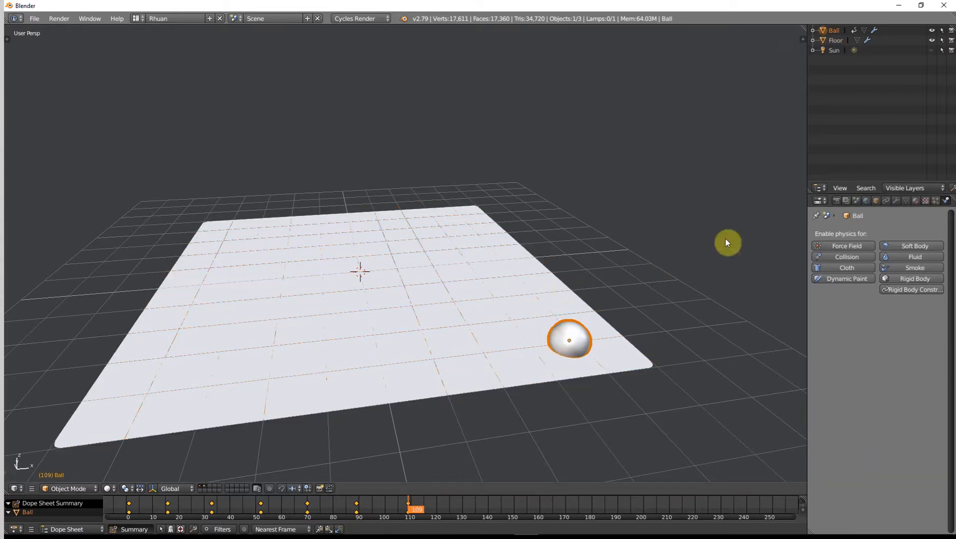
pyautogui.click(876, 200)
pyautogui.click(829, 296)
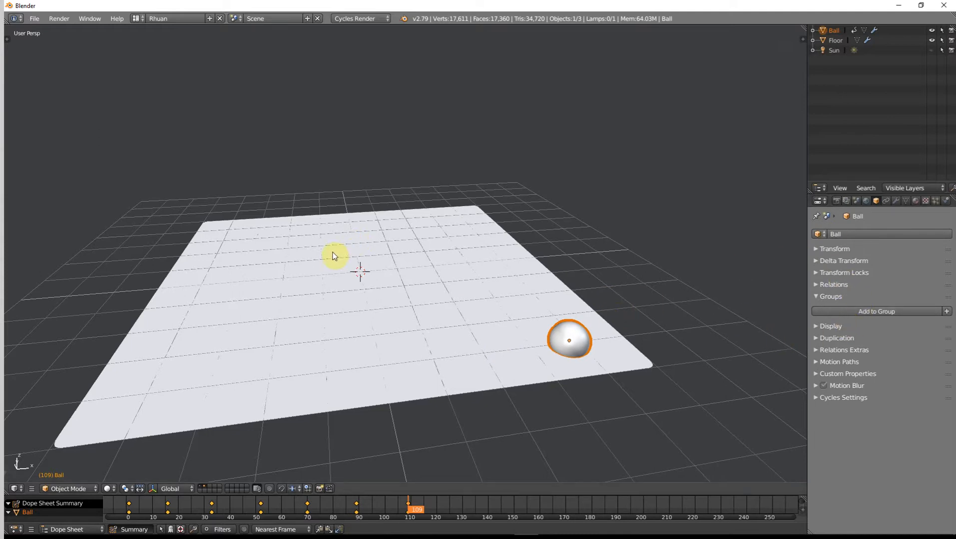
pyautogui.click(868, 313)
pyautogui.click(849, 327)
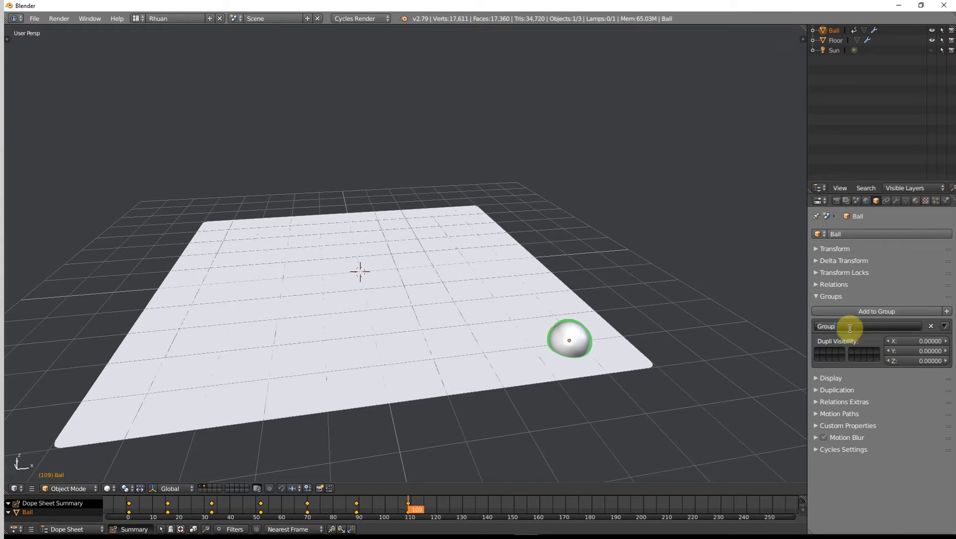
pyautogui.write('Ball- Brush')
pyautogui.press('Return')
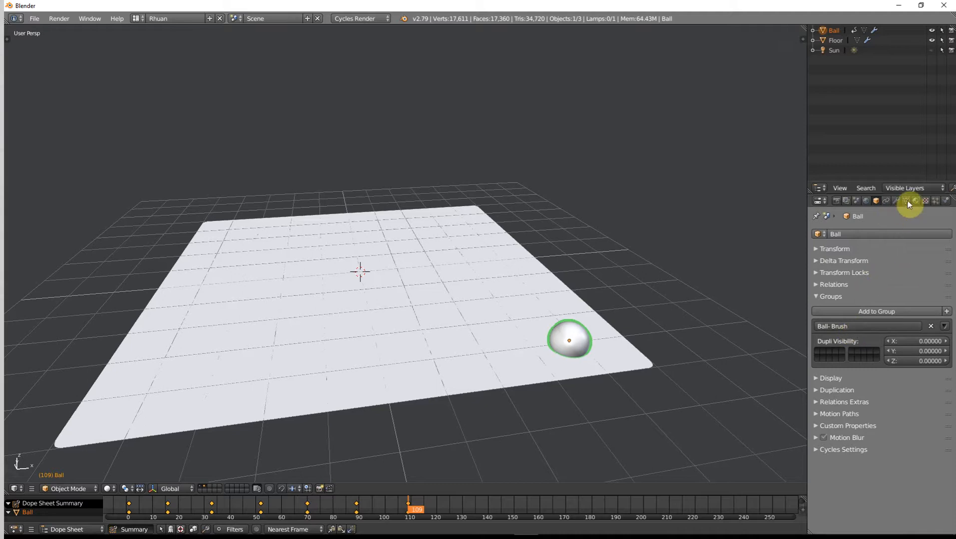
# - Set the Brush Group of the Floor's Dynamic Paint canvas to Ball- Brush
pyautogui.rightClick(426, 390)
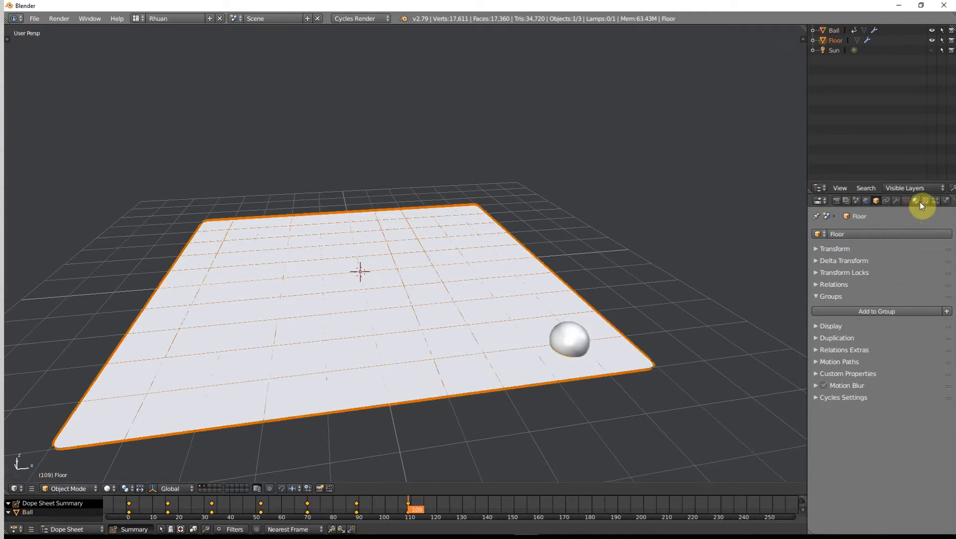
pyautogui.click(945, 201)
pyautogui.click(887, 501)
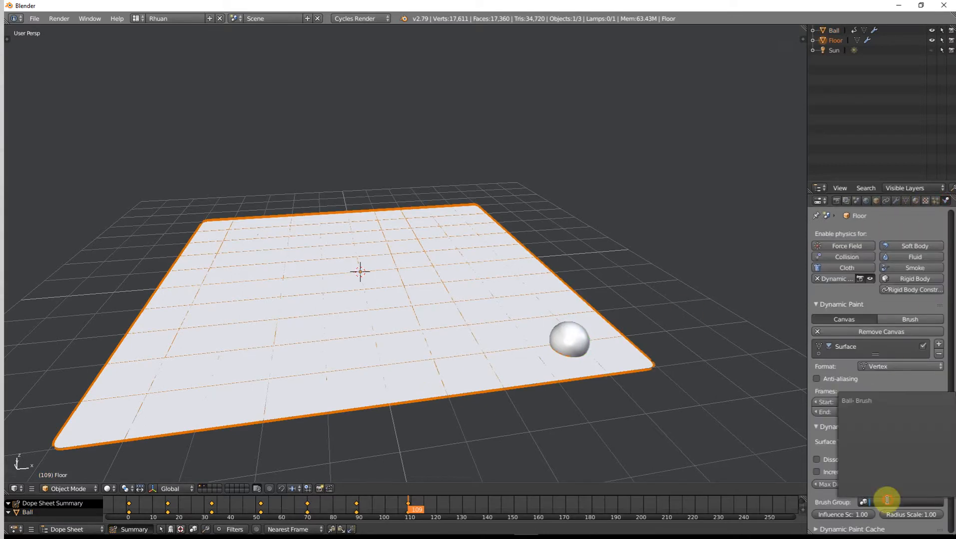
pyautogui.click(868, 401)
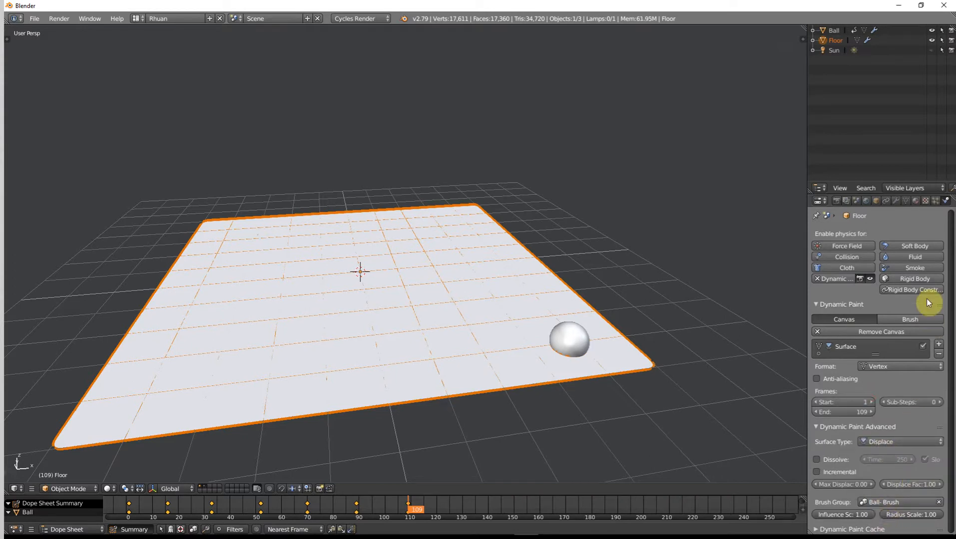
# - Enable Dynamic Paint physics on the Ball and add it as a brush
pyautogui.rightClick(570, 346)
pyautogui.click(849, 278)
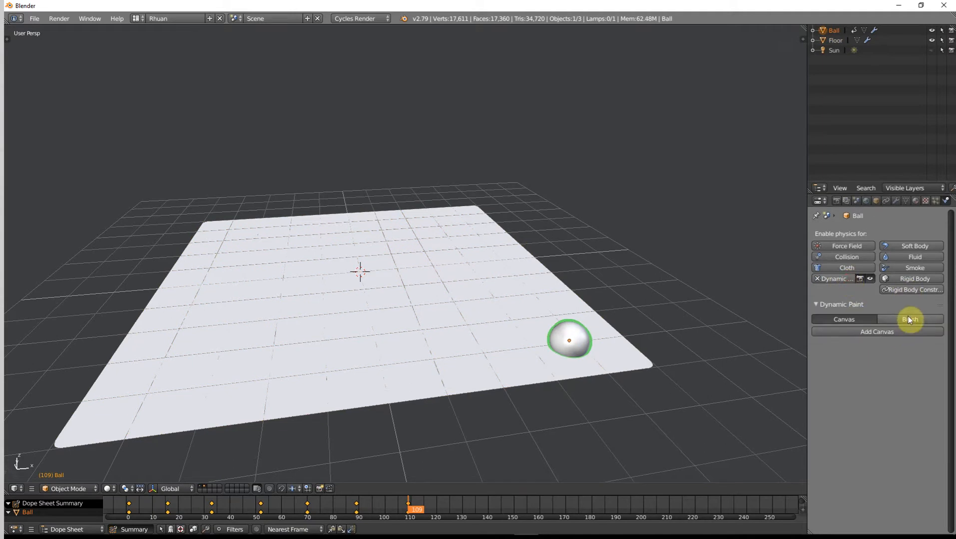
pyautogui.click(908, 319)
pyautogui.click(886, 332)
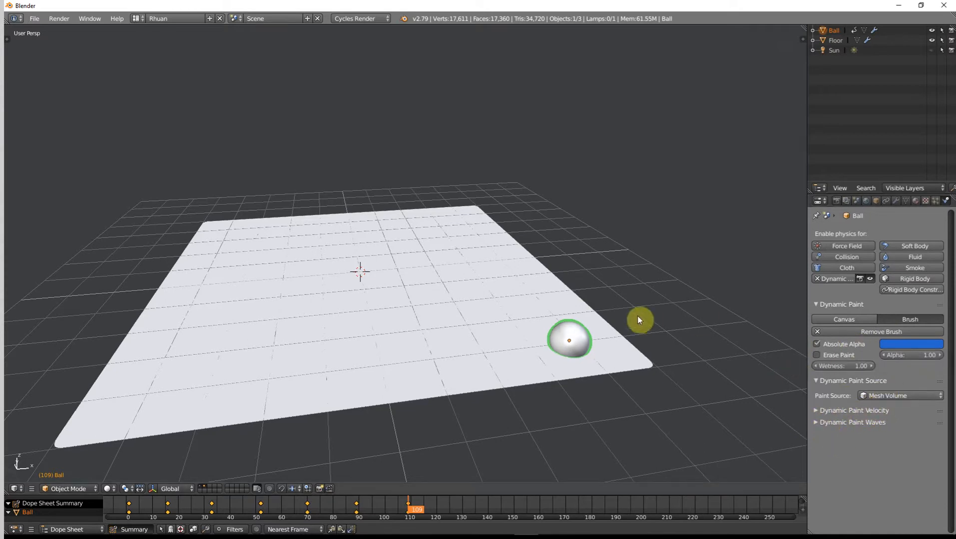
# - Play back the animation from frame 1 to check the trail the Ball presses into the Floor
pyautogui.hotkey('shift', 'Left')
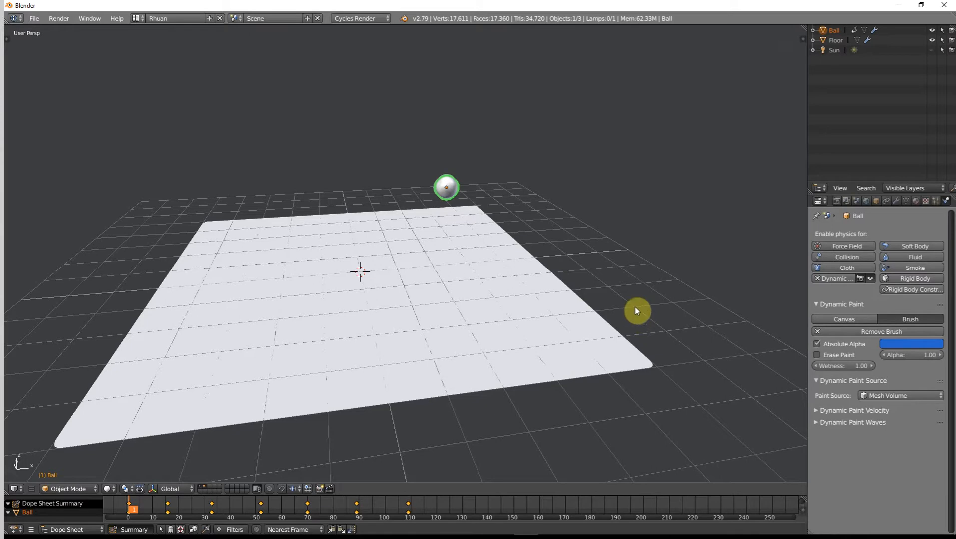
pyautogui.hotkey('alt', 'a')
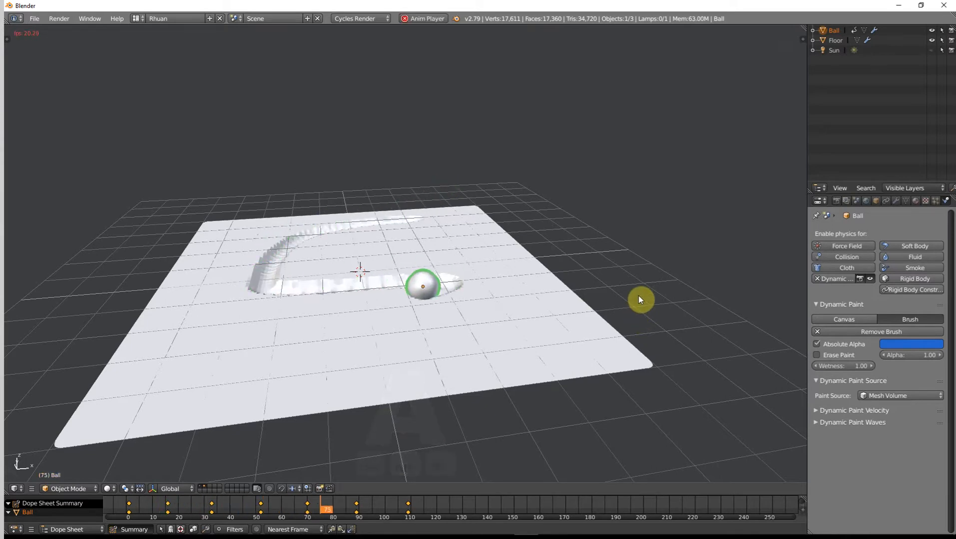
pyautogui.hotkey('alt', 'a')
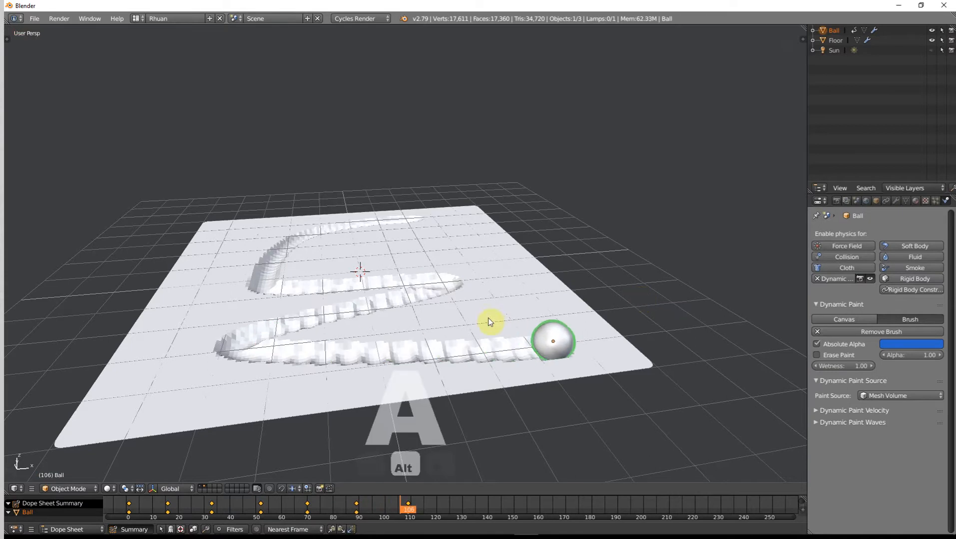
pyautogui.moveTo(489, 322)
pyautogui.mouseDown(button='middle')
pyautogui.moveTo(537, 323)
pyautogui.moveTo(508, 341)
pyautogui.mouseUp(button='middle')
# - Apply smooth shading to the Floor and inspect the displaced trail
pyautogui.rightClick(491, 335)
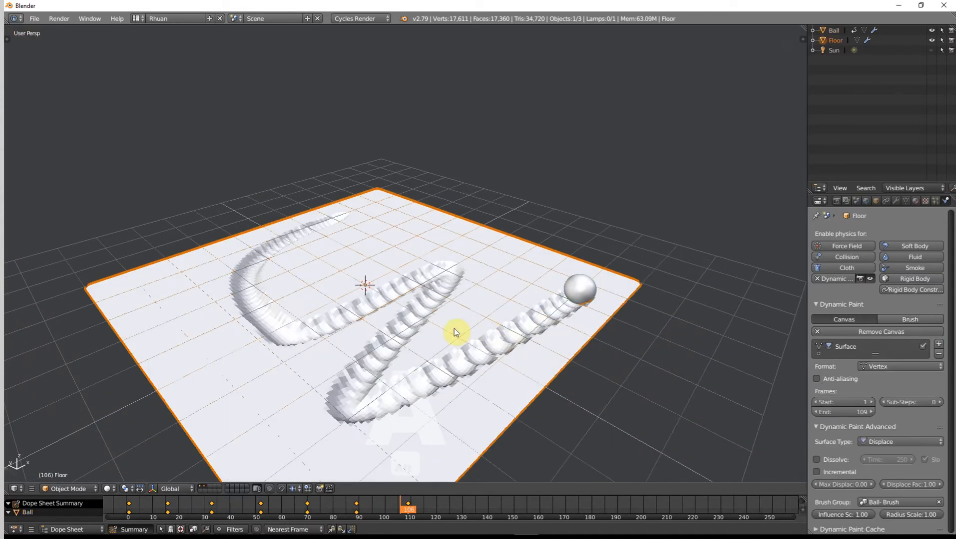
pyautogui.press('t')
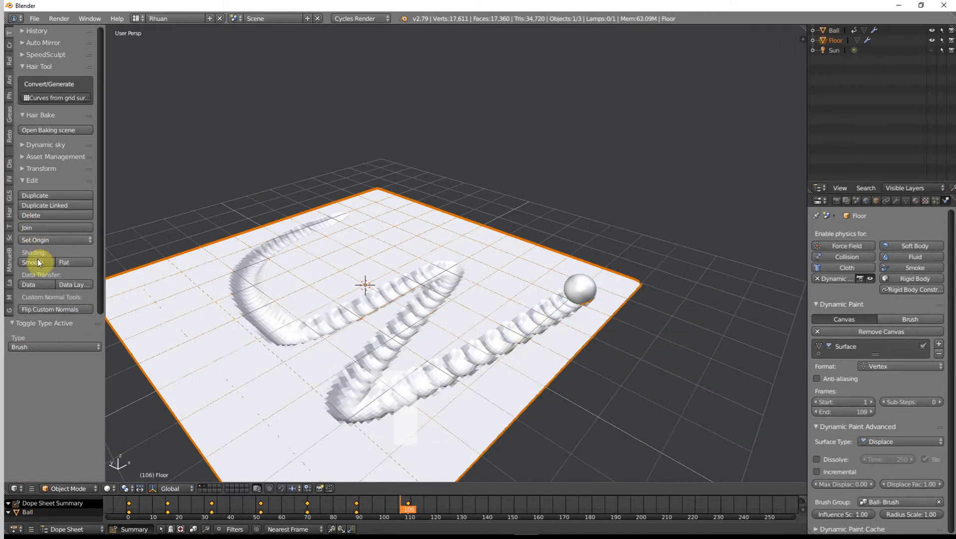
pyautogui.click(37, 261)
pyautogui.press('t')
pyautogui.scroll(3, 434, 329)
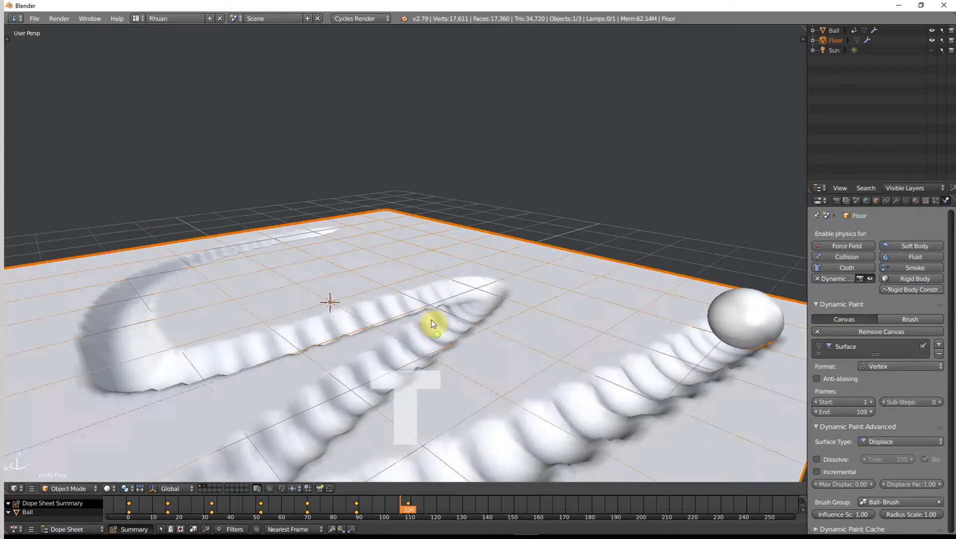
pyautogui.scroll(-5, 432, 322)
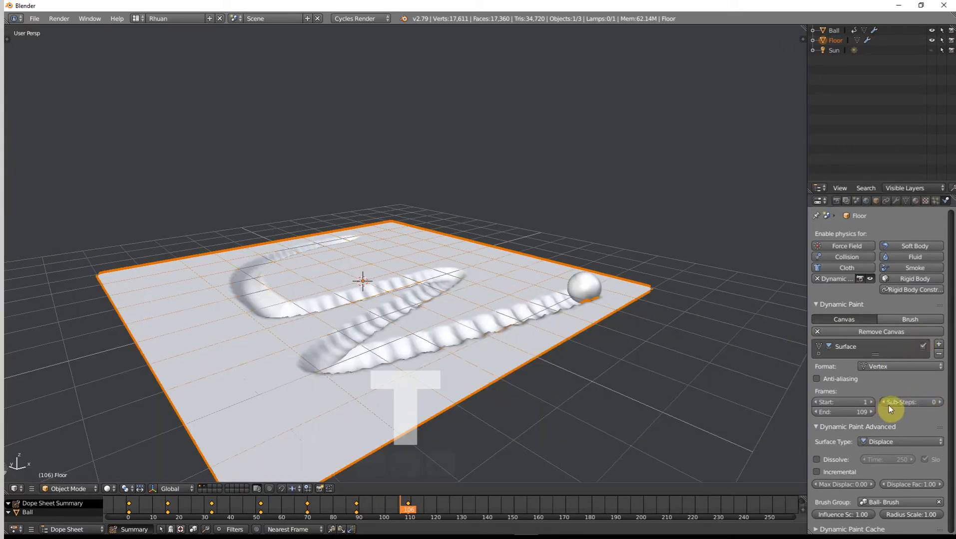
# - Set the sub-steps of the Floor's Dynamic Paint canvas to 2 and replay the animation from frame 1
pyautogui.click(940, 403)
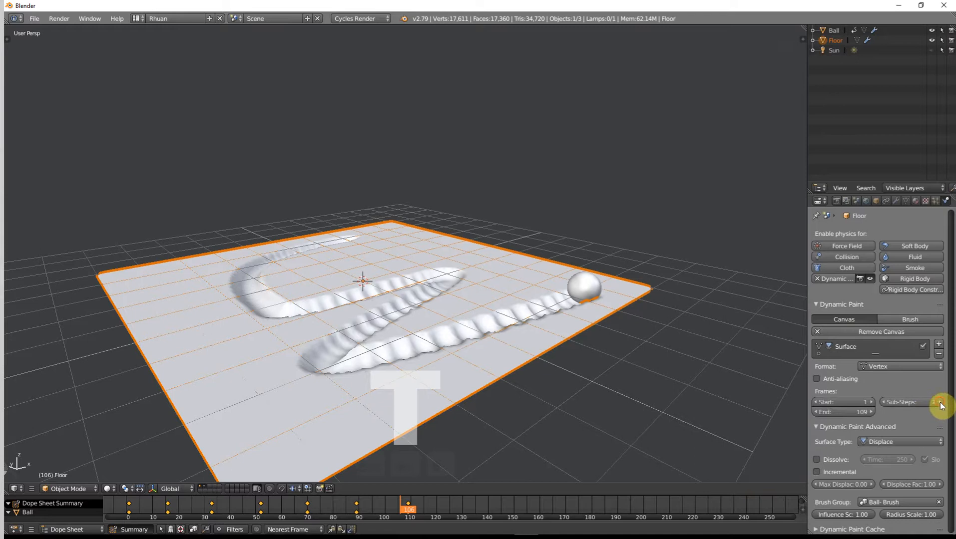
pyautogui.click(940, 403)
pyautogui.hotkey('shift', 'Left')
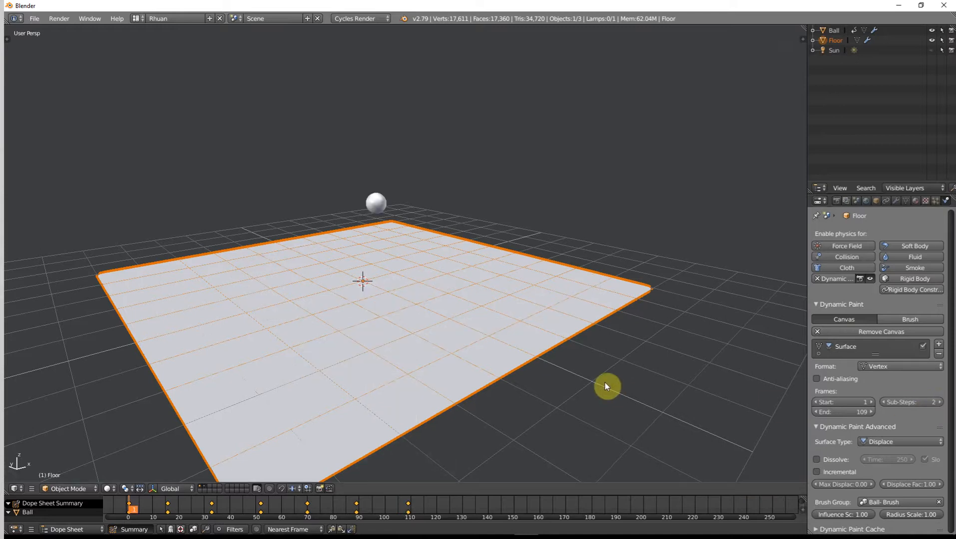
pyautogui.hotkey('alt', 'a')
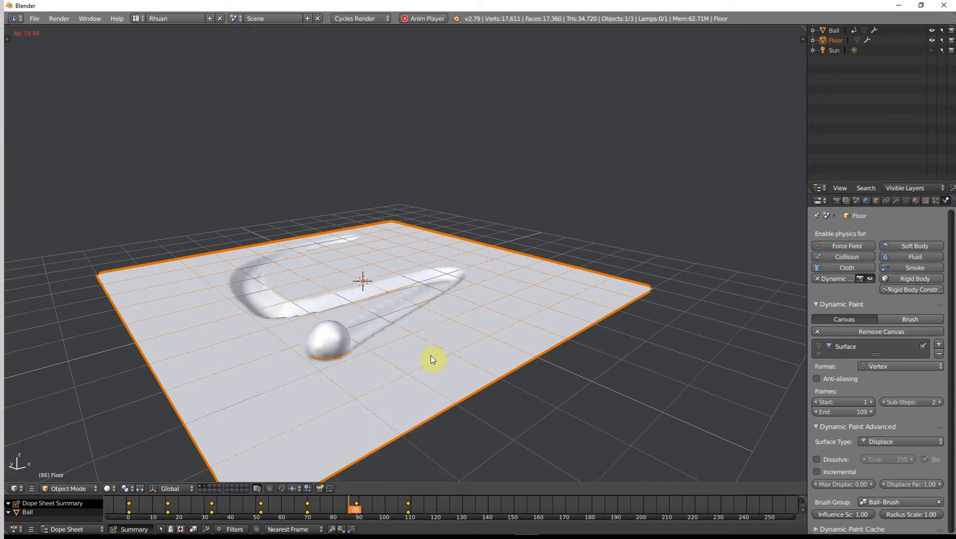
pyautogui.hotkey('alt', 'a')
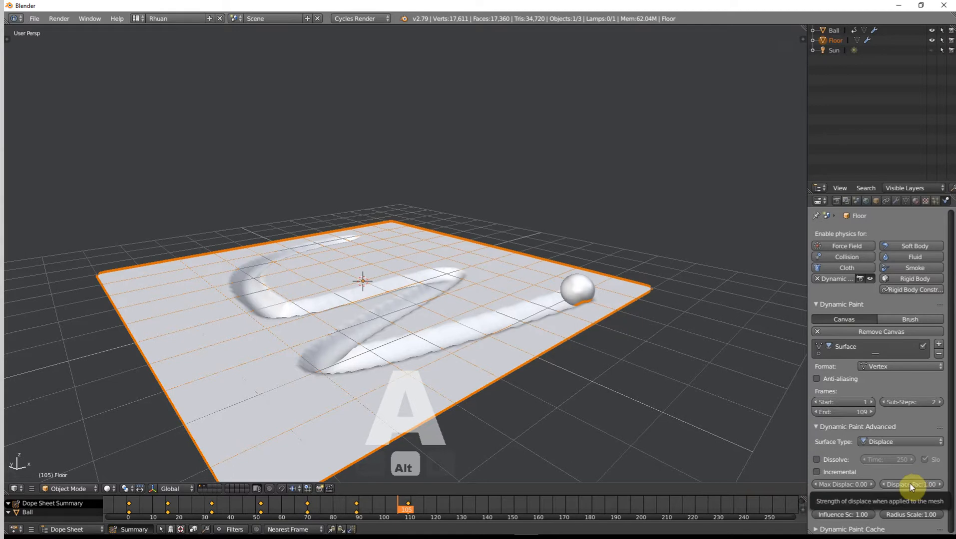
# - Try a displace factor of 1.23 on the Floor's canvas, undo it and replay the animation
pyautogui.moveTo(919, 487)
pyautogui.mouseDown()
pyautogui.moveTo(894, 487)
pyautogui.moveTo(934, 488)
pyautogui.moveTo(899, 487)
pyautogui.moveTo(928, 487)
pyautogui.moveTo(906, 488)
pyautogui.moveTo(916, 486)
pyautogui.mouseUp()
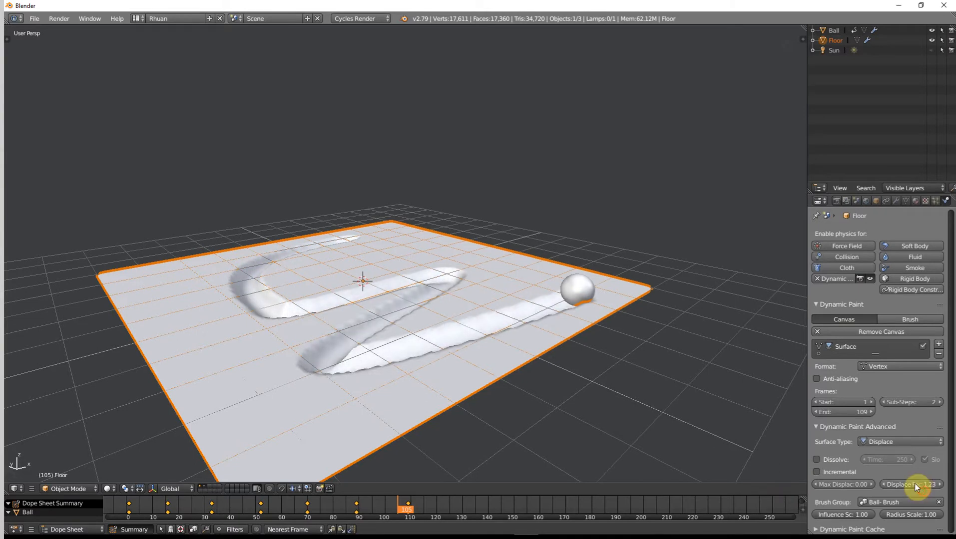
pyautogui.hotkey('ctrl', 'z')
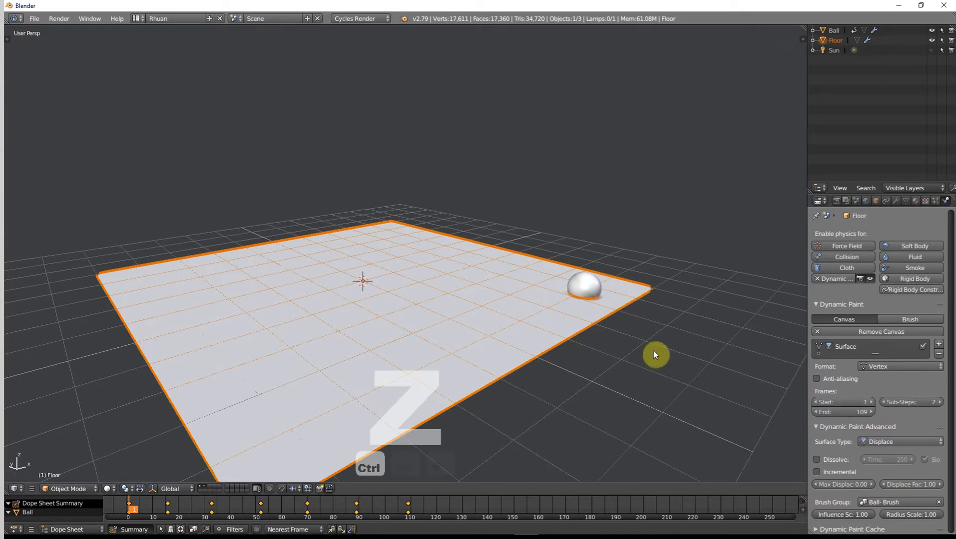
pyautogui.hotkey('alt', 'a')
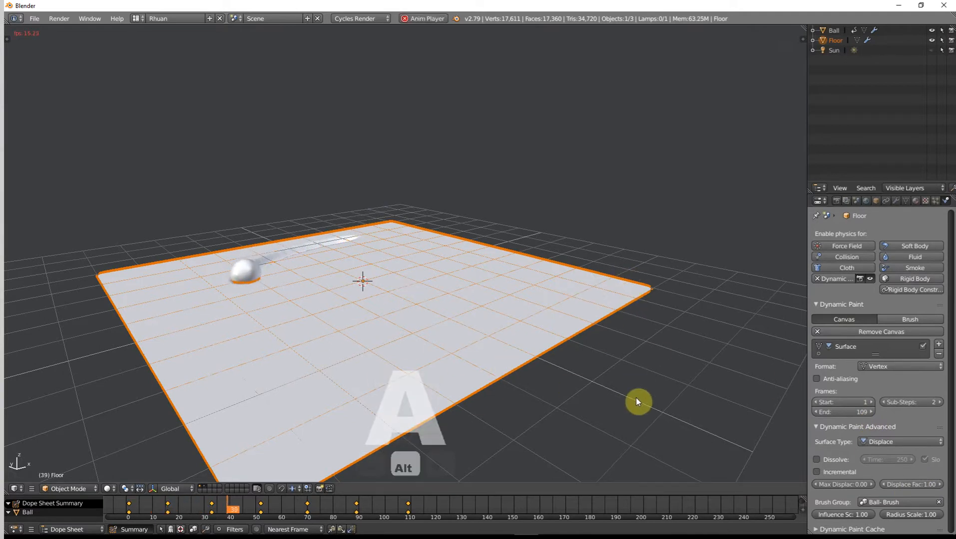
pyautogui.hotkey('alt', 'a')
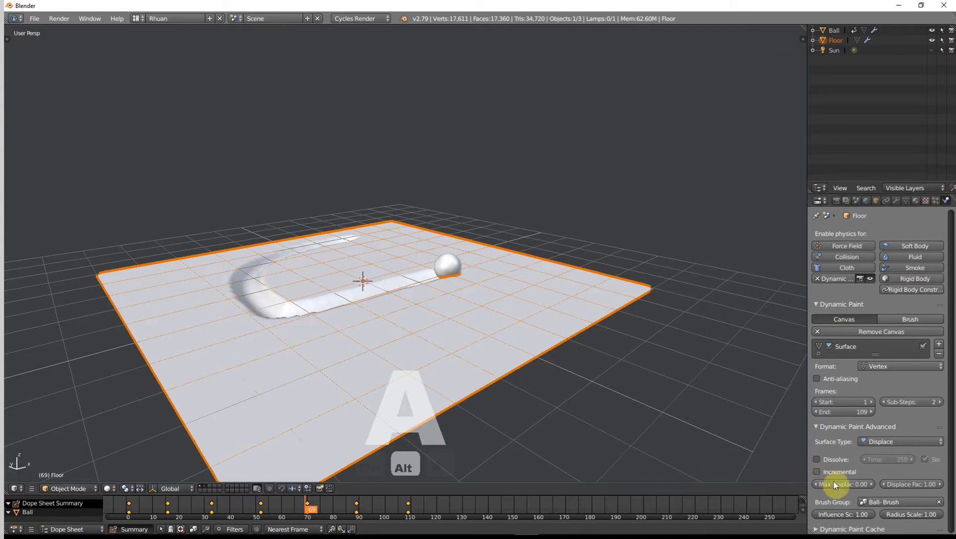
# - Try a max displace of 1.23 on the Floor's canvas, replaying the animation from frame 1 to check the trail's depth
pyautogui.moveTo(837, 488); pyautogui.dragTo(854, 487)
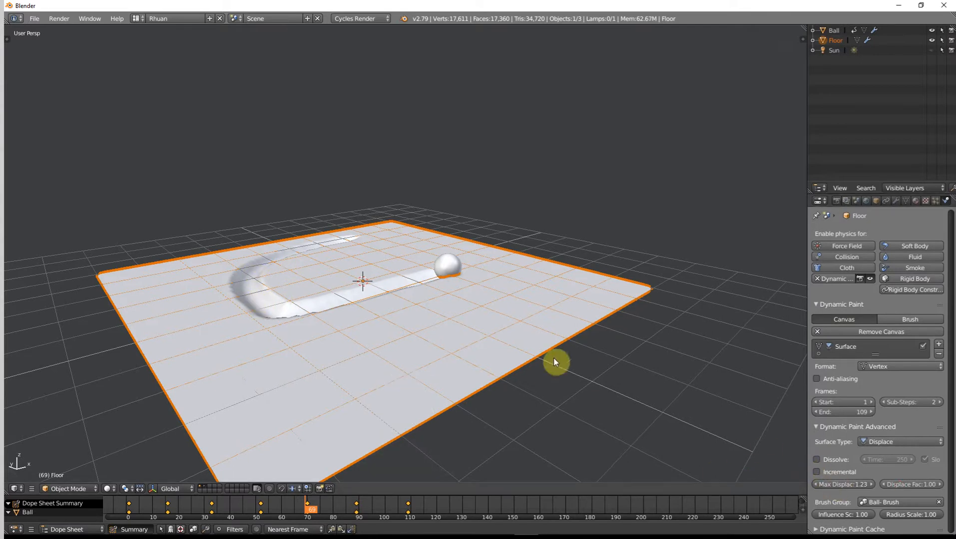
pyautogui.hotkey('shift', 'Left')
pyautogui.hotkey('alt', 'a')
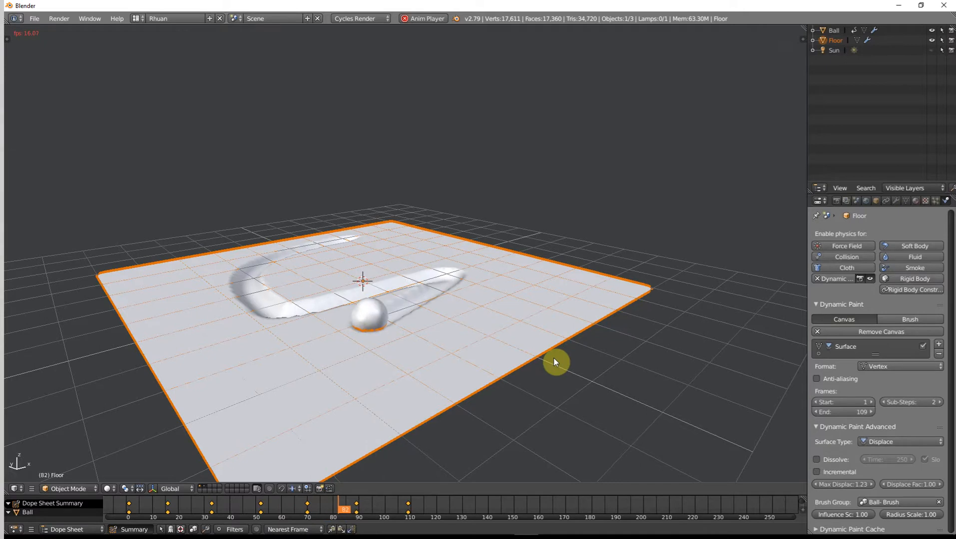
pyautogui.hotkey('alt', 'a')
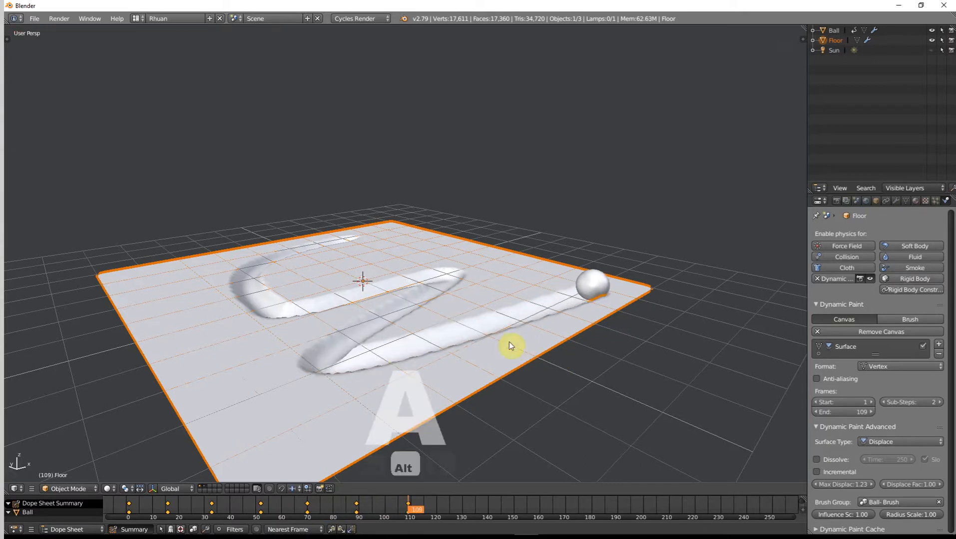
pyautogui.moveTo(508, 341); pyautogui.dragTo(547, 326, button='middle')
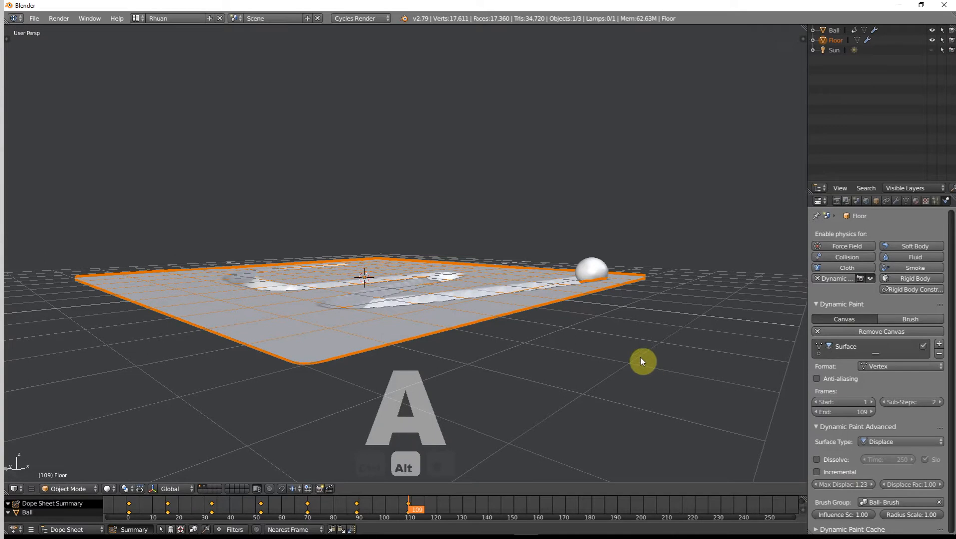
# - Try a max displace of 4.61 on the Floor's canvas and play the animation again from frame 1
pyautogui.moveTo(849, 484); pyautogui.dragTo(933, 484)
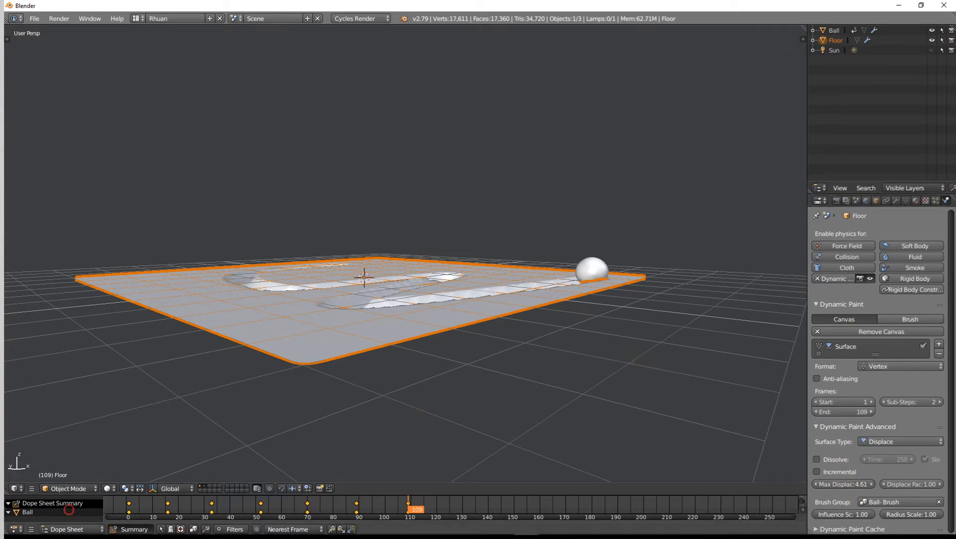
pyautogui.hotkey('shift', 'Left')
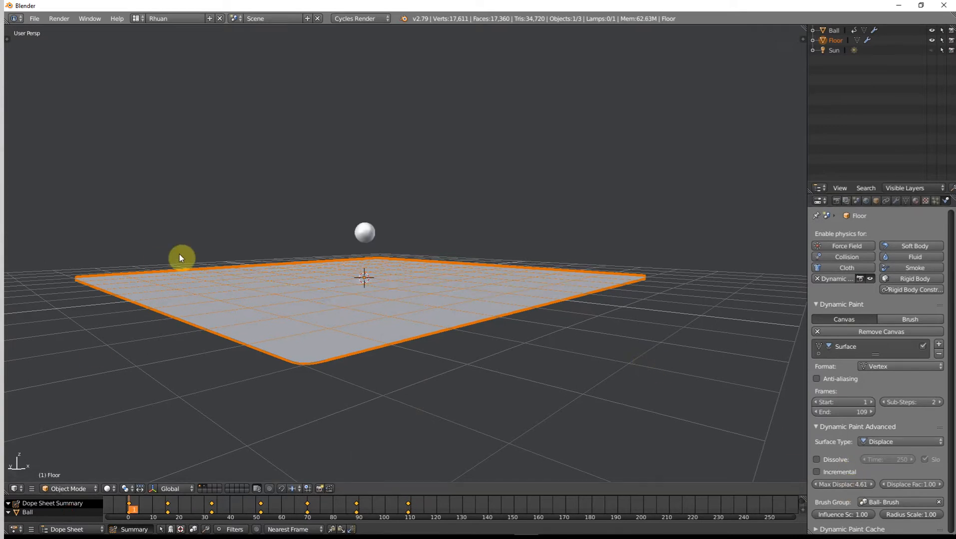
pyautogui.hotkey('alt', 'a')
pyautogui.moveTo(213, 265); pyautogui.dragTo(226, 295, button='middle')
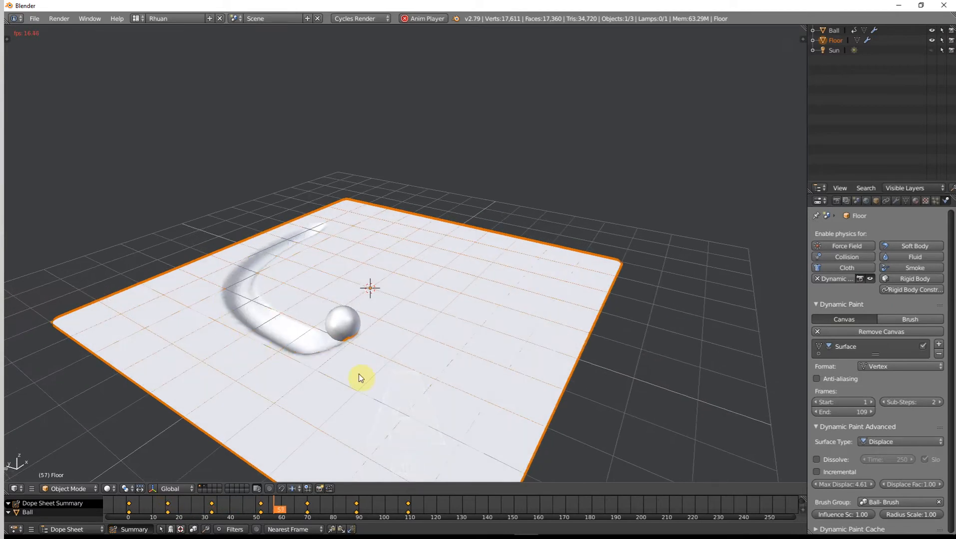
pyautogui.hotkey('alt', 'a')
# - Set the max displace of the Floor's Dynamic Paint canvas to 1.00 and return to frame 1
pyautogui.click(849, 487)
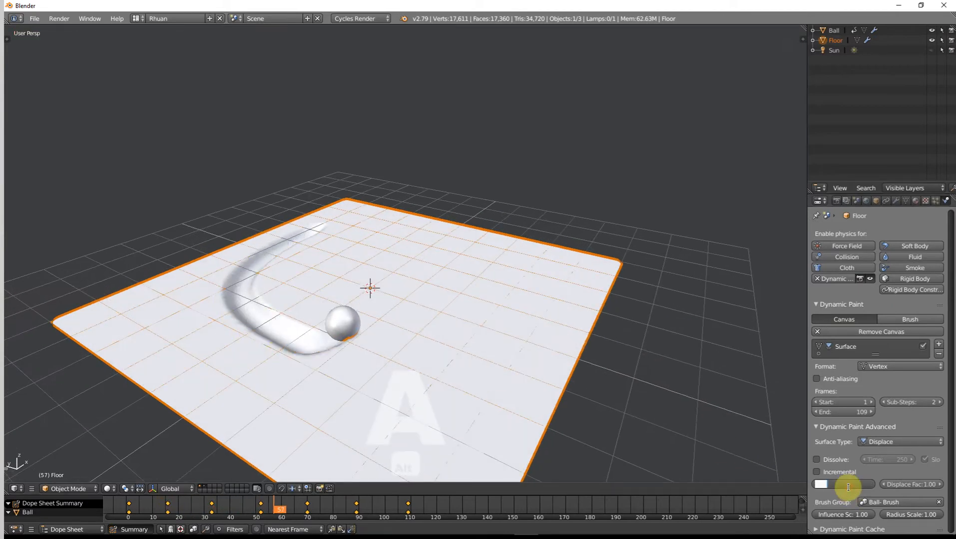
pyautogui.press('Escape')
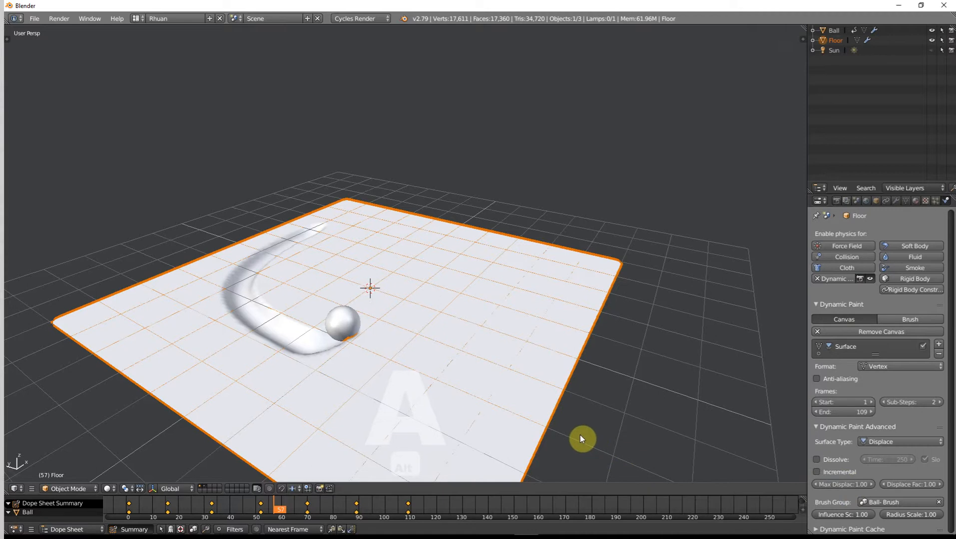
pyautogui.hotkey('shift', 'Left')
pyautogui.moveTo(443, 363); pyautogui.dragTo(435, 354, button='middle')
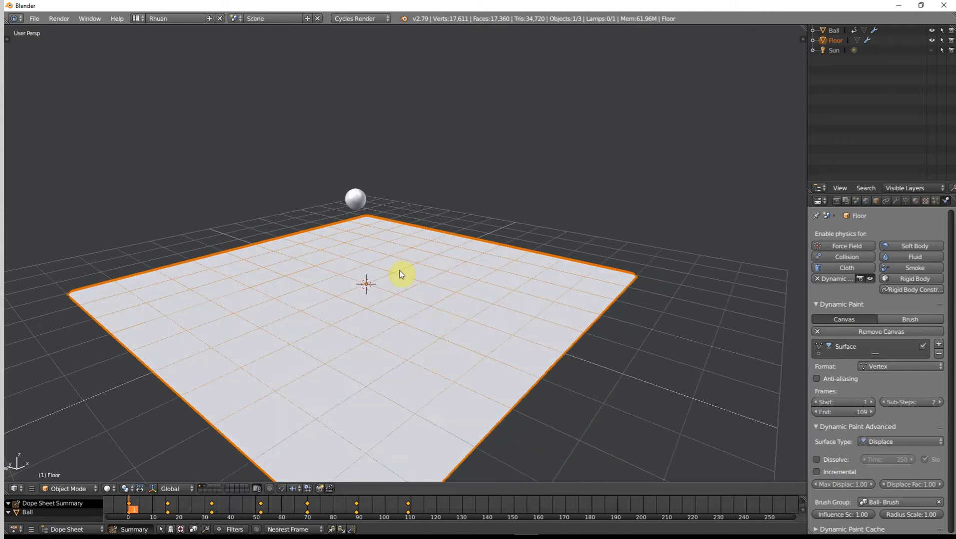
pyautogui.moveTo(420, 319); pyautogui.dragTo(399, 317, button='middle')
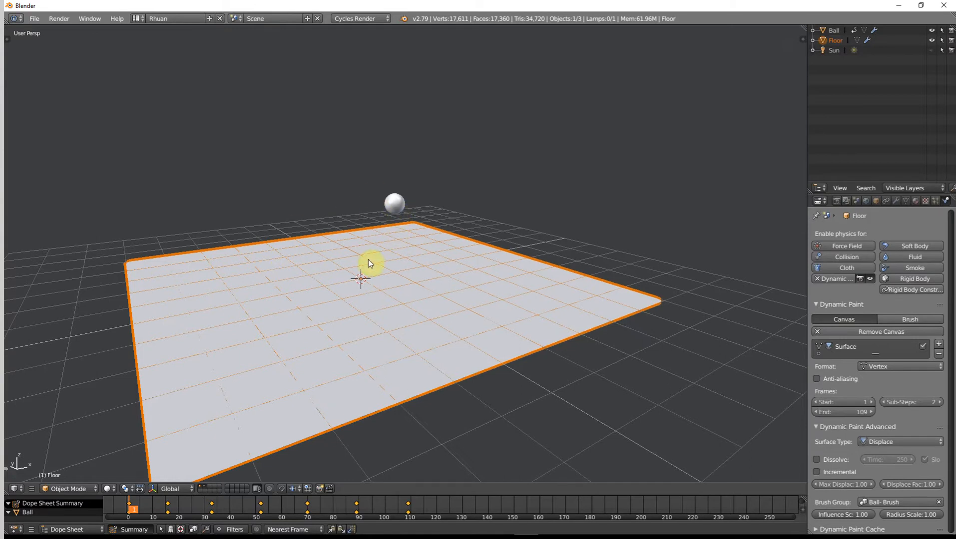
# - Add a Dynamic Paint canvas to the Ball alongside its brush
pyautogui.rightClick(395, 202)
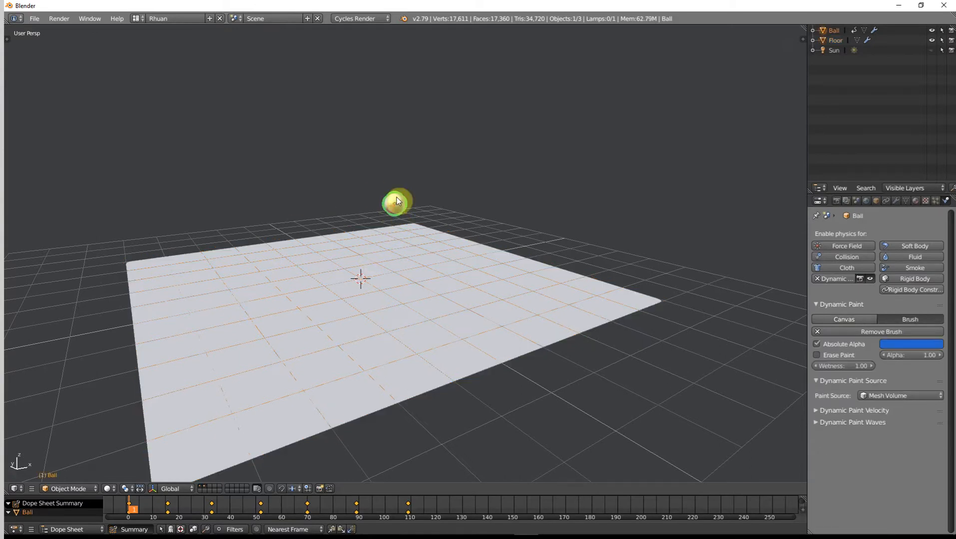
pyautogui.click(848, 320)
pyautogui.click(860, 330)
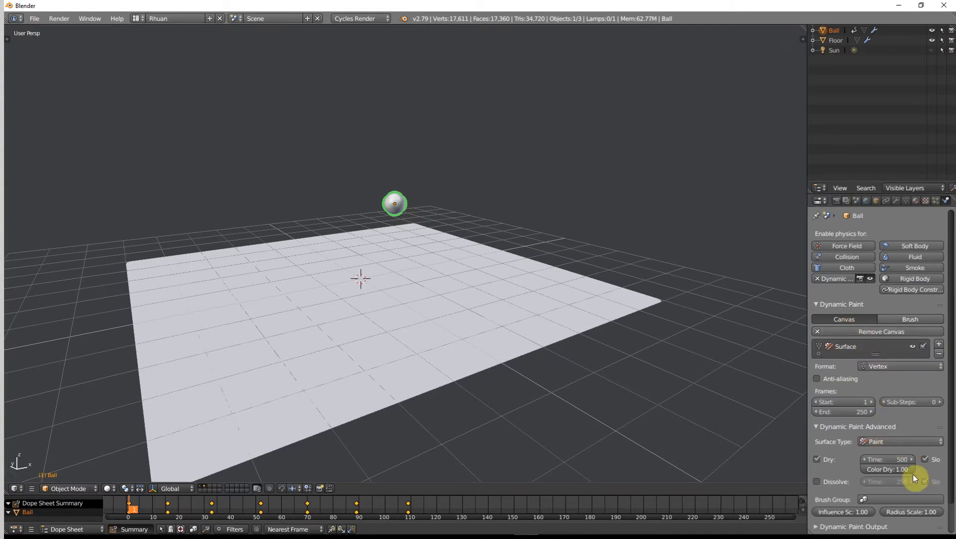
# - Put the Floor in a new object group named Dirt-Brush
pyautogui.rightClick(437, 285)
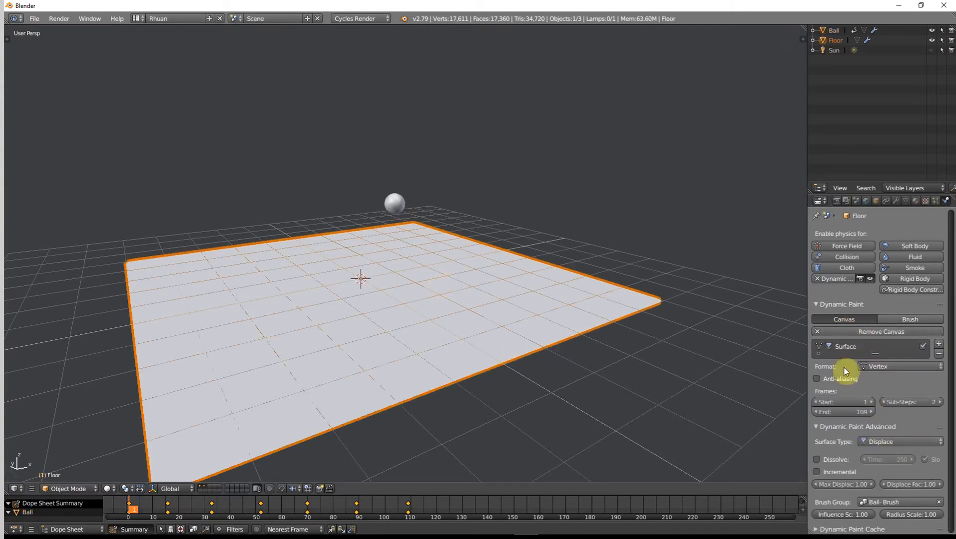
pyautogui.click(877, 201)
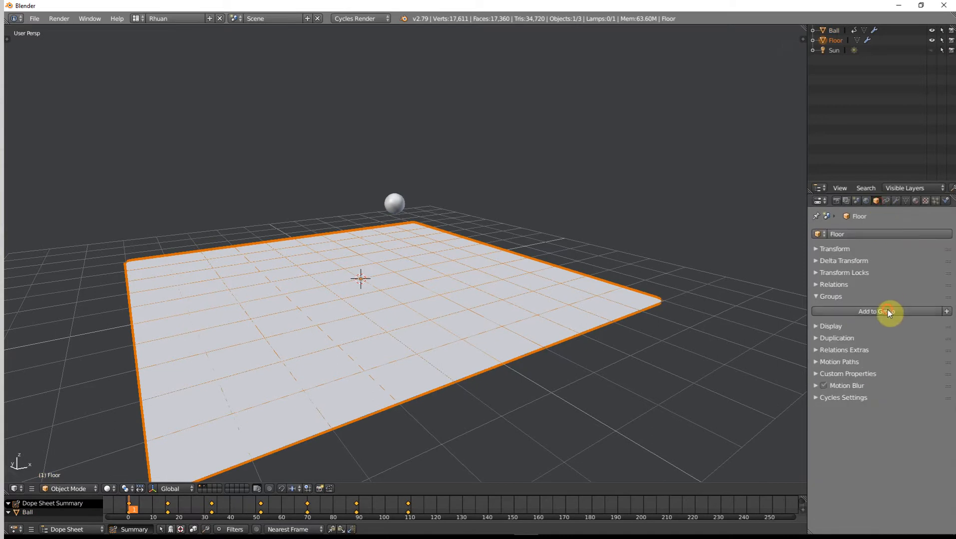
pyautogui.click(887, 310)
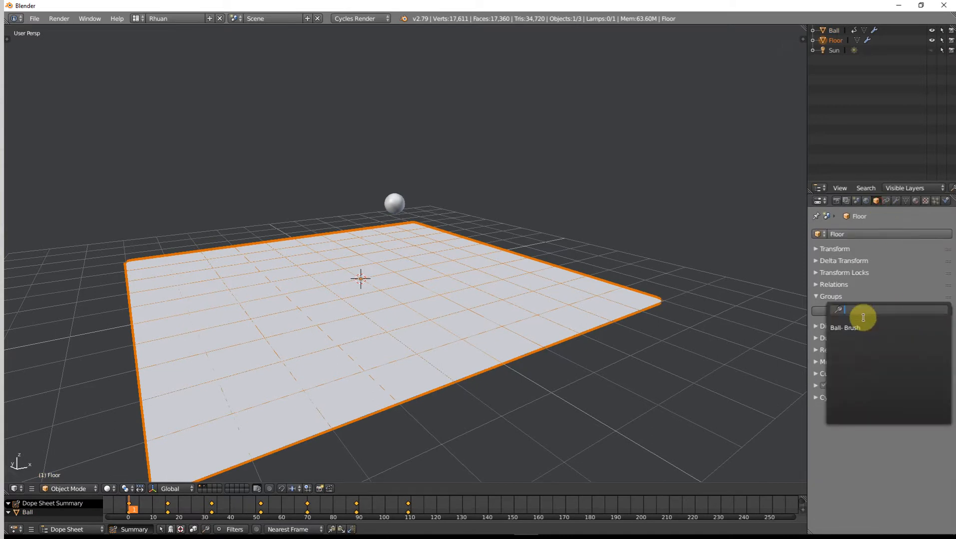
pyautogui.write('Dirt_brush')
pyautogui.press('Return')
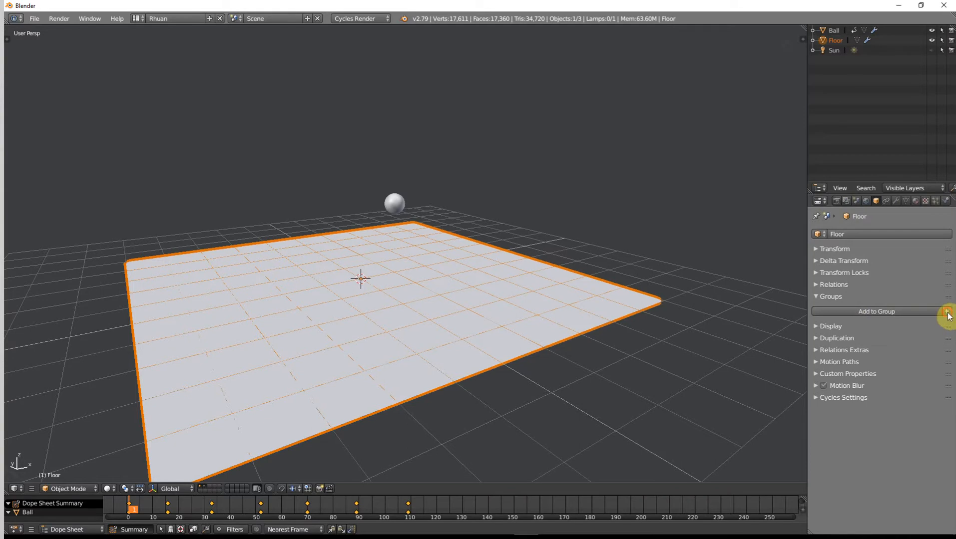
pyautogui.click(946, 311)
pyautogui.click(872, 323)
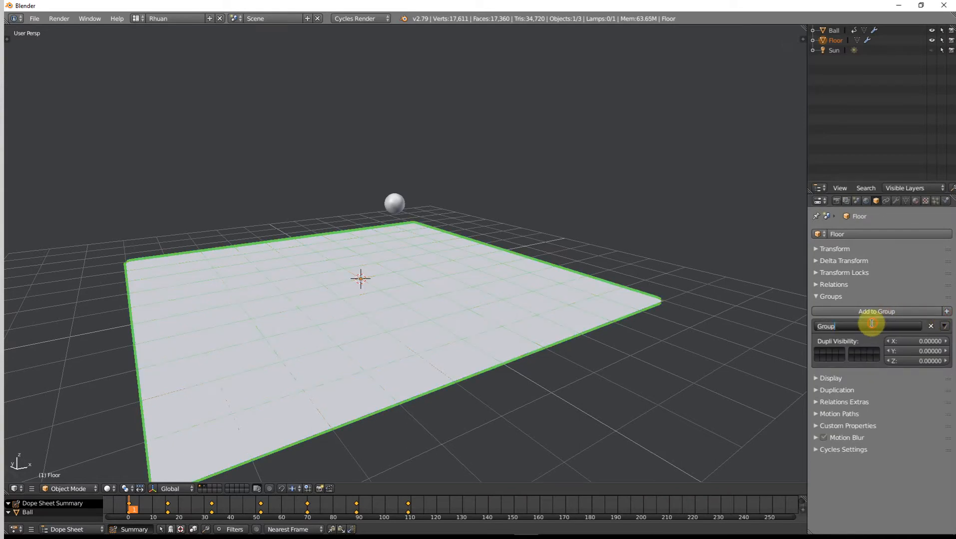
pyautogui.write('Dirt-Brush')
pyautogui.press('Return')
# - Assign the Dirt-Brush group to the Ball's Dynamic Paint canvas and set its sub-steps to 2
pyautogui.click(945, 200)
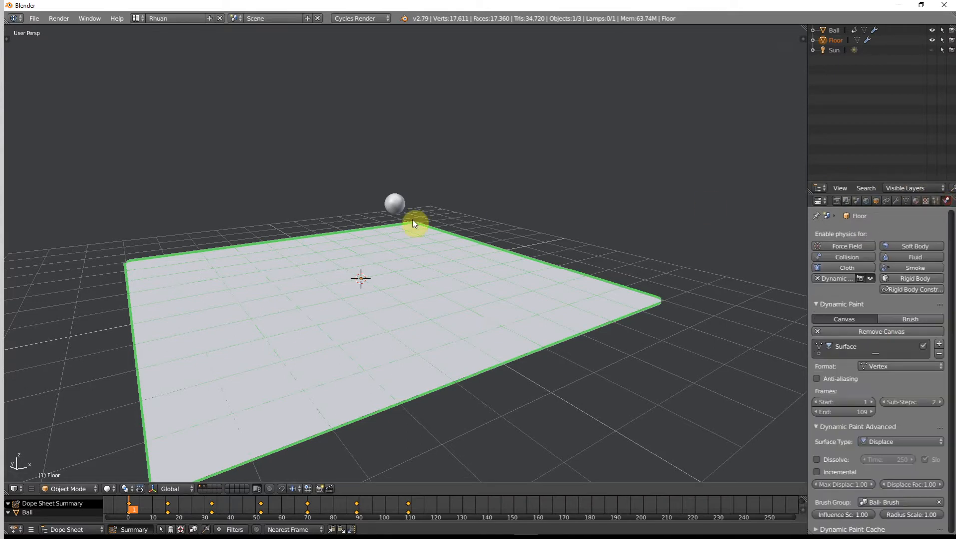
pyautogui.rightClick(397, 202)
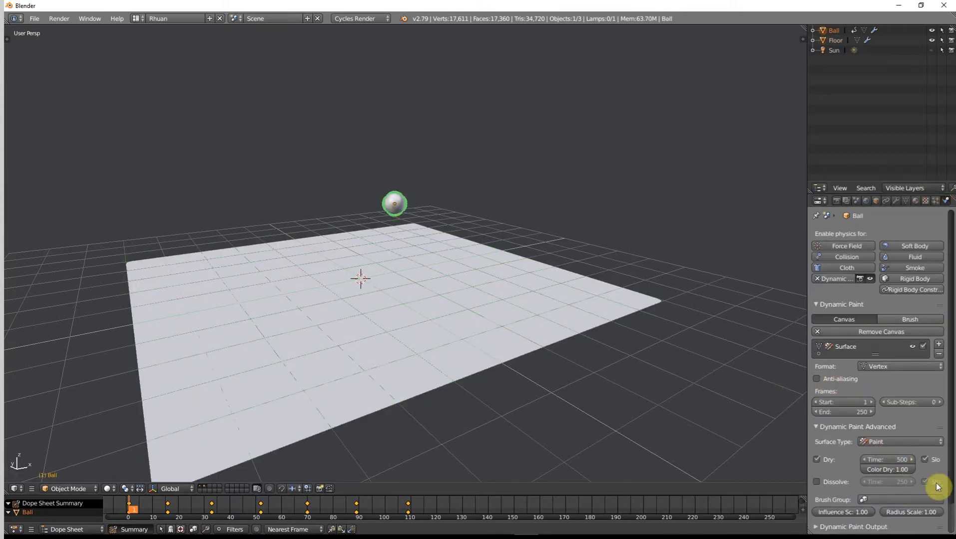
pyautogui.click(904, 499)
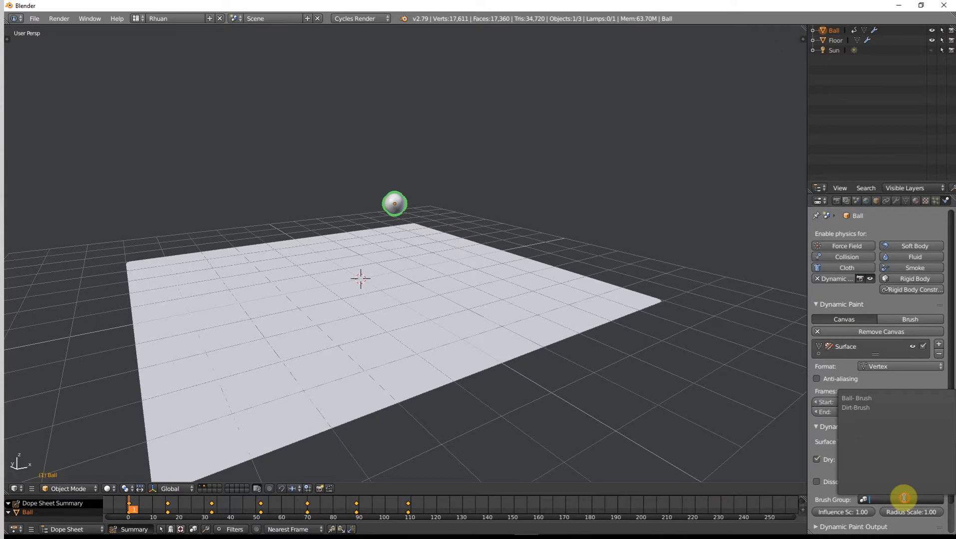
pyautogui.click(869, 407)
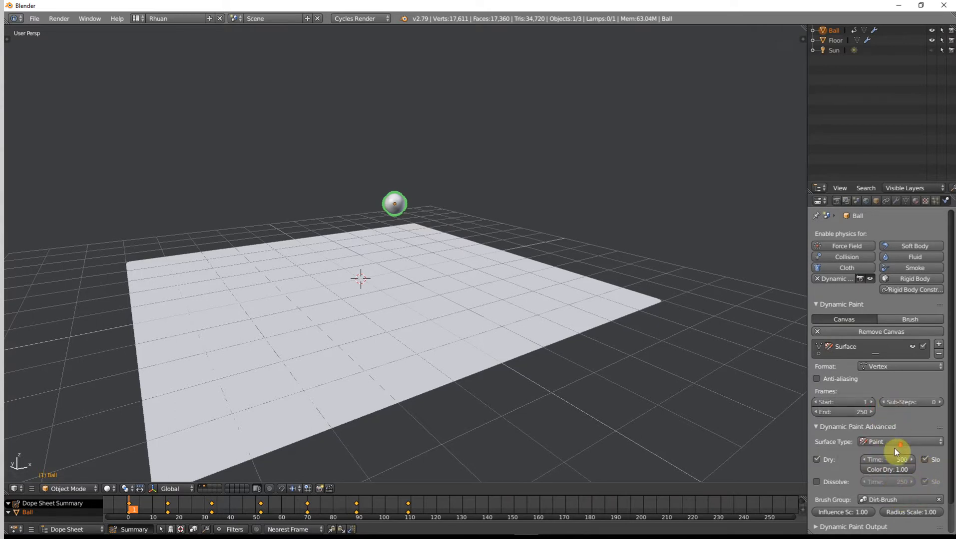
pyautogui.scroll(-2, 894, 448)
pyautogui.click(942, 370)
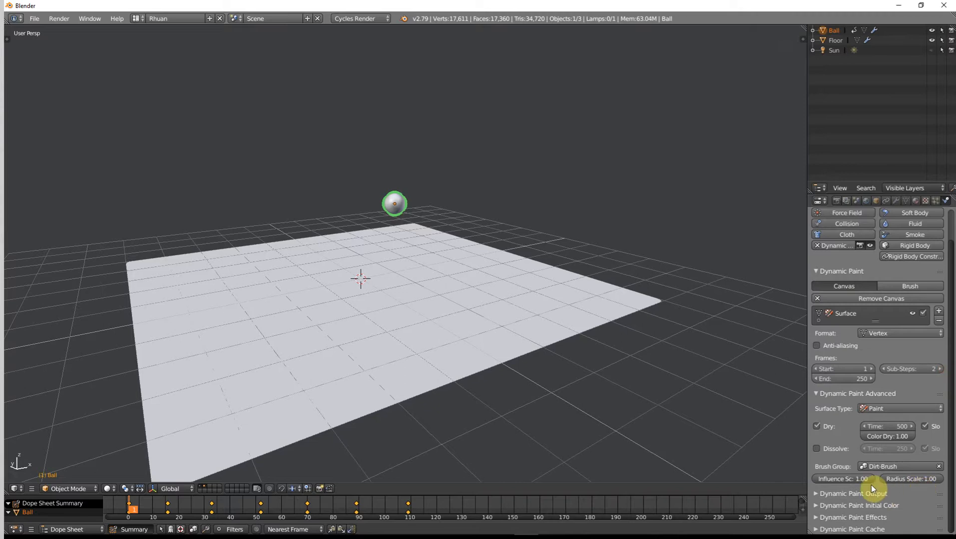
# - Change the paint color of the Floor's Dynamic Paint brush to white
pyautogui.rightClick(531, 319)
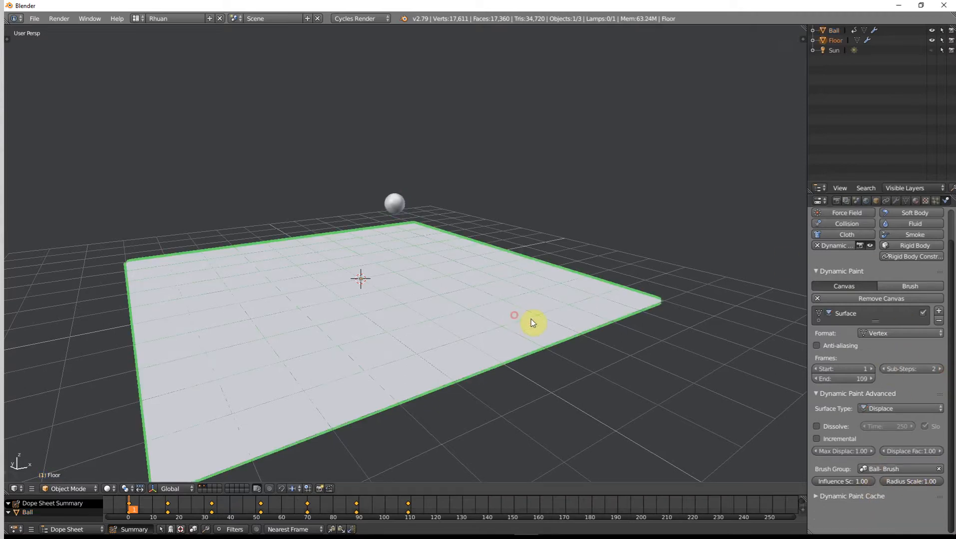
pyautogui.click(897, 288)
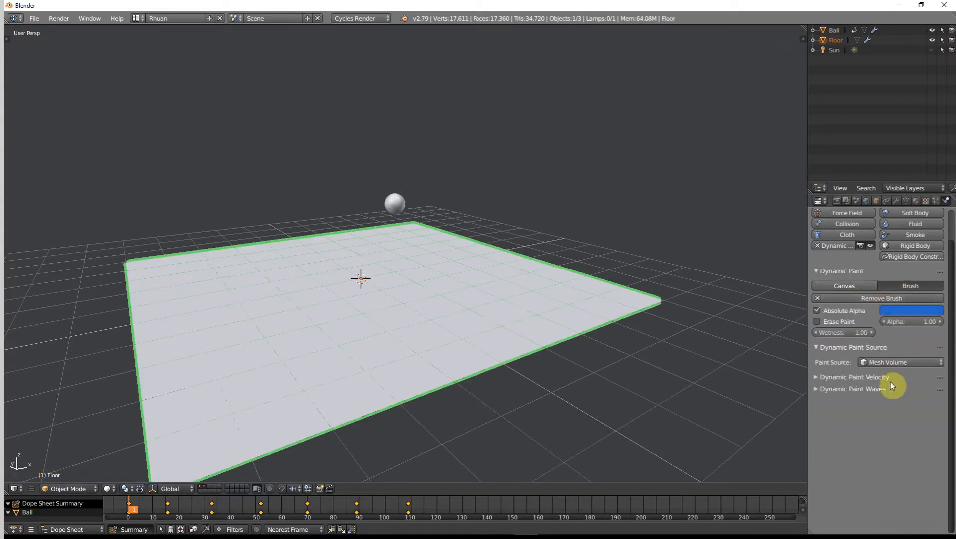
pyautogui.click(907, 310)
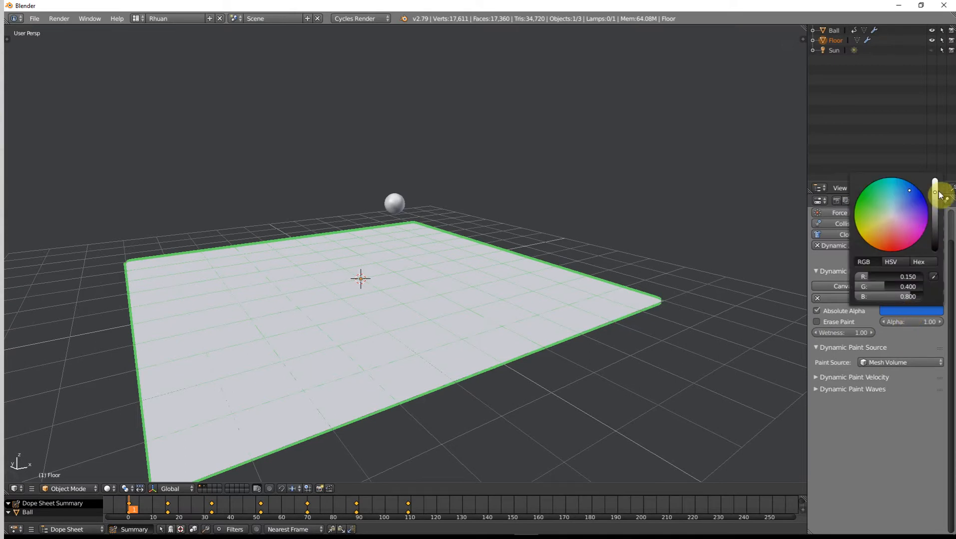
pyautogui.moveTo(937, 196); pyautogui.dragTo(937, 181)
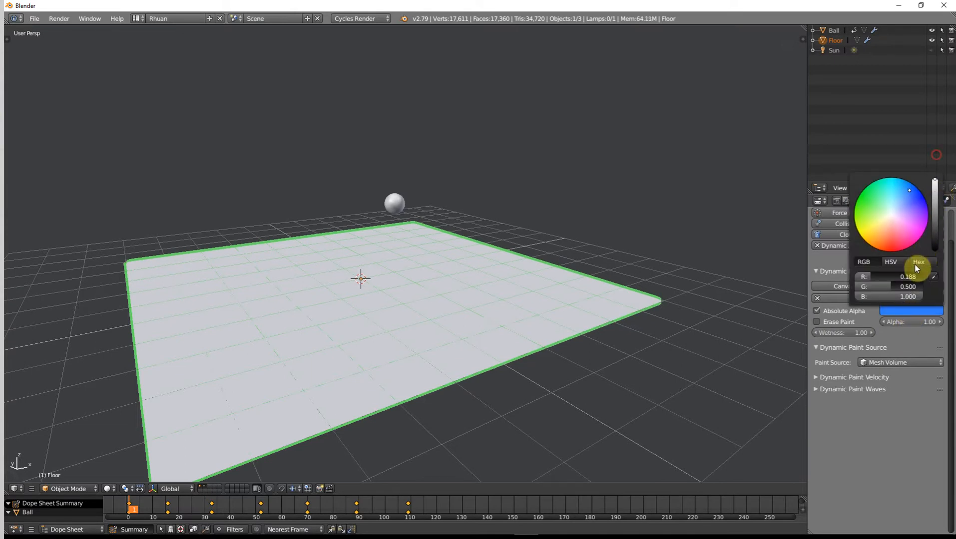
pyautogui.moveTo(872, 277); pyautogui.dragTo(924, 288)
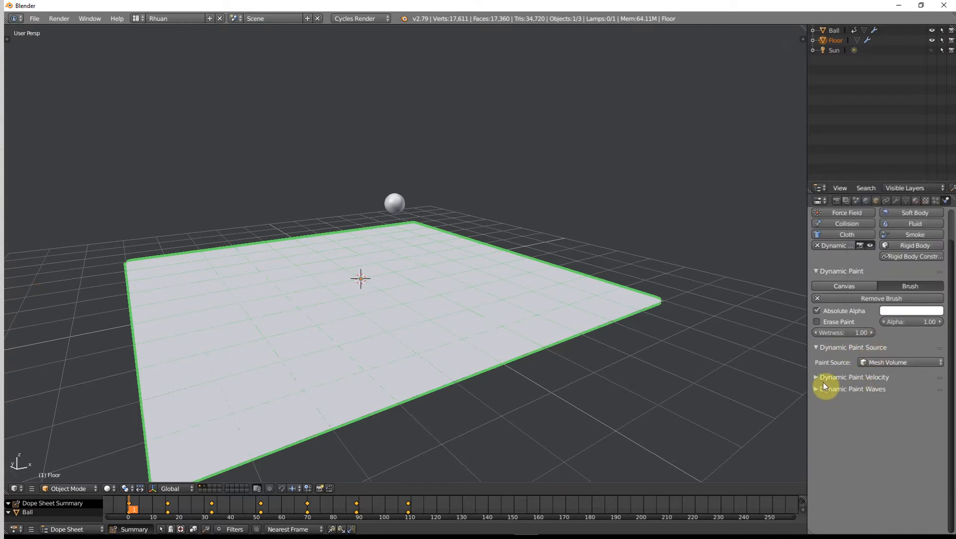
# - Clear the wetmap layer from the Dynamic Paint output of the Ball's canvas
pyautogui.rightClick(393, 195)
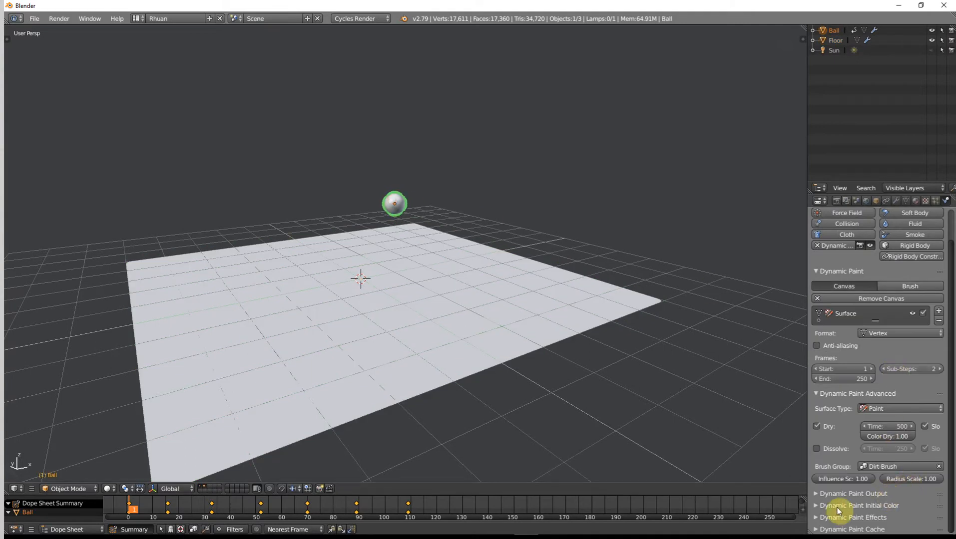
pyautogui.click(818, 493)
pyautogui.scroll(-2, 843, 505)
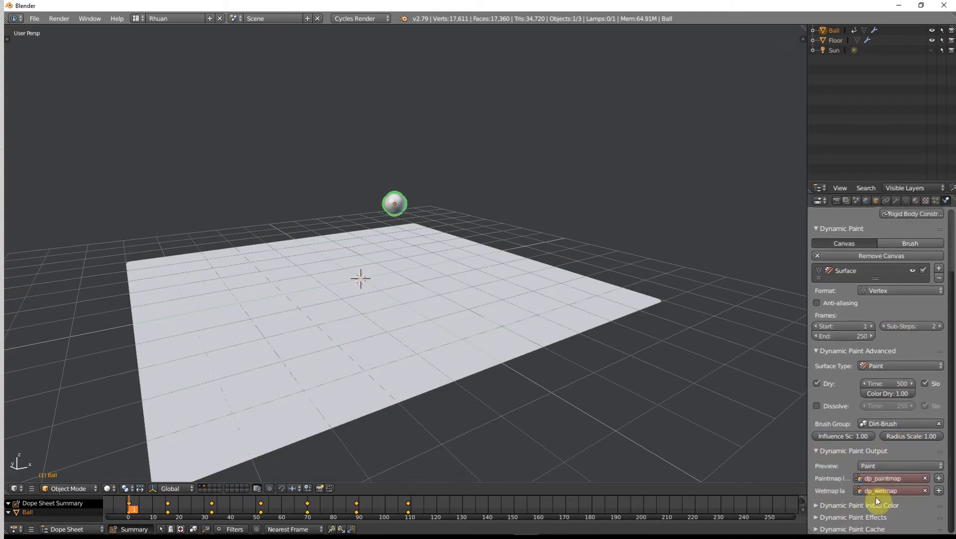
pyautogui.click(923, 491)
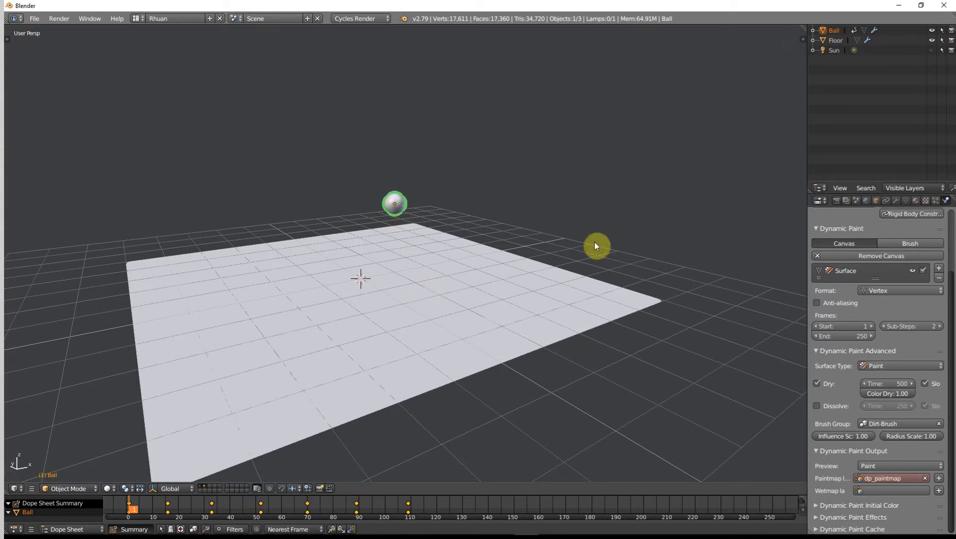
# - Add a vertex color layer to the Ball's mesh and name it Dirt
pyautogui.click(906, 201)
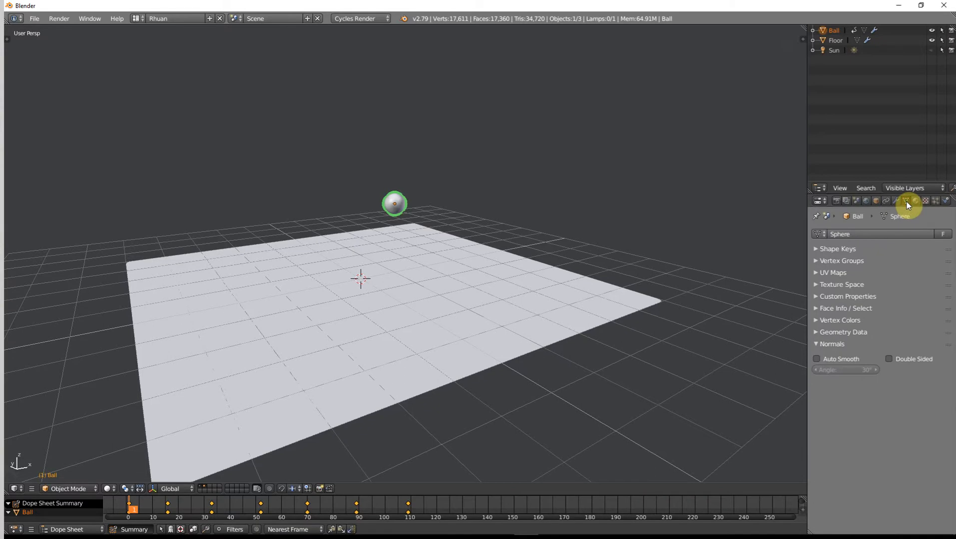
pyautogui.click(821, 320)
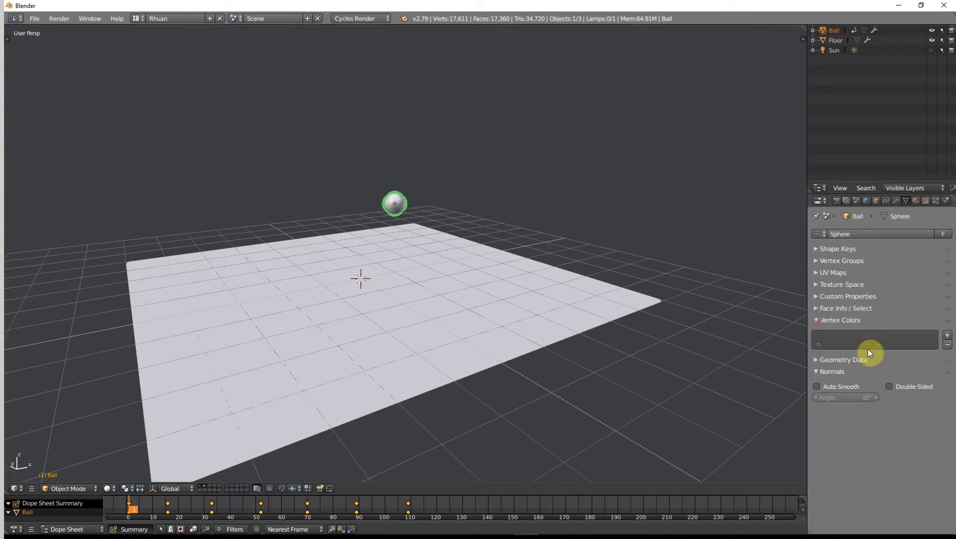
pyautogui.click(946, 335)
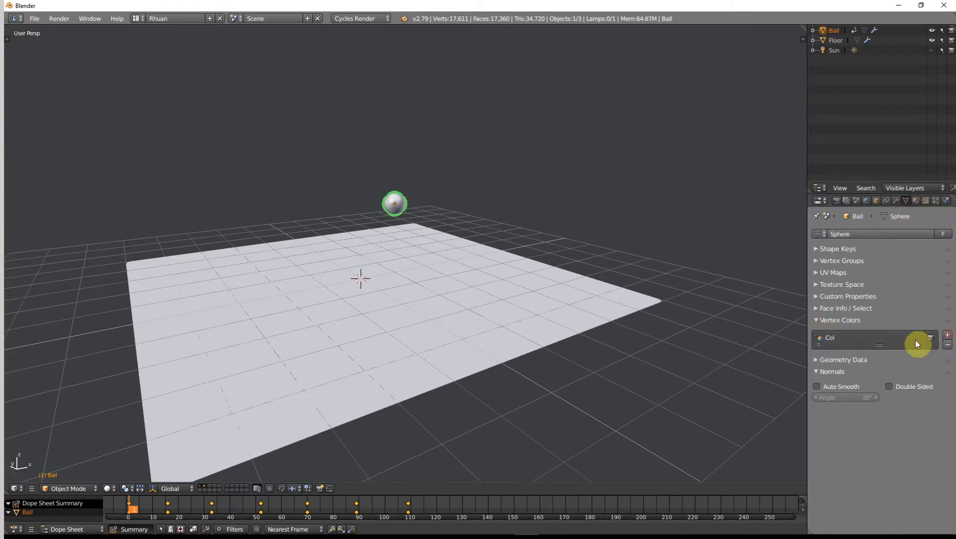
pyautogui.doubleClick(826, 336)
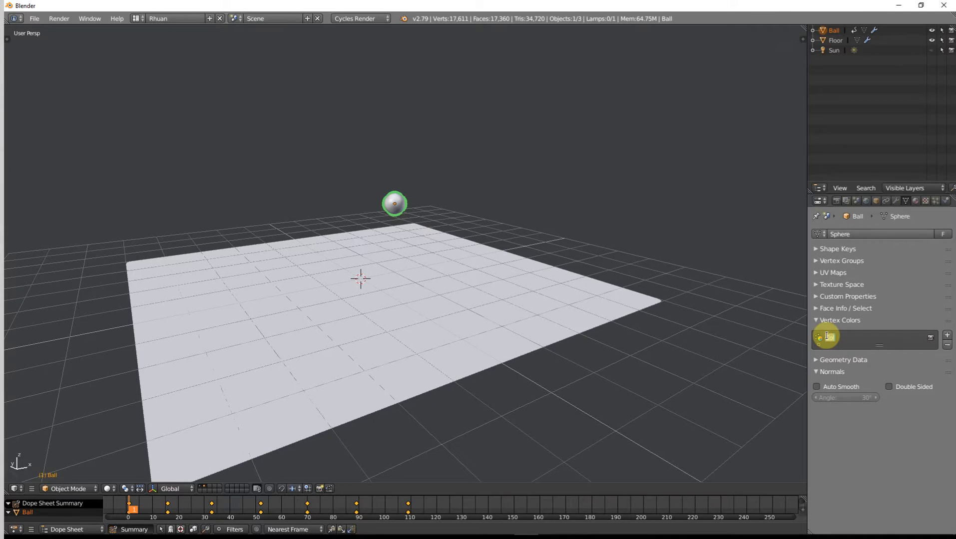
pyautogui.press('BackSpace')
pyautogui.write('Ball')
pyautogui.press('Return')
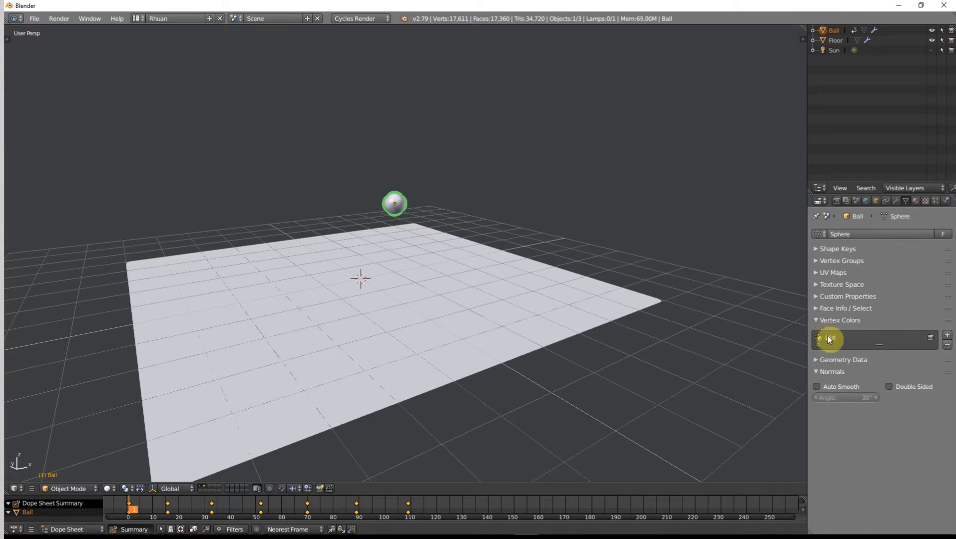
# - Set the paintmap layer of the Ball's Dynamic Paint canvas to Dirt
pyautogui.click(945, 200)
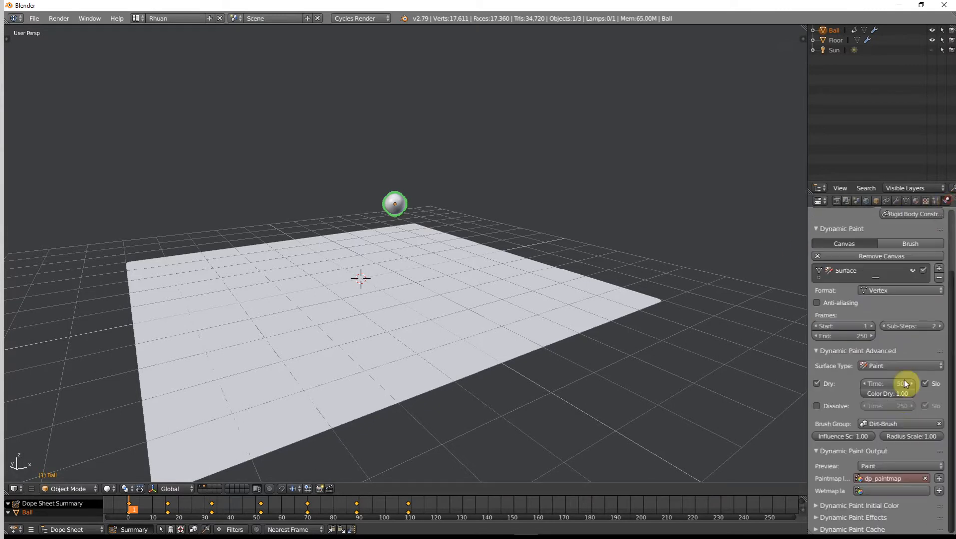
pyautogui.click(888, 473)
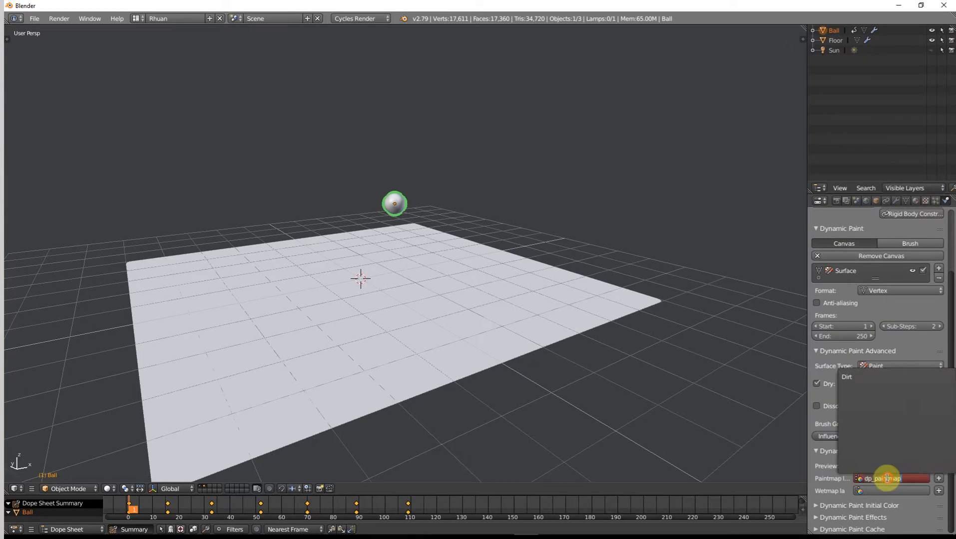
pyautogui.click(856, 383)
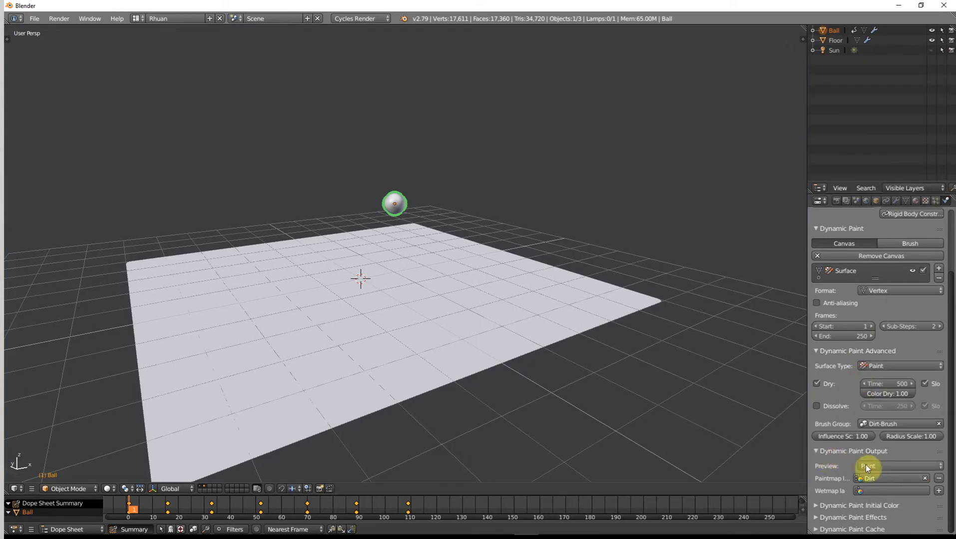
pyautogui.click(815, 451)
# - Set the initial color of the Ball's canvas to Vertex Color, using the Dirt layer
pyautogui.click(819, 464)
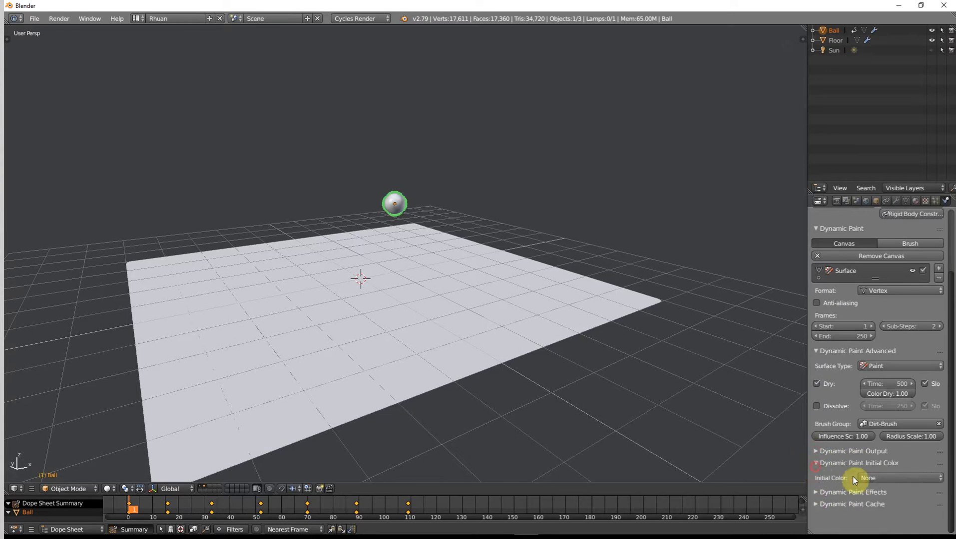
pyautogui.click(871, 477)
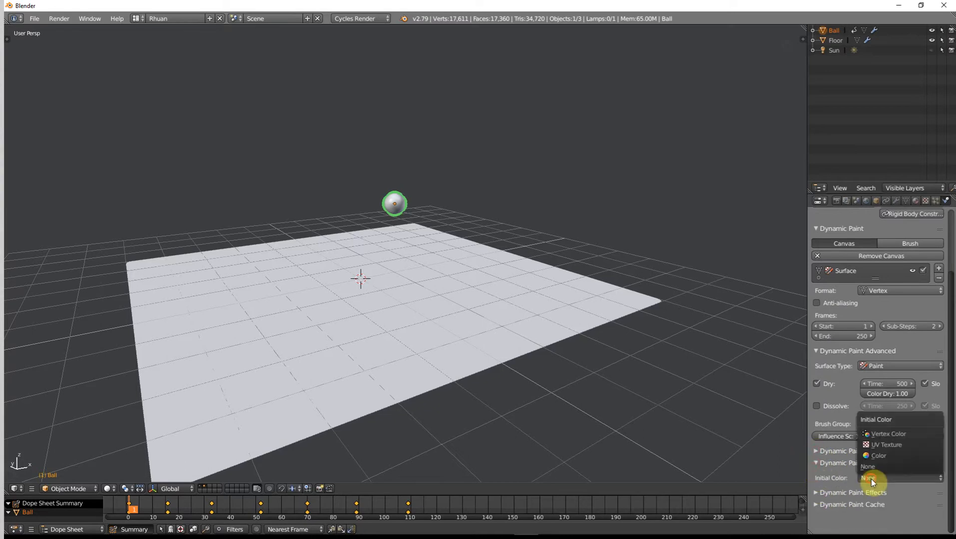
pyautogui.click(889, 435)
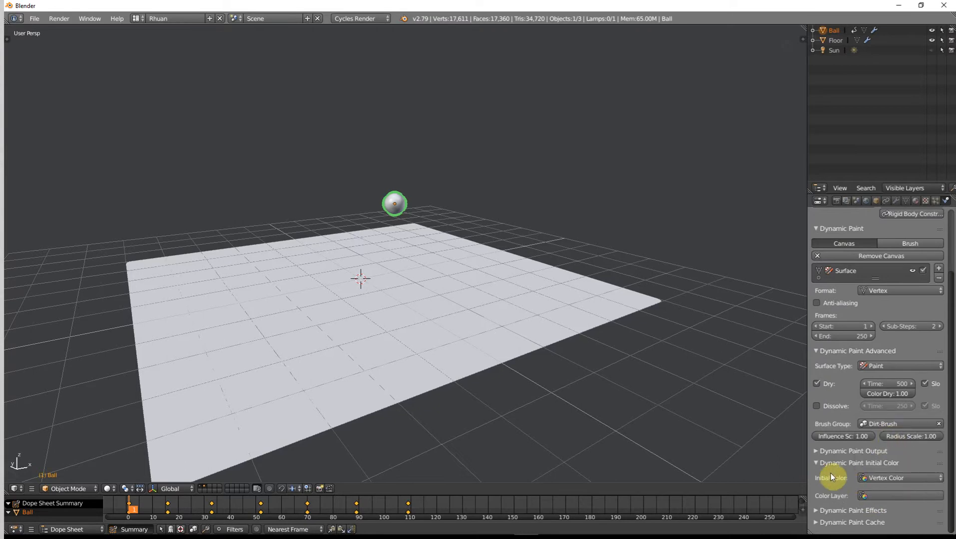
pyautogui.click(863, 498)
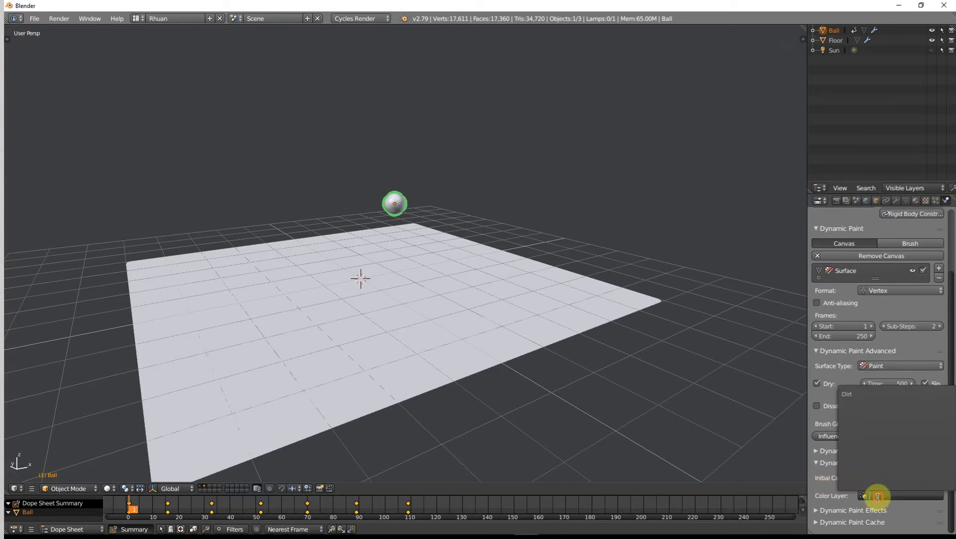
pyautogui.click(855, 393)
pyautogui.click(815, 463)
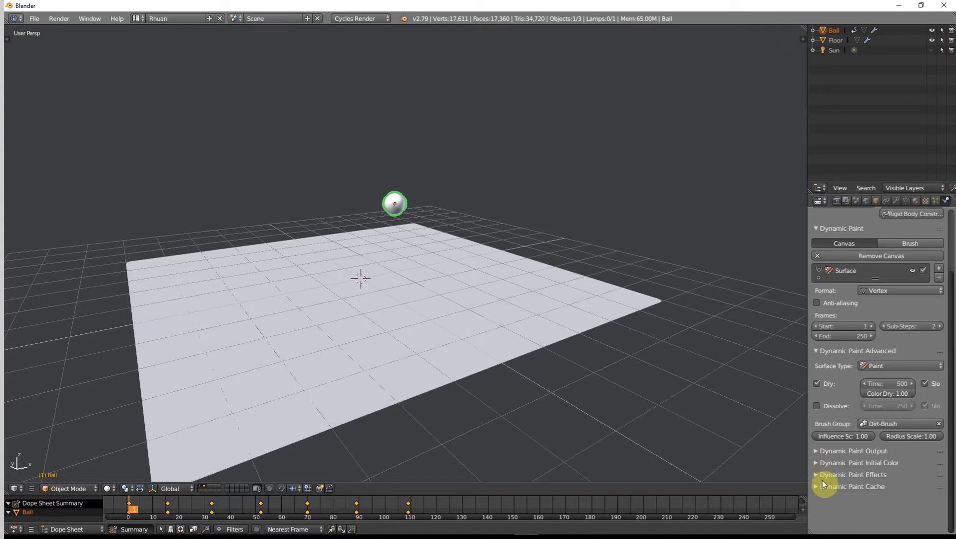
# - Look through the Dynamic Paint effects and cache settings of the Ball's canvas
pyautogui.click(817, 476)
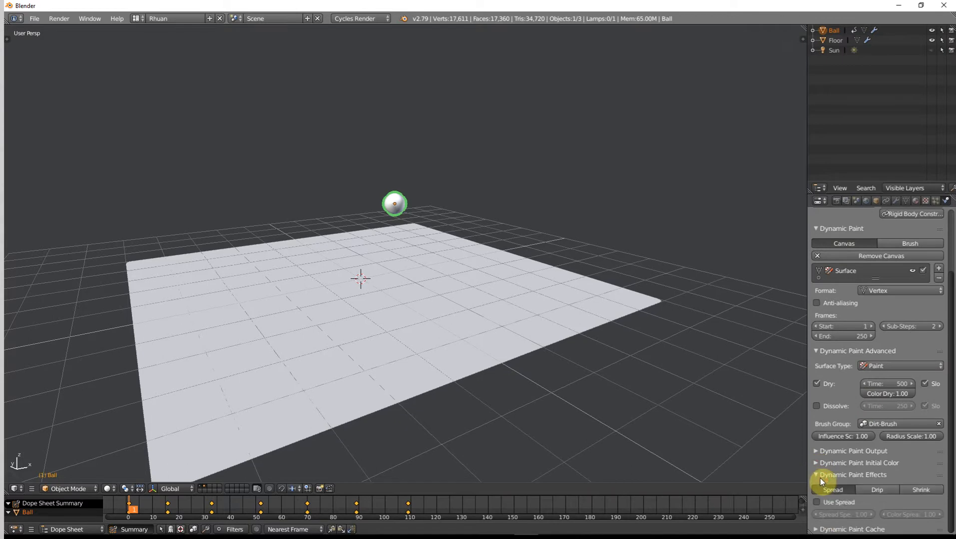
pyautogui.click(819, 479)
pyautogui.click(819, 486)
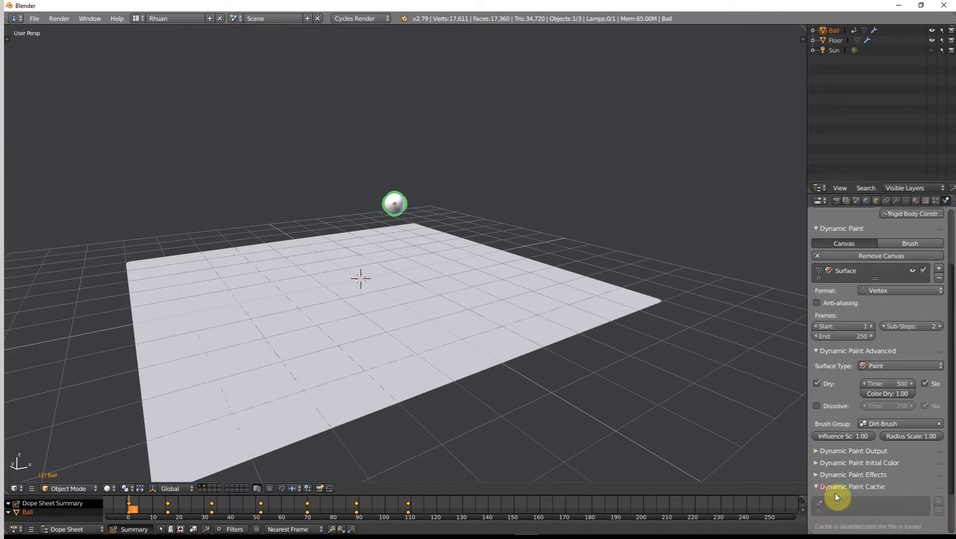
pyautogui.scroll(-3, 848, 495)
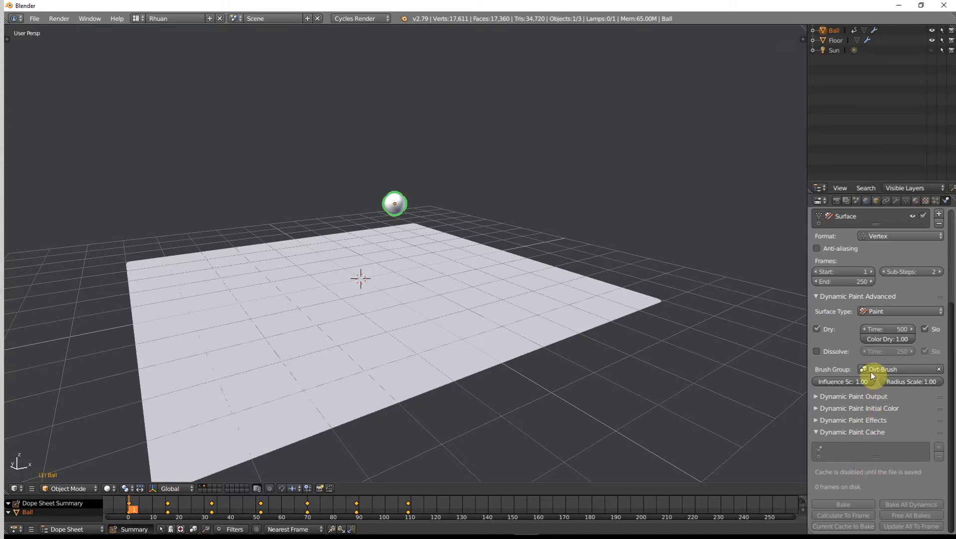
pyautogui.scroll(1, 853, 328)
pyautogui.scroll(3, 853, 328)
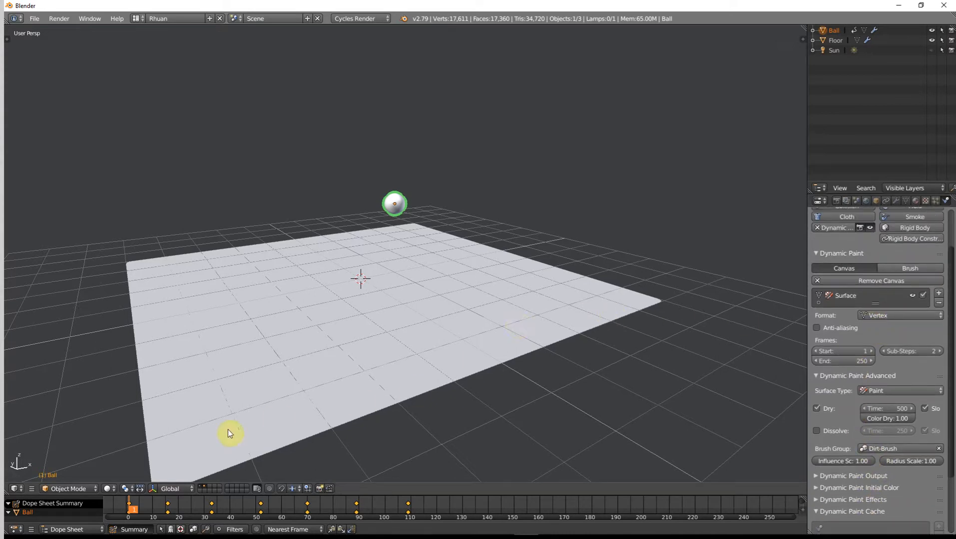
# - Play the animation in Material viewport shading, examine the Ball up close, and return to the first frame
pyautogui.click(109, 488)
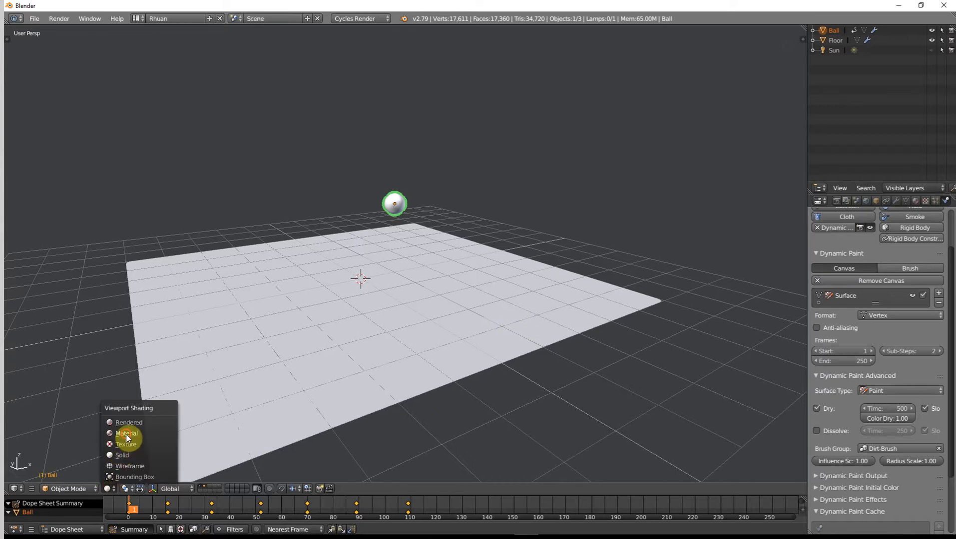
pyautogui.click(126, 434)
pyautogui.hotkey('alt', 'a')
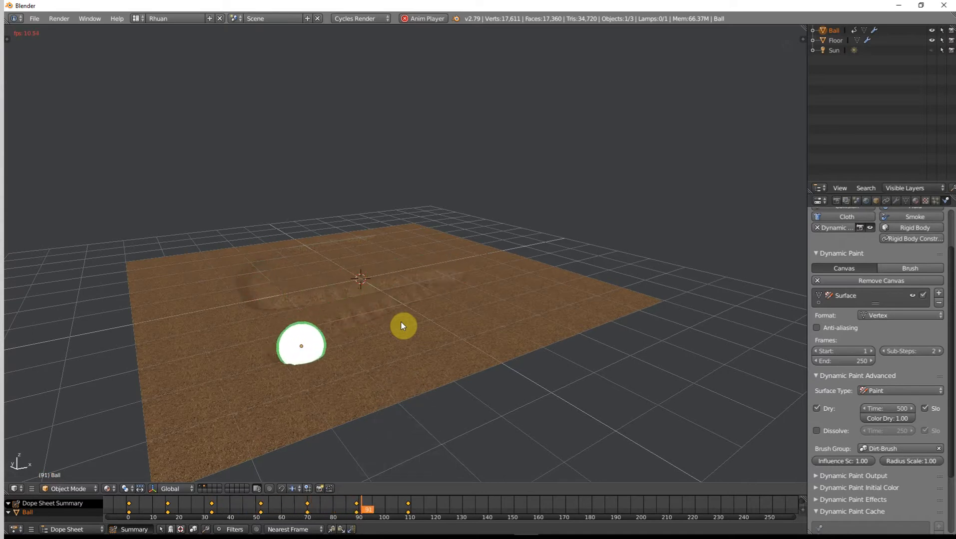
pyautogui.hotkey('alt', 'a')
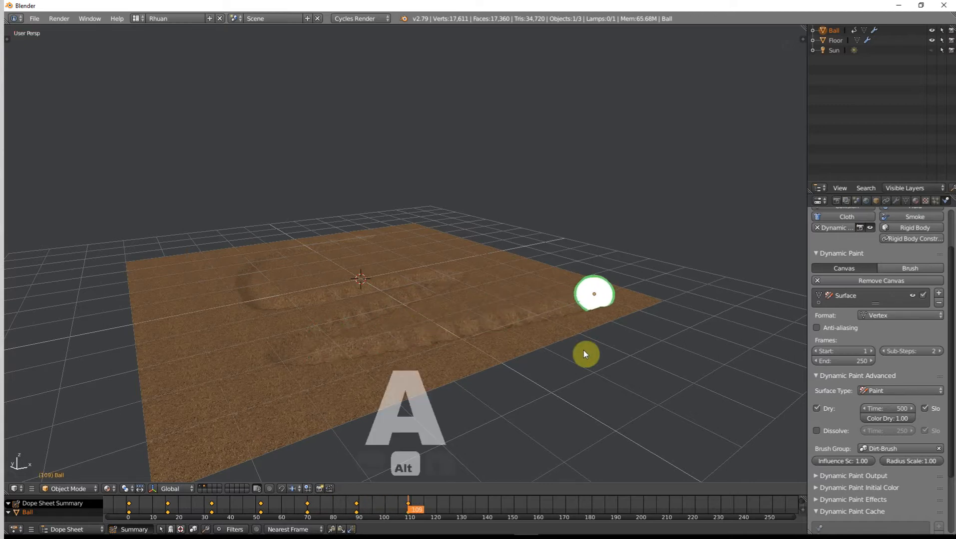
pyautogui.scroll(2, 583, 344)
pyautogui.moveTo(643, 322); pyautogui.dragTo(528, 294, button='middle')
pyautogui.hotkey('shift', 'Left')
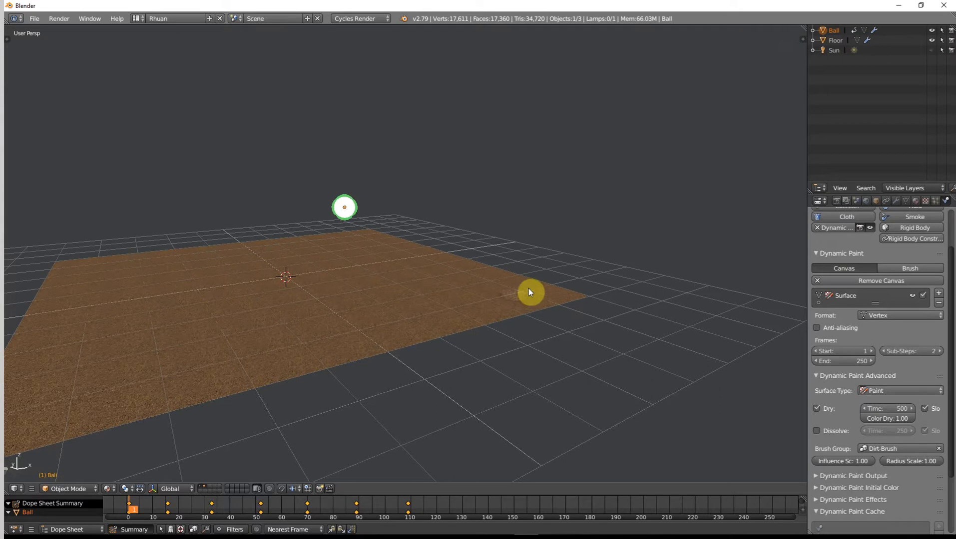
# - Save the scene to the Desktop as DynamicPaint-Test.blend so the Dynamic Paint cache can be baked
pyautogui.scroll(-4, 870, 437)
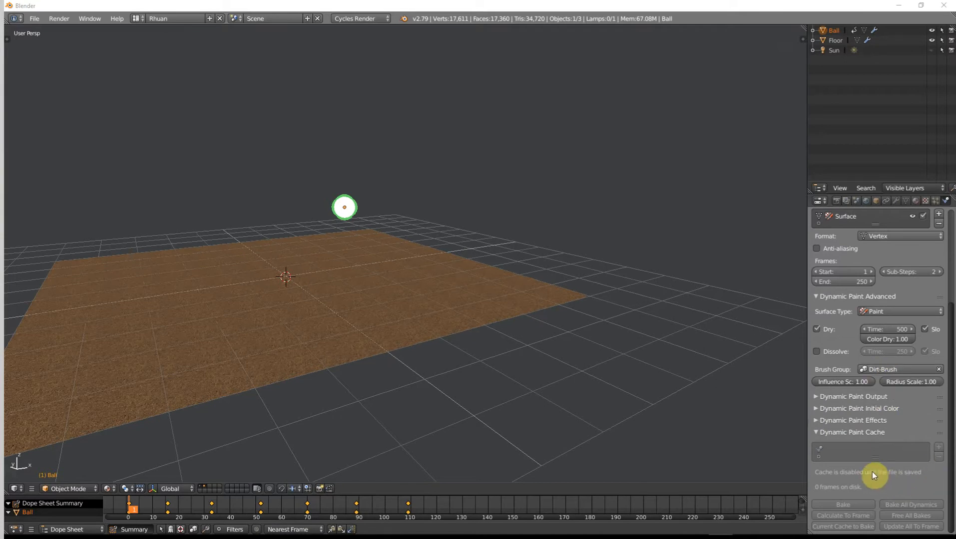
pyautogui.click(38, 21)
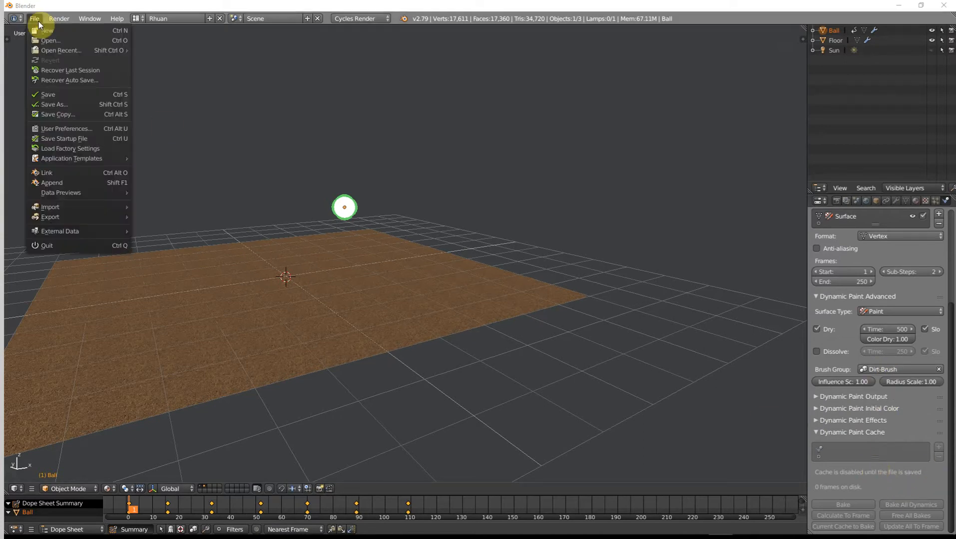
pyautogui.click(68, 104)
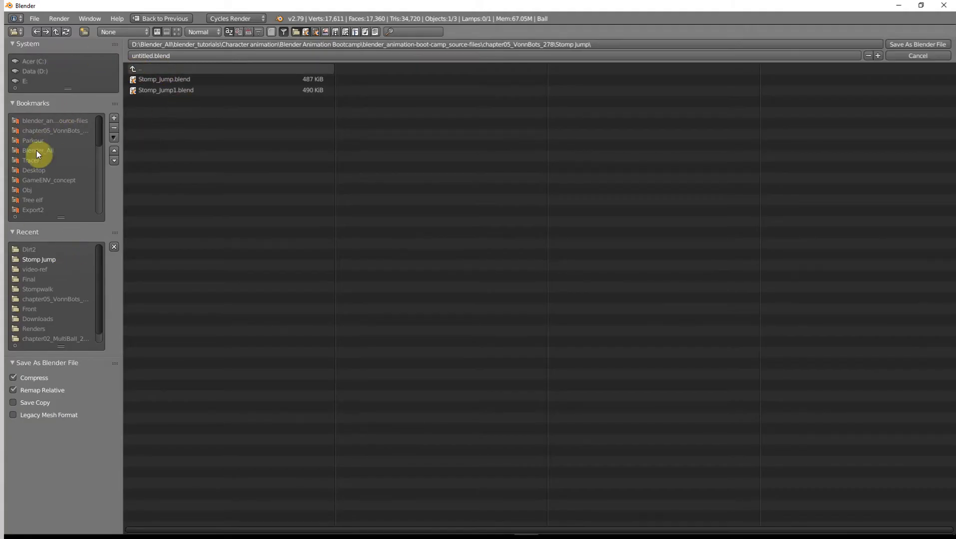
pyautogui.click(42, 170)
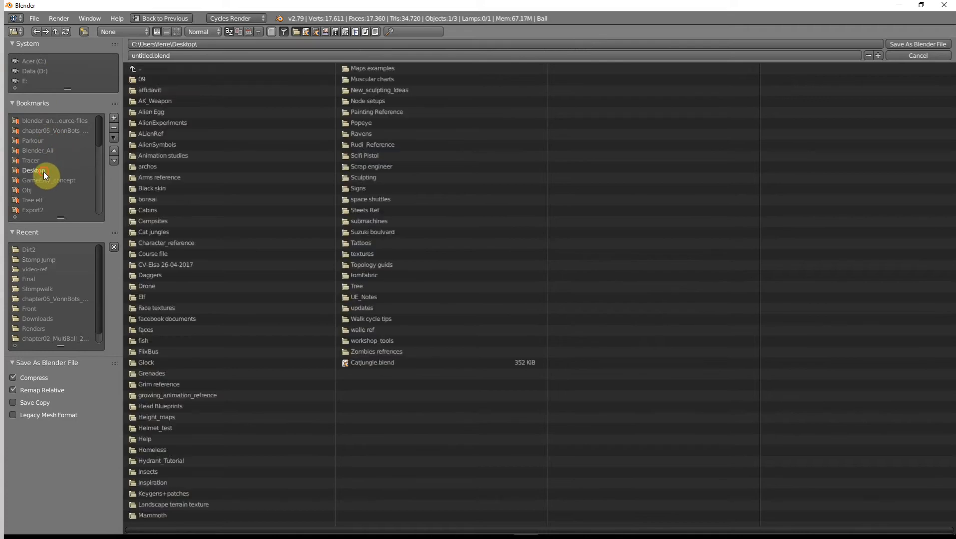
pyautogui.click(156, 56)
pyautogui.write('Dynami')
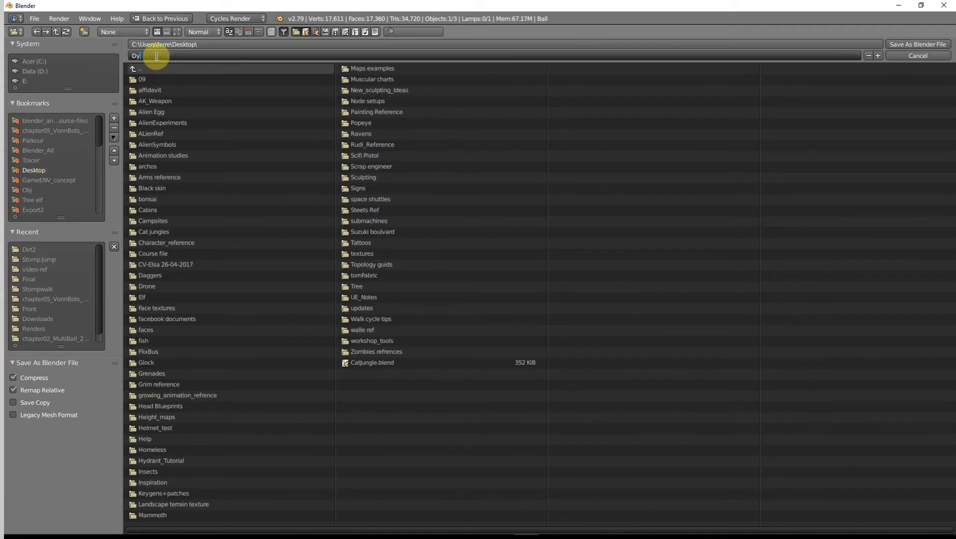
pyautogui.write('cPaint-Test')
pyautogui.press('Return')
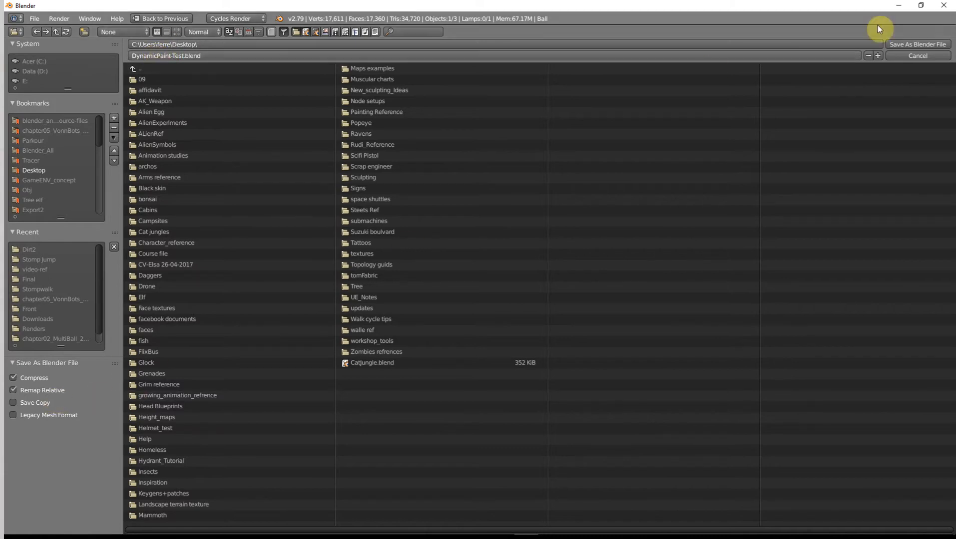
pyautogui.click(919, 43)
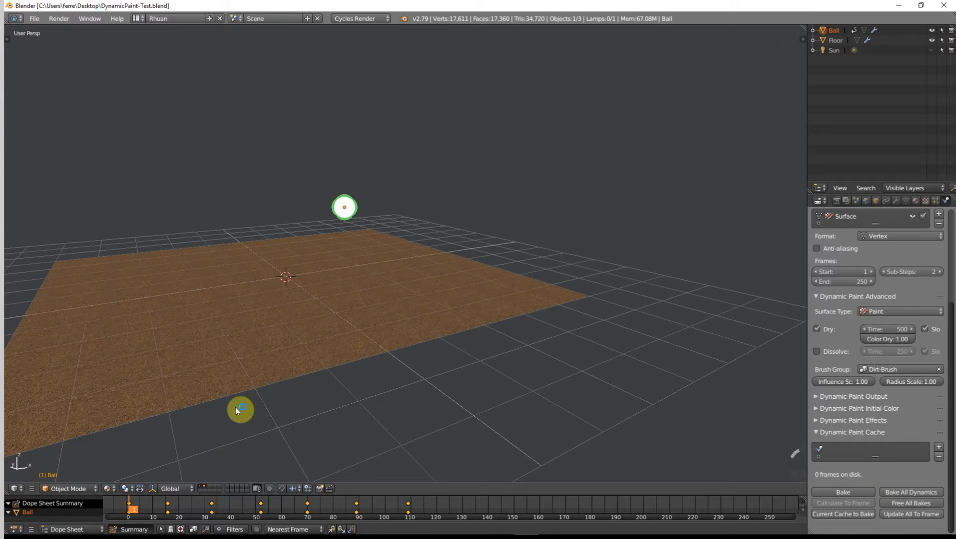
# - Set the end frame of the Ball's canvas to 109 and free its partial cache bake
pyautogui.click(857, 491)
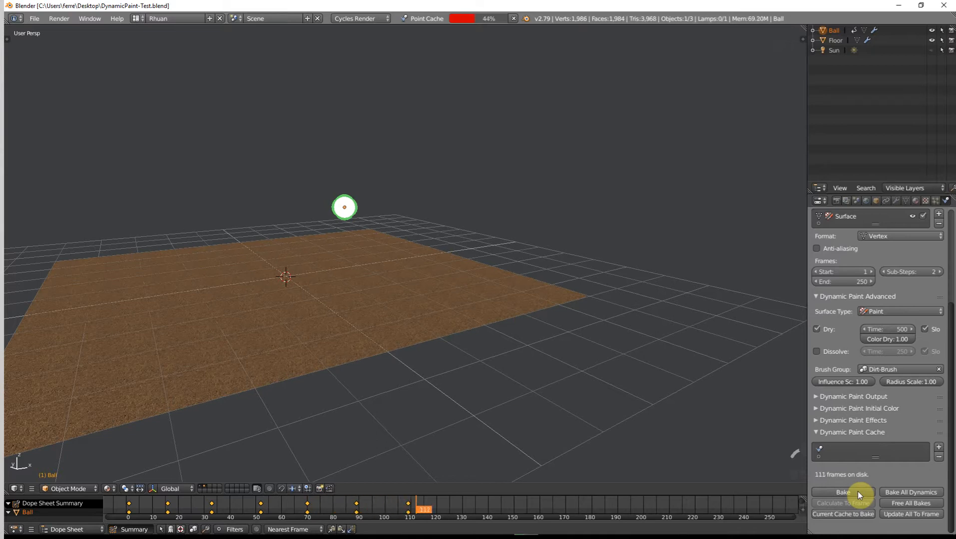
pyautogui.press('Escape')
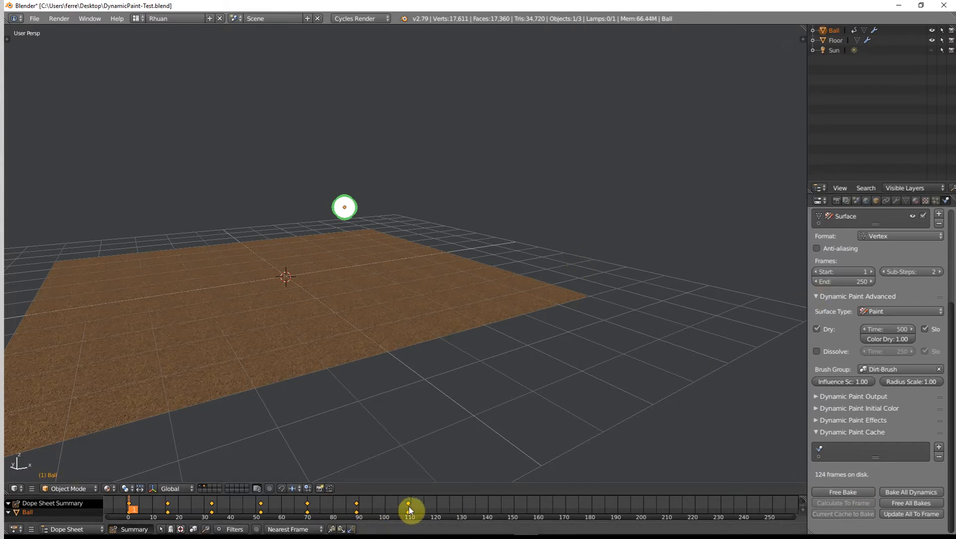
pyautogui.click(861, 283)
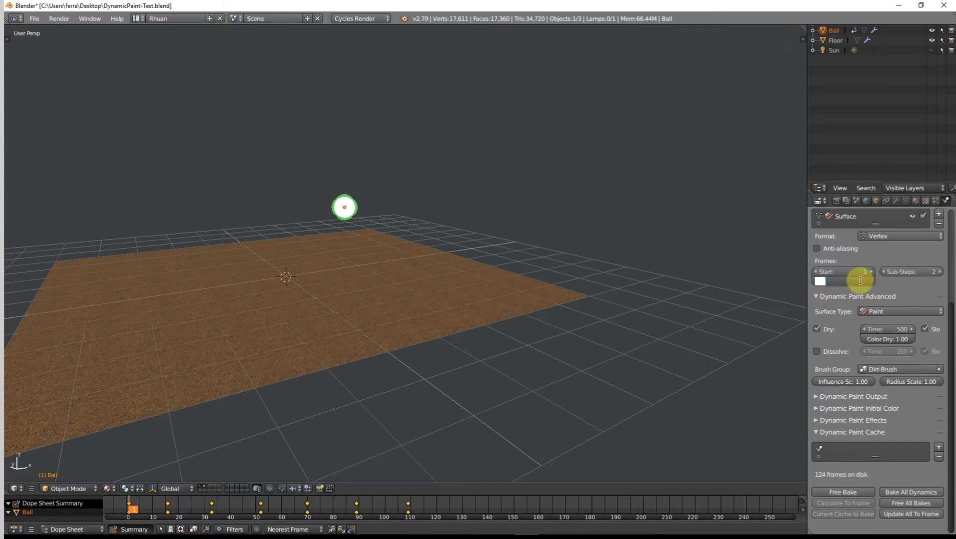
pyautogui.write('109')
pyautogui.press('Return')
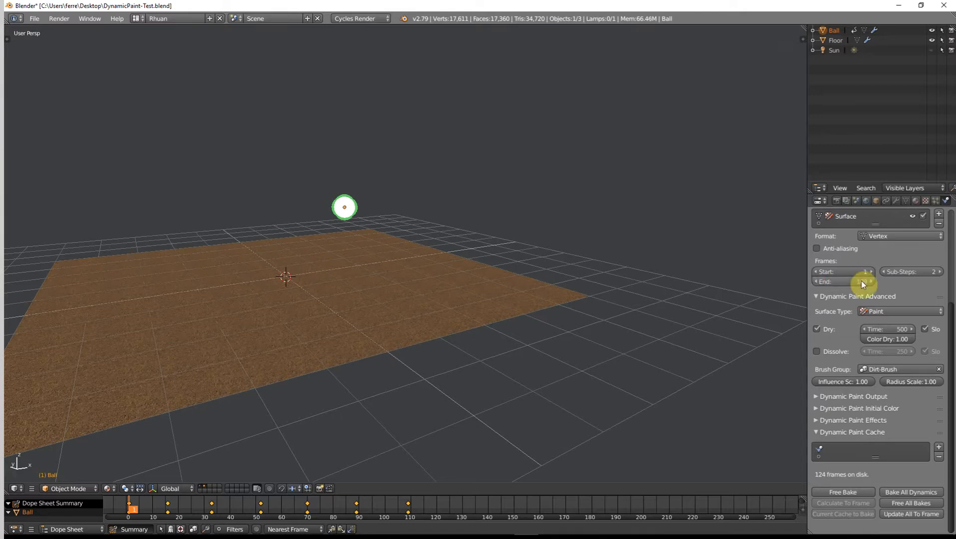
pyautogui.click(844, 494)
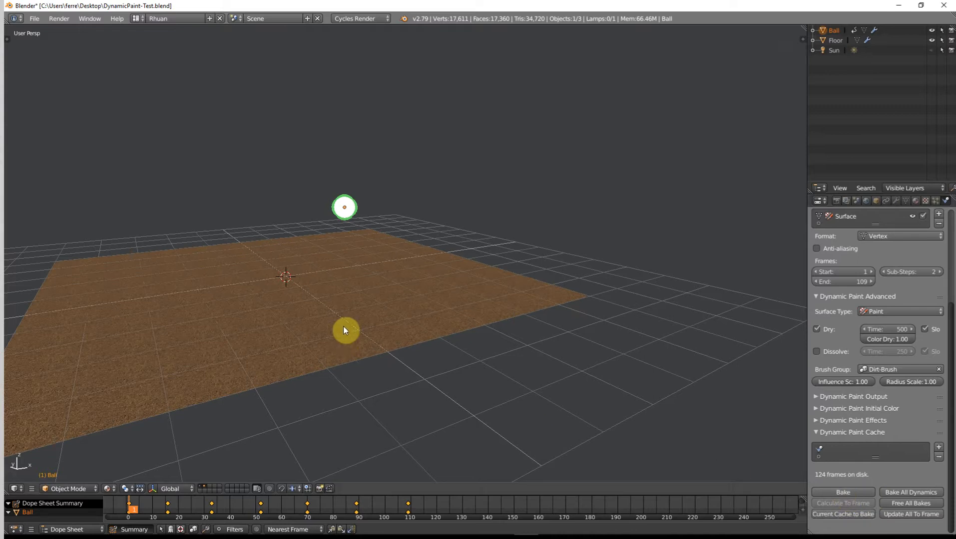
# - Insert a keyframe for the Ball at frame 1, viewing the scene from above
pyautogui.press('KP_1')
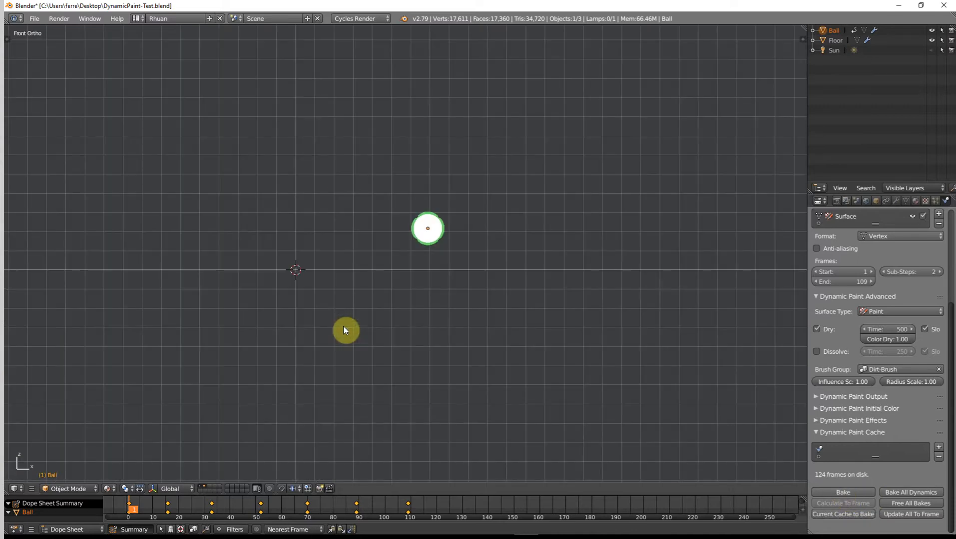
pyautogui.press('KP_7')
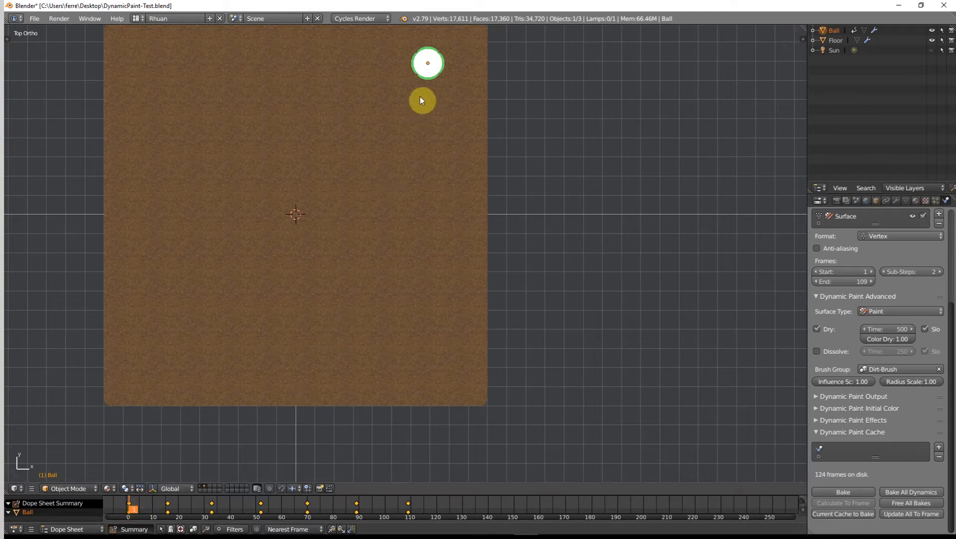
pyautogui.press('i')
pyautogui.click(406, 109)
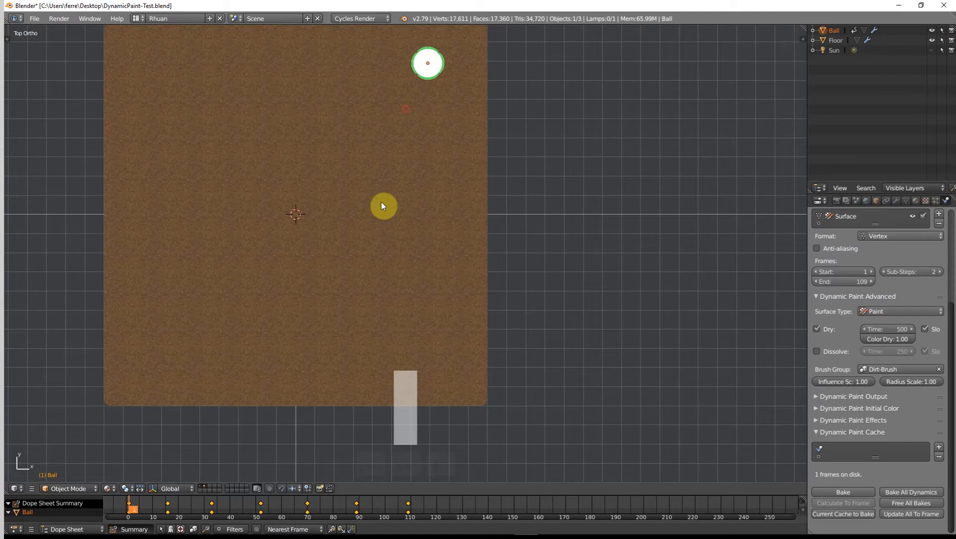
# - Go to frame 33, set the transform orientation to Normal, and display the transform manipulator on the Ball
pyautogui.click(170, 505)
pyautogui.moveTo(174, 506); pyautogui.dragTo(212, 509)
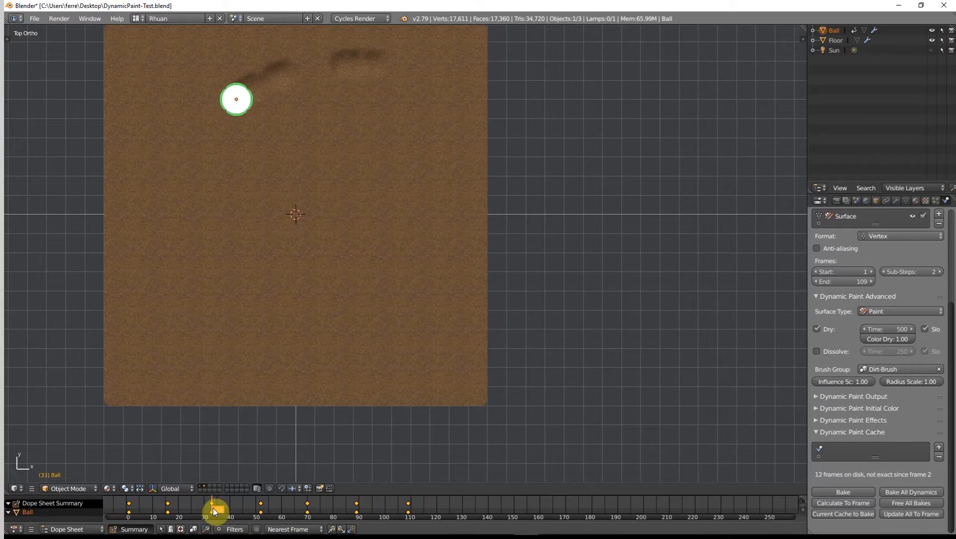
pyautogui.click(175, 488)
pyautogui.click(178, 453)
pyautogui.click(152, 490)
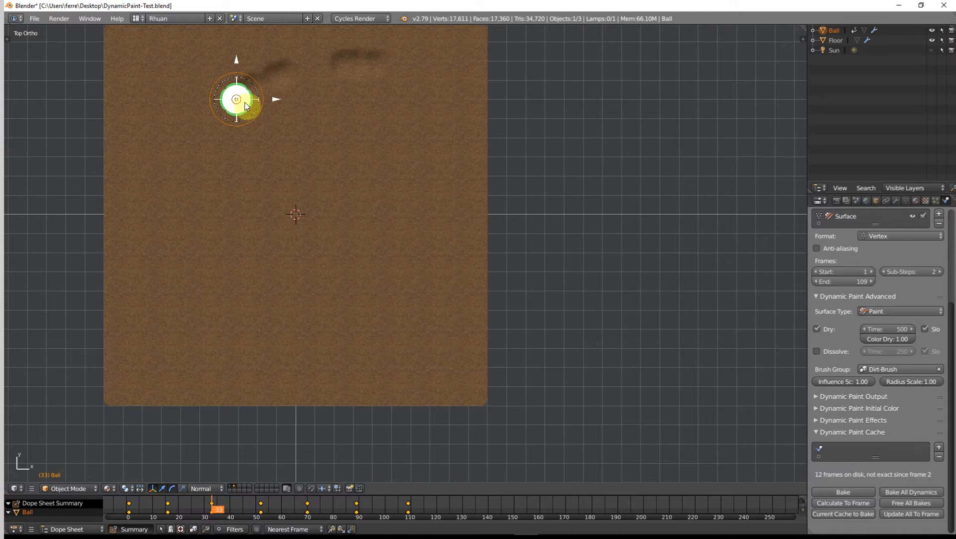
# - Rotate the Ball about 140 degrees in the top view at frame 33
pyautogui.press('r')
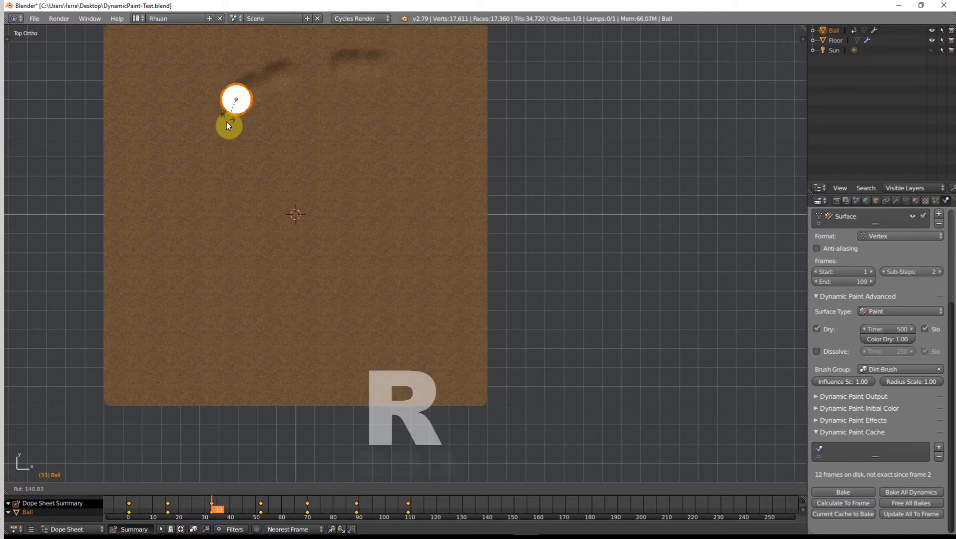
pyautogui.click(218, 144)
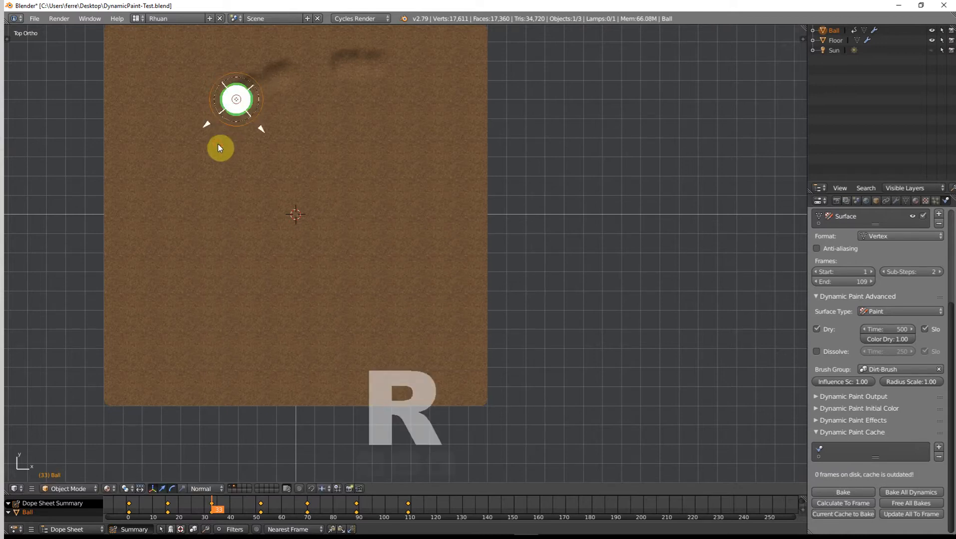
pyautogui.moveTo(296, 155); pyautogui.dragTo(274, 272, button='middle')
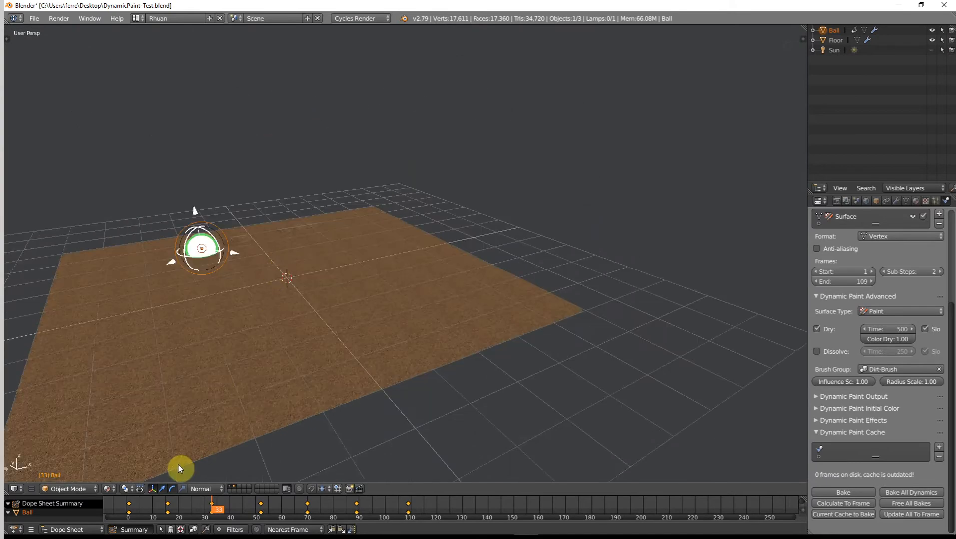
# - Compare the Ball and the dented Floor in Texture, Solid and Material viewport shading
pyautogui.click(115, 493)
pyautogui.click(118, 456)
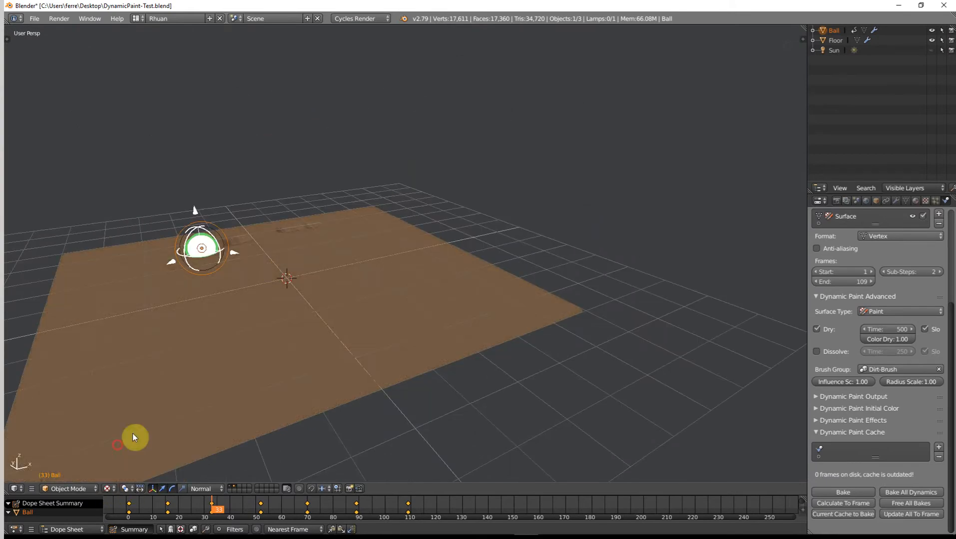
pyautogui.moveTo(134, 437)
pyautogui.mouseDown(button='middle')
pyautogui.moveTo(368, 313)
pyautogui.moveTo(440, 315)
pyautogui.mouseUp(button='middle')
pyautogui.scroll(4, 440, 315)
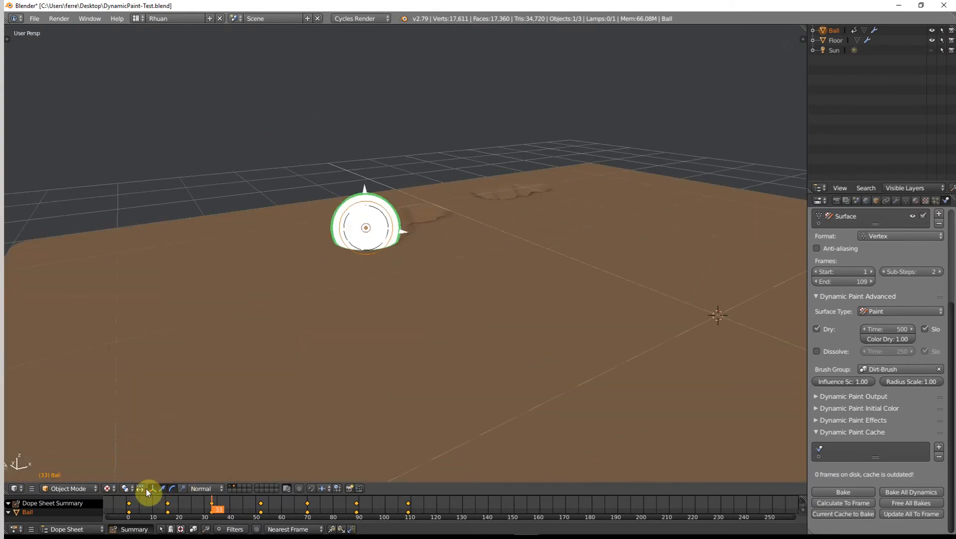
pyautogui.click(109, 489)
pyautogui.click(119, 447)
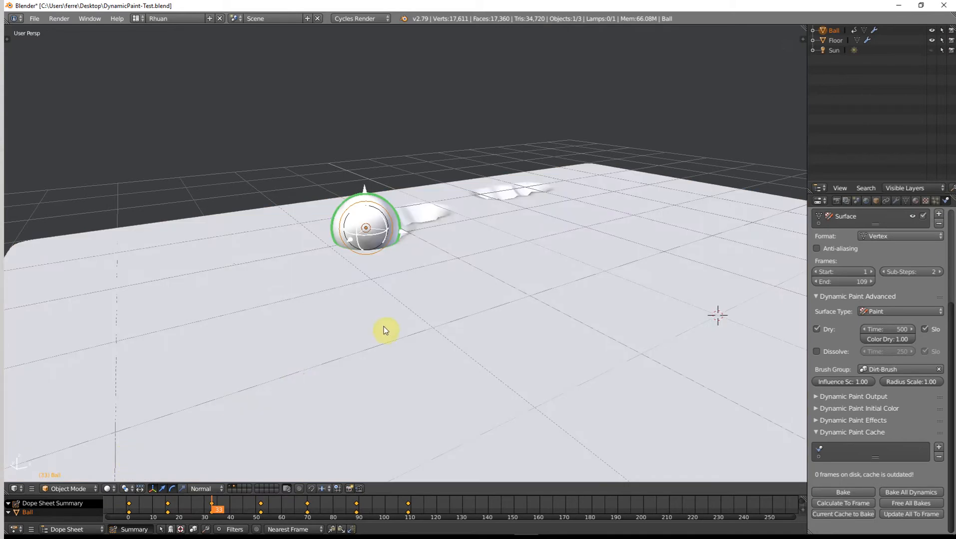
pyautogui.click(106, 489)
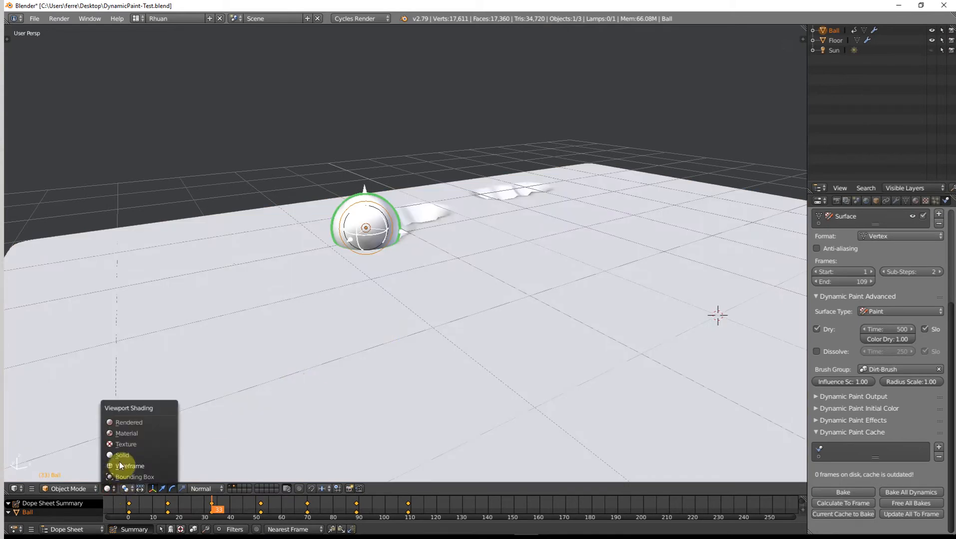
pyautogui.click(127, 435)
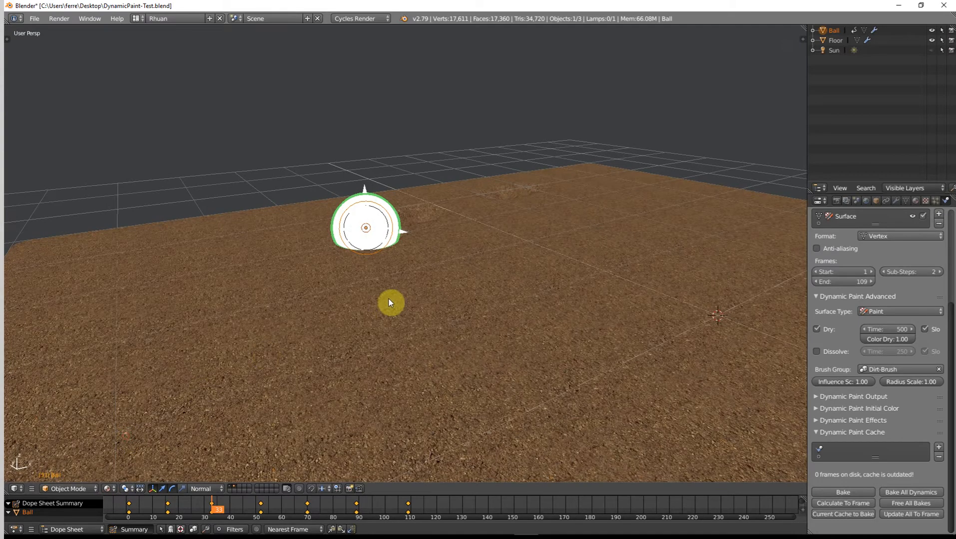
# - Try rotating the Ball in the front view at frame 70
pyautogui.moveTo(207, 499)
pyautogui.mouseDown()
pyautogui.moveTo(162, 508)
pyautogui.moveTo(230, 509)
pyautogui.moveTo(213, 510)
pyautogui.mouseUp()
pyautogui.moveTo(353, 362); pyautogui.dragTo(354, 360, button='middle')
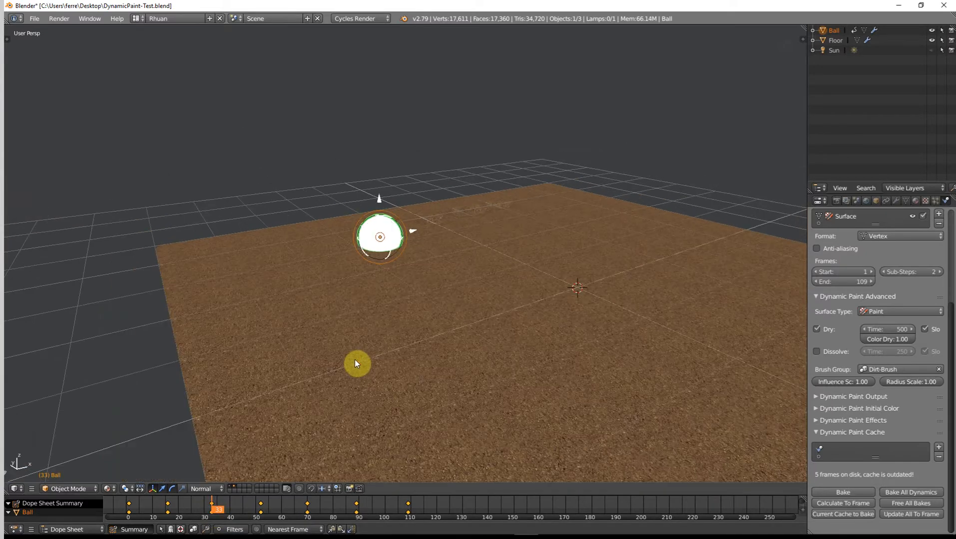
pyautogui.press('KP_1')
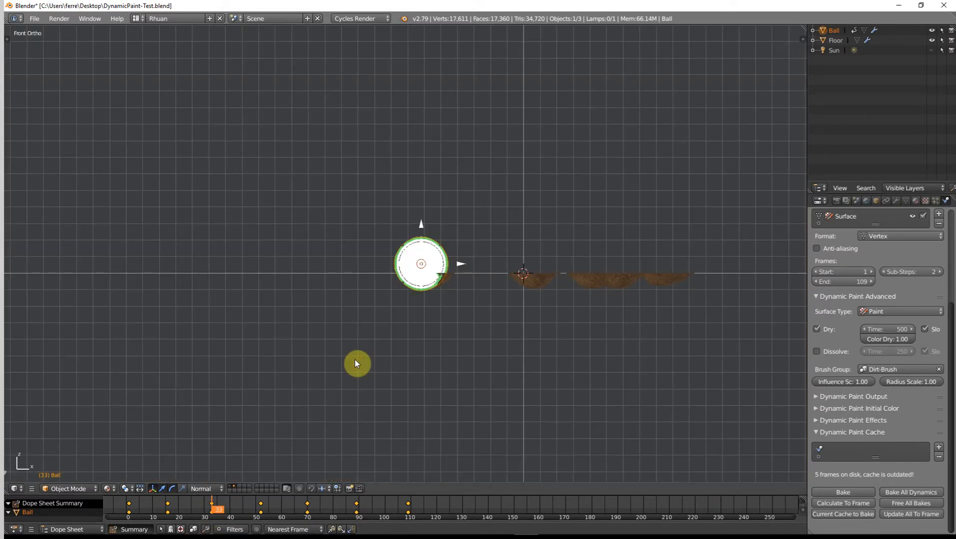
pyautogui.moveTo(281, 501); pyautogui.dragTo(307, 507)
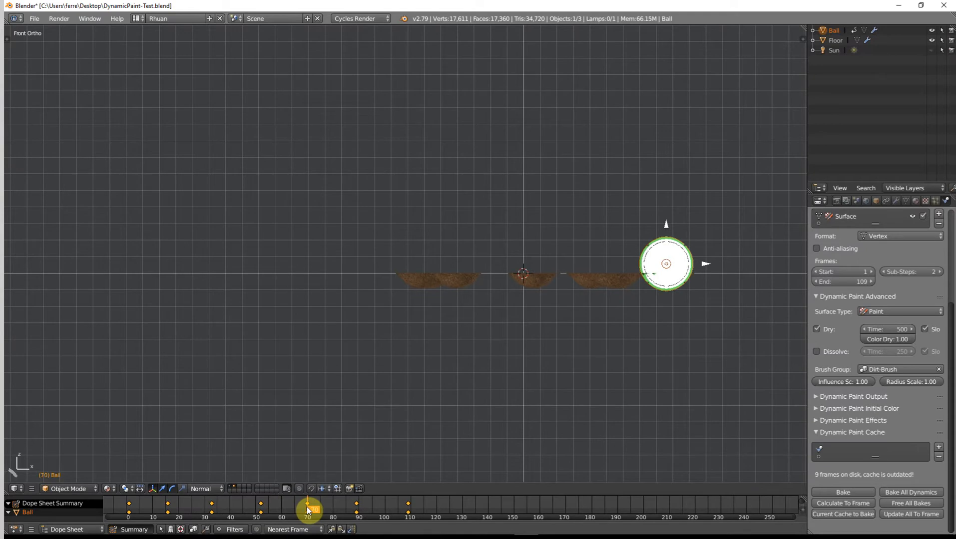
pyautogui.keyDown('shift'); pyautogui.moveTo(661, 345); pyautogui.dragTo(480, 347, button='middle'); pyautogui.keyUp('shift')
pyautogui.press('r')
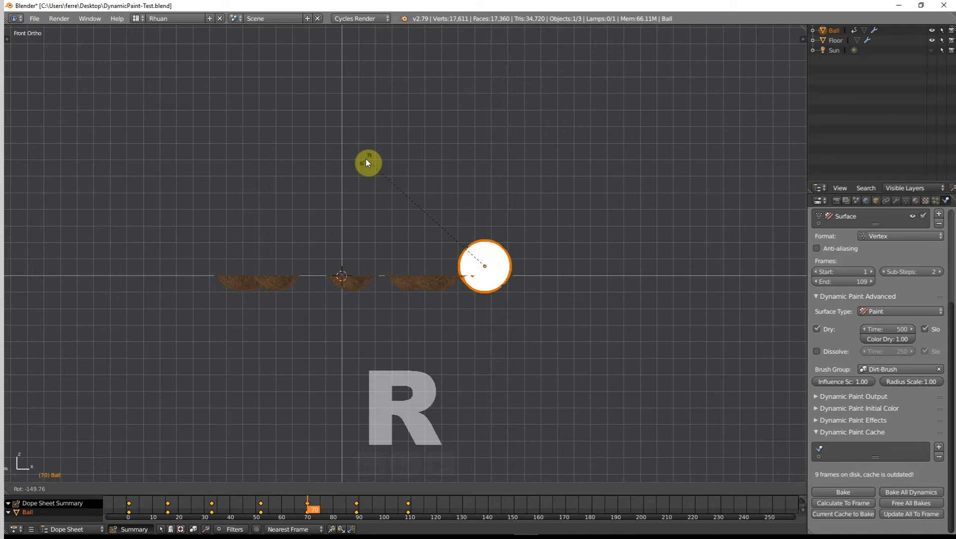
pyautogui.write('1')
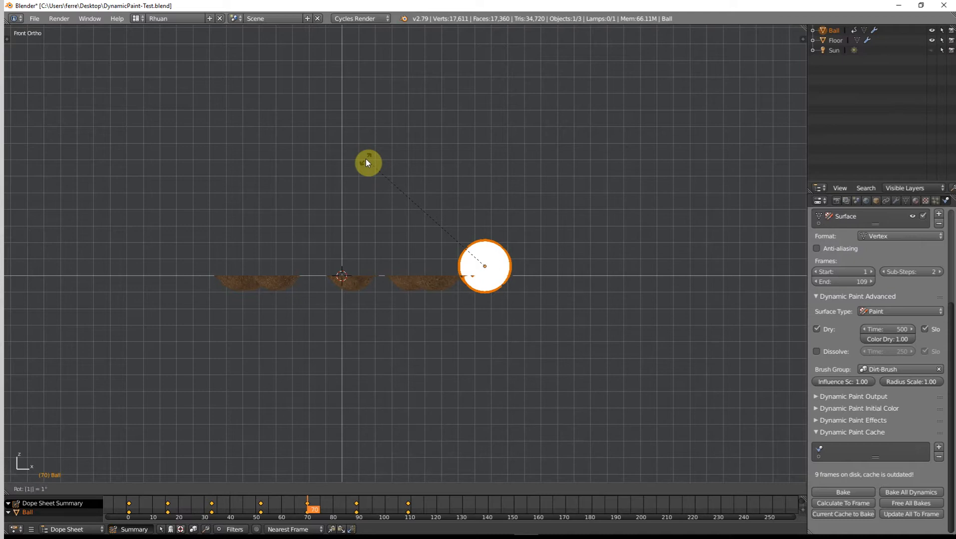
pyautogui.press('BackSpace')
pyautogui.press('Return')
# - Move the animation to frame 96 and examine the Ball from the front
pyautogui.moveTo(387, 297); pyautogui.dragTo(392, 352, button='middle')
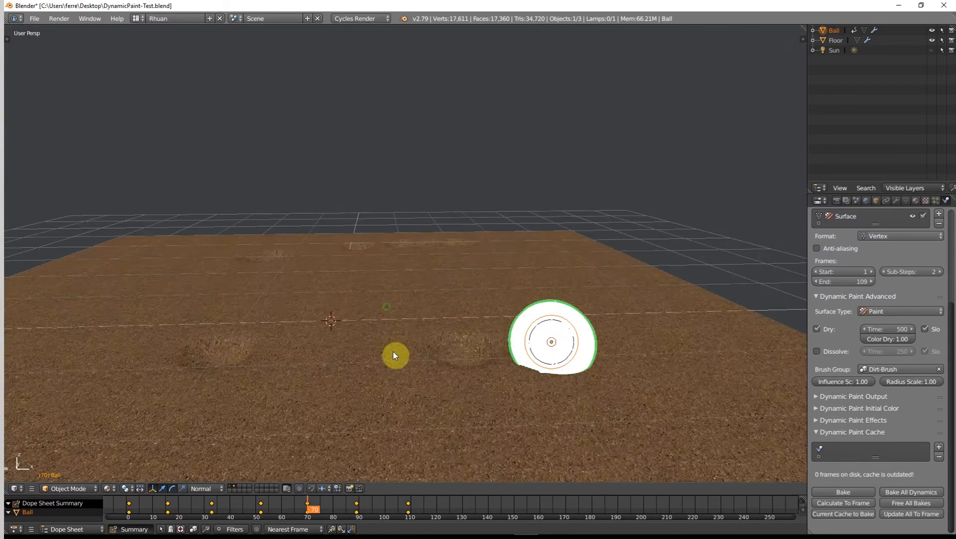
pyautogui.scroll(-5, 392, 353)
pyautogui.moveTo(317, 506); pyautogui.dragTo(376, 510)
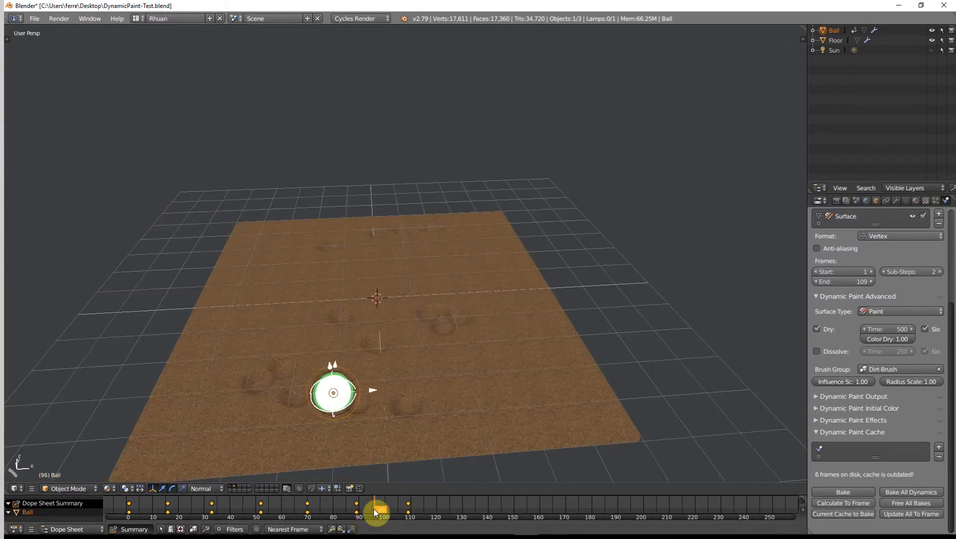
pyautogui.press('KP_1')
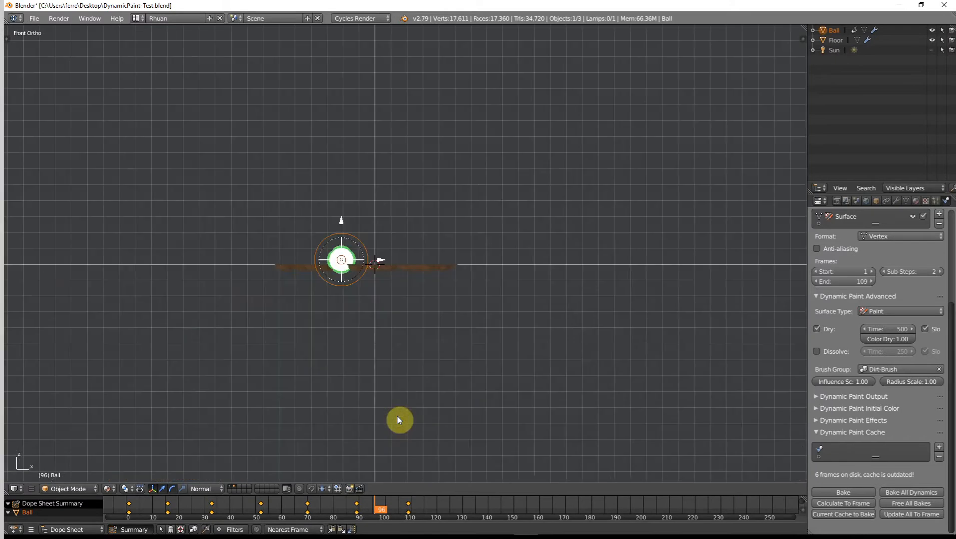
pyautogui.scroll(3, 390, 372)
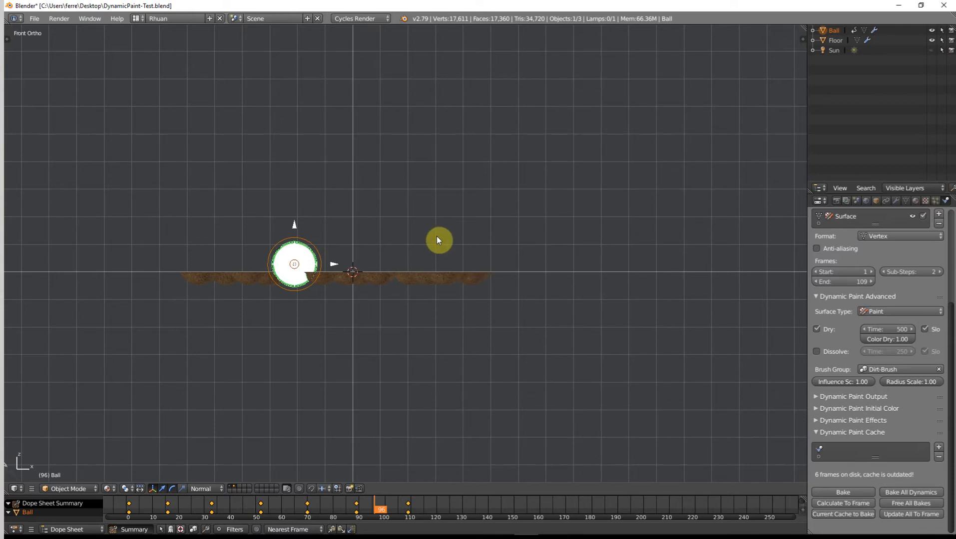
# - Rotate the ball in the right orthographic view and insert a keyframe for it at frame 96
pyautogui.press('KP_3')
pyautogui.press('r')
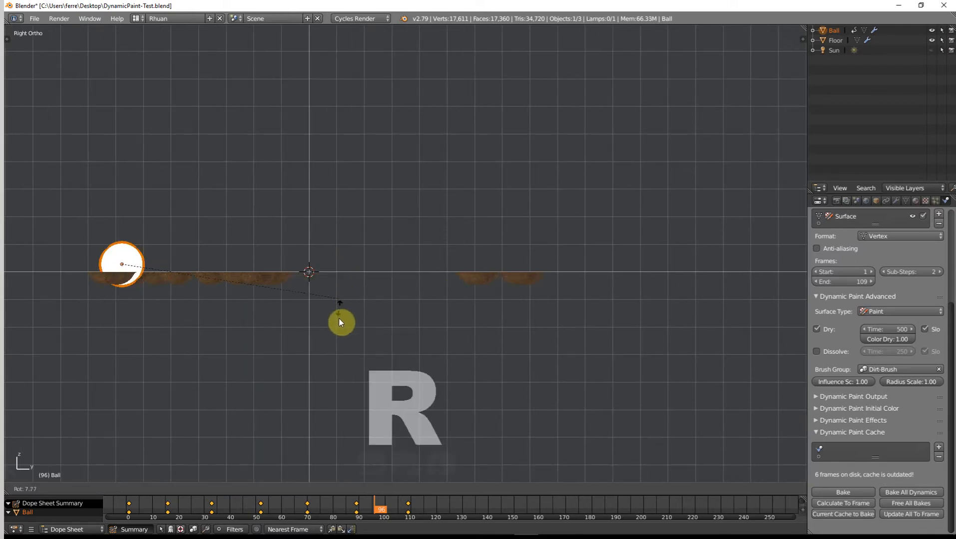
pyautogui.click(236, 381)
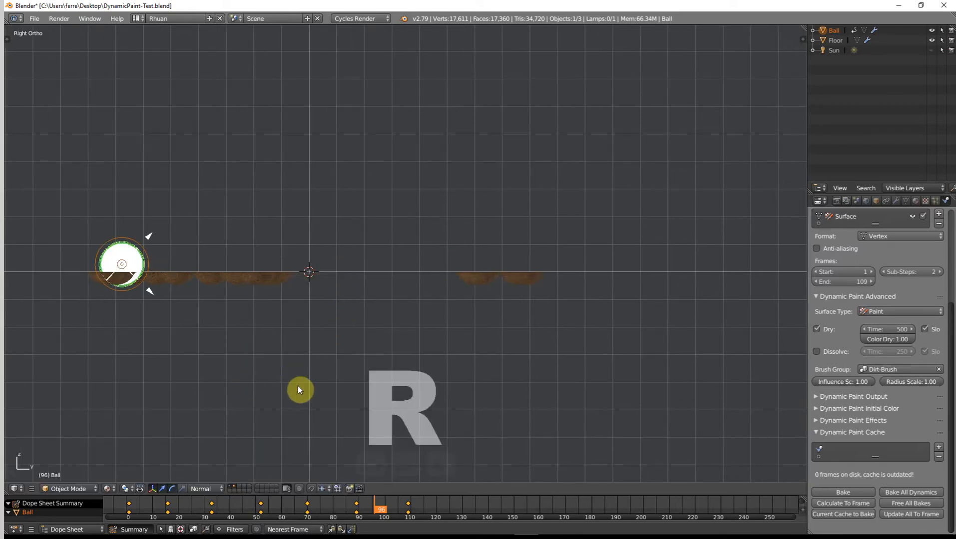
pyautogui.press('i')
pyautogui.click(375, 348)
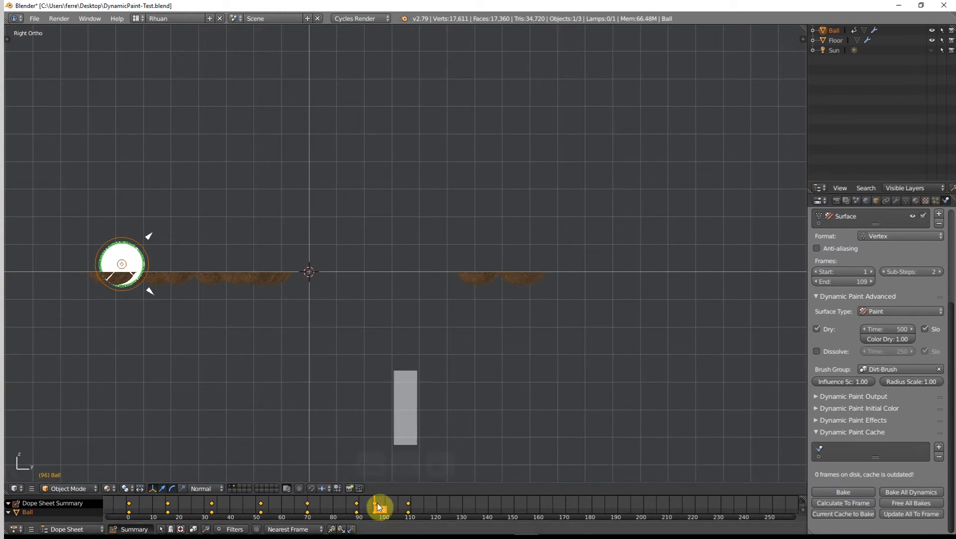
# - Move the ball's keyframe from frame 96 onto the last keyframe at frame 109 in the Dope Sheet
pyautogui.click(378, 507)
pyautogui.press('g')
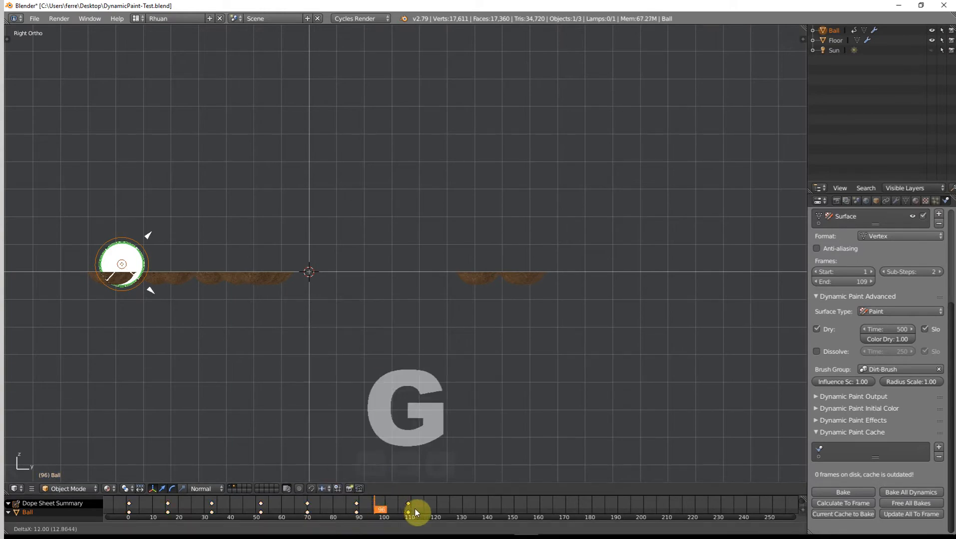
pyautogui.click(416, 509)
# - Hide the 3D manipulator, return to frame 1 and bake the Dynamic Paint cache
pyautogui.scroll(-3, 244, 298)
pyautogui.moveTo(244, 298); pyautogui.dragTo(372, 334, button='middle')
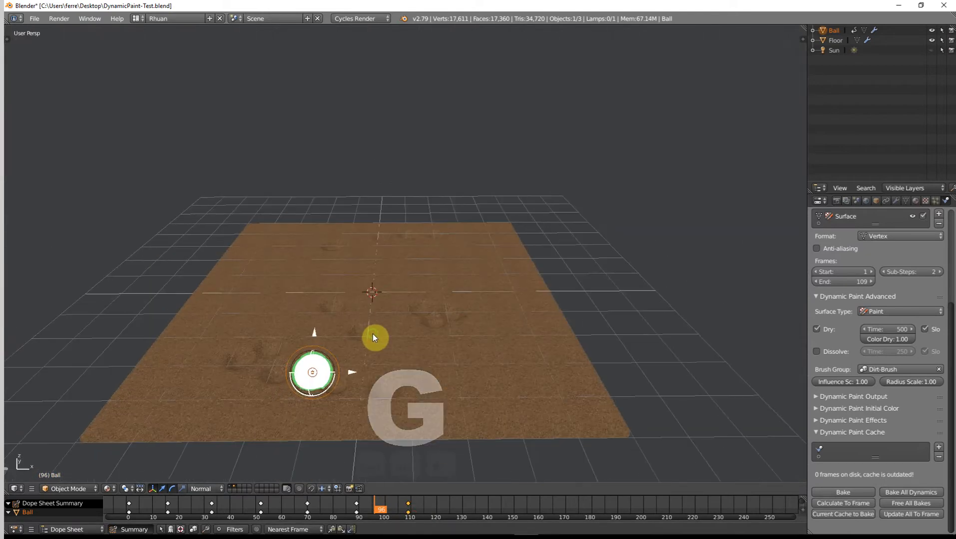
pyautogui.click(152, 490)
pyautogui.click(316, 369)
pyautogui.hotkey('shift', 'Left')
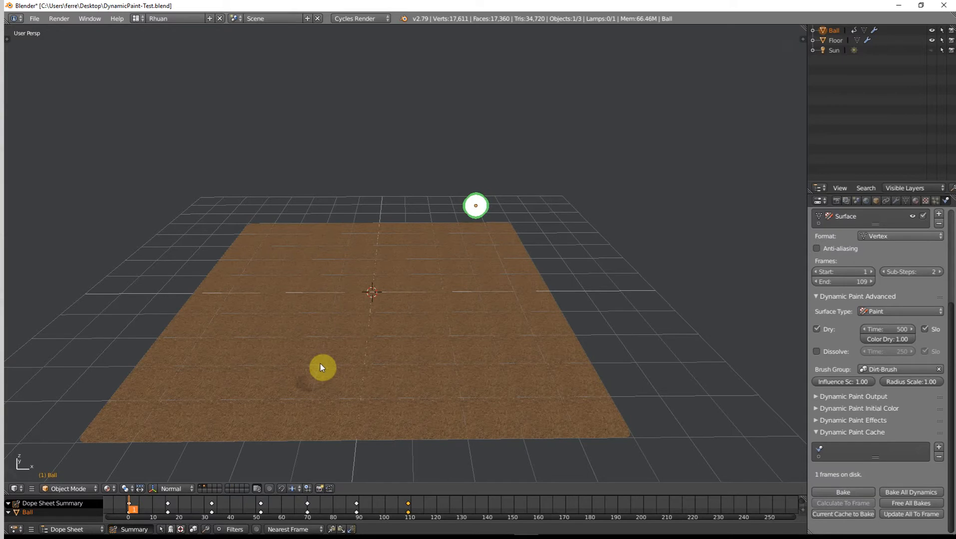
pyautogui.click(856, 492)
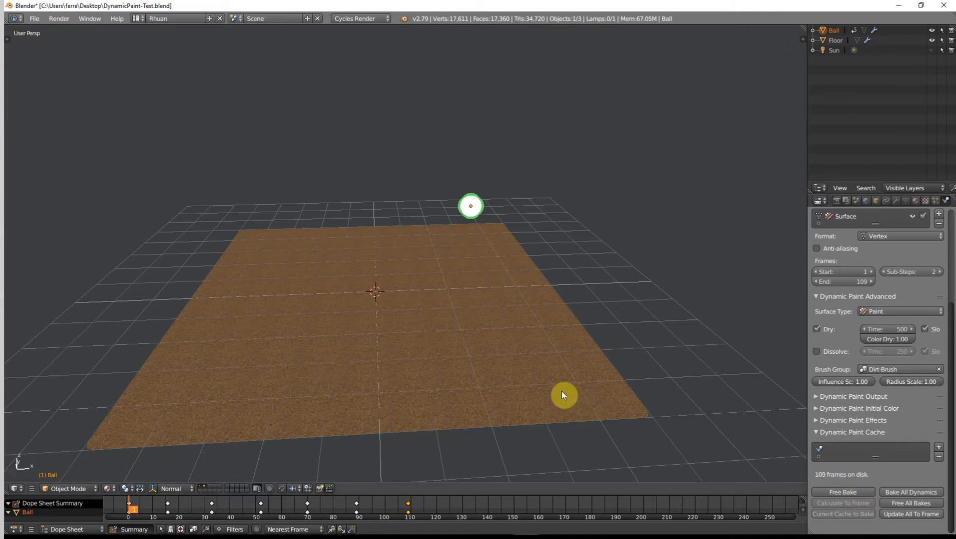
pyautogui.moveTo(471, 295); pyautogui.dragTo(496, 268, button='middle')
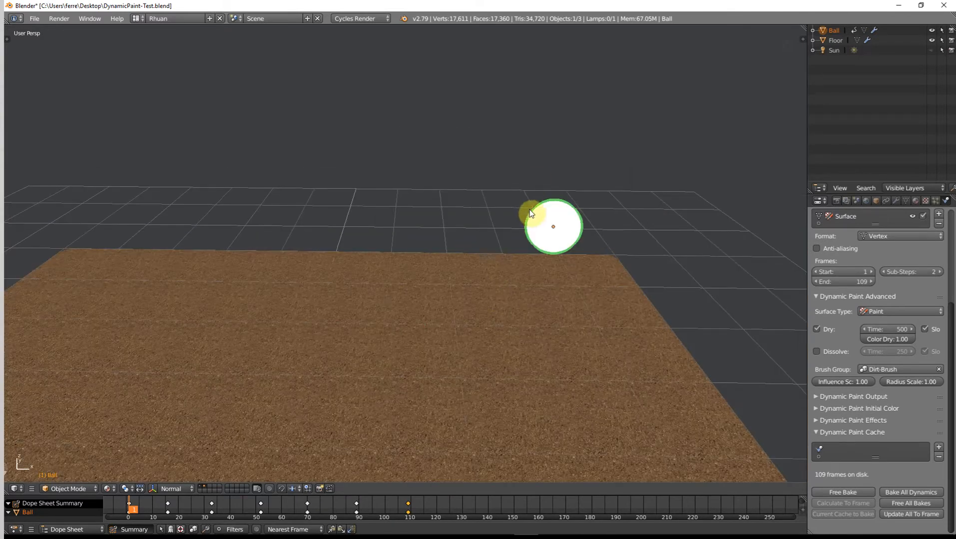
pyautogui.moveTo(550, 233); pyautogui.dragTo(495, 243, button='middle')
pyautogui.moveTo(514, 207)
pyautogui.mouseDown(button='middle')
pyautogui.moveTo(514, 272)
pyautogui.moveTo(506, 214)
pyautogui.mouseUp(button='middle')
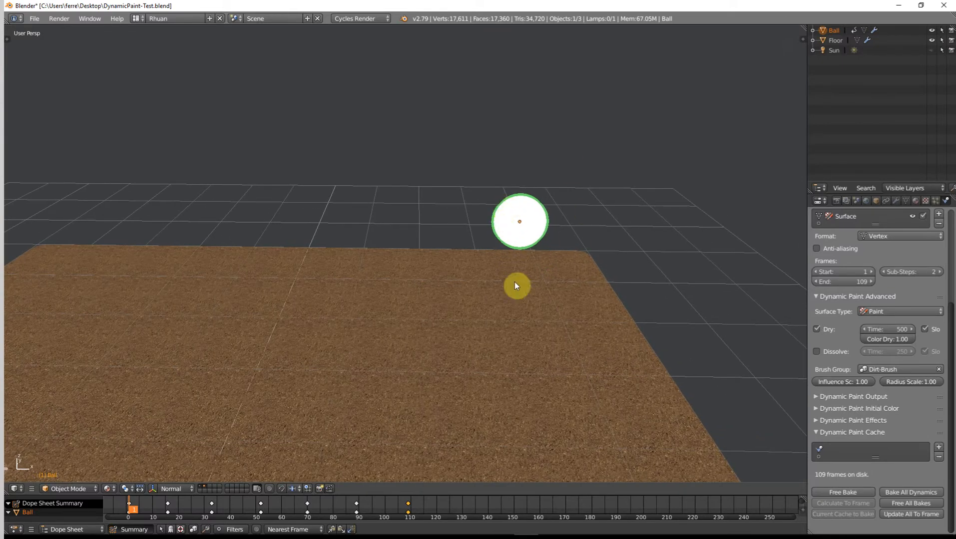
pyautogui.scroll(-5, 514, 261)
pyautogui.moveTo(514, 261); pyautogui.dragTo(403, 283, button='middle')
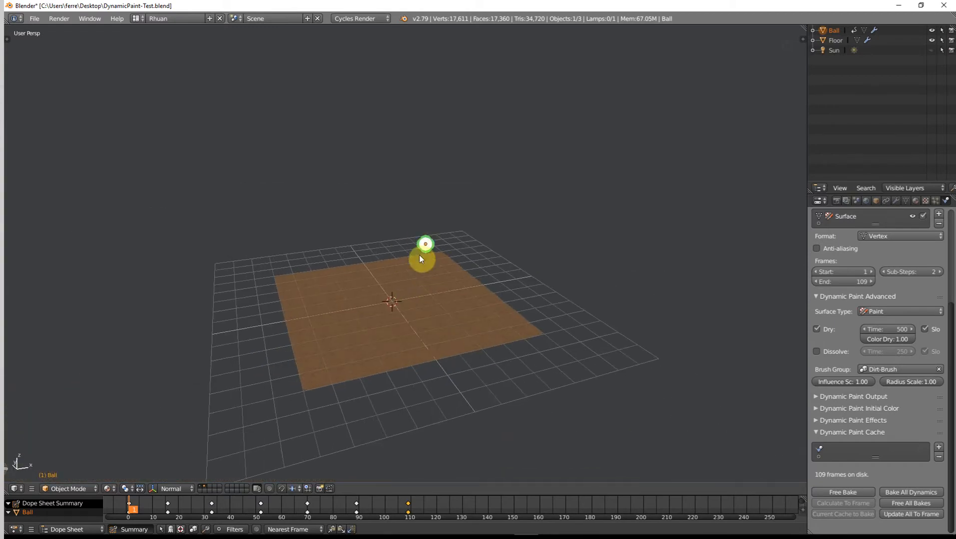
pyautogui.moveTo(413, 251); pyautogui.dragTo(443, 305, button='middle')
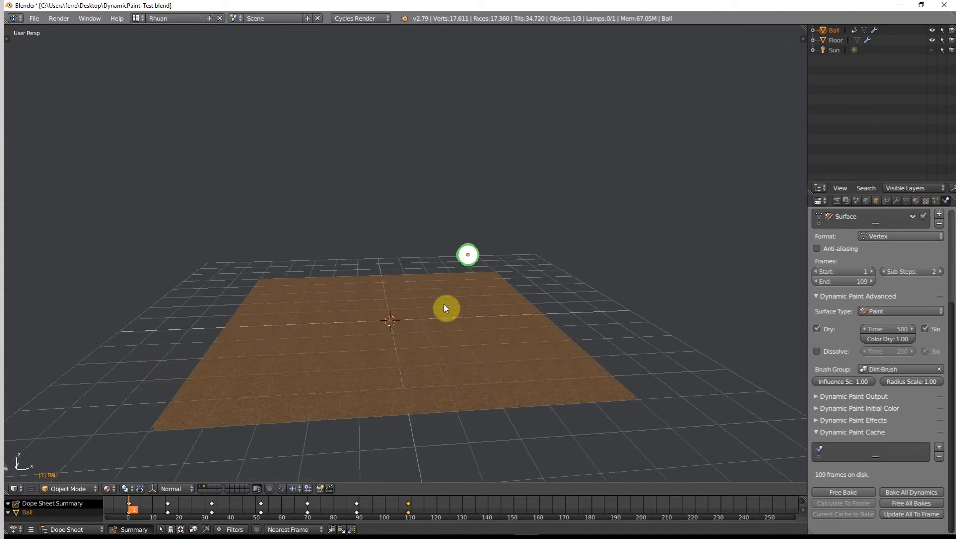
# - Add a Sun lamp at the centre of the floor and position it above the scene along the global Z axis
pyautogui.hotkey('shift', 'a')
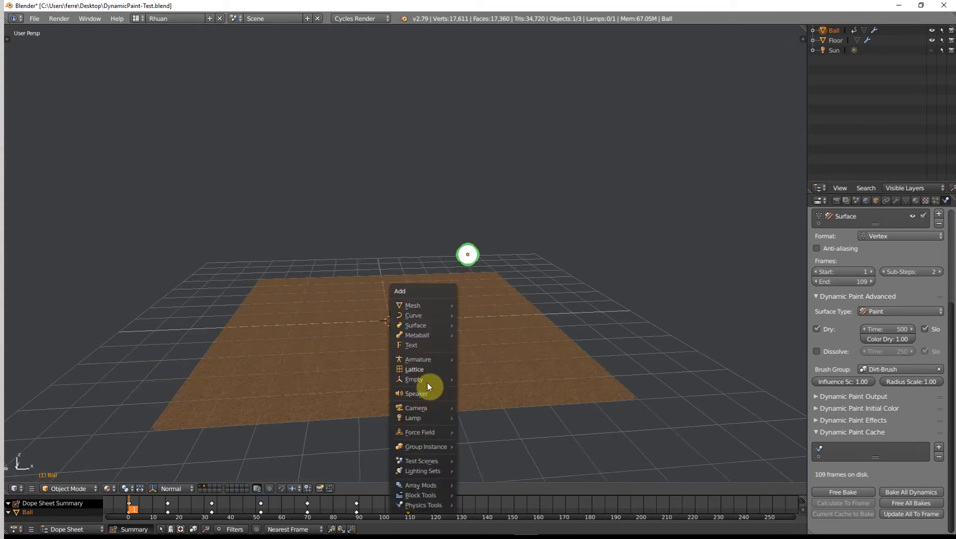
pyautogui.moveTo(427, 419)
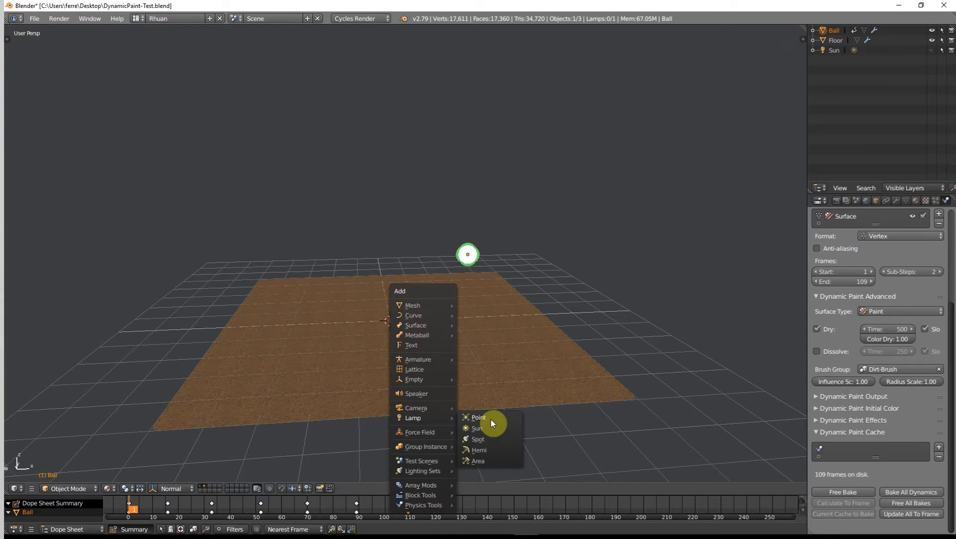
pyautogui.click(478, 429)
pyautogui.press('g')
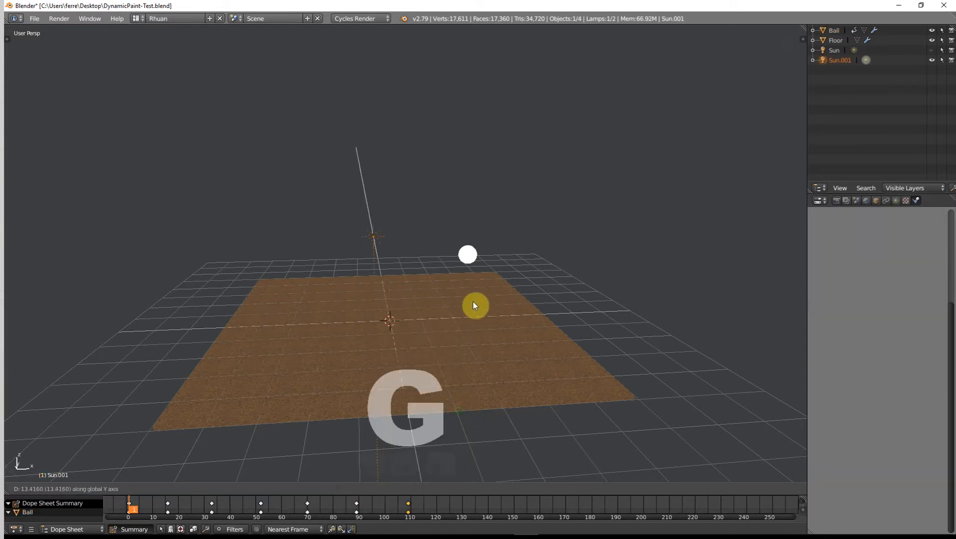
pyautogui.moveTo(434, 374); pyautogui.dragTo(545, 306, button='middle')
pyautogui.press('g')
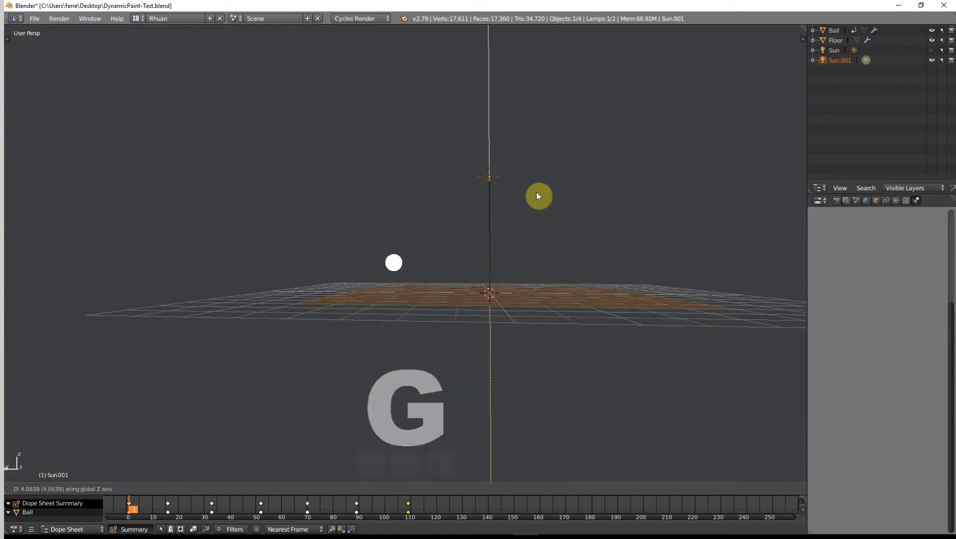
pyautogui.click(544, 100)
pyautogui.moveTo(549, 241); pyautogui.dragTo(536, 269, button='middle')
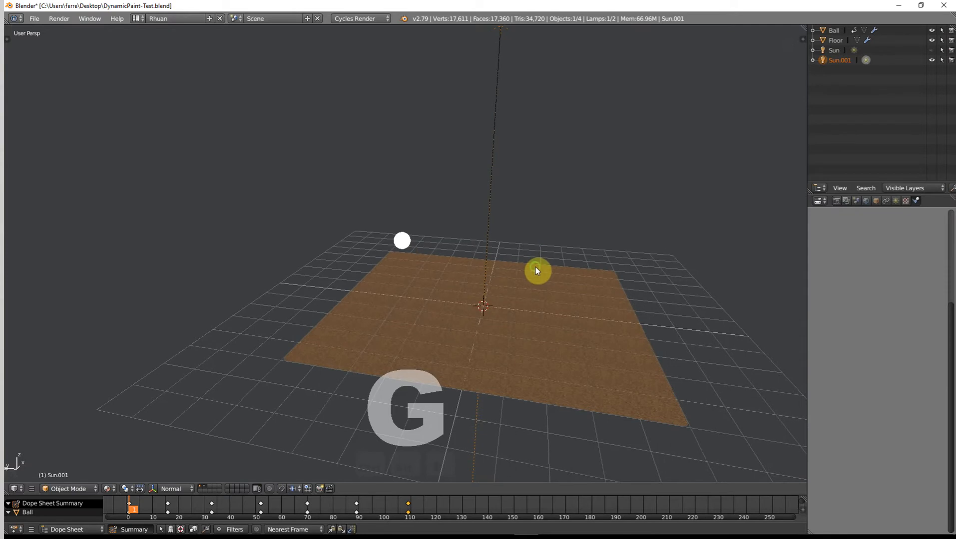
pyautogui.press('g')
pyautogui.press('z')
pyautogui.click(525, 340)
pyautogui.moveTo(524, 339); pyautogui.dragTo(502, 334, button='middle')
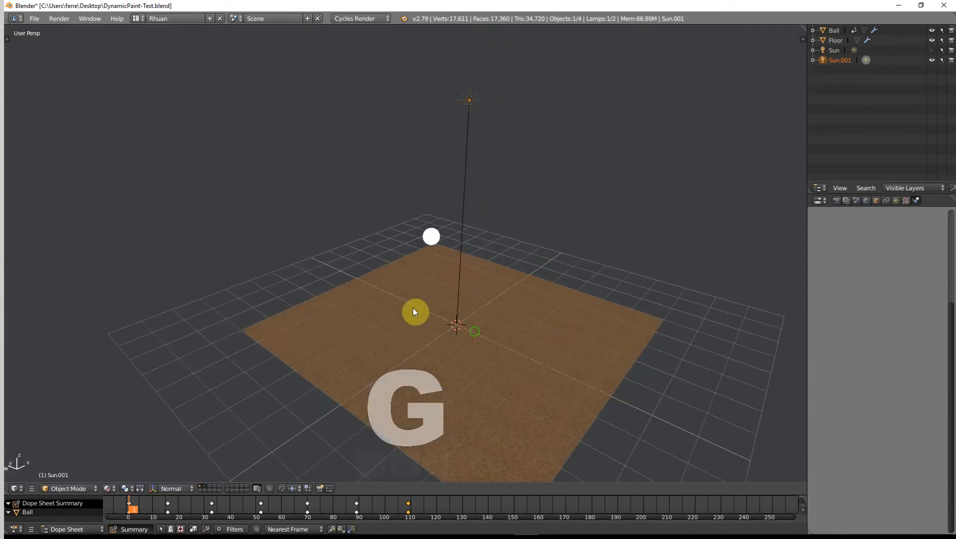
# - Select the floor and switch the screen layout to Shader
pyautogui.moveTo(414, 312); pyautogui.dragTo(400, 232, button='middle')
pyautogui.rightClick(404, 219)
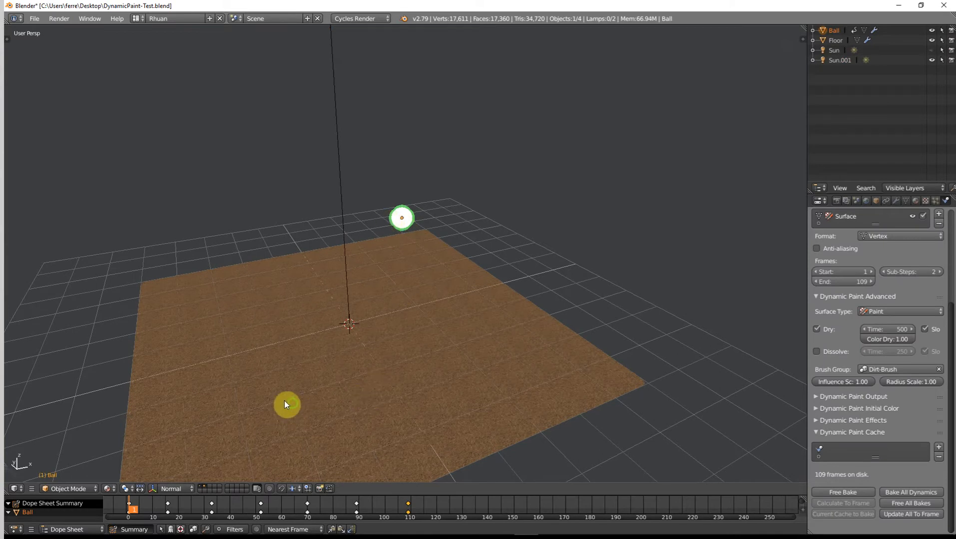
pyautogui.moveTo(286, 403); pyautogui.dragTo(256, 352, button='middle')
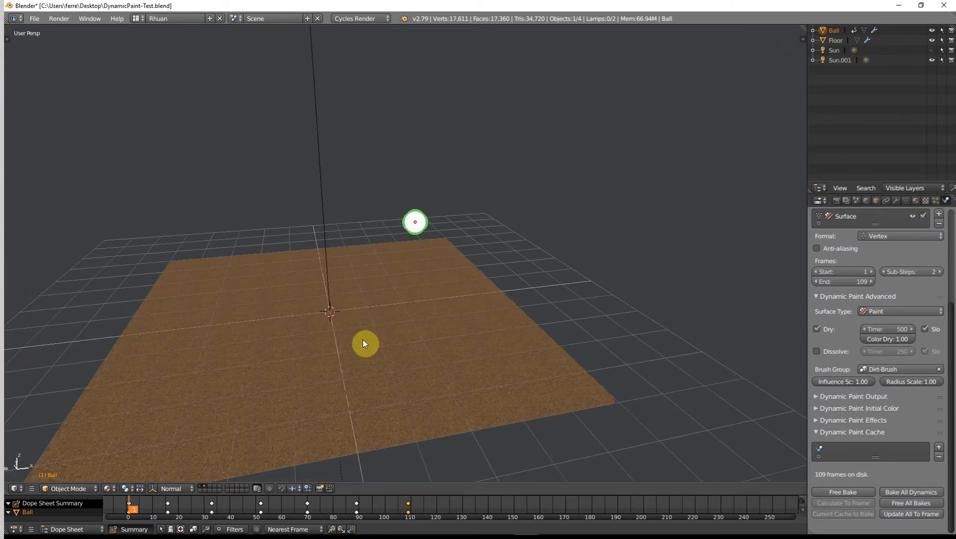
pyautogui.hotkey('ctrl', 'Right')
pyautogui.hotkey('ctrl', 'Left')
pyautogui.rightClick(363, 340)
pyautogui.hotkey('ctrl', 'Right')
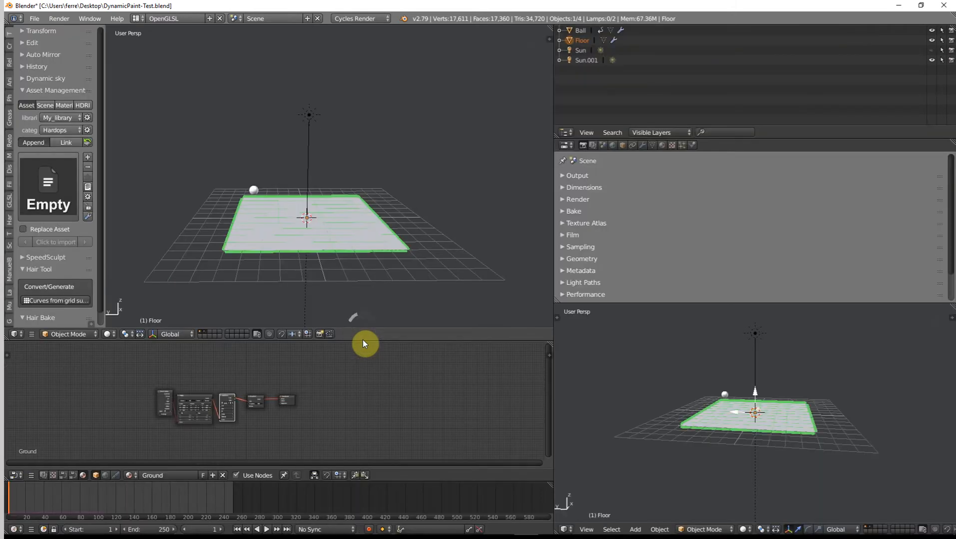
pyautogui.hotkey('ctrl', 'Right')
# - Copy the Ground material's Texture Coordinate, Mapping, Image Texture and Diffuse BSDF nodes
pyautogui.scroll(3, 454, 305)
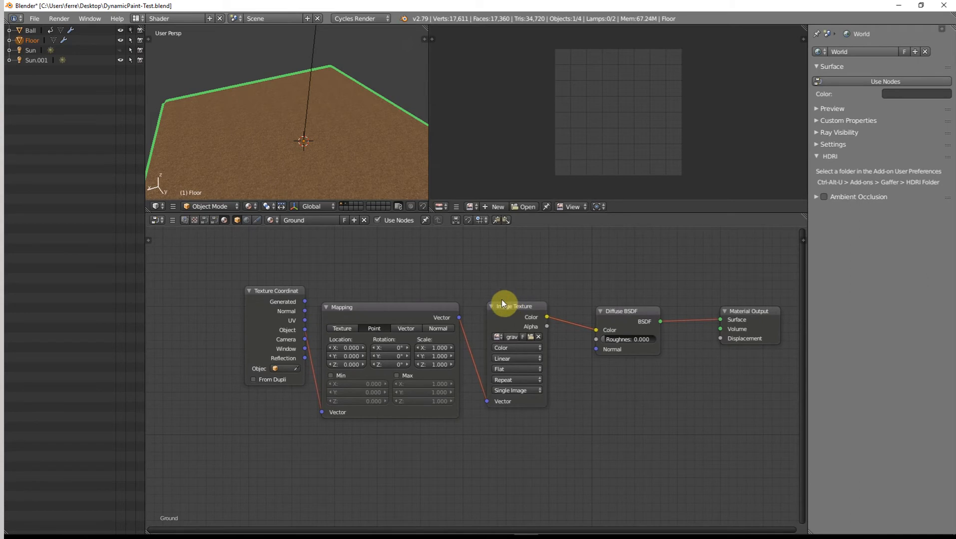
pyautogui.press('b')
pyautogui.moveTo(210, 272); pyautogui.dragTo(682, 456)
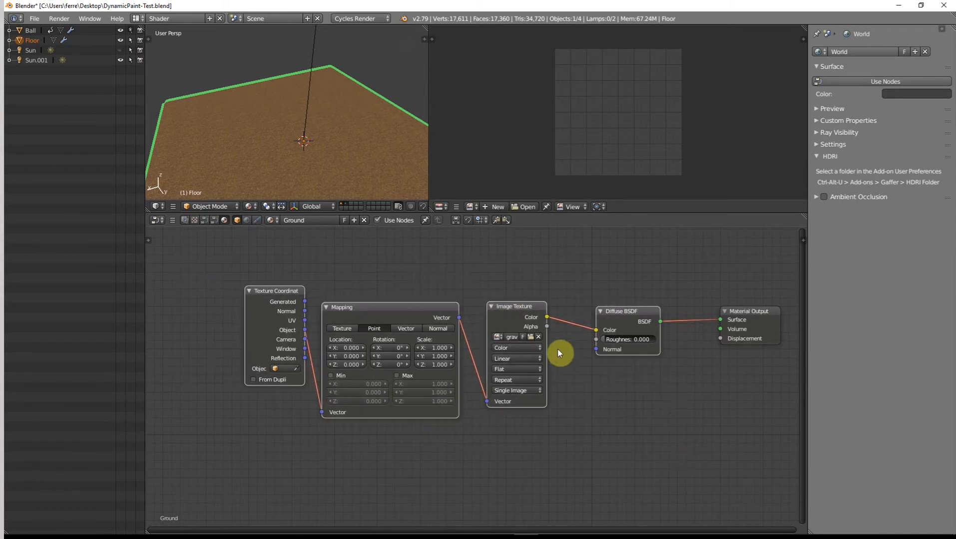
pyautogui.hotkey('ctrl', 'c')
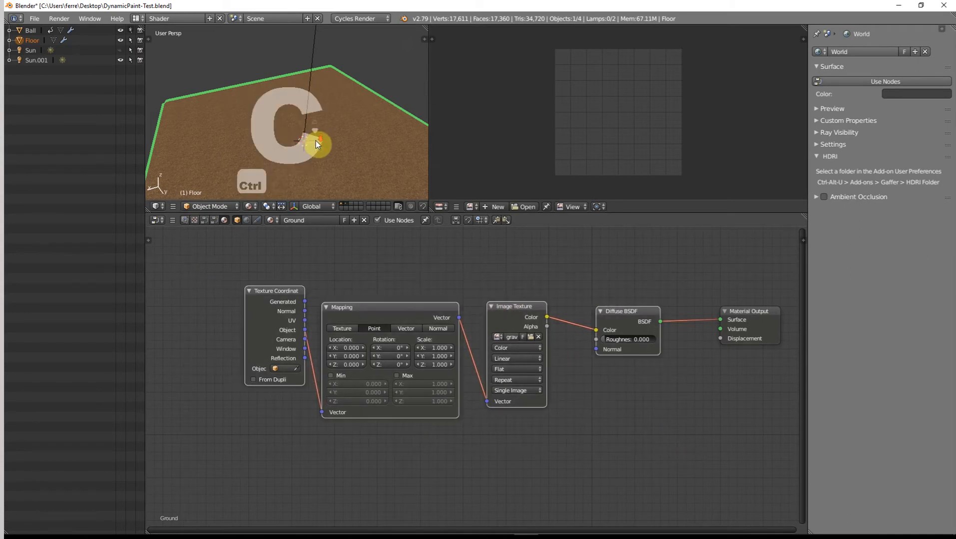
# - Select the ball and paste the copied ground nodes into its material
pyautogui.scroll(-7, 321, 139)
pyautogui.scroll(3, 301, 158)
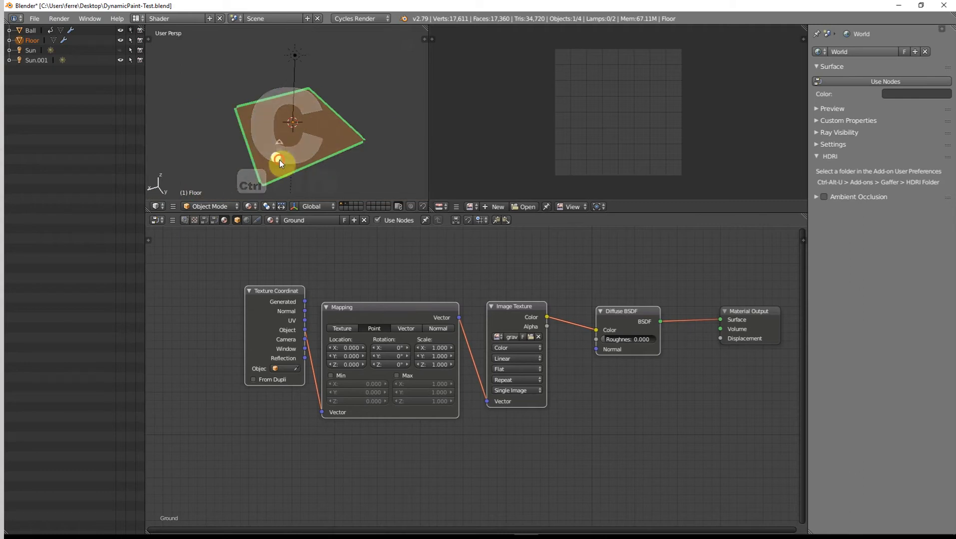
pyautogui.rightClick(279, 159)
pyautogui.scroll(-2, 408, 370)
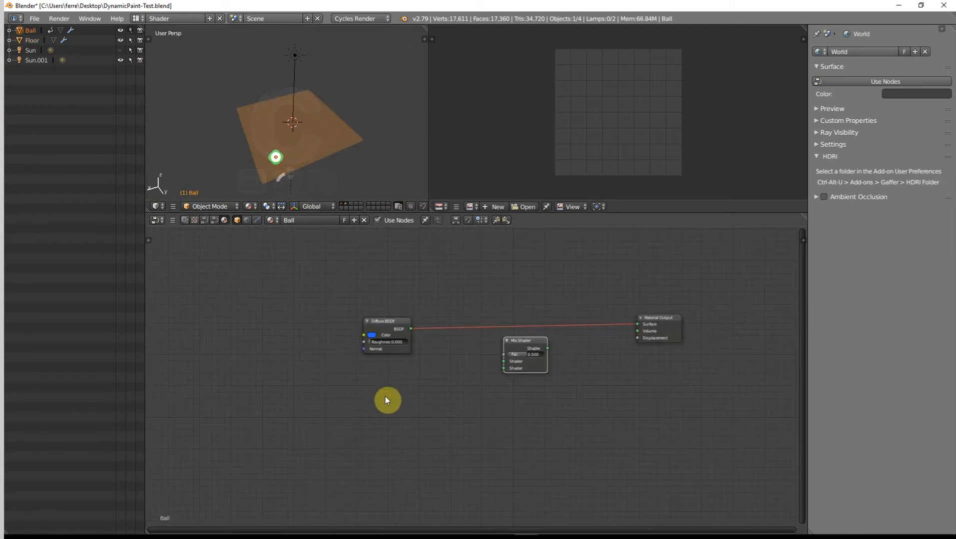
pyautogui.hotkey('ctrl', 'v')
# - Arrange the pasted Texture Coordinate, Mapping, Image Texture and Diffuse BSDF nodes in a row below the ball's blue Diffuse BSDF
pyautogui.moveTo(357, 325); pyautogui.dragTo(358, 391)
pyautogui.moveTo(276, 336); pyautogui.dragTo(262, 399)
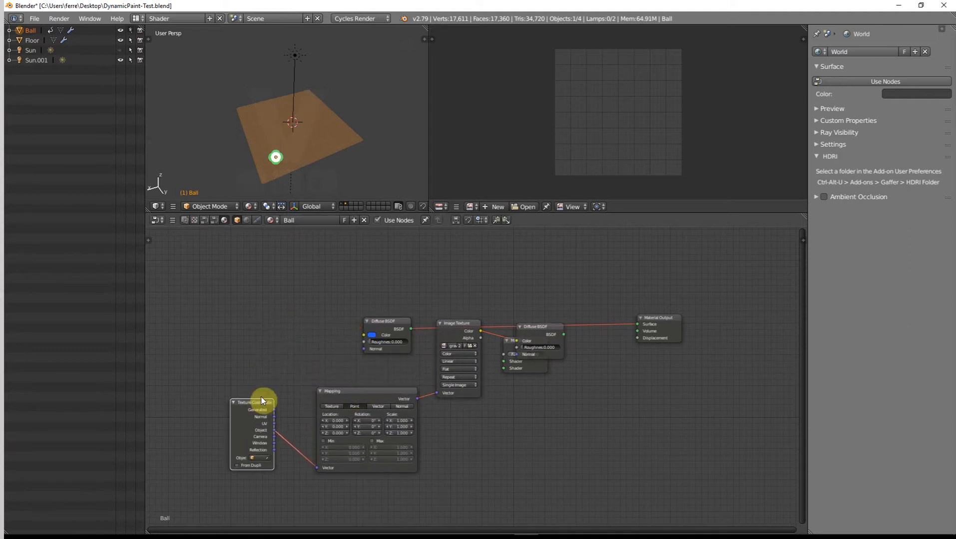
pyautogui.moveTo(458, 329); pyautogui.dragTo(459, 381)
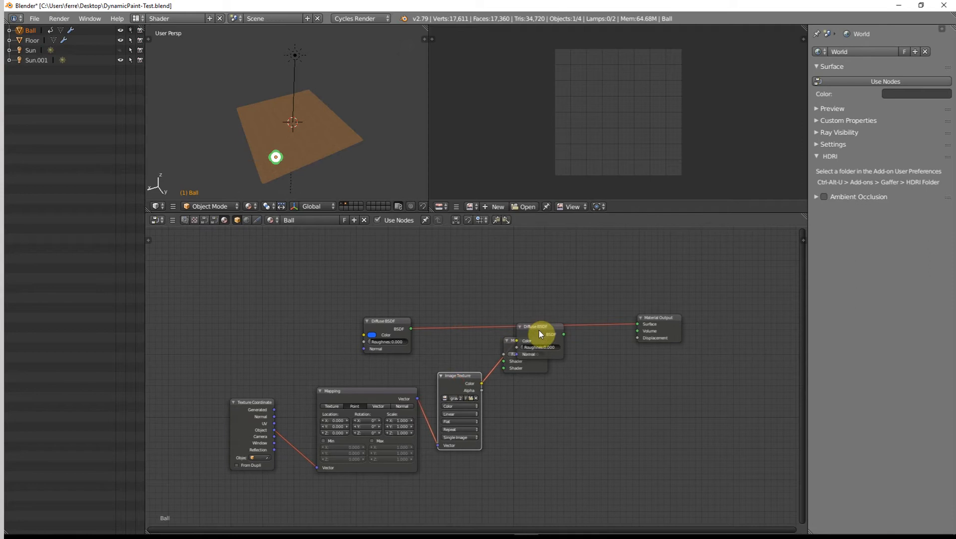
pyautogui.moveTo(539, 330); pyautogui.dragTo(530, 396)
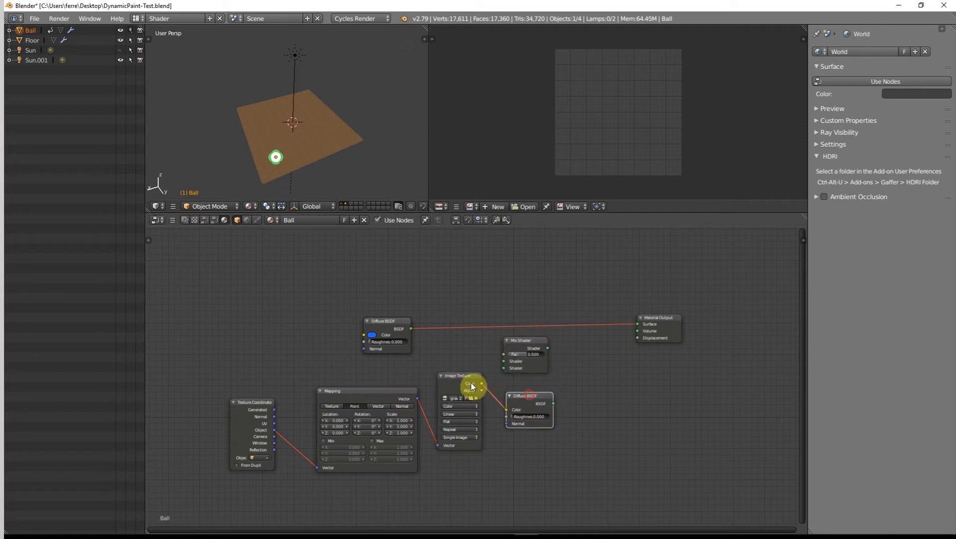
pyautogui.moveTo(463, 377); pyautogui.dragTo(464, 390)
pyautogui.click(376, 274)
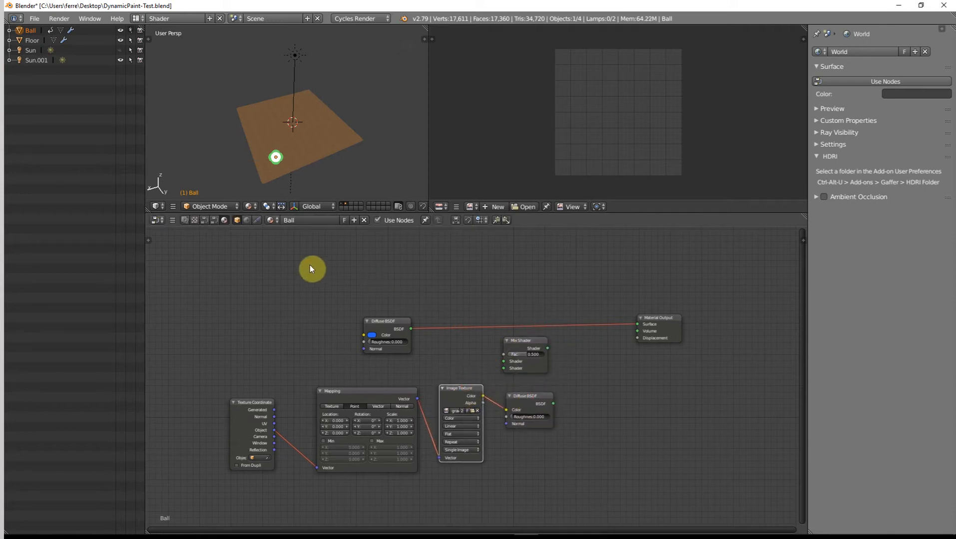
# - Add an Attribute input node for the Dirt vertex colors and place it above the blue Diffuse BSDF
pyautogui.hotkey('shift', 'a')
pyautogui.moveTo(307, 281)
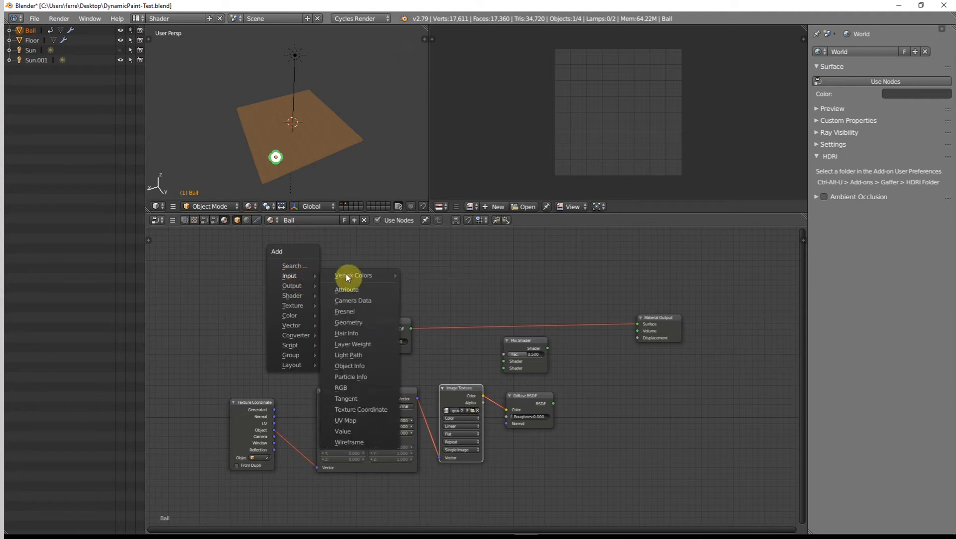
pyautogui.moveTo(356, 276)
pyautogui.click(447, 276)
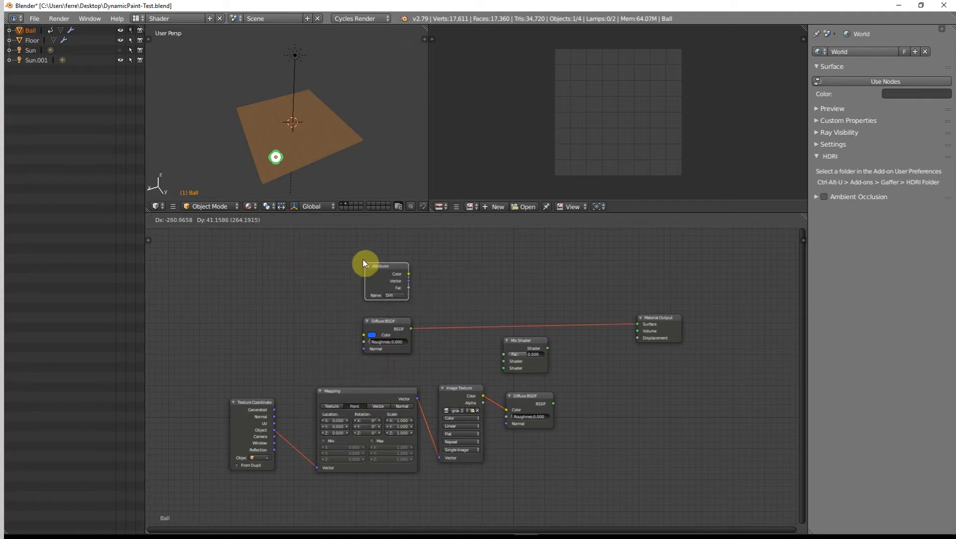
pyautogui.click(362, 259)
# - Insert the Mix Shader node into the link between the blue Diffuse BSDF and the Material Output
pyautogui.moveTo(432, 360); pyautogui.dragTo(350, 327, button='middle')
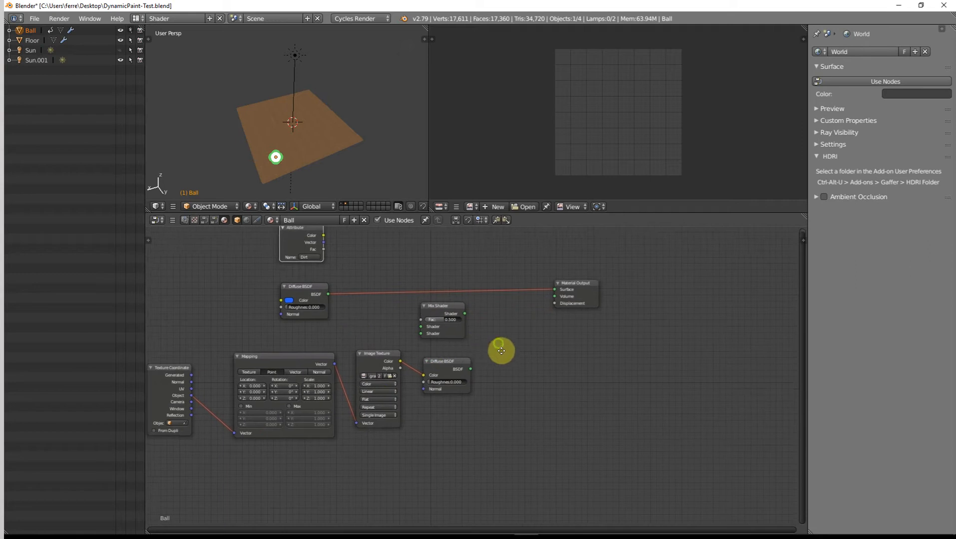
pyautogui.moveTo(502, 349); pyautogui.dragTo(505, 378, button='middle')
pyautogui.moveTo(449, 335); pyautogui.dragTo(458, 307)
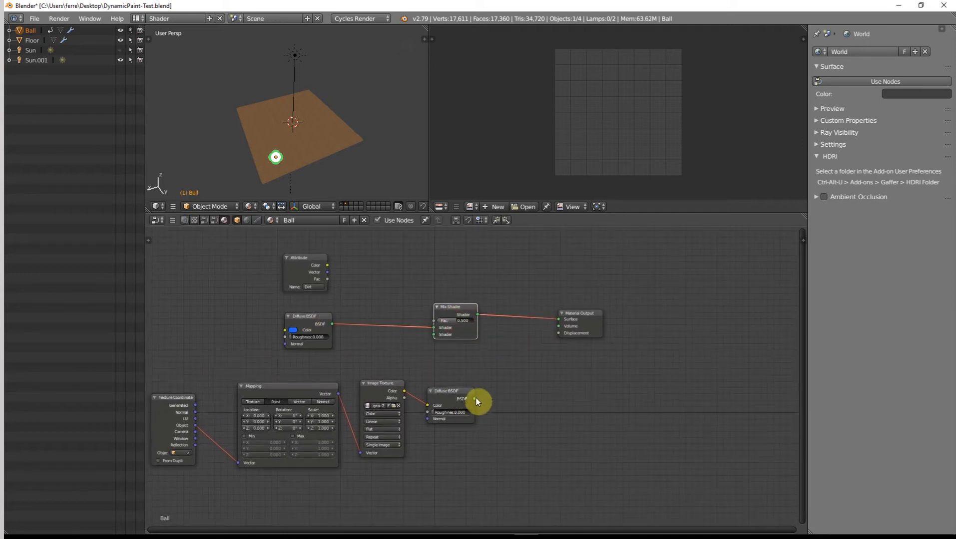
# - Connect the textured Diffuse BSDF to the Mix Shader's second shader input and the Attribute's Color to its Fac
pyautogui.moveTo(473, 399); pyautogui.dragTo(486, 384)
pyautogui.moveTo(422, 351); pyautogui.dragTo(500, 310)
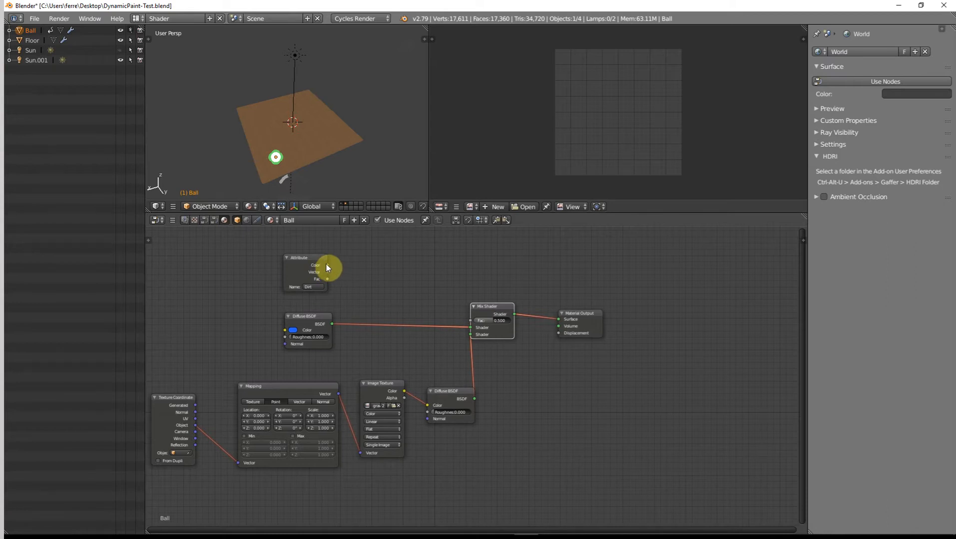
pyautogui.moveTo(328, 265); pyautogui.dragTo(473, 320)
pyautogui.moveTo(313, 258); pyautogui.dragTo(322, 256)
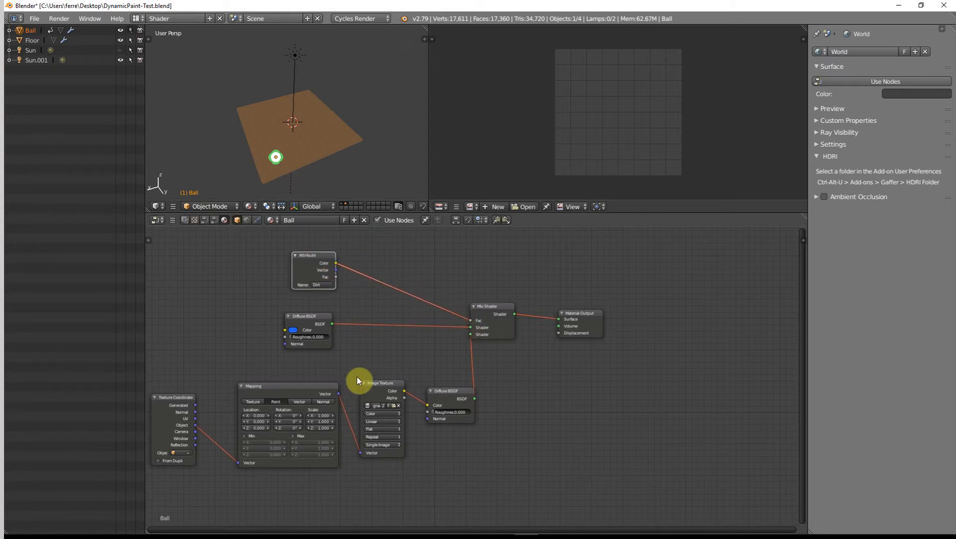
# - Nudge the Mix Shader node slightly toward the Material Output and switch back to the Rhuan screen layout
pyautogui.moveTo(498, 305); pyautogui.dragTo(505, 304)
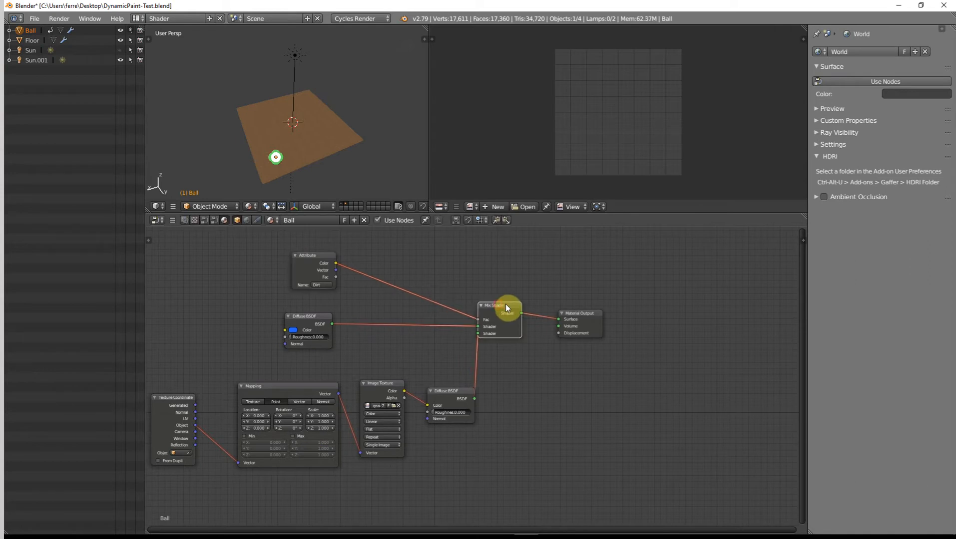
pyautogui.hotkey('ctrl', 'Left')
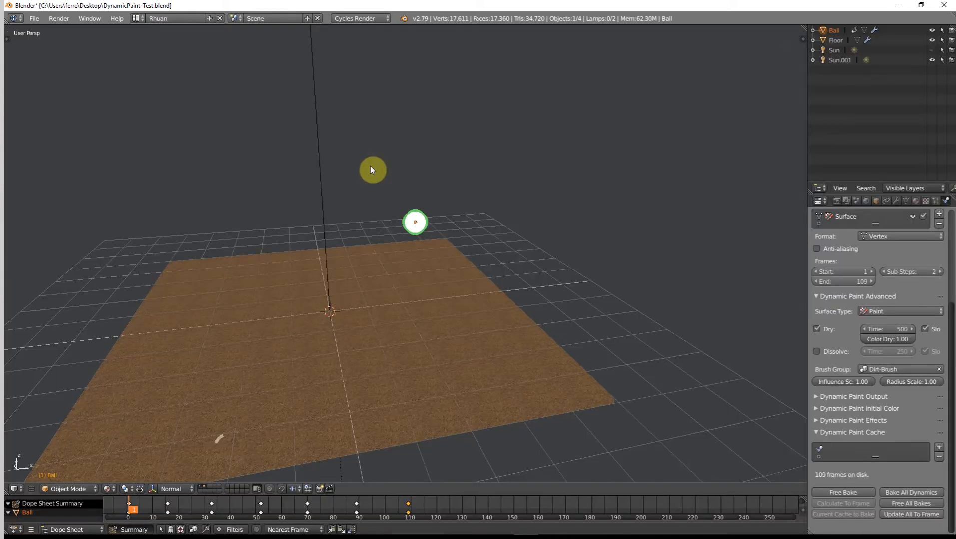
pyautogui.moveTo(341, 247); pyautogui.dragTo(454, 299, button='middle')
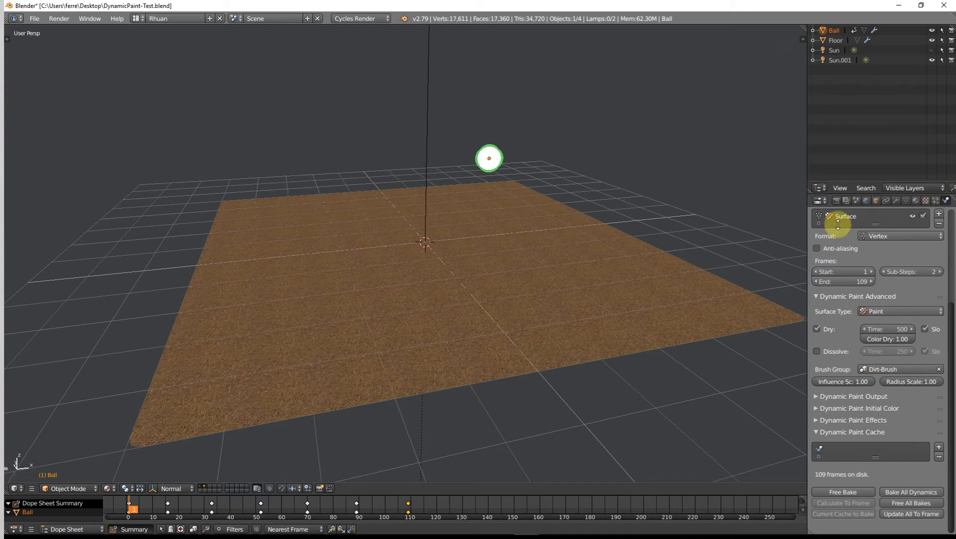
# - Set the scene's render output file format to FFmpeg video
pyautogui.click(835, 201)
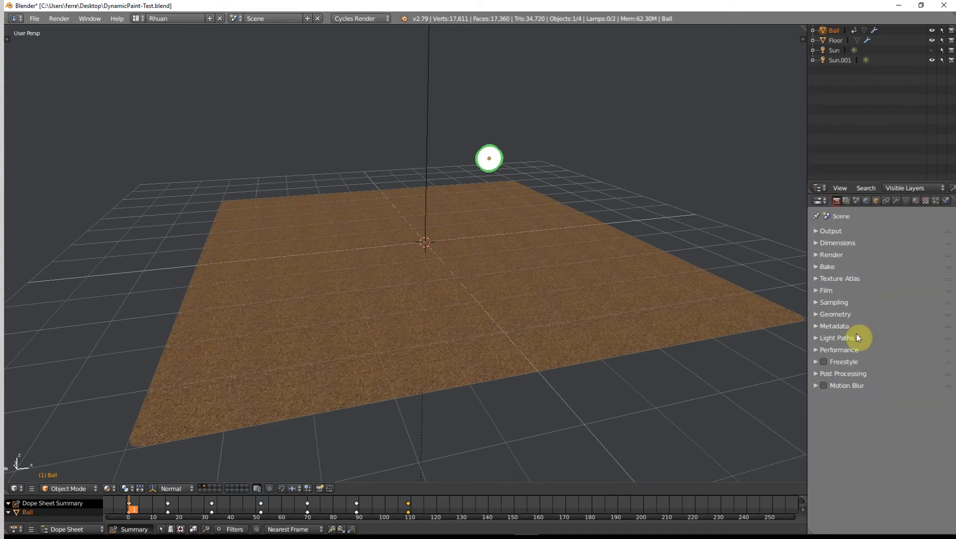
pyautogui.click(833, 303)
pyautogui.click(814, 302)
pyautogui.click(822, 255)
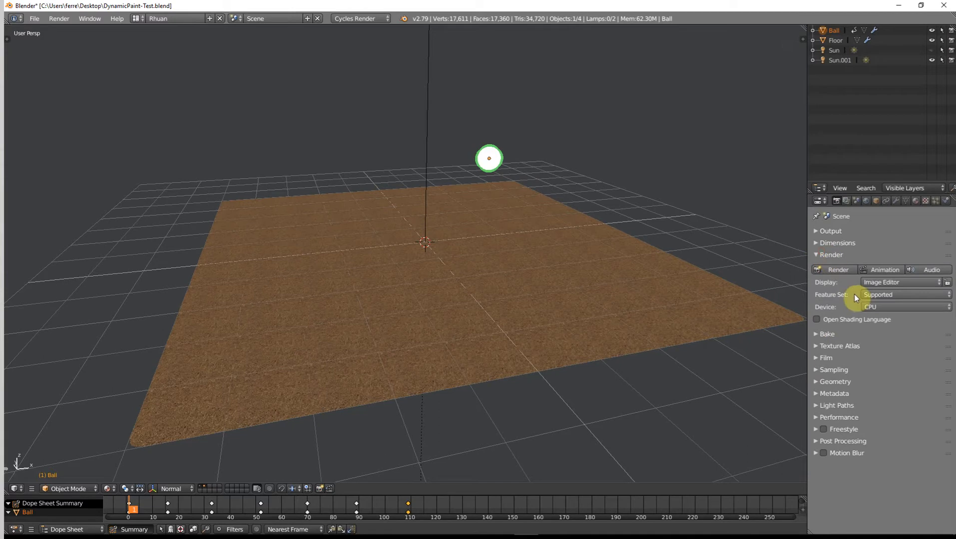
pyautogui.click(816, 243)
pyautogui.click(823, 245)
pyautogui.click(821, 255)
pyautogui.click(830, 234)
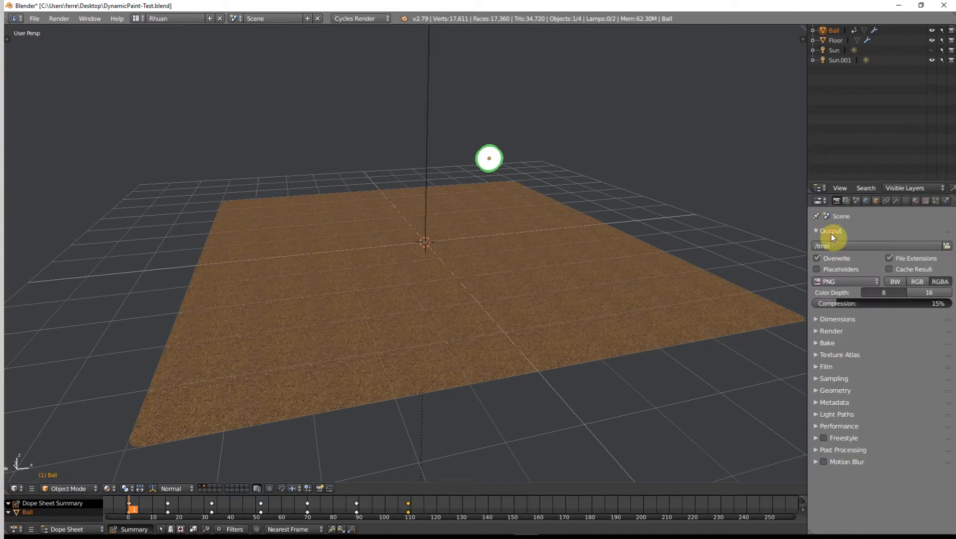
pyautogui.click(827, 283)
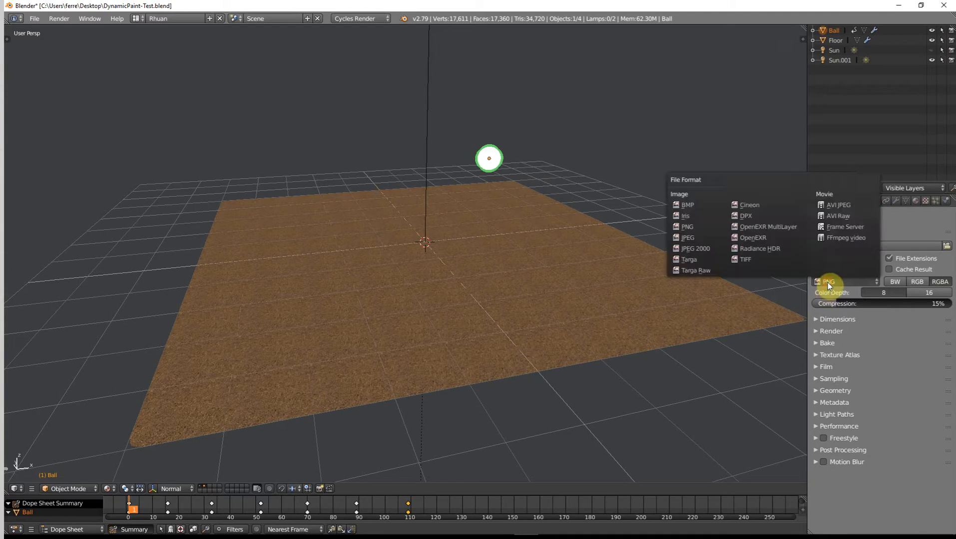
pyautogui.click(844, 239)
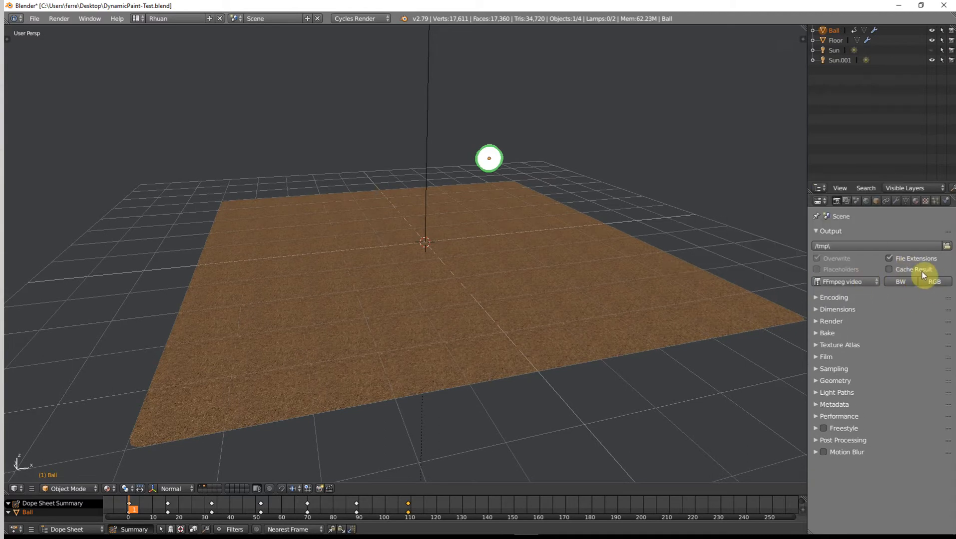
# - Apply the h264 in MP4 preset to the video encoding settings
pyautogui.click(839, 299)
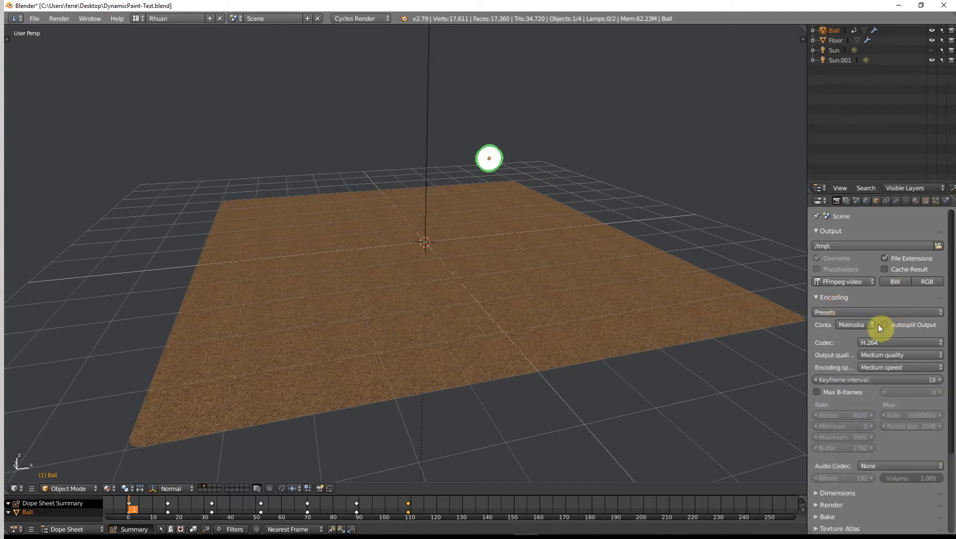
pyautogui.click(855, 313)
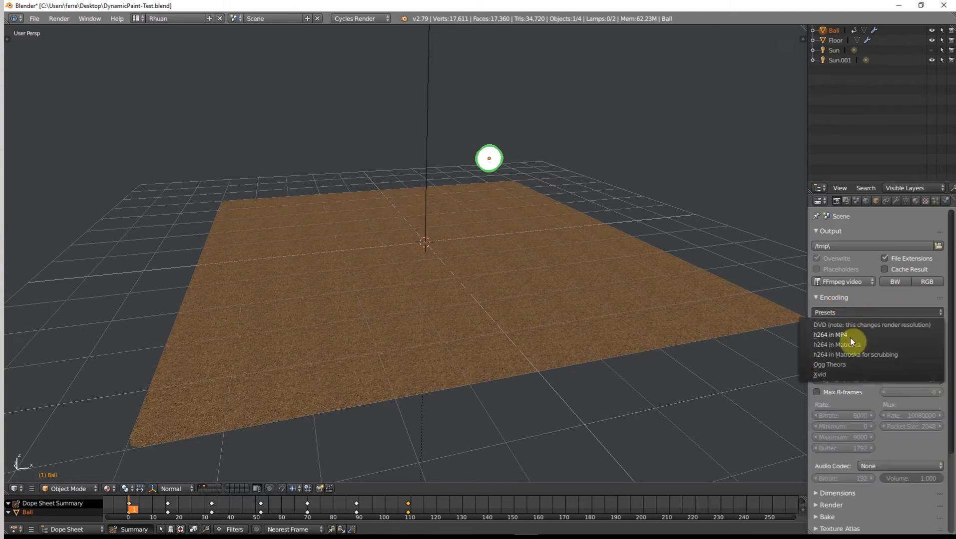
pyautogui.click(837, 336)
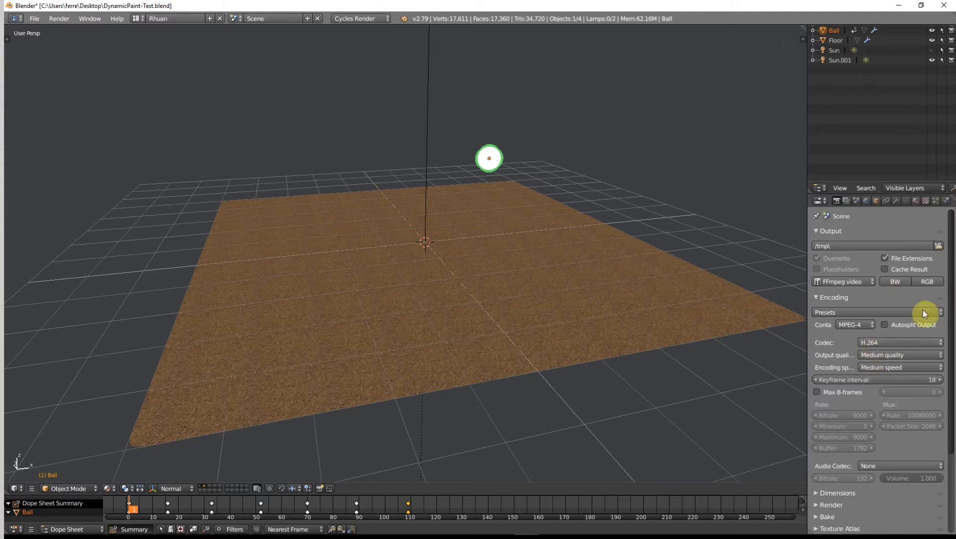
# - Set the render output path to a file called Dynamicpaint on the Desktop
pyautogui.click(938, 245)
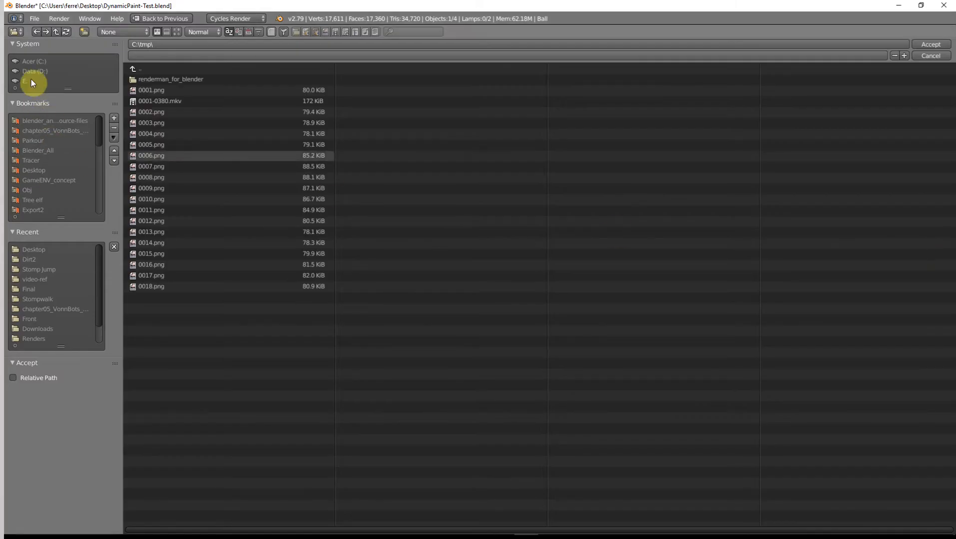
pyautogui.click(40, 169)
pyautogui.click(149, 59)
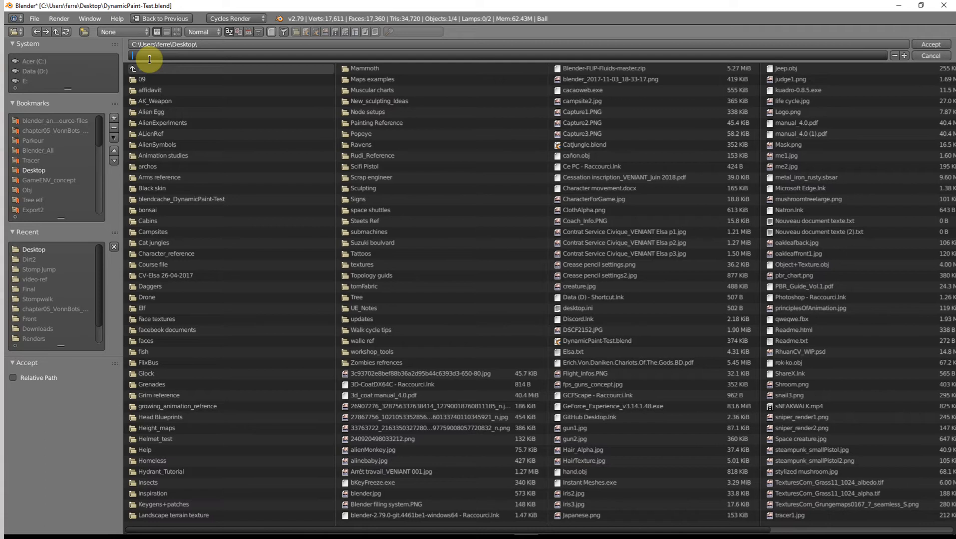
pyautogui.write('Dynamicpaint')
pyautogui.press('Return')
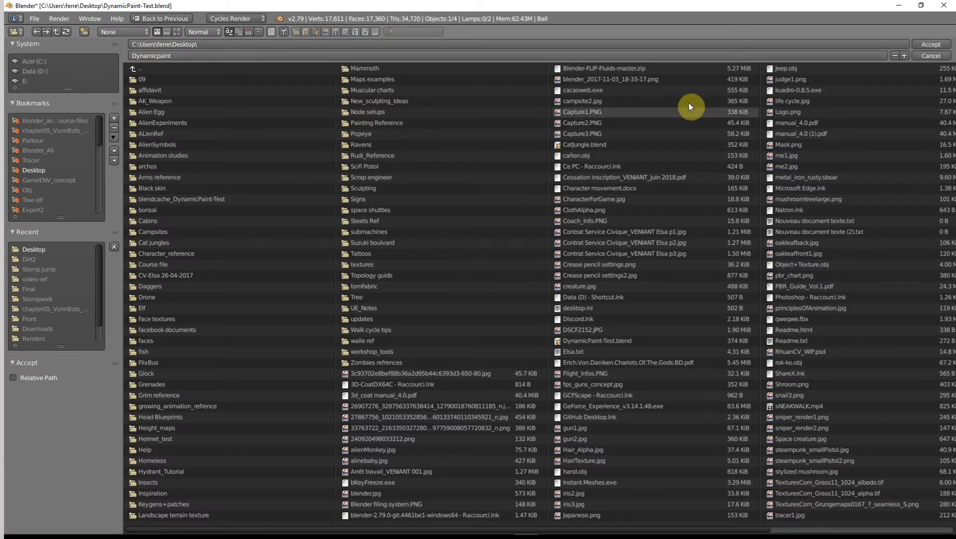
pyautogui.click(926, 43)
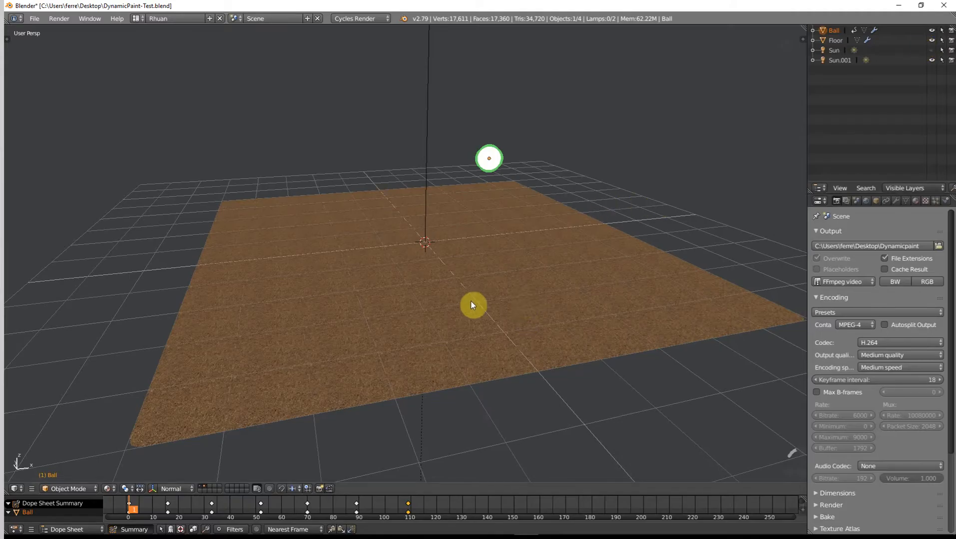
pyautogui.click(819, 232)
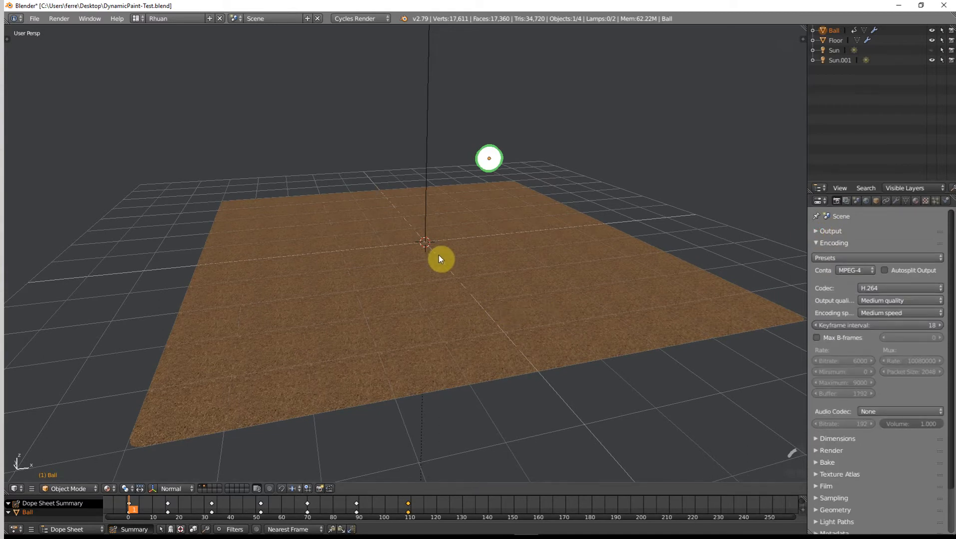
# - Play the animation to frame 57 and preview a render border around the ball and its track in Rendered shading
pyautogui.hotkey('alt', 'a')
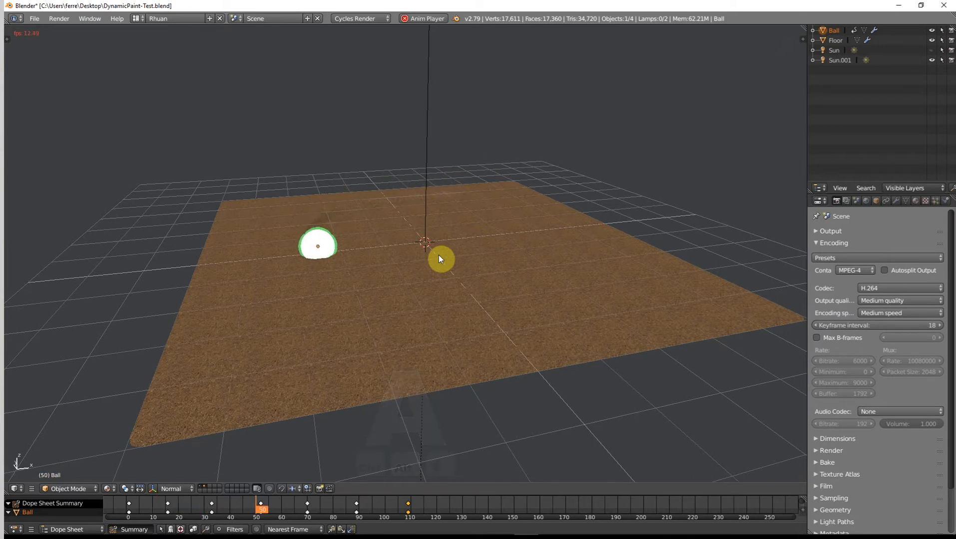
pyautogui.hotkey('alt', 'a')
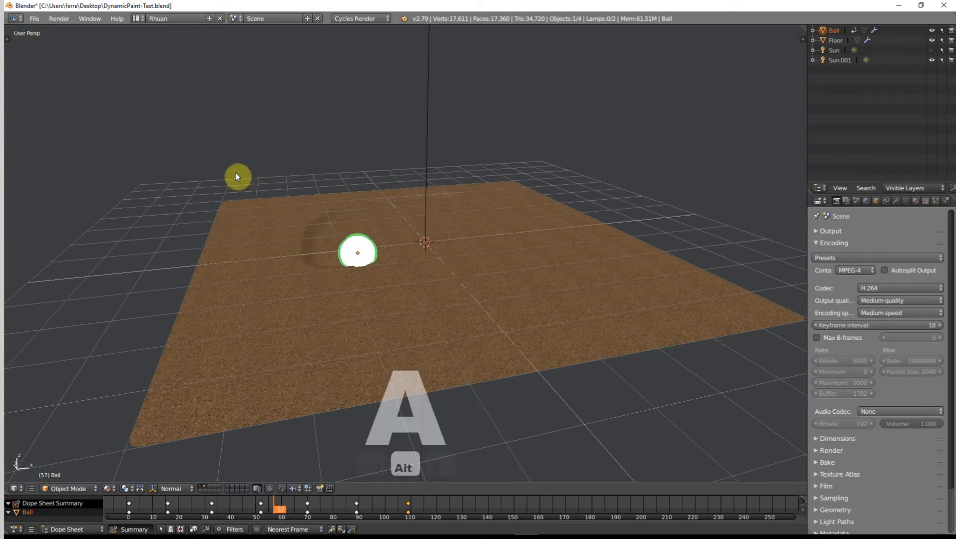
pyautogui.hotkey('ctrl', 'b')
pyautogui.moveTo(213, 159); pyautogui.dragTo(537, 384)
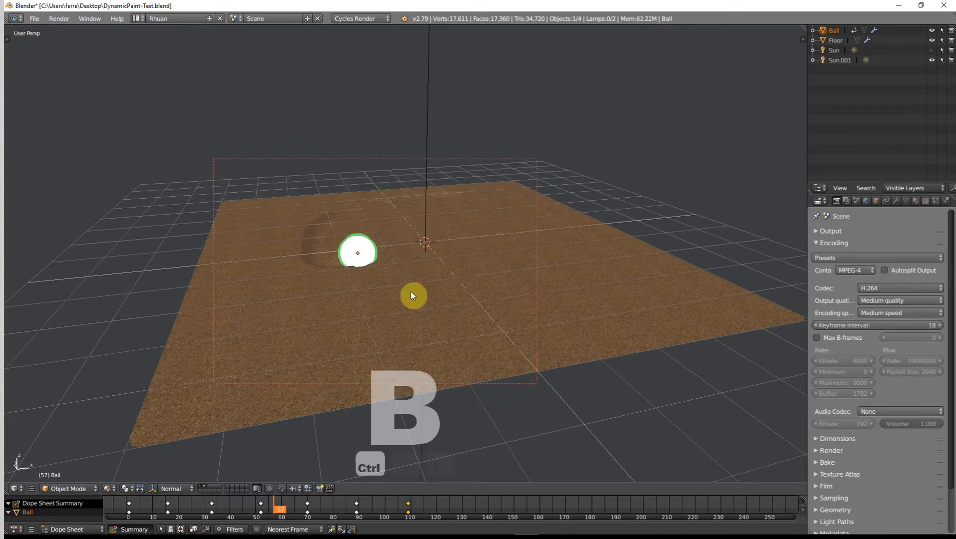
pyautogui.hotkey('shift', 'z')
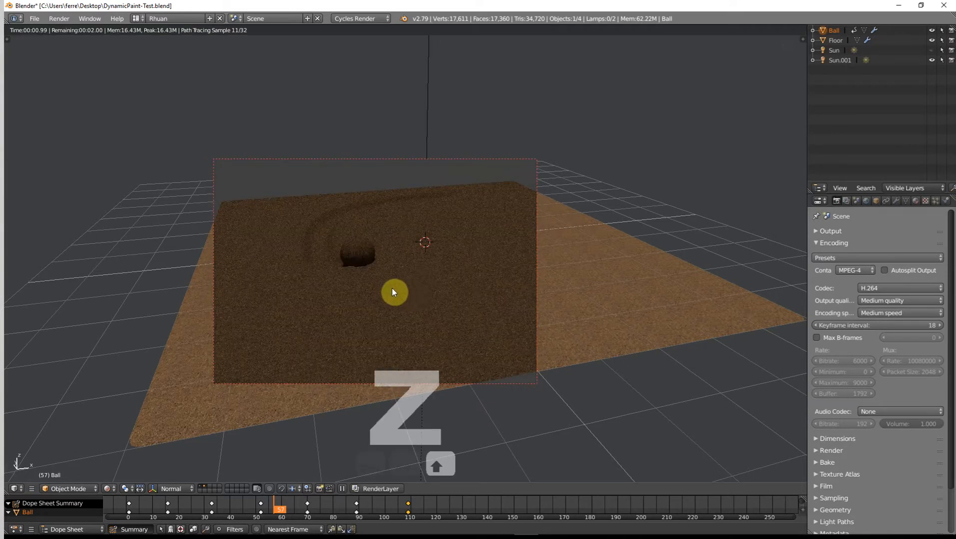
pyautogui.scroll(5, 364, 263)
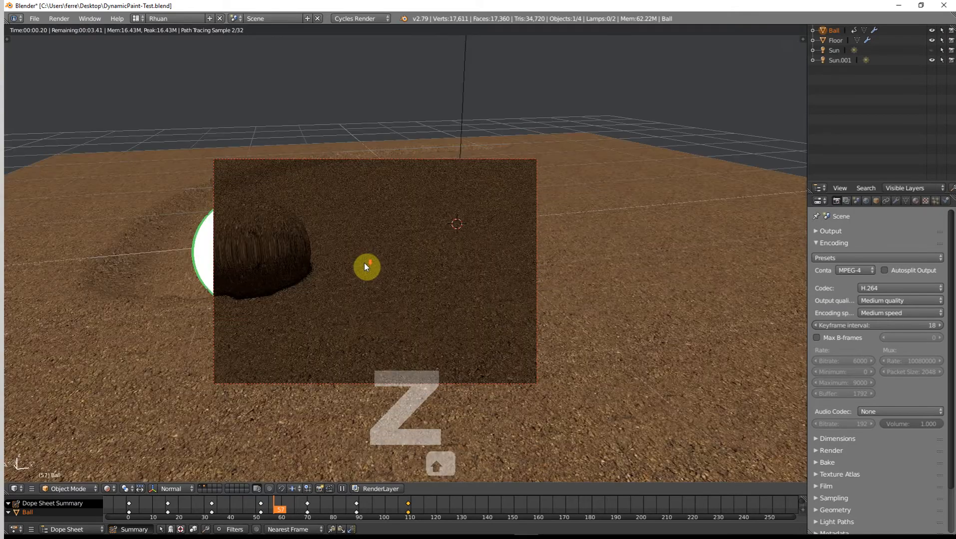
pyautogui.scroll(-3, 365, 263)
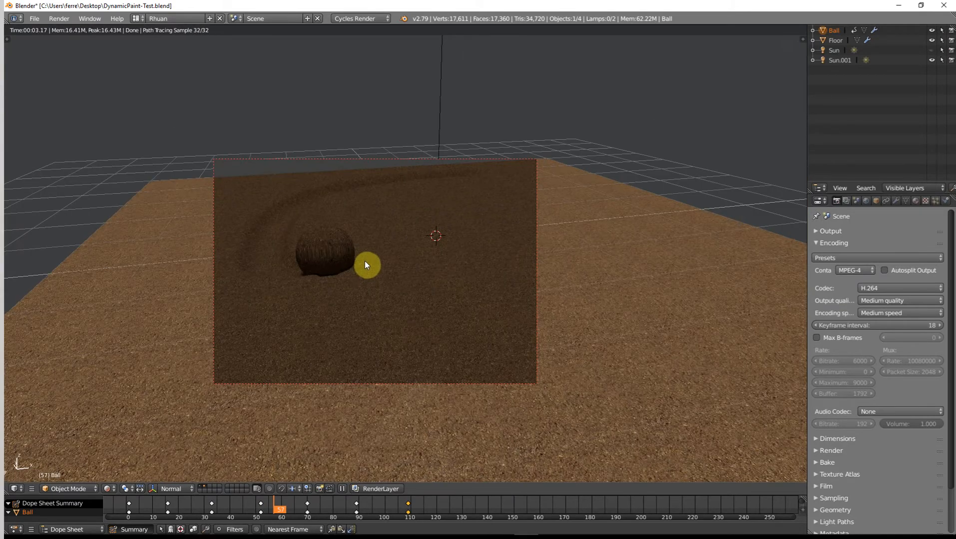
# - Step back frame by frame from frame 57 to frame 5, examining the ball's dirt in the rendered preview
pyautogui.press('Left')
pyautogui.press('Left')
pyautogui.press('Left')
pyautogui.press('Left')
pyautogui.press('Left')
pyautogui.press('Left')
pyautogui.press('Left')
pyautogui.press('Left')
pyautogui.press('Left')
pyautogui.press('Left')
pyautogui.press('Left')
pyautogui.press('Left')
pyautogui.press('Left')
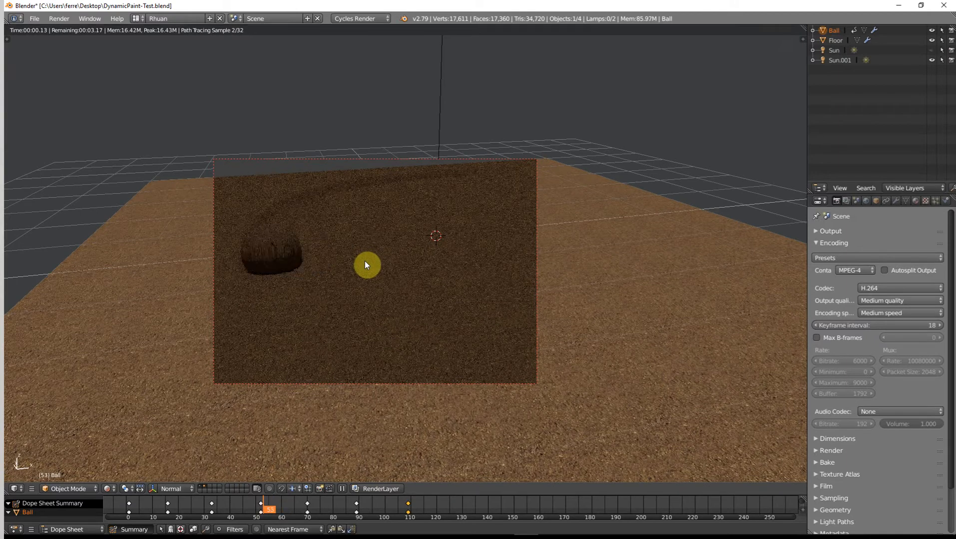
pyautogui.press('Left')
pyautogui.press('Left')
pyautogui.press('Left')
pyautogui.press('Left')
pyautogui.press('Left')
pyautogui.press('Left')
pyautogui.press('Left')
pyautogui.press('Left')
pyautogui.press('Left')
pyautogui.press('Left')
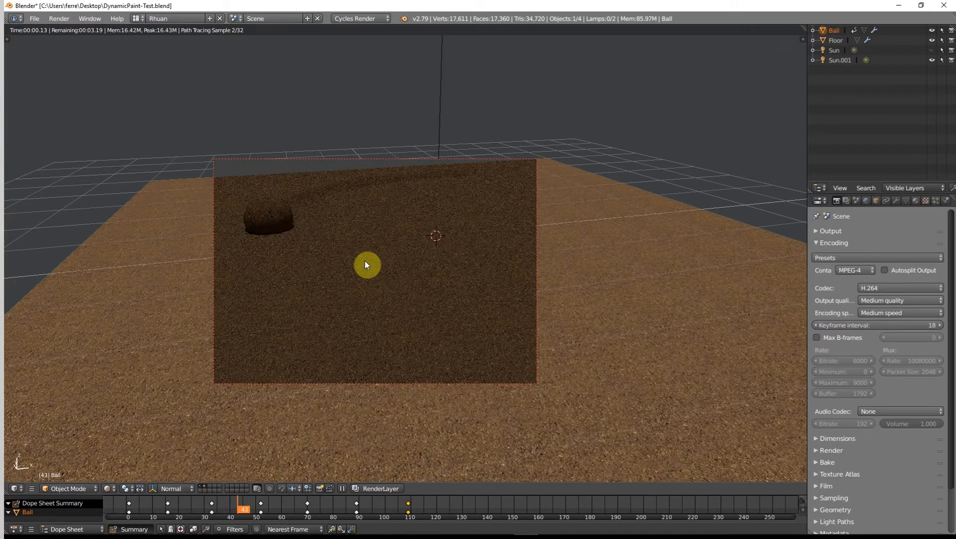
pyautogui.press('Left')
pyautogui.press('Left')
pyautogui.press('Left')
pyautogui.press('Left')
pyautogui.press('Left')
pyautogui.press('Left')
pyautogui.press('Left')
pyautogui.press('Left')
pyautogui.press('Left')
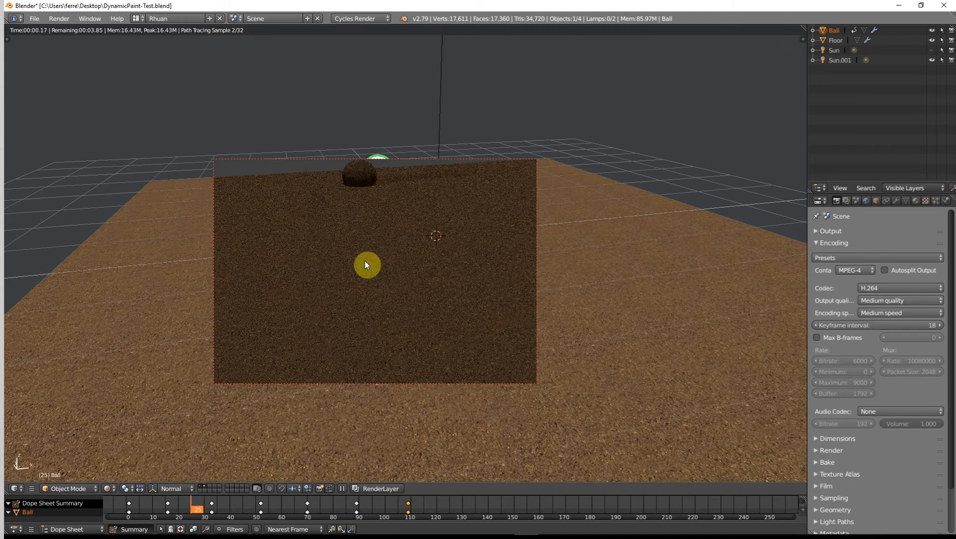
pyautogui.press('Left')
pyautogui.press('Left')
pyautogui.press('Left')
pyautogui.press('Left')
pyautogui.press('Left')
pyautogui.press('Left')
pyautogui.press('Left')
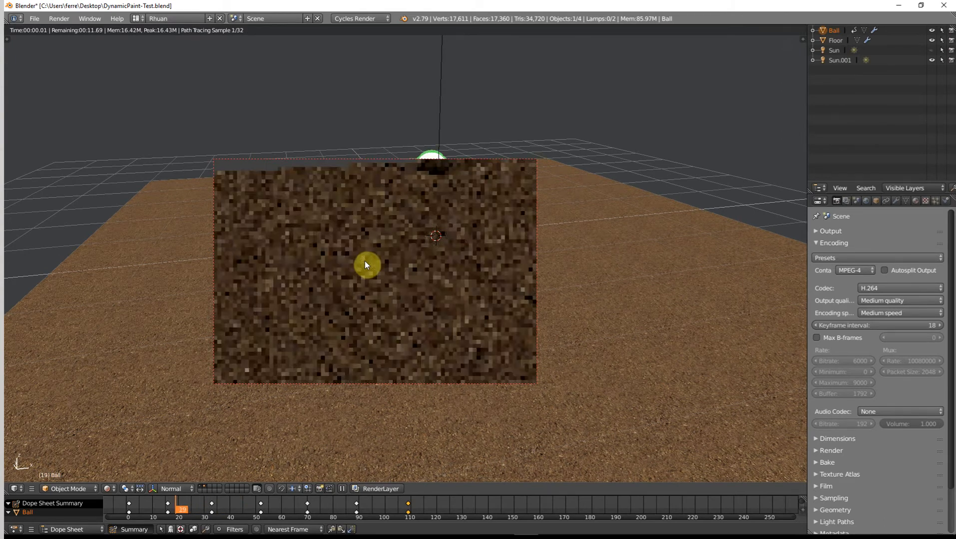
pyautogui.press('Left')
pyautogui.press('Left')
pyautogui.press('Left')
pyautogui.press('Left')
pyautogui.press('Left')
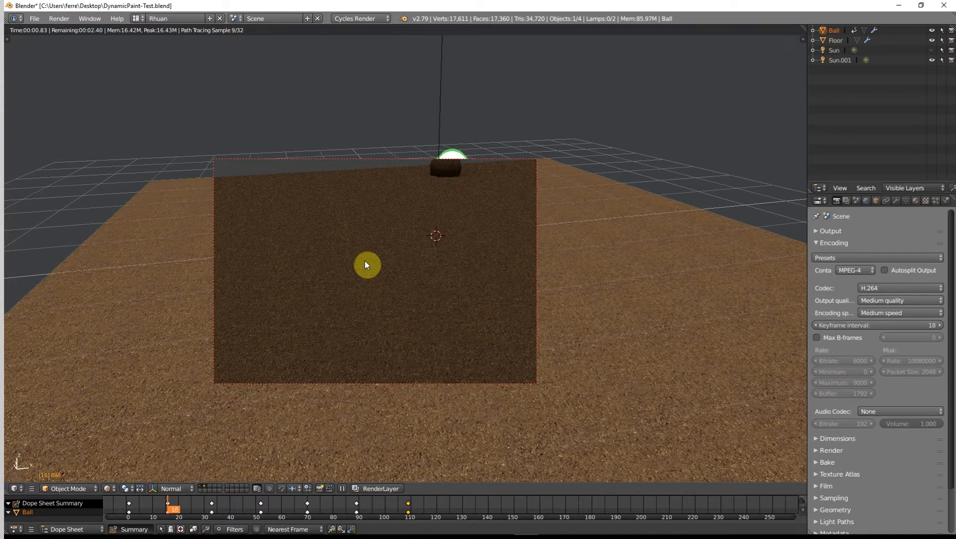
pyautogui.press('Left')
pyautogui.press('Left')
pyautogui.press('Left')
pyautogui.press('Left')
pyautogui.press('Left')
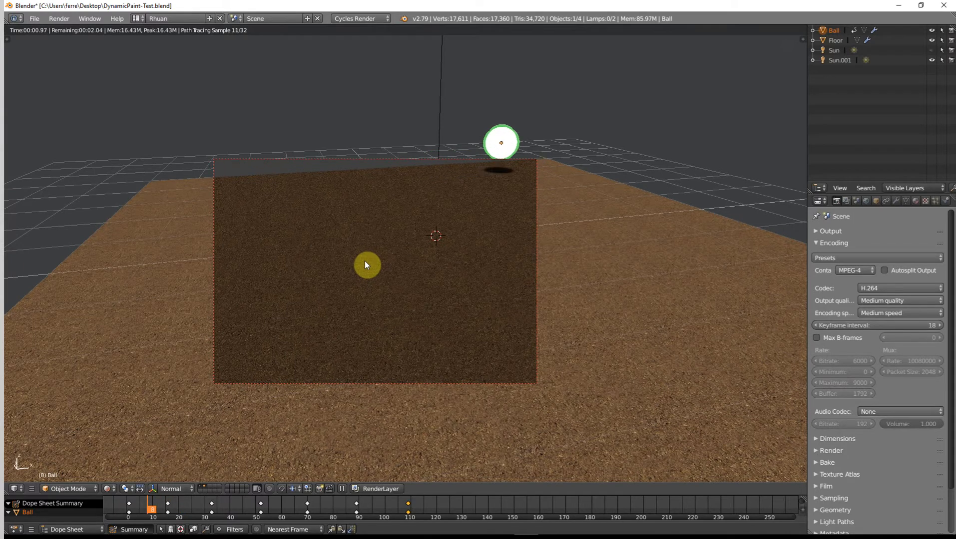
pyautogui.press('Left')
pyautogui.press('Left')
pyautogui.press('Left')
# - Clip the 3D view to a region around the ball, and undo the frame changes back to frame 57
pyautogui.hotkey('ctrl', 'b')
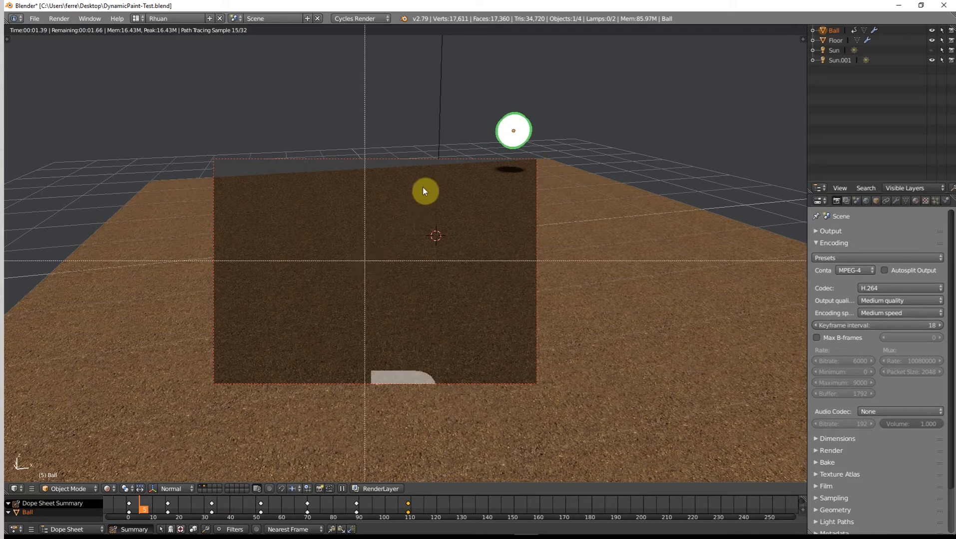
pyautogui.moveTo(396, 72); pyautogui.dragTo(654, 286)
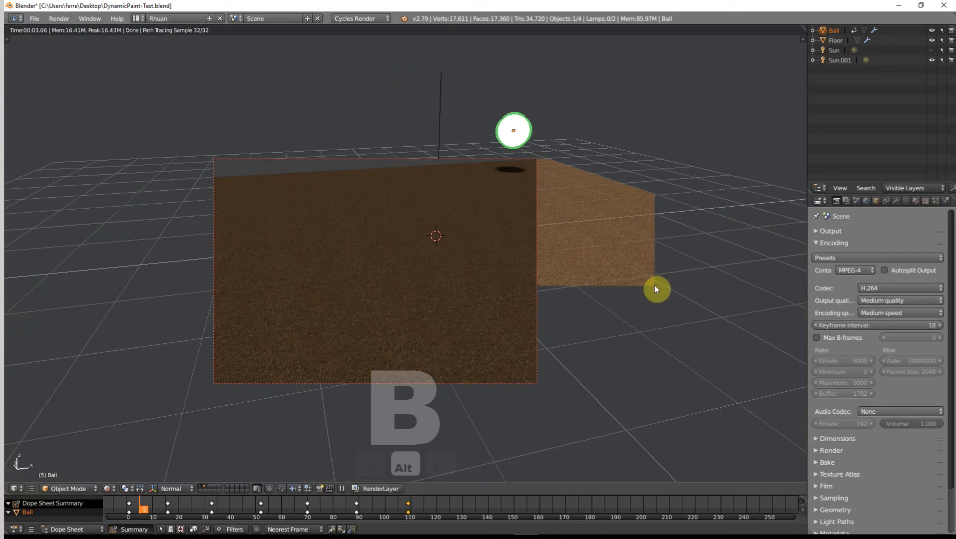
pyautogui.hotkey('ctrl', 'z')
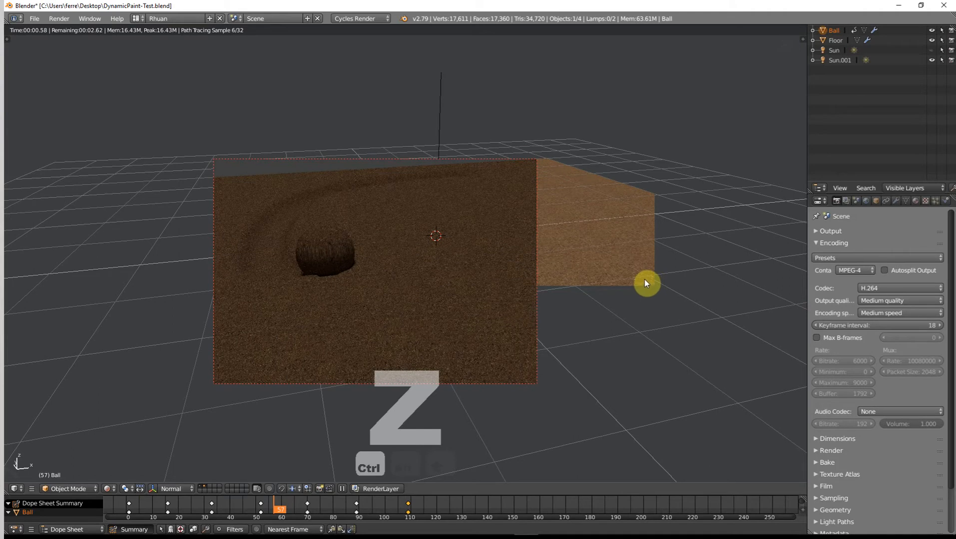
# - Unhide the hidden Sun lamp to check the scene's lighting, and undo back to frame 1
pyautogui.hotkey('alt', 'h')
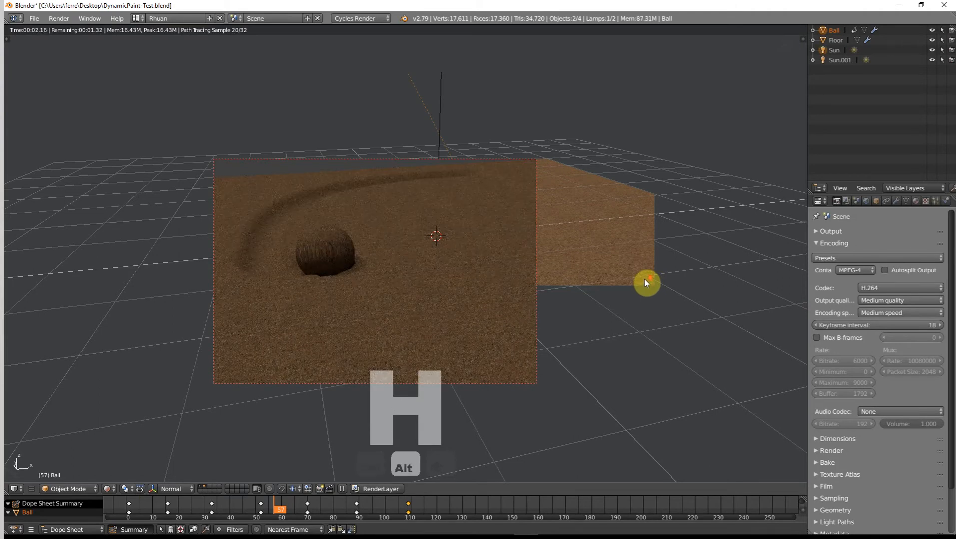
pyautogui.moveTo(645, 283); pyautogui.dragTo(745, 316, button='middle')
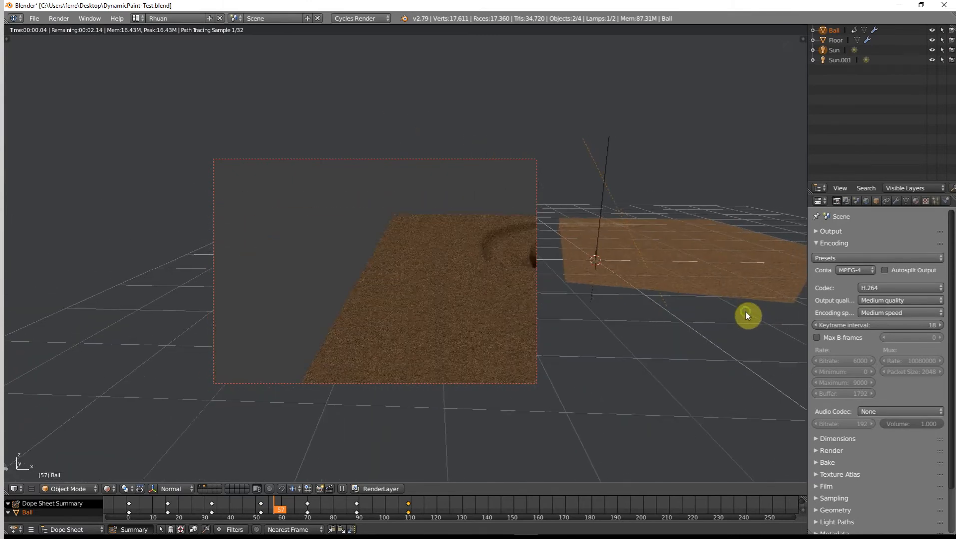
pyautogui.hotkey('ctrl', 'z')
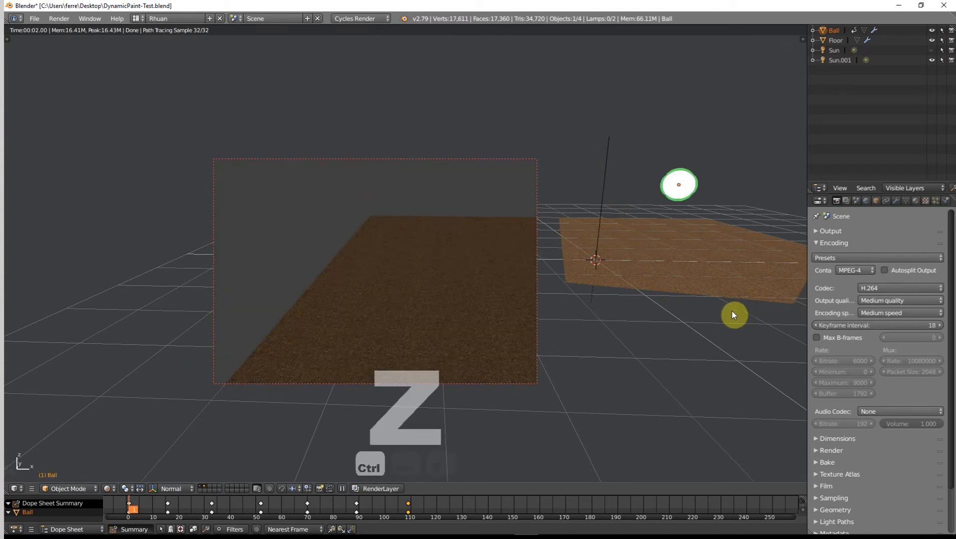
# - Draw a new, smaller render border around the ball at frame 1
pyautogui.hotkey('ctrl', 'b')
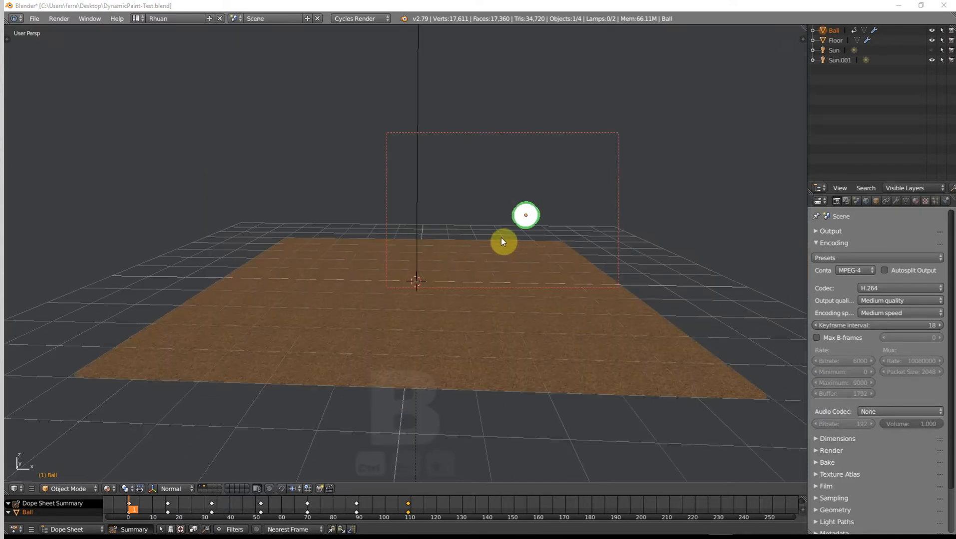
# - Frame the ball at frame 1 within the render border and check its color in the rendered preview
pyautogui.moveTo(493, 327); pyautogui.dragTo(494, 333, button='middle')
pyautogui.moveTo(540, 295)
pyautogui.keyDown('shift'); pyautogui.mouseDown(button='middle')
pyautogui.moveTo(499, 315)
pyautogui.moveTo(498, 381)
pyautogui.moveTo(572, 322)
pyautogui.moveTo(305, 375)
pyautogui.moveTo(448, 352)
pyautogui.moveTo(483, 326)
pyautogui.moveTo(464, 228)
pyautogui.moveTo(472, 270)
pyautogui.moveTo(439, 251)
pyautogui.mouseUp(button='middle'); pyautogui.keyUp('shift')
pyautogui.scroll(3, 497, 381)
pyautogui.hotkey('shift', 'z')
pyautogui.hotkey('shift', 'z')
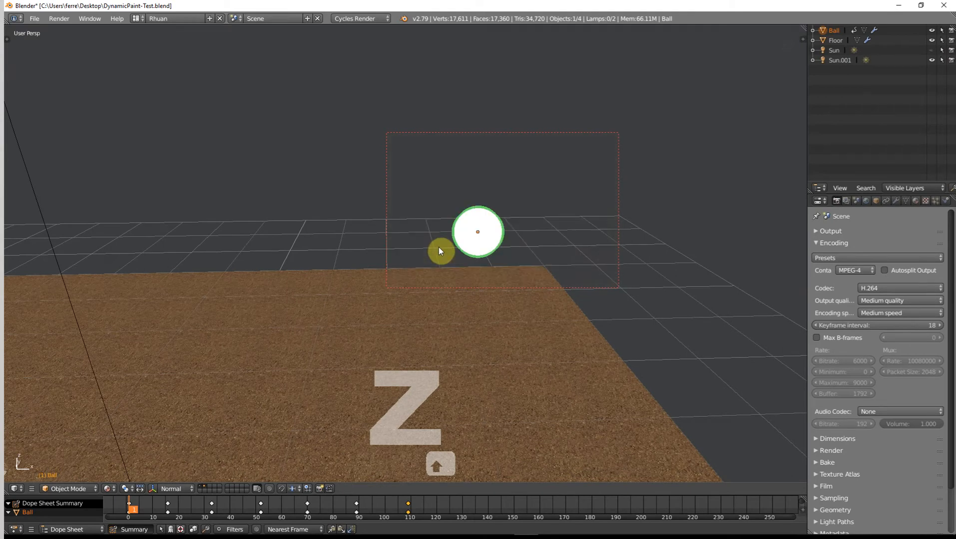
# - Switch to the Shader screen layout and check the ball up close in the rendered preview
pyautogui.hotkey('ctrl', 'Right')
pyautogui.scroll(5, 274, 116)
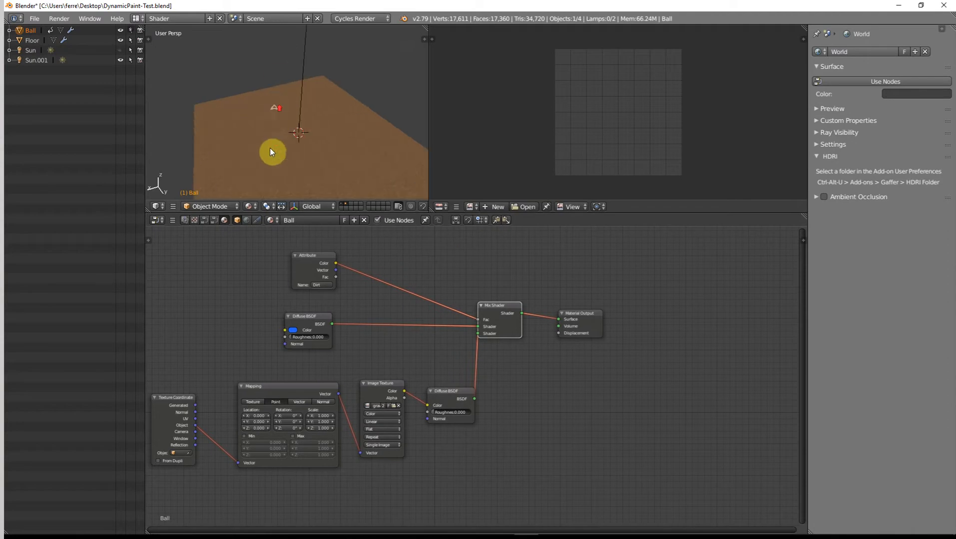
pyautogui.keyDown('shift'); pyautogui.moveTo(270, 148); pyautogui.dragTo(315, 49, button='middle'); pyautogui.keyUp('shift')
pyautogui.scroll(2, 316, 108)
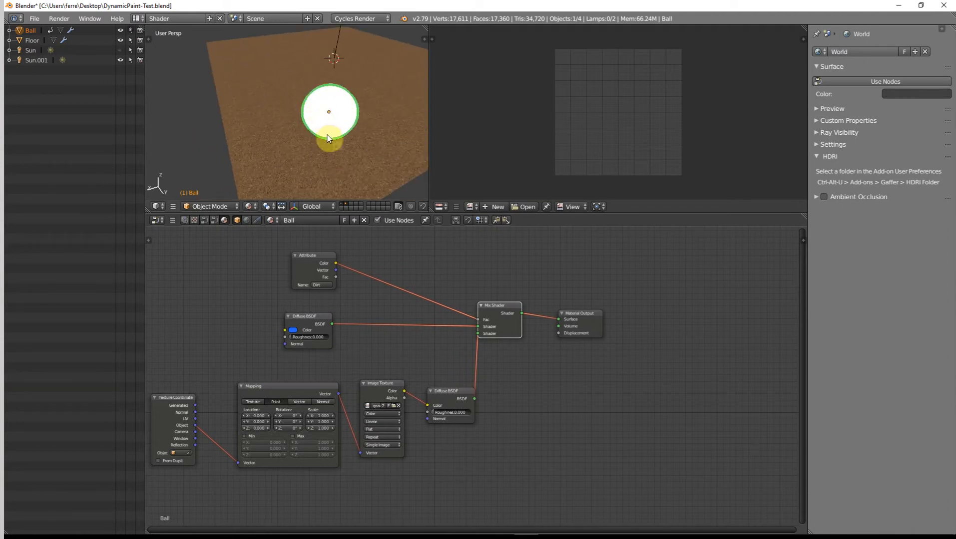
pyautogui.hotkey('shift', 'z')
pyautogui.hotkey('shift', 'z')
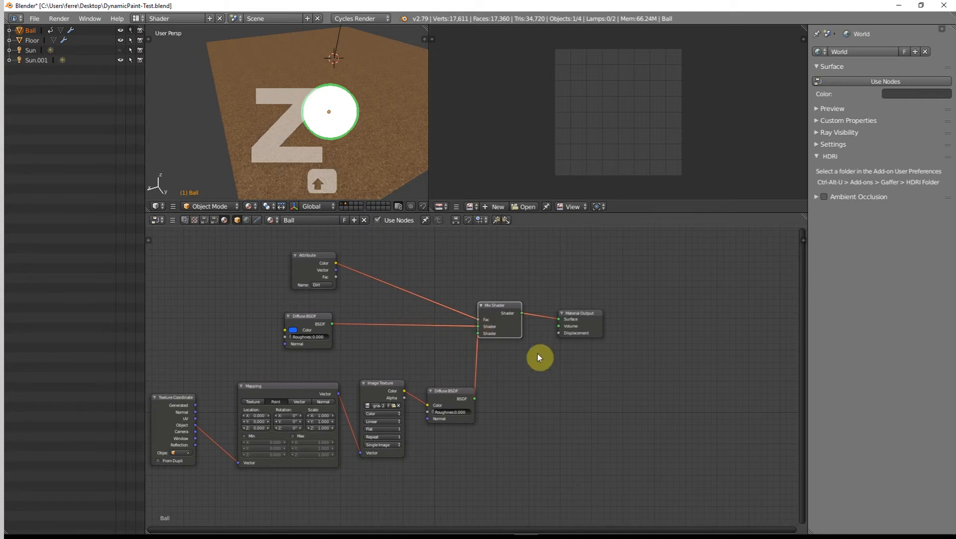
# - Preview the Dirt Attribute node's Color output directly on the ball and play the animation up to frame 43
pyautogui.moveTo(599, 320); pyautogui.dragTo(638, 320)
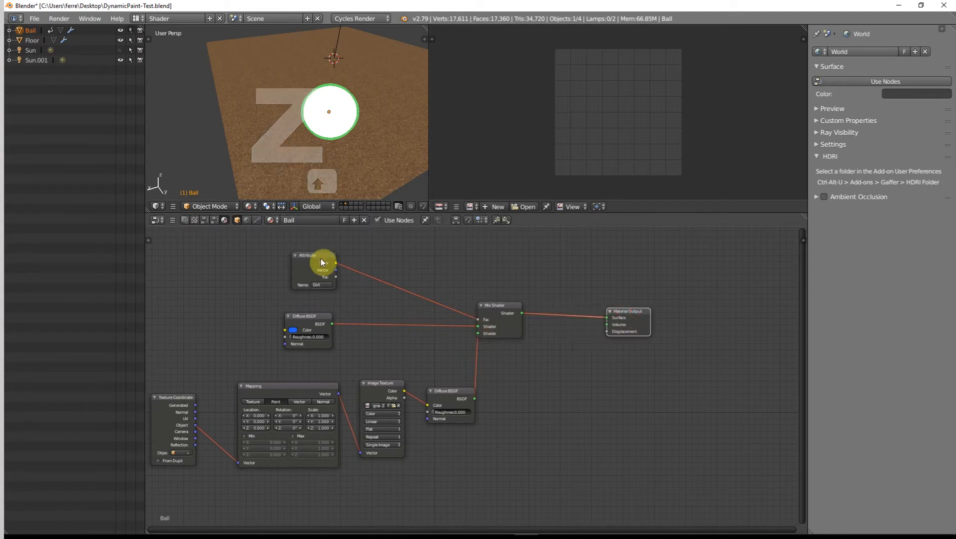
pyautogui.keyDown('ctrl'); pyautogui.keyDown('shift'); pyautogui.click(318, 258); pyautogui.keyUp('shift'); pyautogui.keyUp('ctrl')
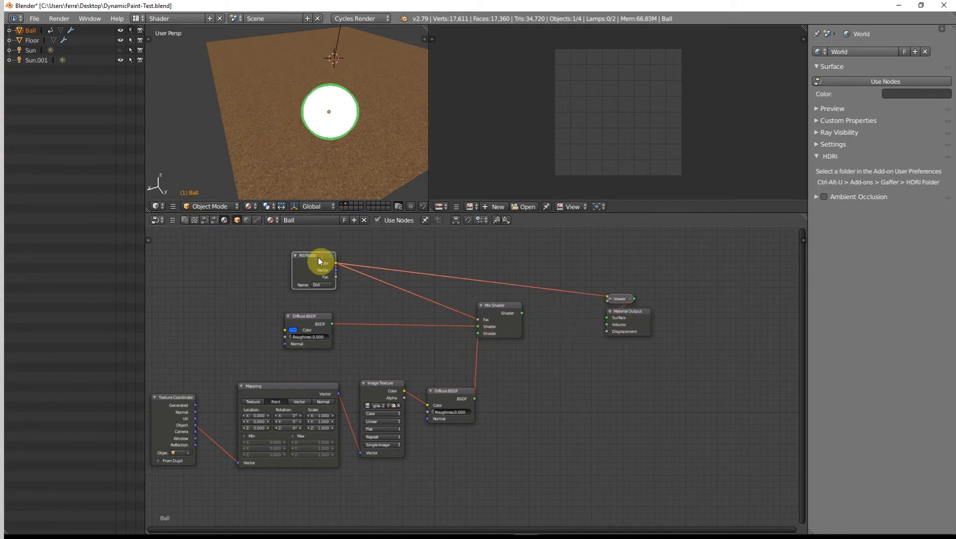
pyautogui.moveTo(362, 128); pyautogui.dragTo(321, 145, button='middle')
pyautogui.hotkey('alt', 'a')
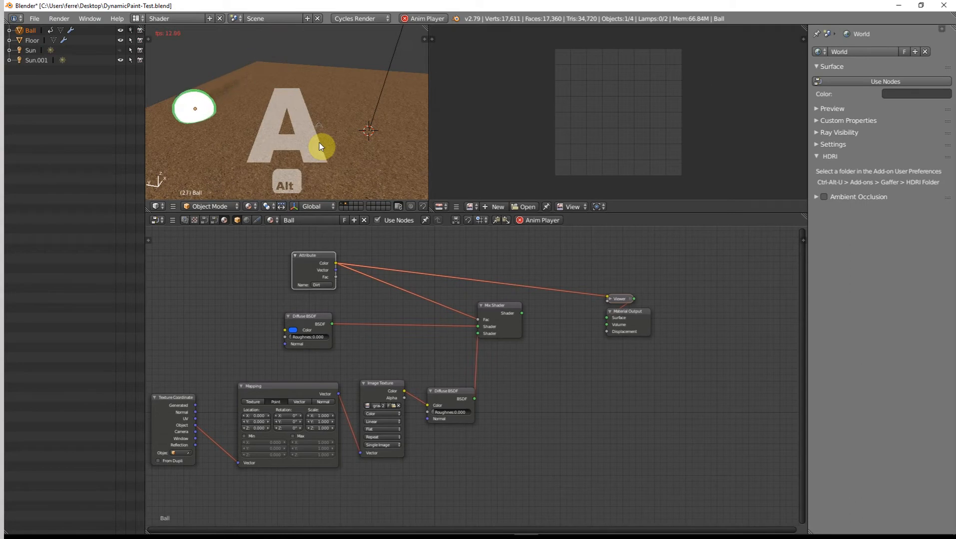
pyautogui.hotkey('alt', 'a')
pyautogui.moveTo(319, 145); pyautogui.dragTo(344, 126, button='middle')
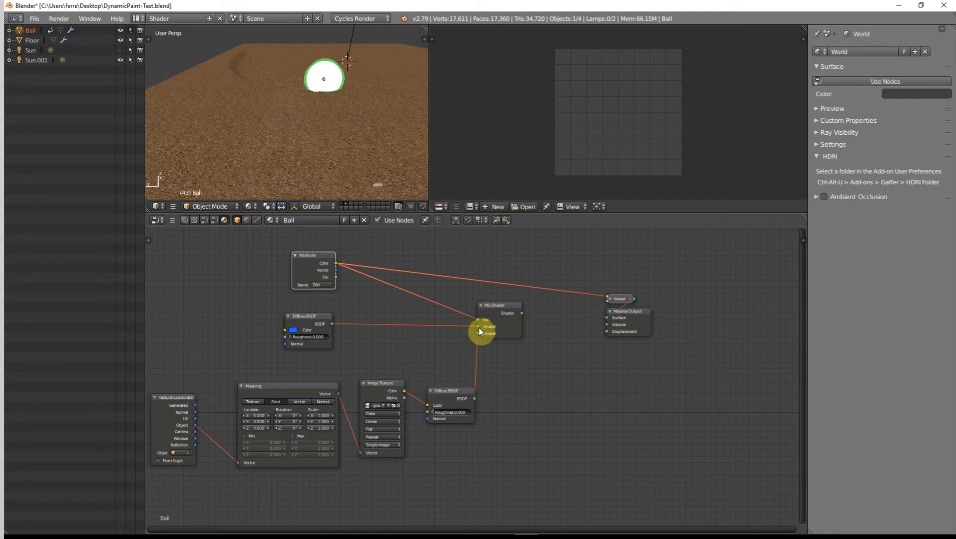
# - Swap the Mix Shader's two shader inputs and reconnect its output to the Material Output's Surface, with the view in rendered mode
pyautogui.moveTo(478, 327)
pyautogui.mouseDown()
pyautogui.moveTo(485, 347)
pyautogui.moveTo(464, 341)
pyautogui.moveTo(478, 334)
pyautogui.mouseUp()
pyautogui.moveTo(461, 392); pyautogui.dragTo(457, 359)
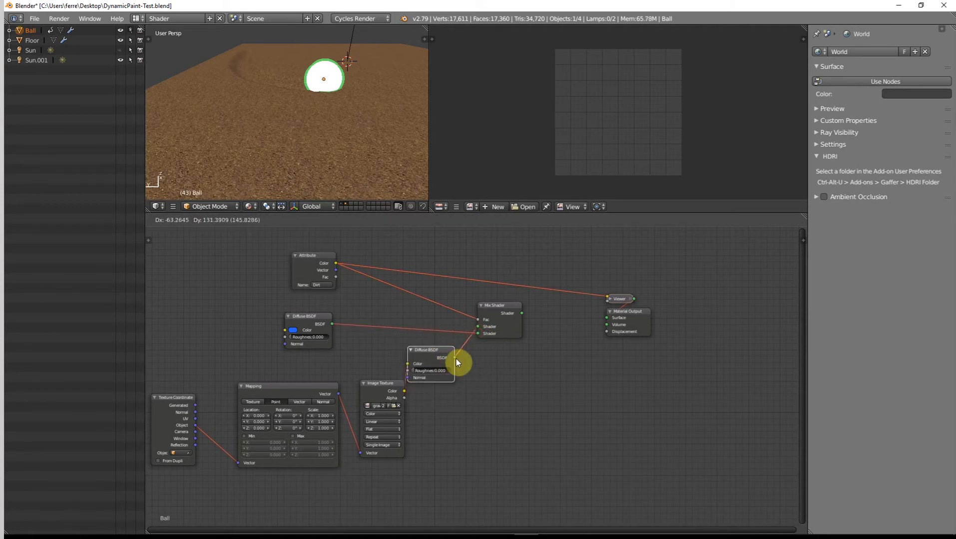
pyautogui.rightClick(455, 358)
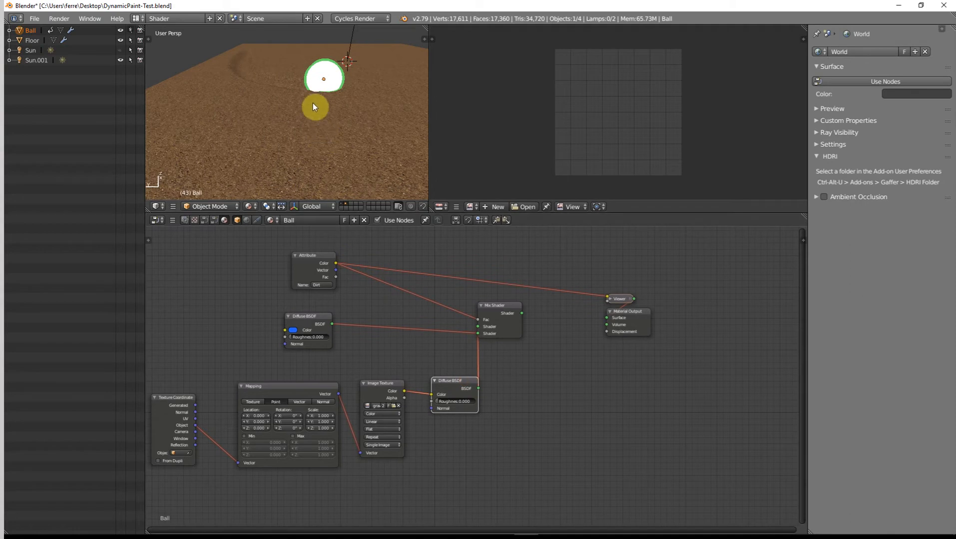
pyautogui.hotkey('shift', 'z')
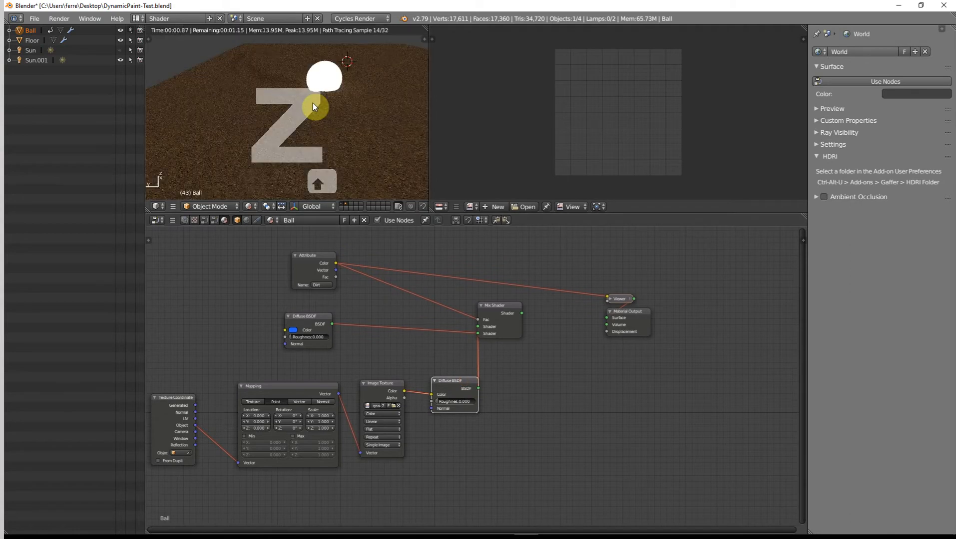
pyautogui.moveTo(521, 313); pyautogui.dragTo(607, 318)
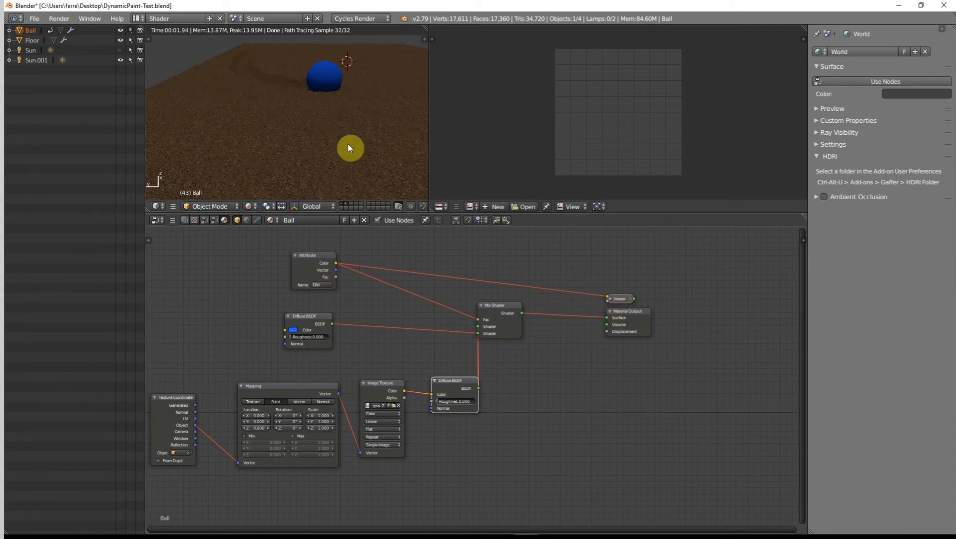
# - Play the animation to frame 55 in the rendered preview, return to frame 1 and check the ball's material
pyautogui.hotkey('alt', 'a')
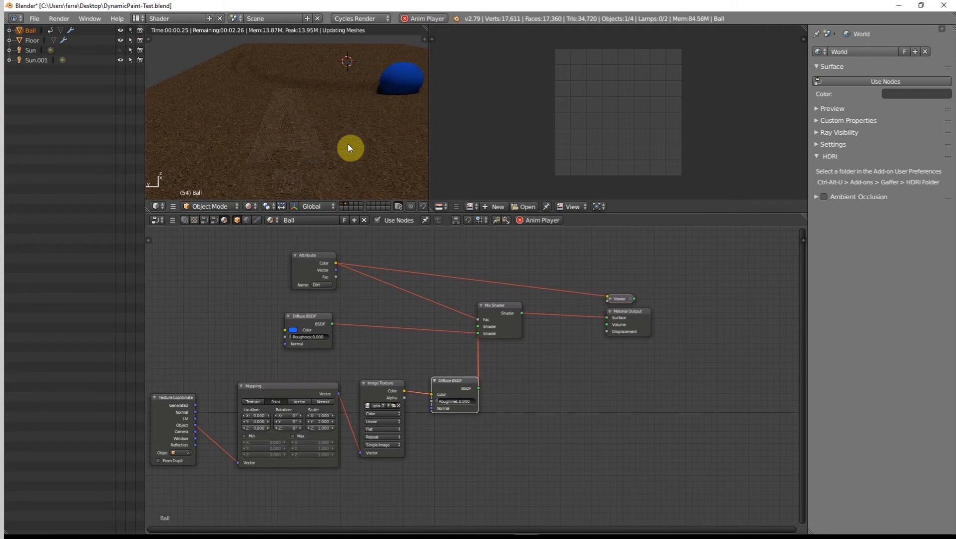
pyautogui.hotkey('alt', 'a')
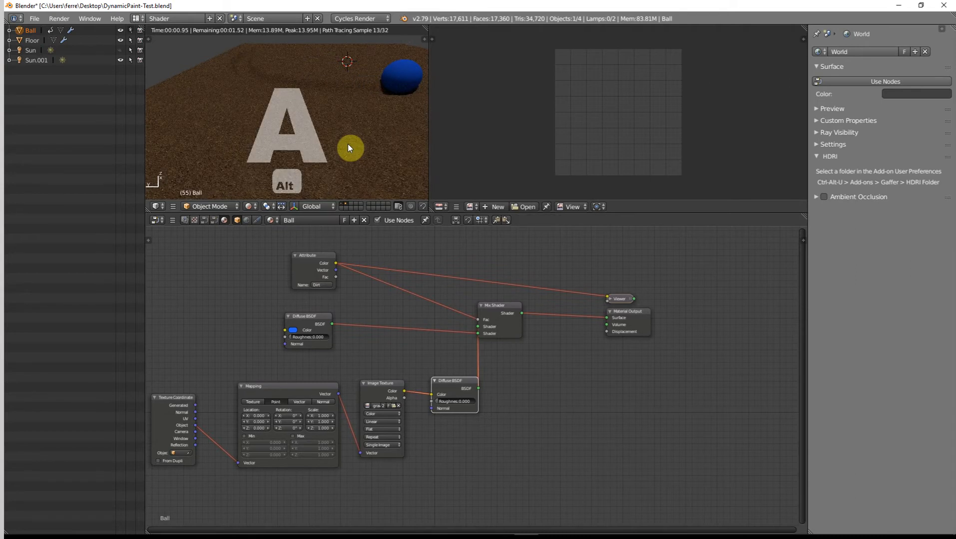
pyautogui.hotkey('shift', 'Left')
pyautogui.scroll(-2, 347, 141)
pyautogui.moveTo(309, 128)
pyautogui.mouseDown(button='middle')
pyautogui.moveTo(303, 118)
pyautogui.moveTo(366, 142)
pyautogui.moveTo(274, 114)
pyautogui.moveTo(324, 125)
pyautogui.mouseUp(button='middle')
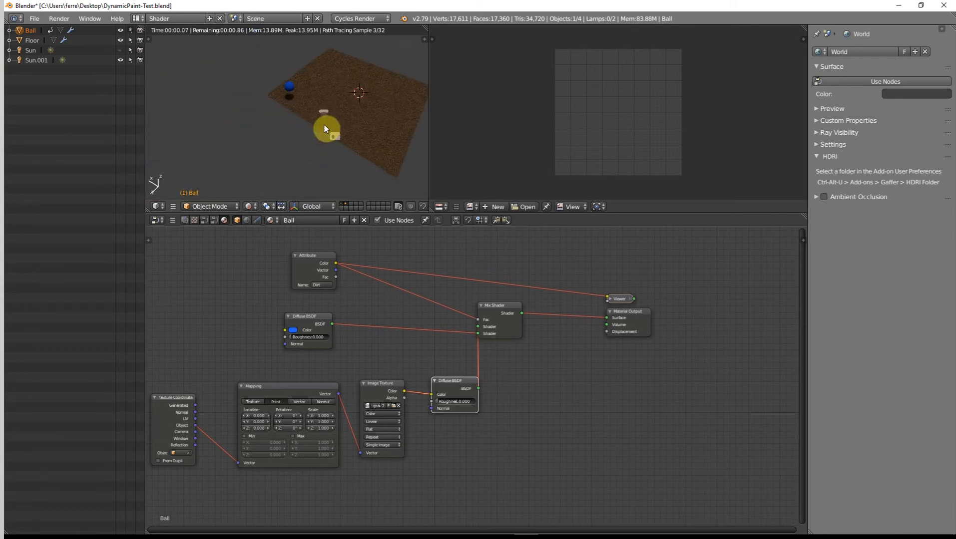
pyautogui.hotkey('shift', 'z')
# - Switch to the Rhuan screen layout and open the Dynamic Paint Initial Color settings in the ball's physics properties
pyautogui.hotkey('ctrl', 'Left')
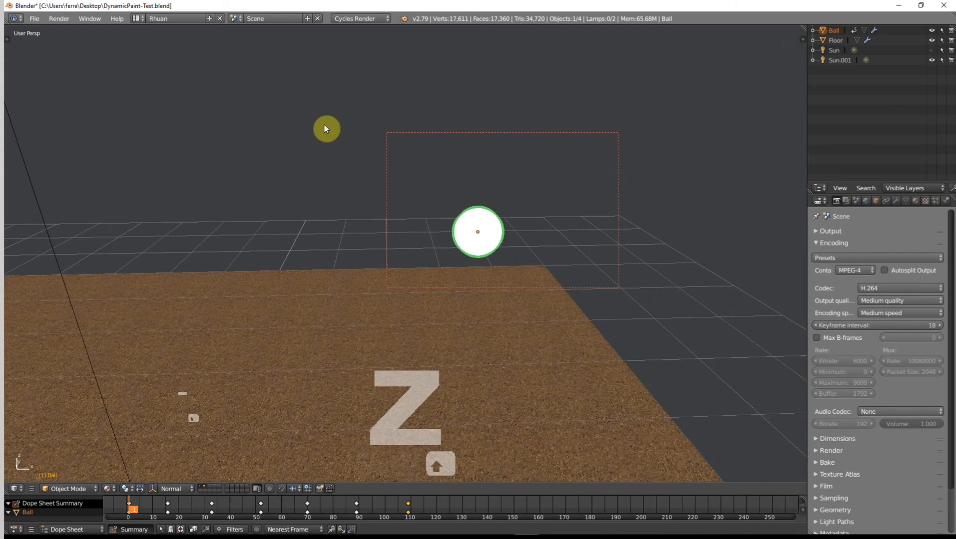
pyautogui.keyDown('shift'); pyautogui.moveTo(532, 347); pyautogui.dragTo(477, 326, button='middle'); pyautogui.keyUp('shift')
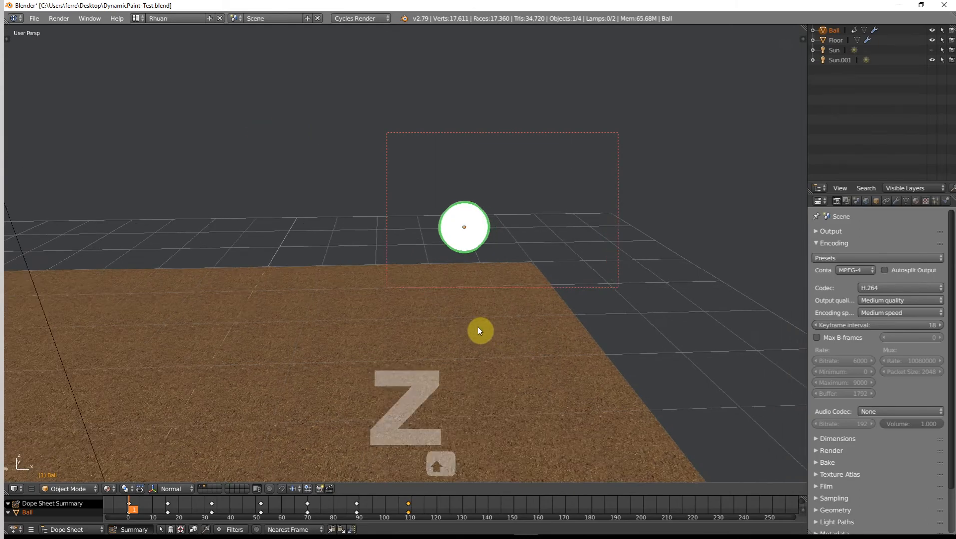
pyautogui.scroll(-8, 477, 326)
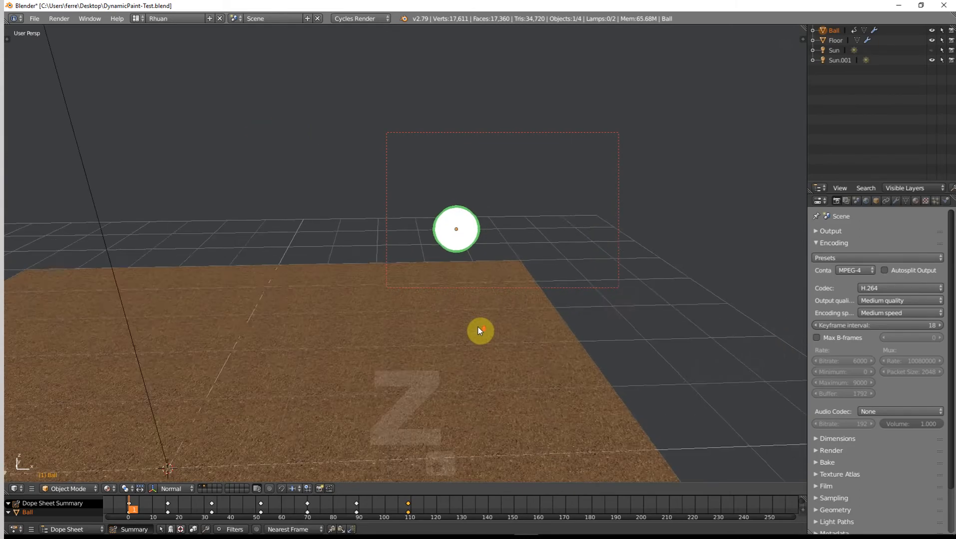
pyautogui.click(945, 201)
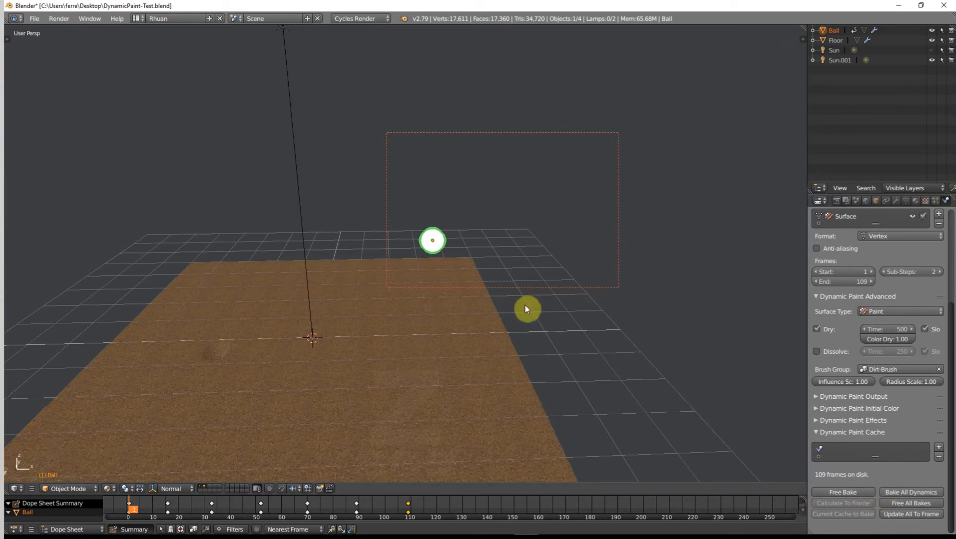
pyautogui.moveTo(505, 321); pyautogui.dragTo(540, 323, button='middle')
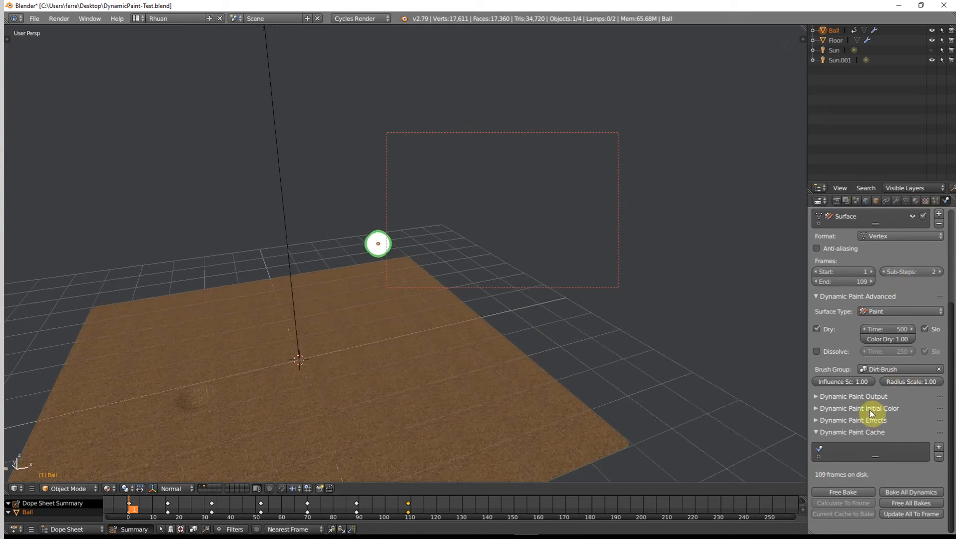
pyautogui.click(815, 408)
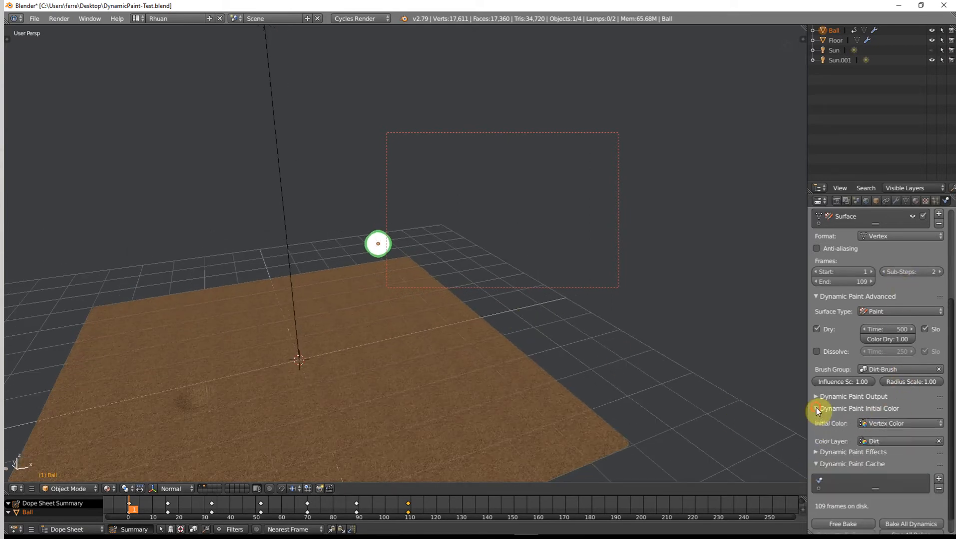
# - Try Color and Vertex Color as the Dynamic Paint initial color, and look for a color layer to assign
pyautogui.click(901, 424)
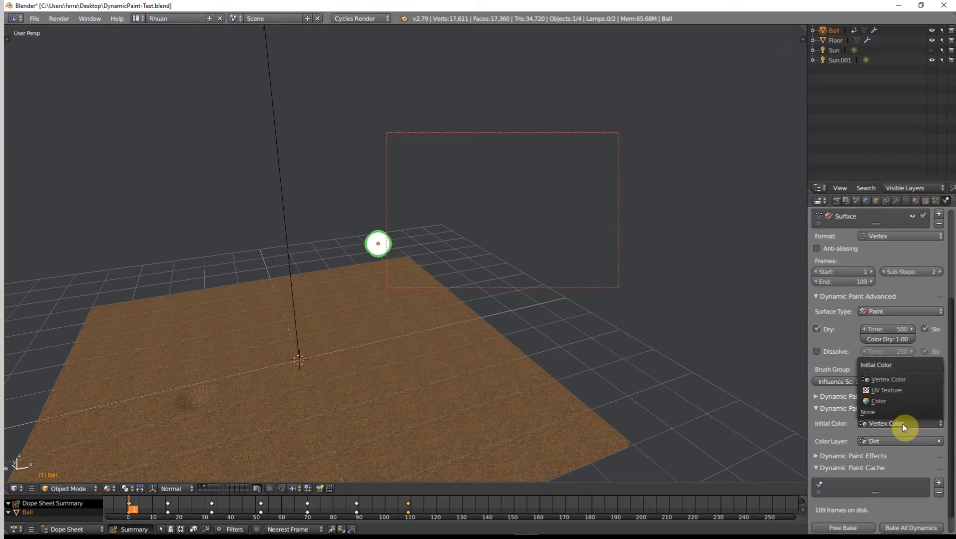
pyautogui.click(888, 403)
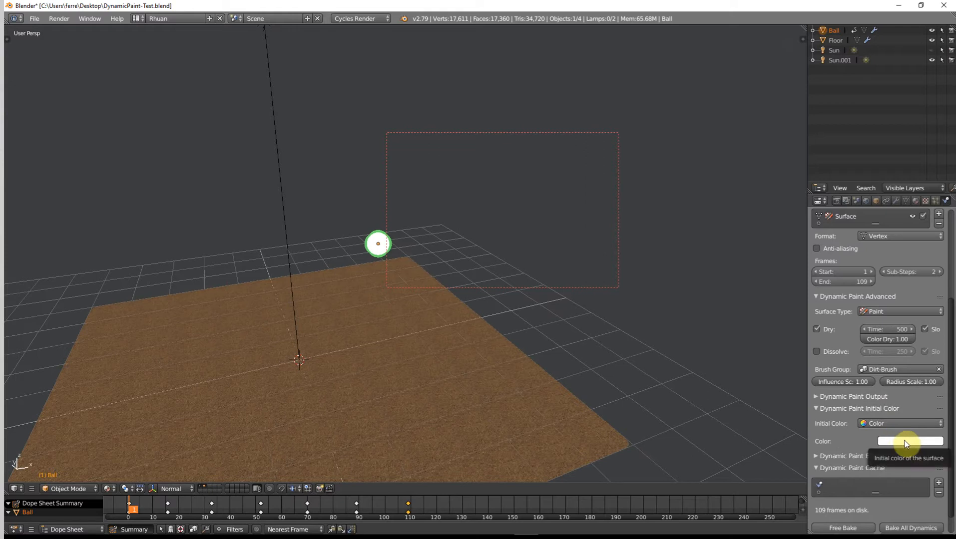
pyautogui.click(894, 423)
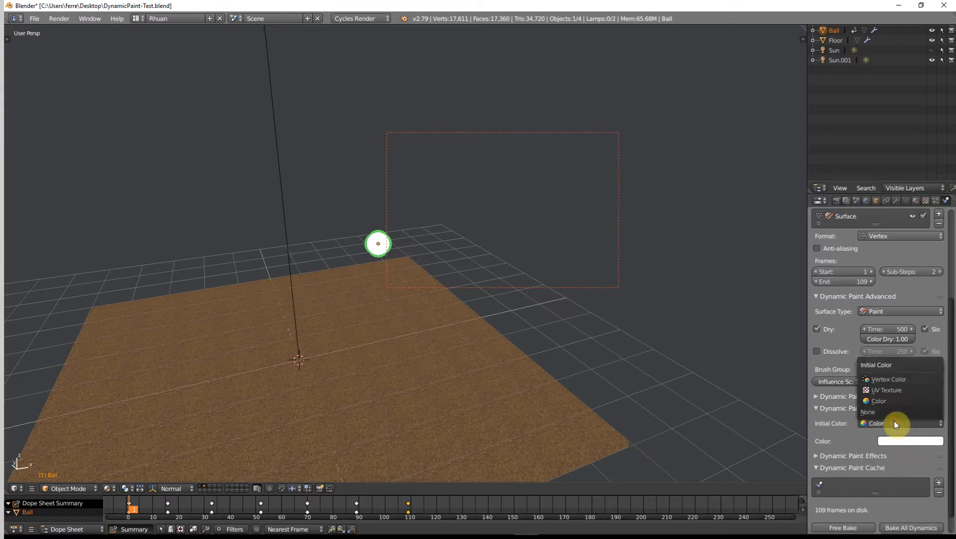
pyautogui.click(891, 382)
pyautogui.click(878, 441)
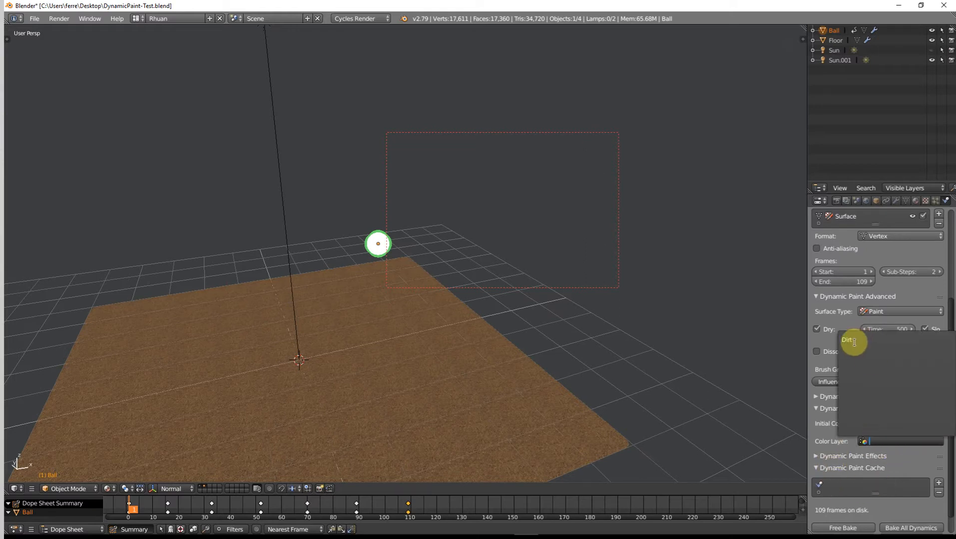
# - Set the ball's Dynamic Paint initial color to None and collapse those settings
pyautogui.click(885, 423)
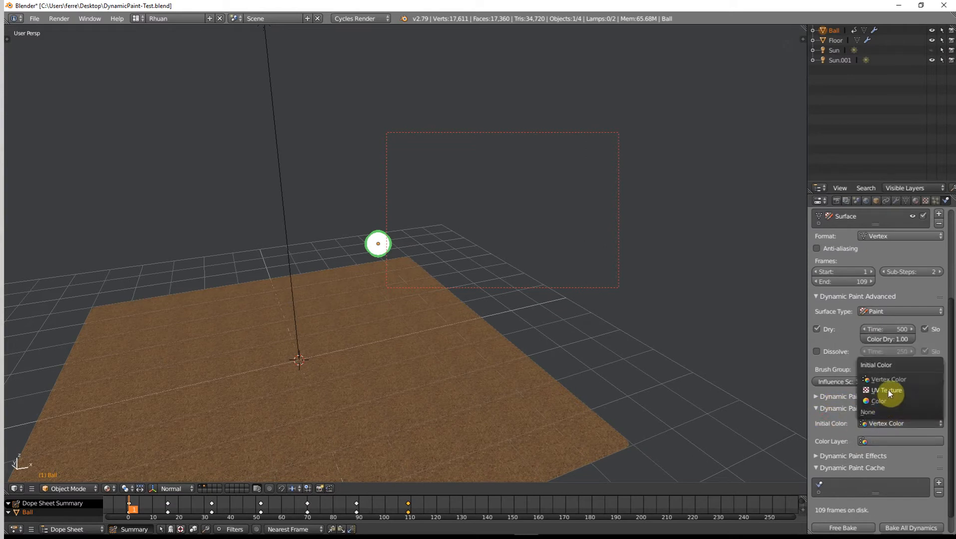
pyautogui.click(881, 410)
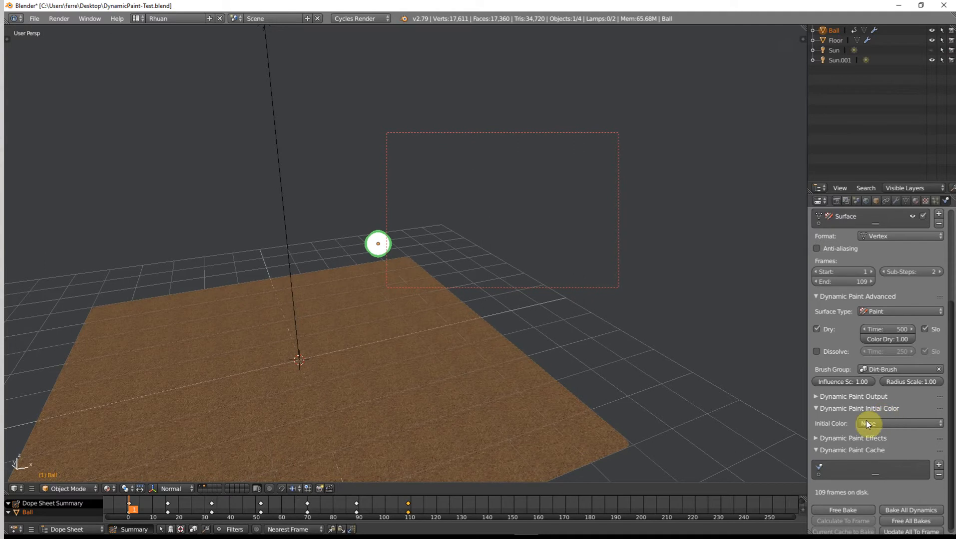
pyautogui.click(822, 408)
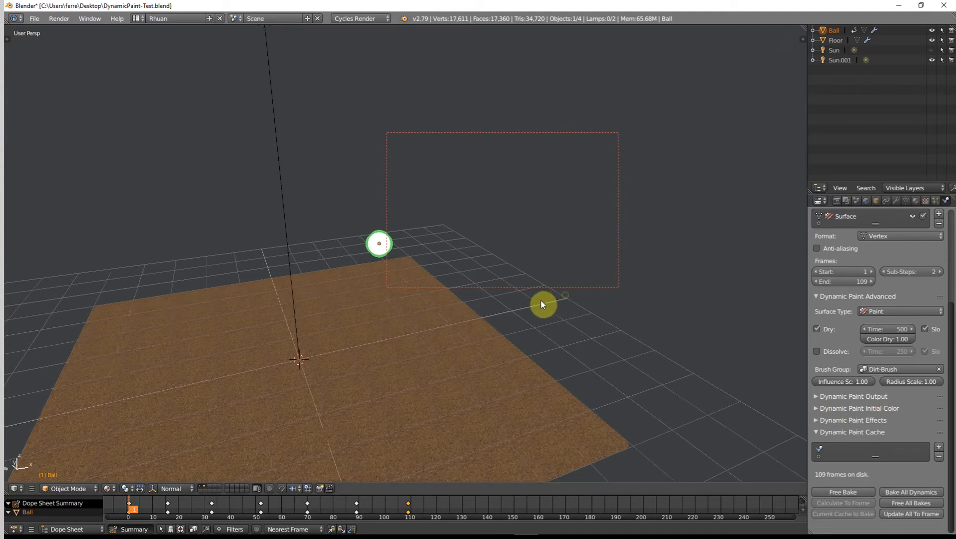
# - Check the ball in the rendered preview, free its existing Dynamic Paint bake and bake it again
pyautogui.moveTo(541, 299); pyautogui.dragTo(520, 293, button='middle')
pyautogui.hotkey('shift', 'z')
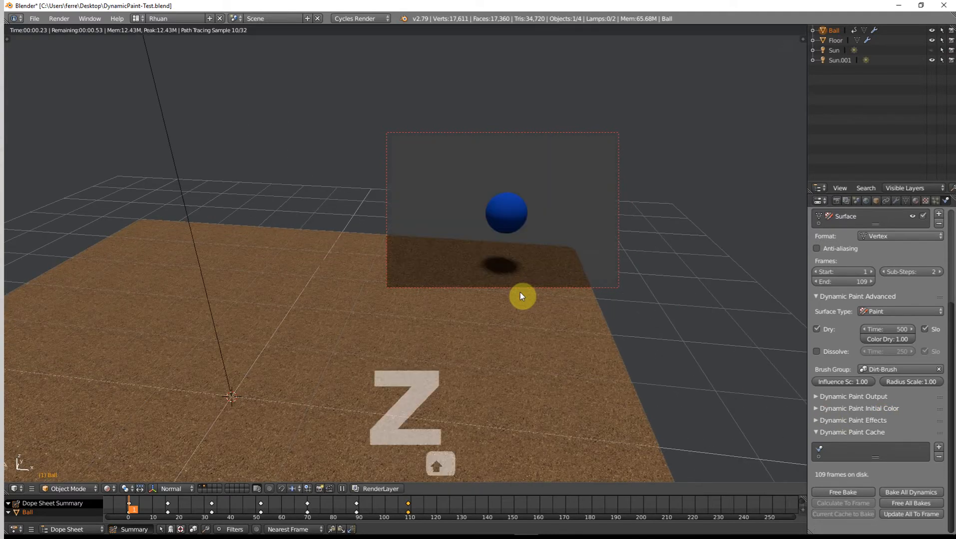
pyautogui.hotkey('shift', 'z')
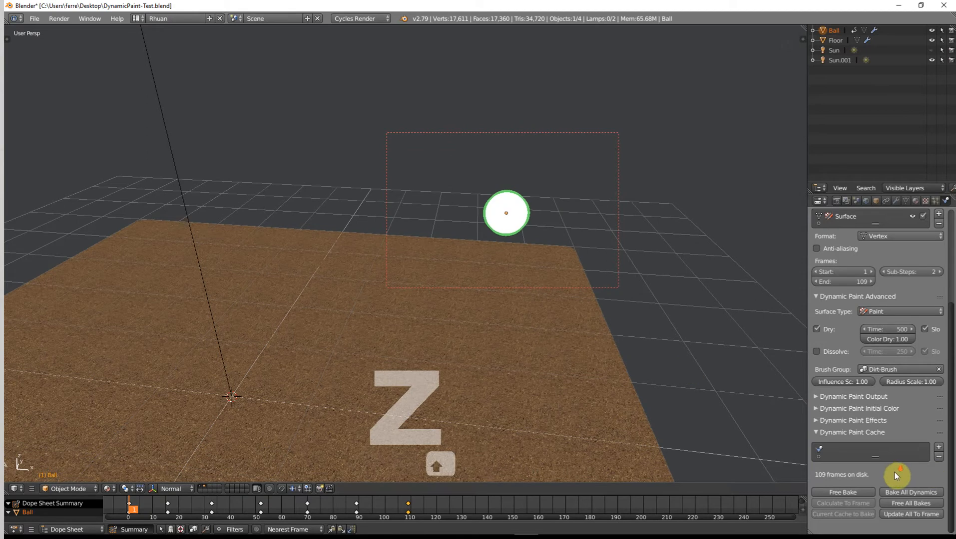
pyautogui.click(853, 493)
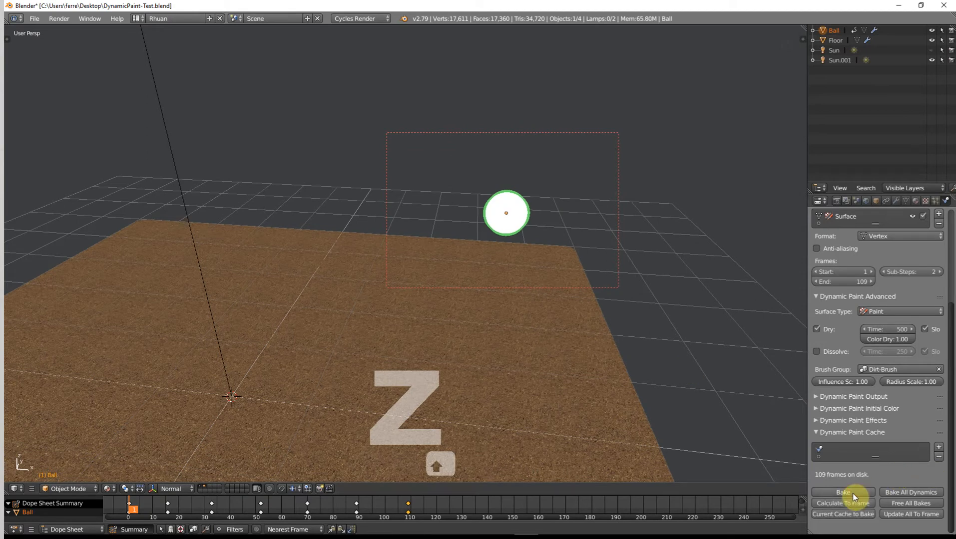
pyautogui.click(852, 493)
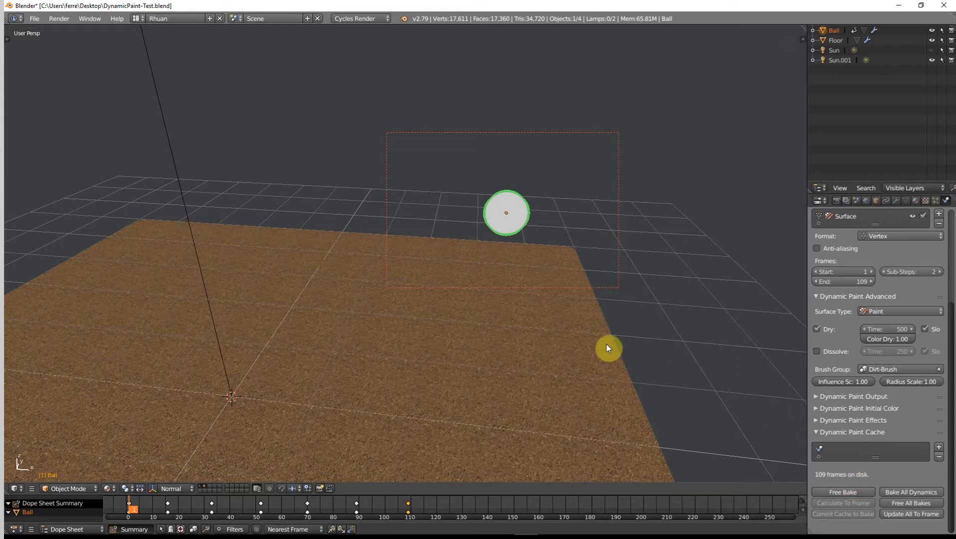
# - Return to the Shader screen layout and preview the Dirt Attribute node's Vector output on the ball's material
pyautogui.hotkey('ctrl', 'Left')
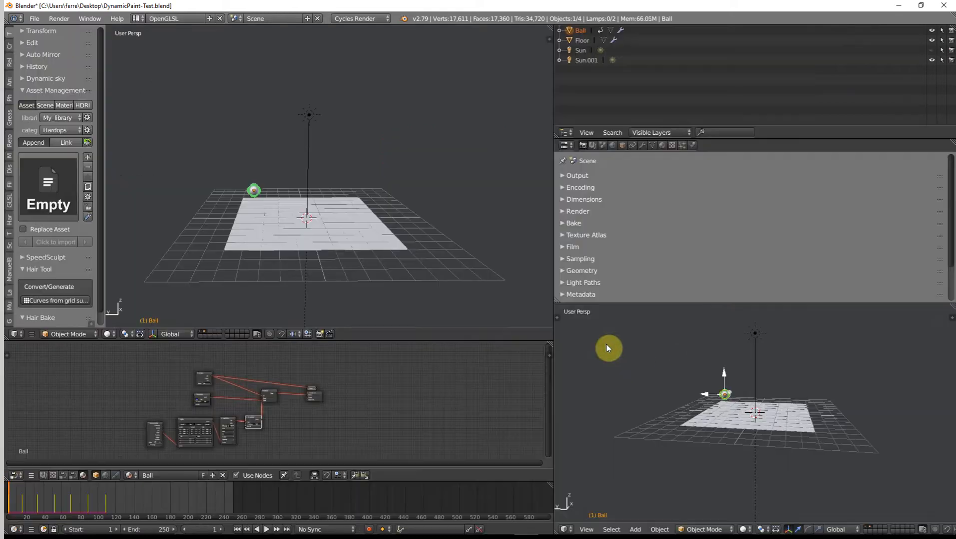
pyautogui.hotkey('ctrl', 'Left')
pyautogui.hotkey('ctrl', 'Left')
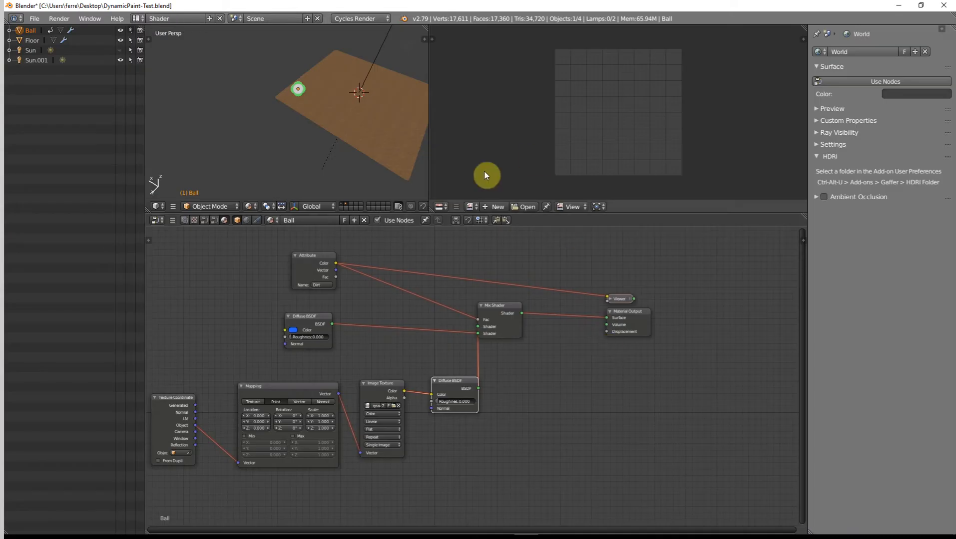
pyautogui.keyDown('ctrl'); pyautogui.keyDown('shift'); pyautogui.click(302, 266); pyautogui.keyUp('shift'); pyautogui.keyUp('ctrl')
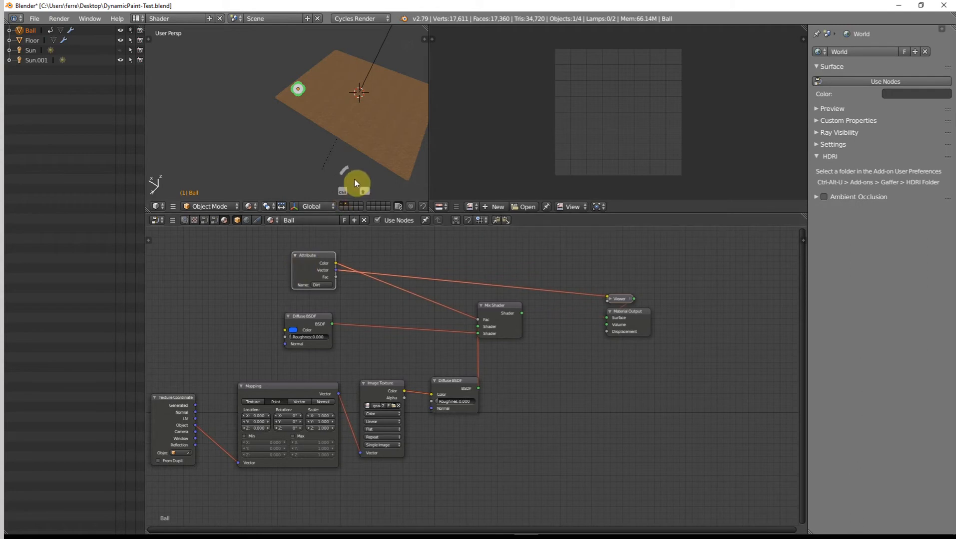
# - Play the animation in the 3D view and examine the painting on the ball from different angles
pyautogui.moveTo(322, 118); pyautogui.dragTo(341, 147, button='middle')
pyautogui.hotkey('alt', 'a')
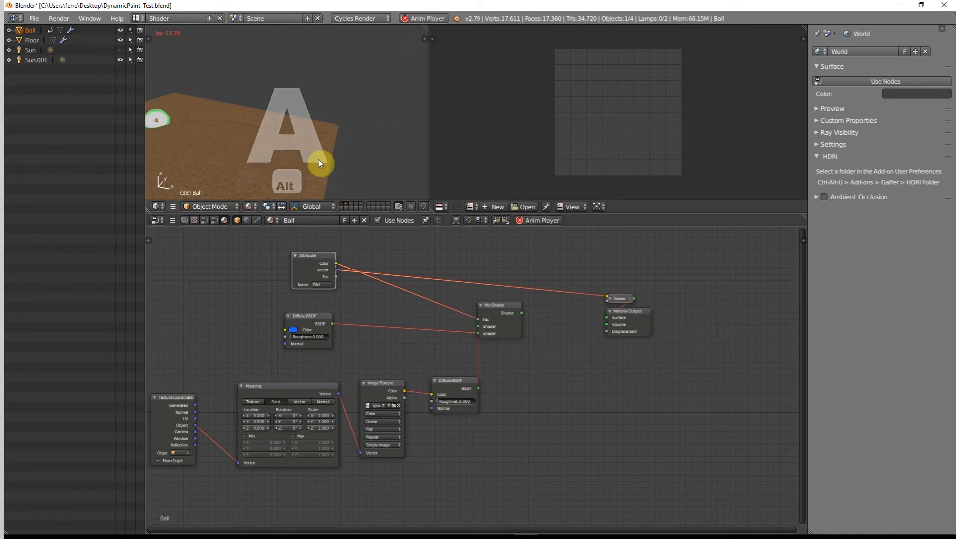
pyautogui.hotkey('alt', 'a')
pyautogui.moveTo(286, 176); pyautogui.dragTo(375, 134, button='middle')
pyautogui.hotkey('alt', 'a')
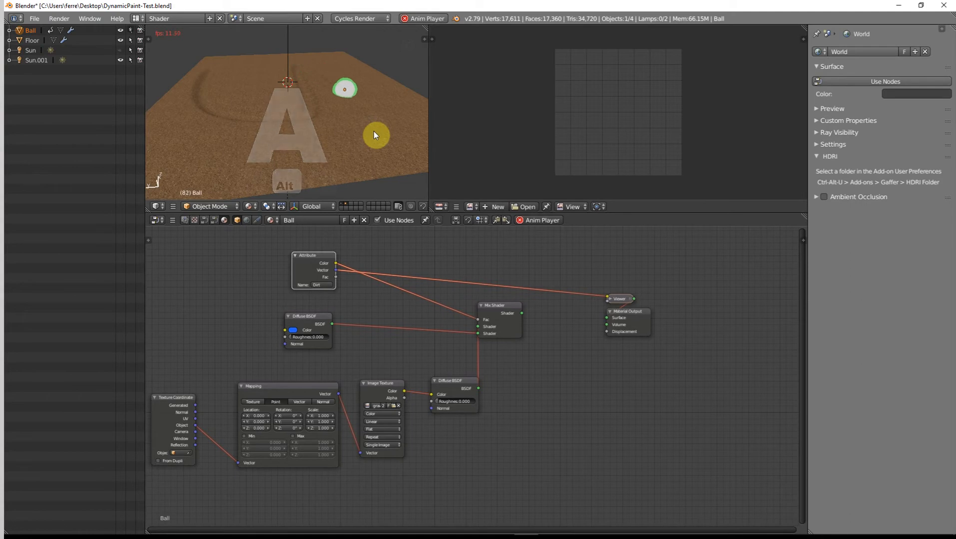
pyautogui.hotkey('alt', 'a')
# - Preview the Dirt Attribute node's Color output on the ball and inspect it in rendered shading at frame 1
pyautogui.click(322, 261)
pyautogui.keyDown('ctrl'); pyautogui.keyDown('shift'); pyautogui.click(322, 261); pyautogui.keyUp('shift'); pyautogui.keyUp('ctrl')
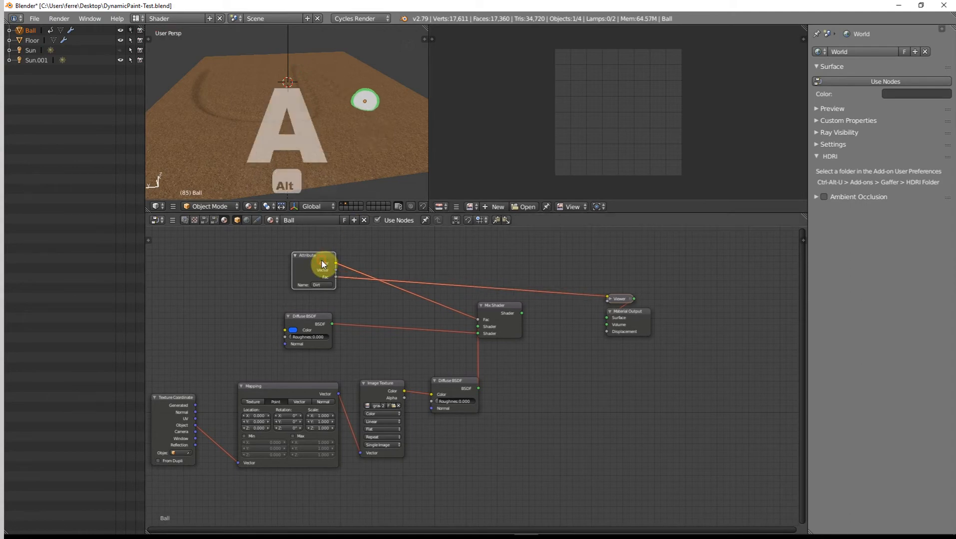
pyautogui.keyDown('ctrl'); pyautogui.keyDown('shift'); pyautogui.click(322, 260); pyautogui.keyUp('shift'); pyautogui.keyUp('ctrl')
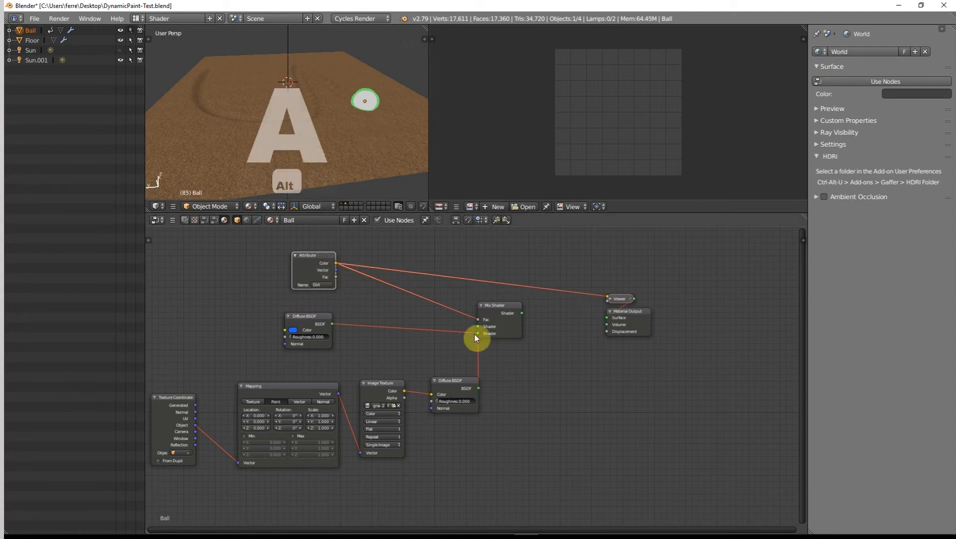
pyautogui.moveTo(349, 117); pyautogui.dragTo(263, 111, button='middle')
pyautogui.moveTo(263, 159); pyautogui.dragTo(289, 185, button='middle')
pyautogui.hotkey('shift', 'z')
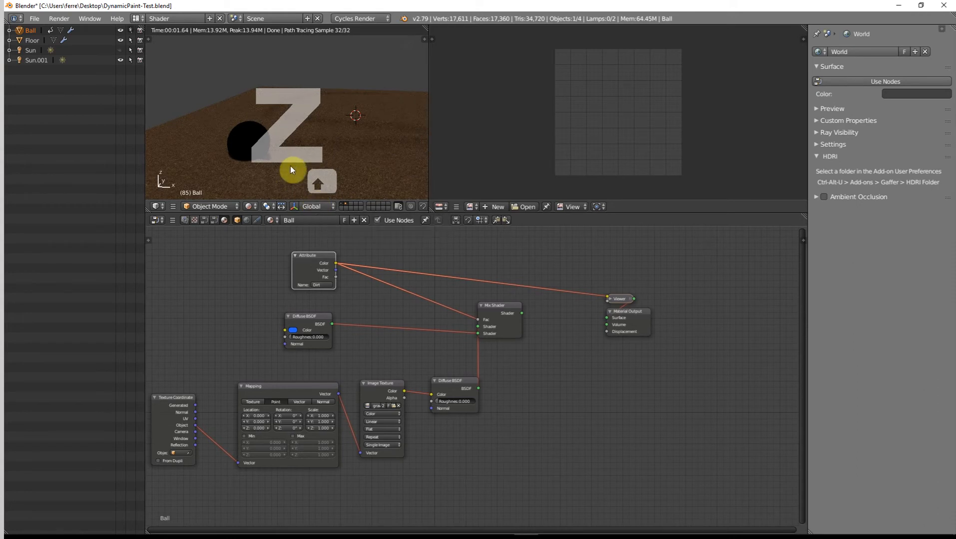
pyautogui.hotkey('shift', 'Left')
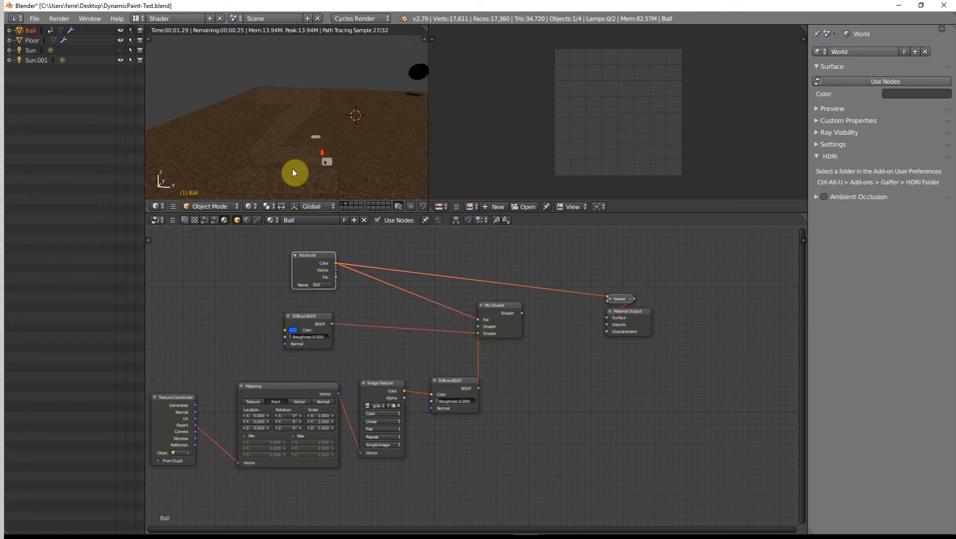
pyautogui.moveTo(293, 170)
pyautogui.mouseDown(button='middle')
pyautogui.moveTo(354, 108)
pyautogui.moveTo(228, 160)
pyautogui.mouseUp(button='middle')
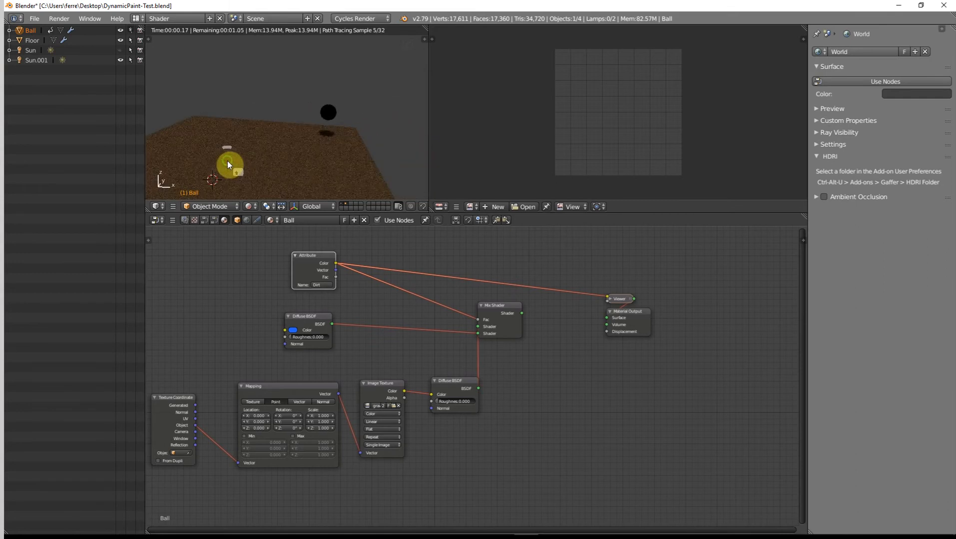
pyautogui.scroll(4, 315, 125)
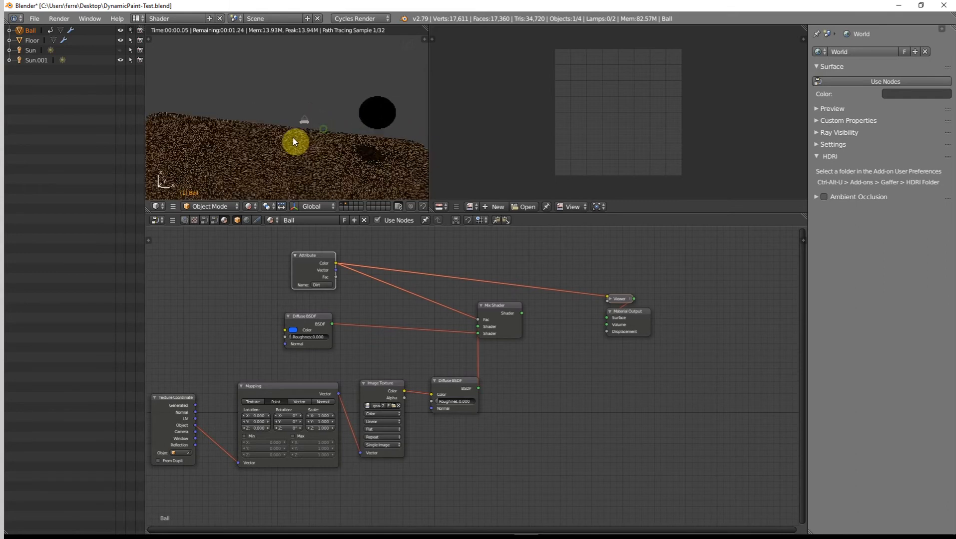
pyautogui.moveTo(294, 142)
pyautogui.mouseDown(button='middle')
pyautogui.moveTo(261, 141)
pyautogui.moveTo(298, 135)
pyautogui.moveTo(319, 150)
pyautogui.moveTo(282, 152)
pyautogui.moveTo(337, 160)
pyautogui.moveTo(302, 149)
pyautogui.mouseUp(button='middle')
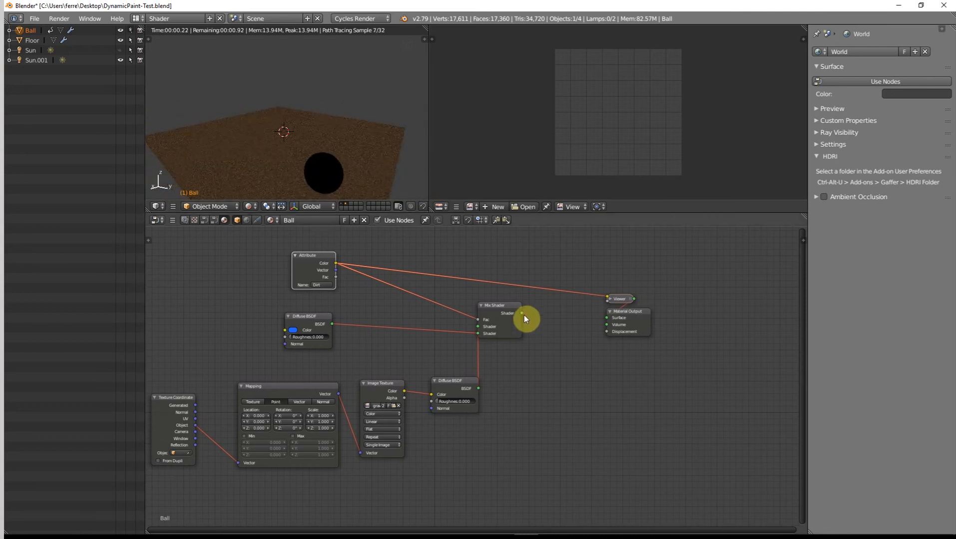
# - Connect the Mix Shader to the Material Output's Surface, move the blue Diffuse BSDF to its first Shader input, and reposition the dirt Diffuse BSDF
pyautogui.moveTo(522, 314); pyautogui.dragTo(606, 318)
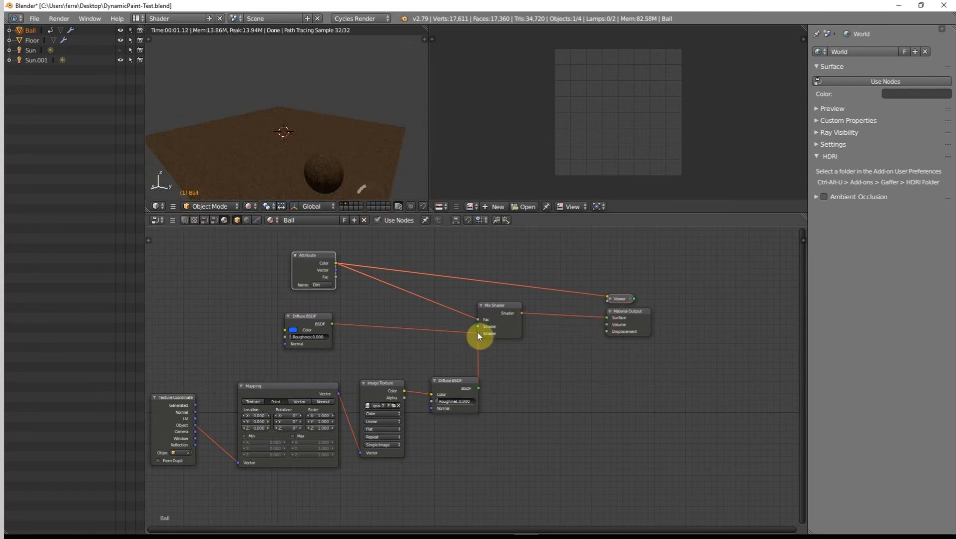
pyautogui.moveTo(477, 332)
pyautogui.mouseDown()
pyautogui.moveTo(456, 327)
pyautogui.moveTo(477, 327)
pyautogui.mouseUp()
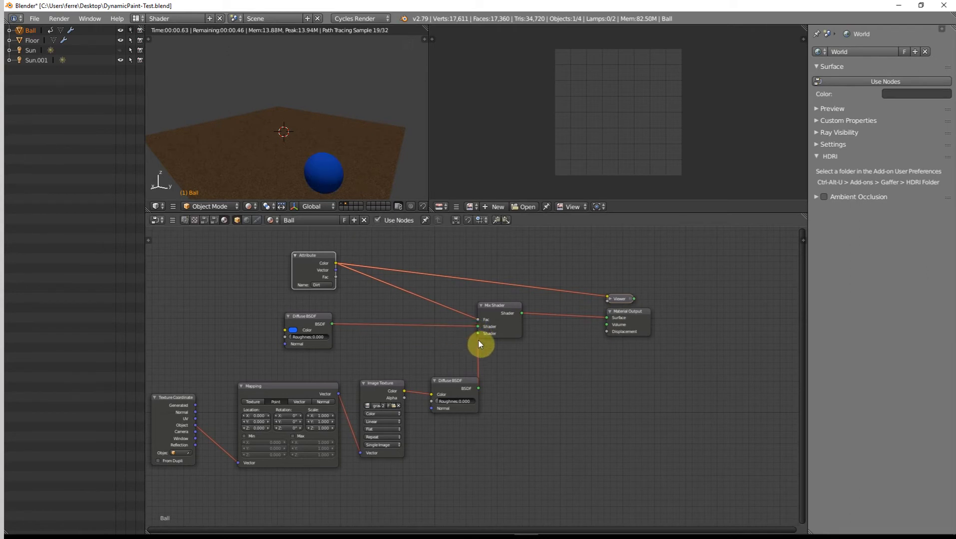
pyautogui.moveTo(469, 378); pyautogui.dragTo(449, 374)
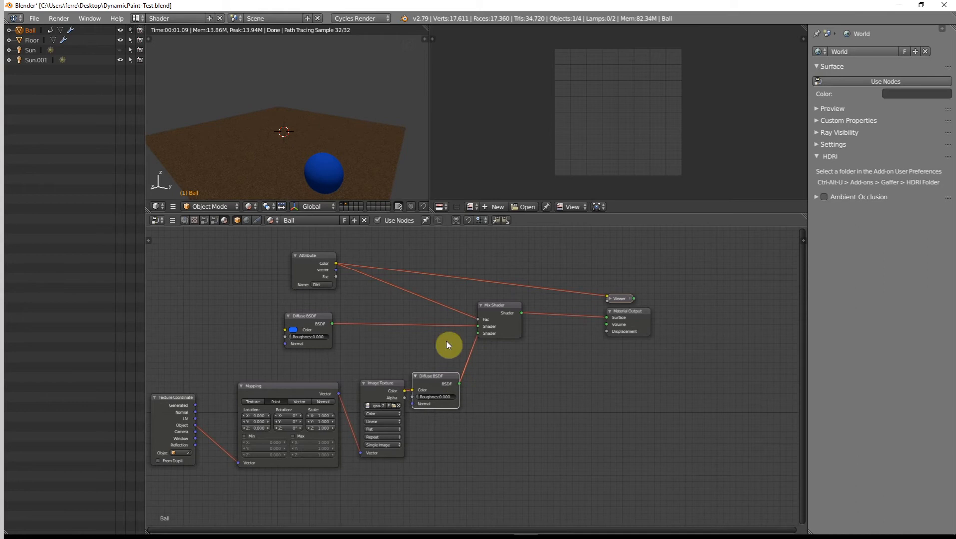
# - Play the animation in rendered shading to check the ball for dirt up close, and return to the non-rendered view
pyautogui.hotkey('alt', 'a')
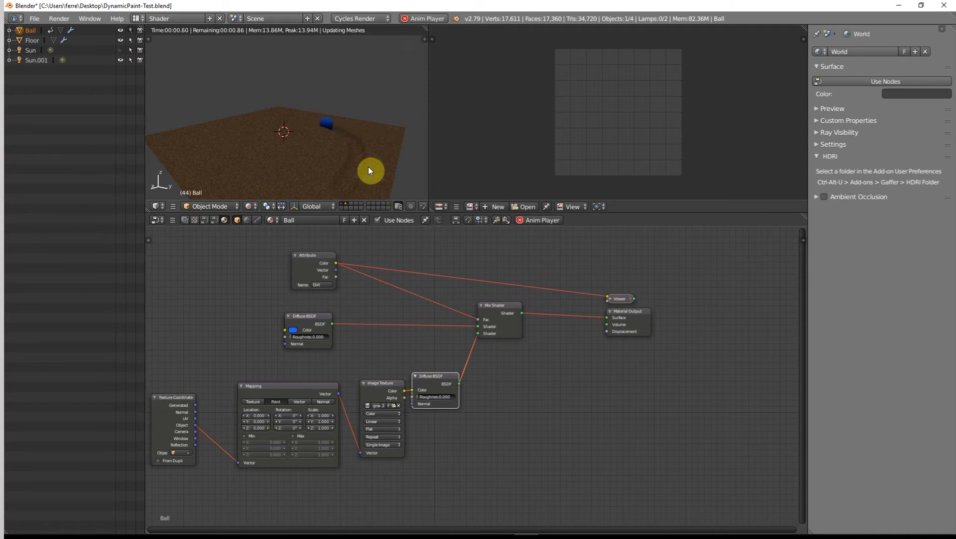
pyautogui.hotkey('alt', 'a')
pyautogui.moveTo(325, 165)
pyautogui.keyDown('alt'); pyautogui.mouseDown()
pyautogui.moveTo(386, 174)
pyautogui.moveTo(339, 153)
pyautogui.moveTo(258, 156)
pyautogui.moveTo(320, 149)
pyautogui.moveTo(241, 181)
pyautogui.moveTo(374, 143)
pyautogui.moveTo(263, 164)
pyautogui.moveTo(298, 162)
pyautogui.mouseUp(); pyautogui.keyUp('alt')
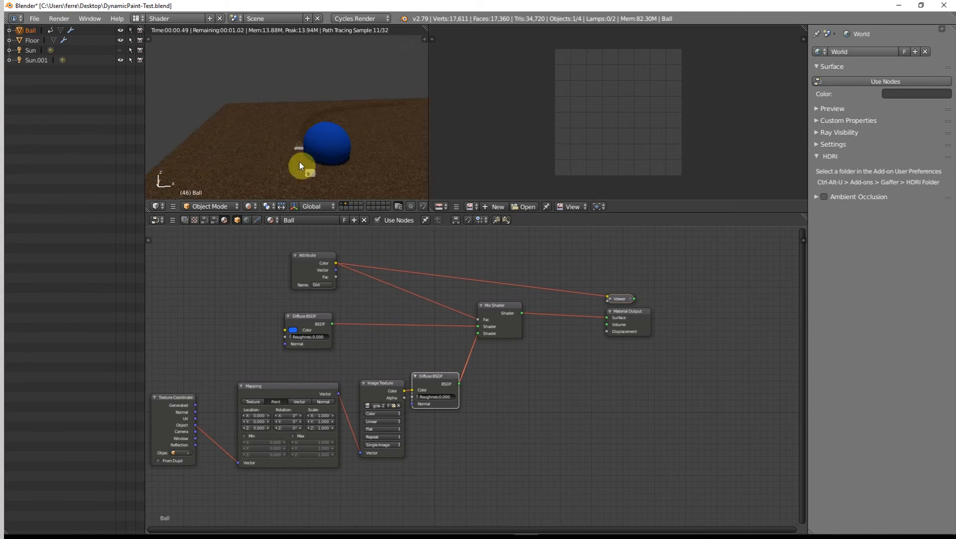
pyautogui.hotkey('shift', 'z')
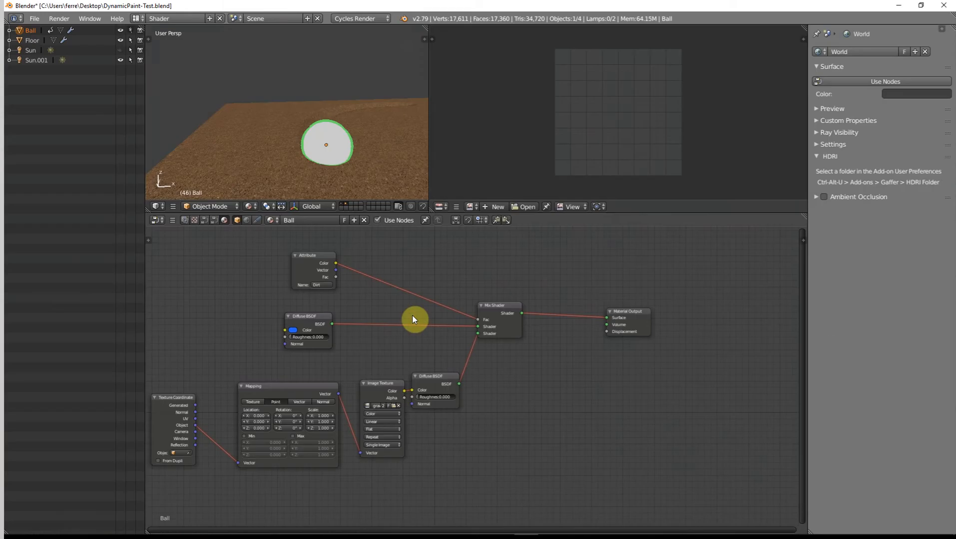
# - Return to the Rhuan screen layout and set the ball's Dynamic Paint initial color to Color with black (RGB 0, 0, 0)
pyautogui.hotkey('ctrl', 'Left')
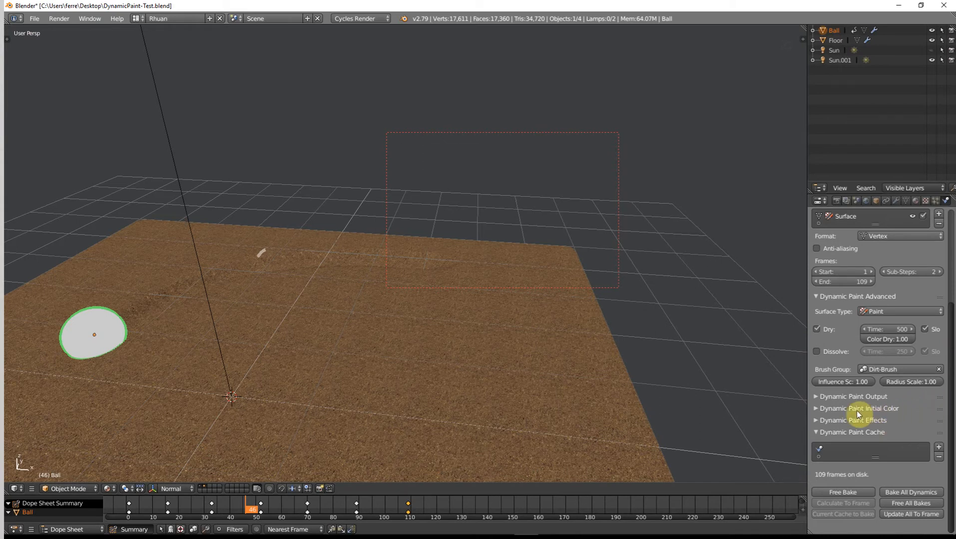
pyautogui.click(815, 408)
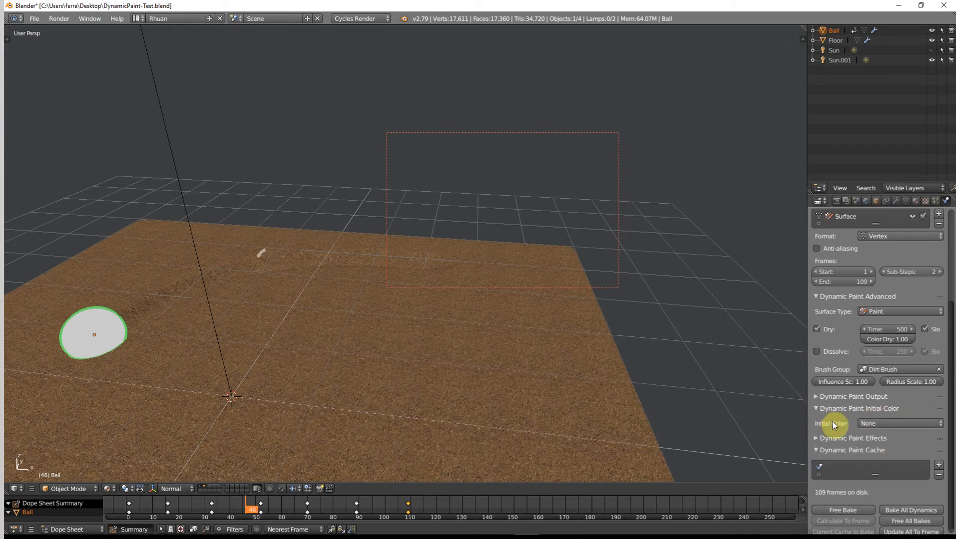
pyautogui.click(888, 424)
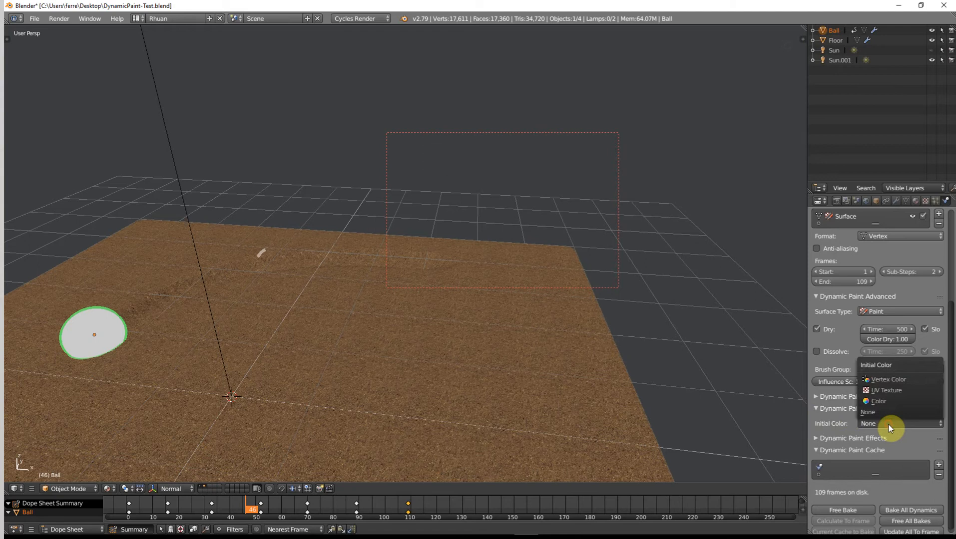
pyautogui.click(882, 402)
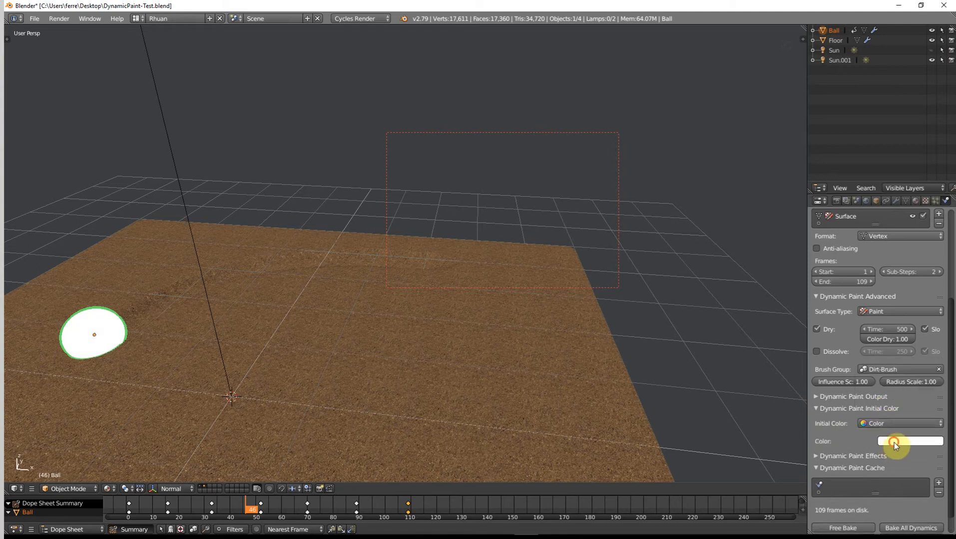
pyautogui.click(894, 442)
pyautogui.moveTo(933, 347); pyautogui.dragTo(934, 374)
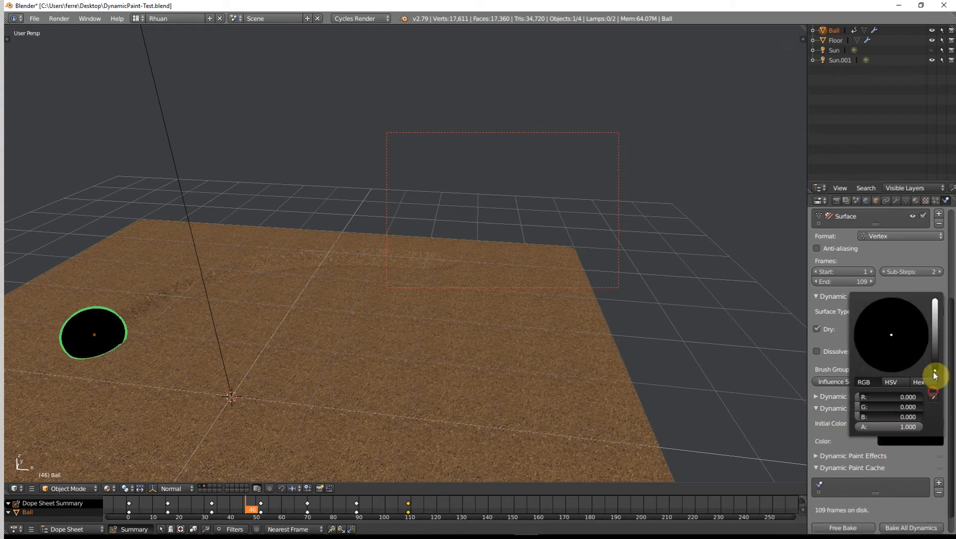
pyautogui.click(821, 409)
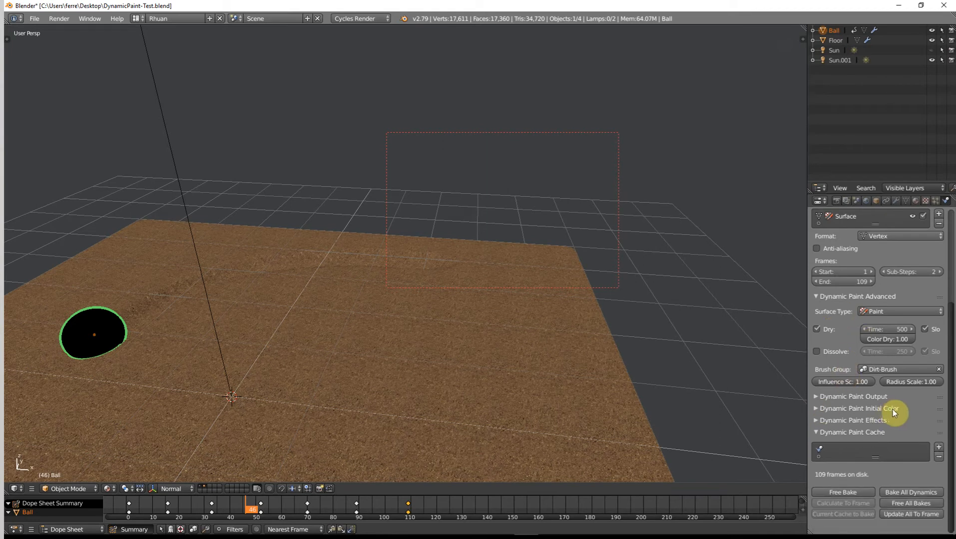
# - Review the ball's Dynamic Paint settings, free its bake and bake the canvas again with the black initial color
pyautogui.click(823, 398)
pyautogui.click(824, 398)
pyautogui.scroll(4, 902, 298)
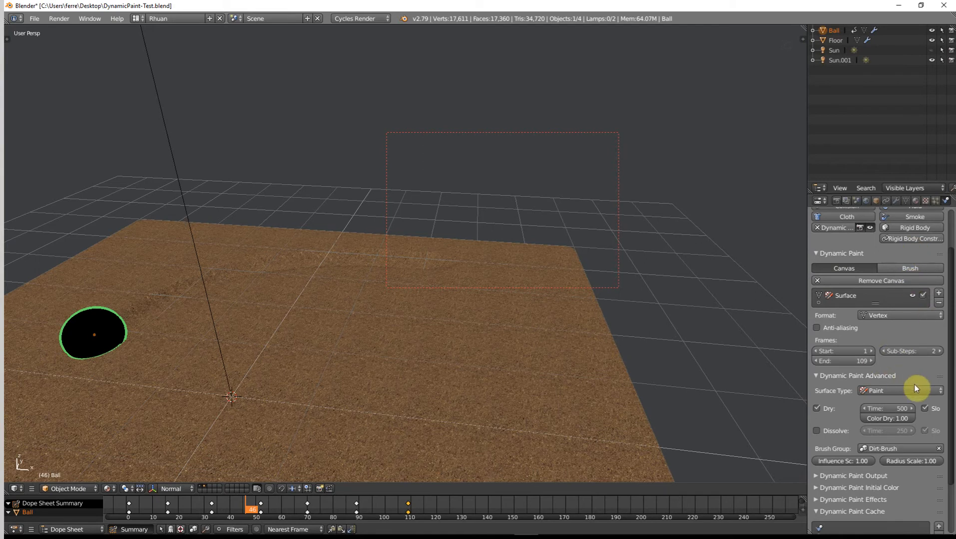
pyautogui.scroll(-3, 901, 439)
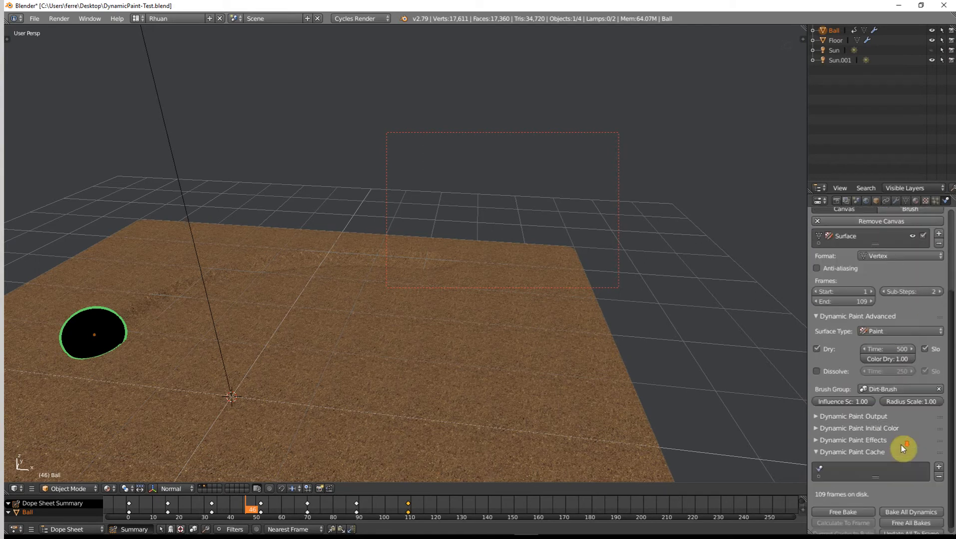
pyautogui.scroll(-1, 854, 445)
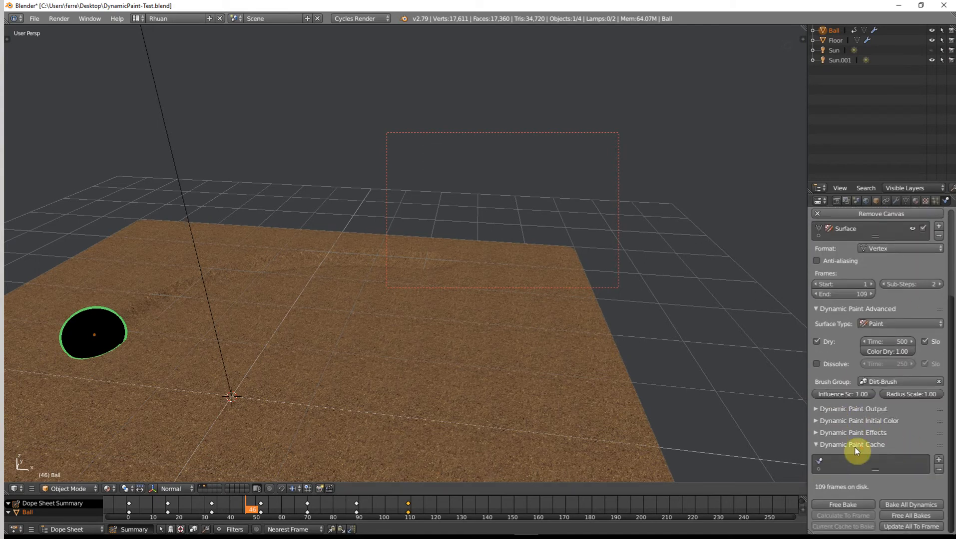
pyautogui.moveTo(269, 323); pyautogui.dragTo(218, 362, button='middle')
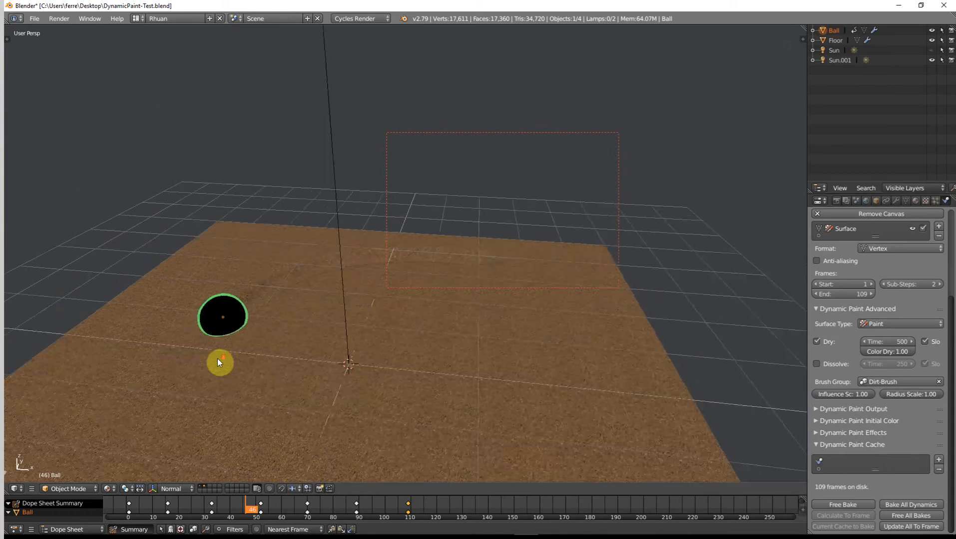
pyautogui.moveTo(267, 346); pyautogui.dragTo(229, 365, button='middle')
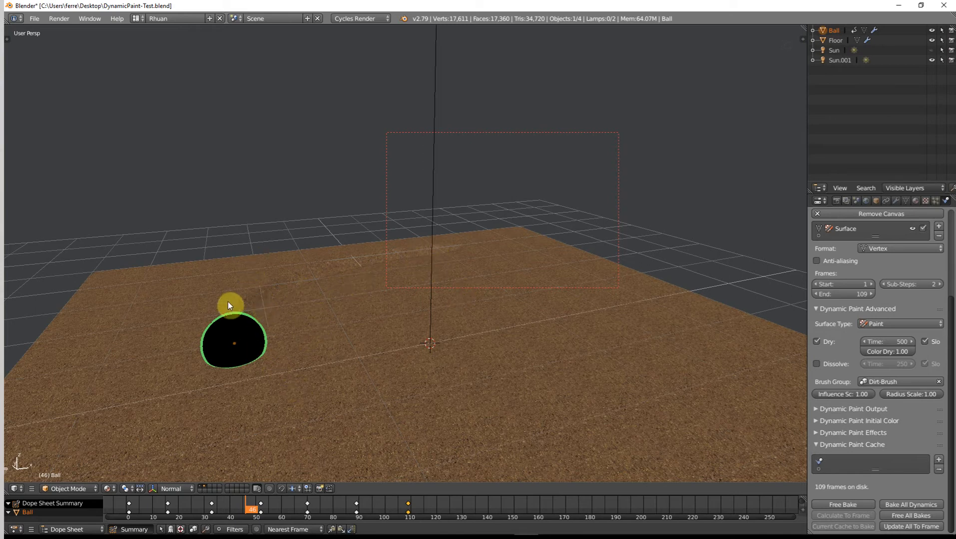
pyautogui.moveTo(227, 302); pyautogui.dragTo(305, 315, button='middle')
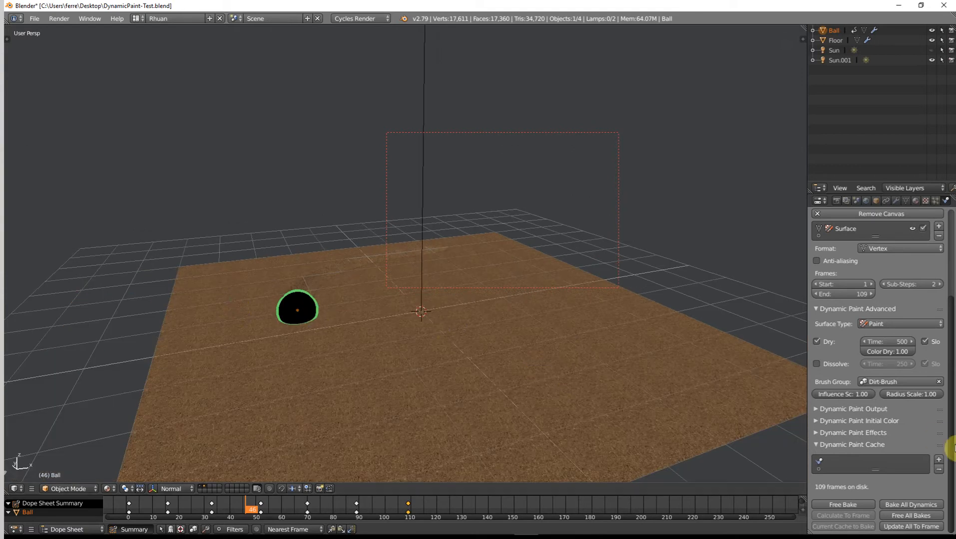
pyautogui.click(867, 504)
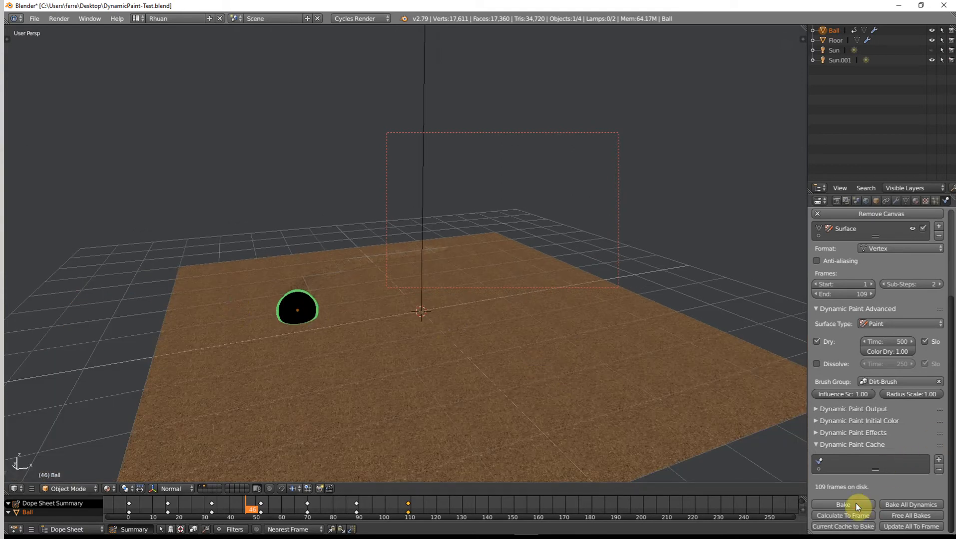
pyautogui.click(856, 504)
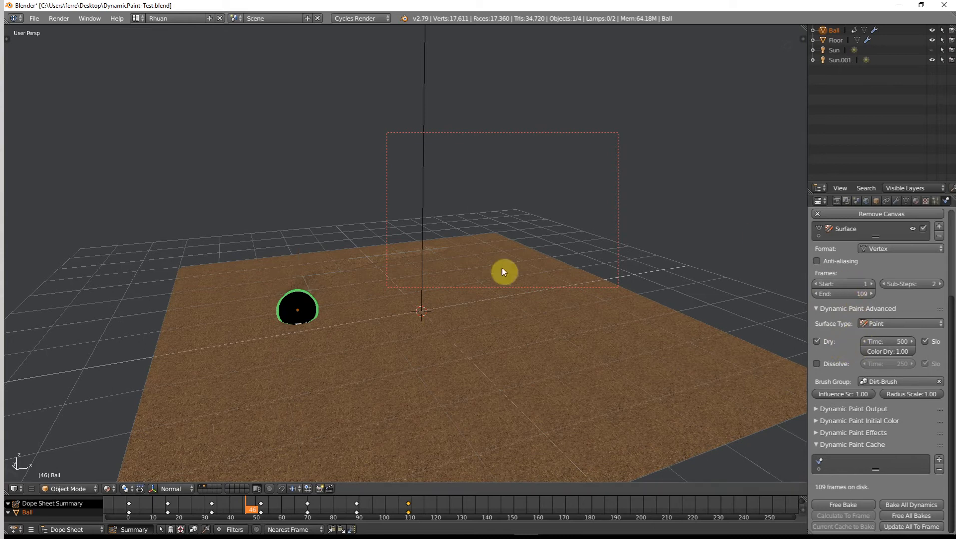
# - Select the Floor and bake the Dynamic Paint cache of its Displace canvas
pyautogui.rightClick(508, 351)
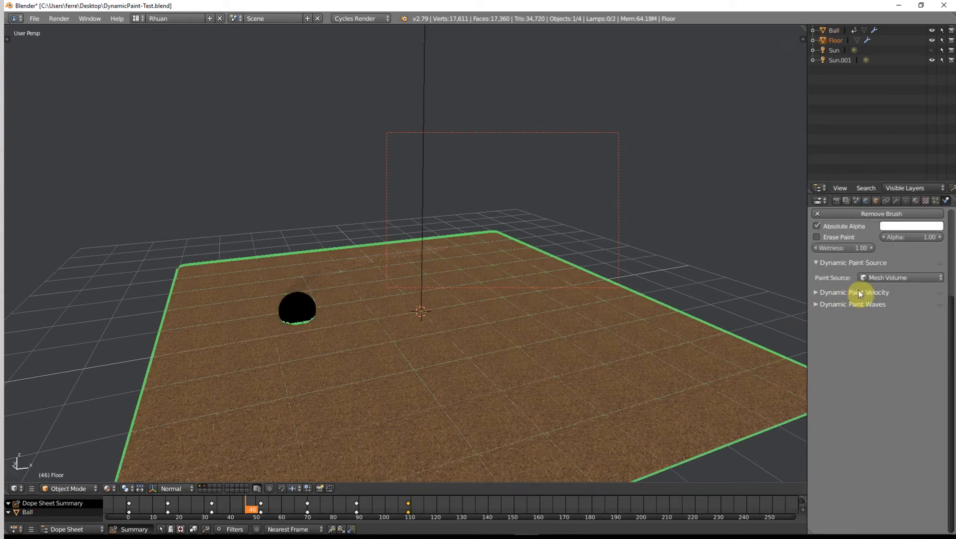
pyautogui.scroll(2, 876, 291)
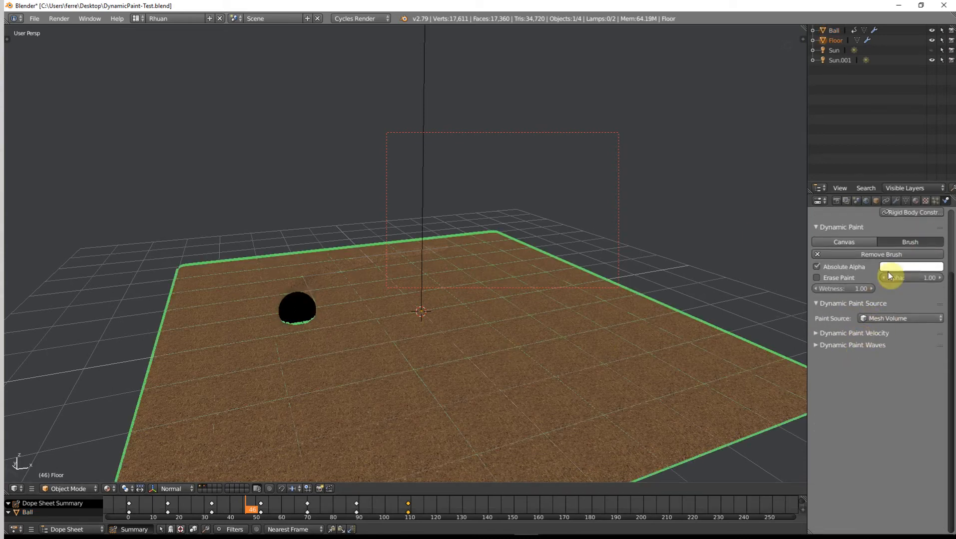
pyautogui.scroll(3, 882, 287)
pyautogui.click(861, 301)
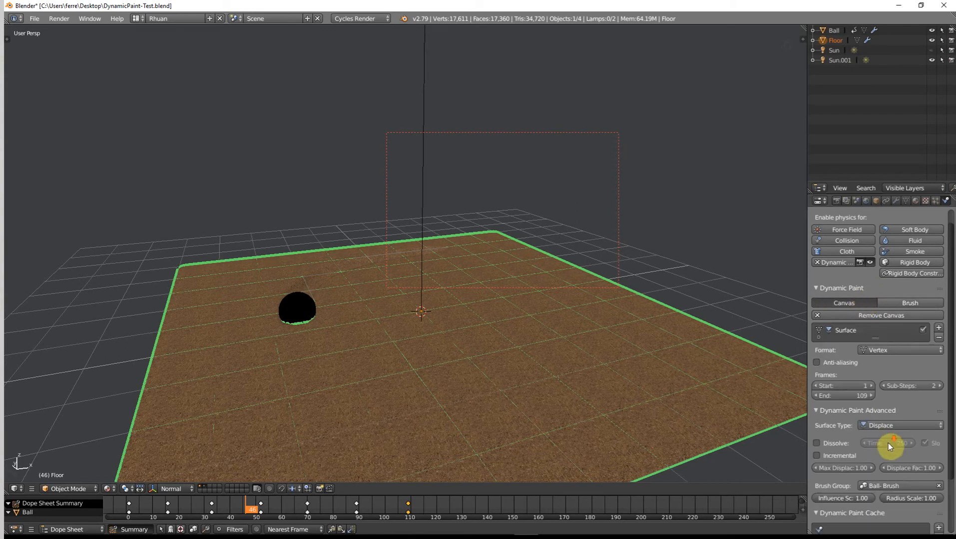
pyautogui.scroll(-3, 888, 443)
pyautogui.click(826, 504)
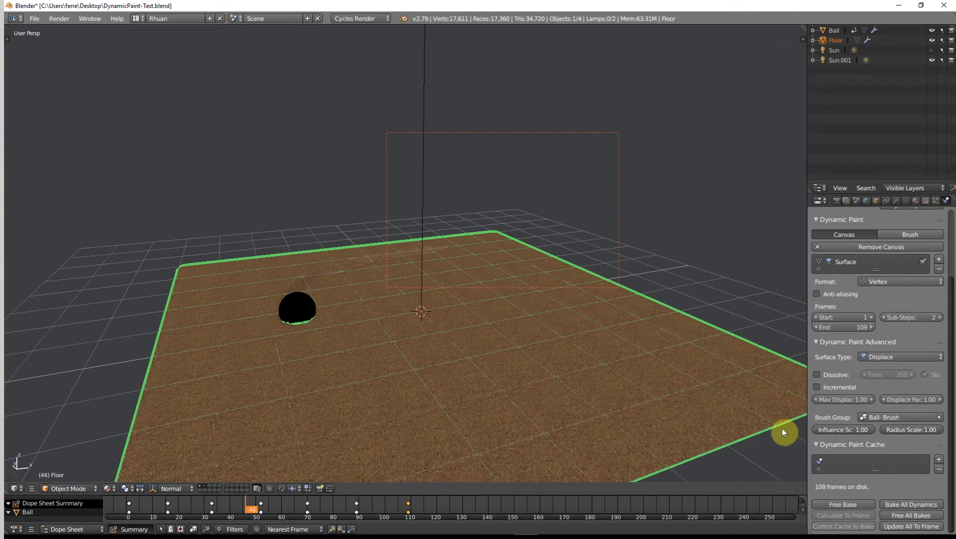
# - Reselect only the ball and switch back to the Shader screen layout
pyautogui.press('a')
pyautogui.rightClick(310, 313)
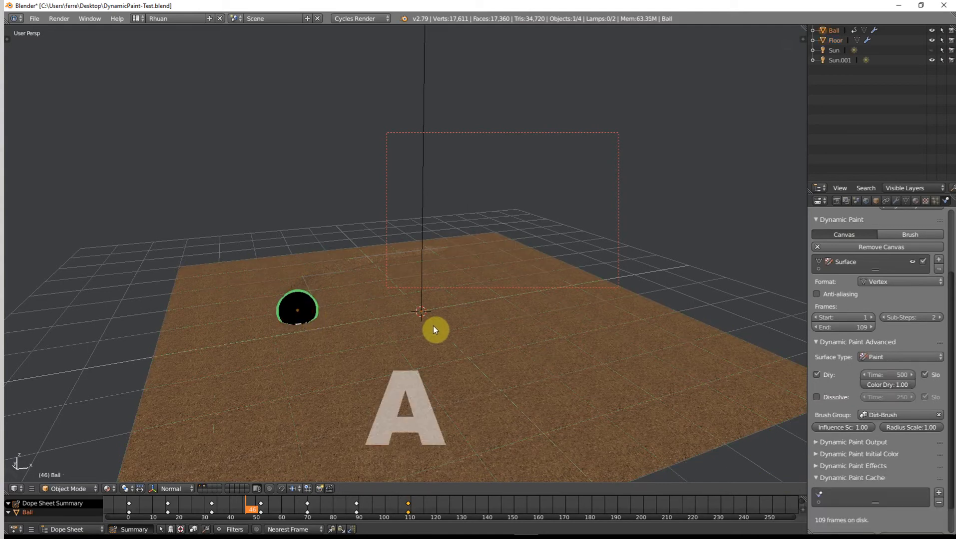
pyautogui.hotkey('ctrl', 'Left')
pyautogui.hotkey('ctrl', 'Left')
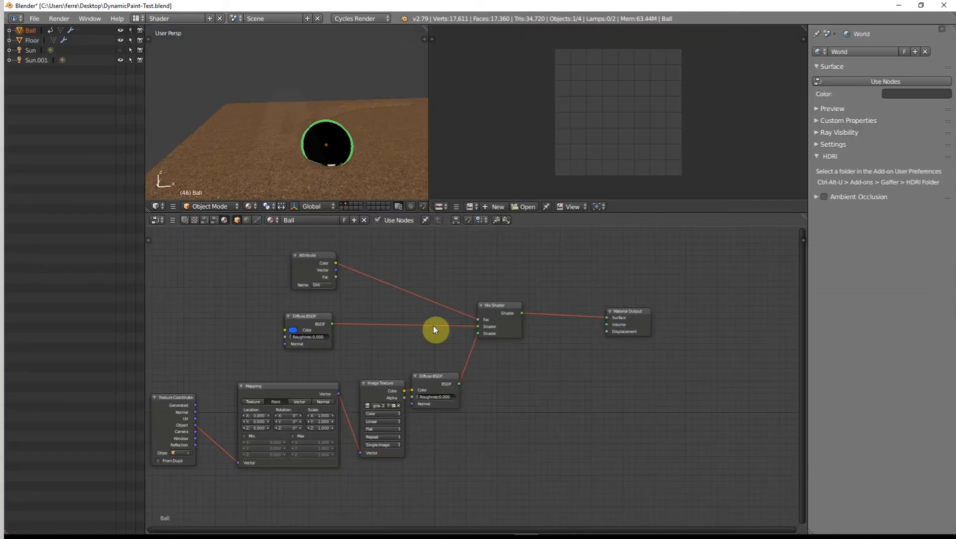
# - Move the Mix Shader node closer to the Material Output and check the name entered in the Attribute node
pyautogui.press('Home')
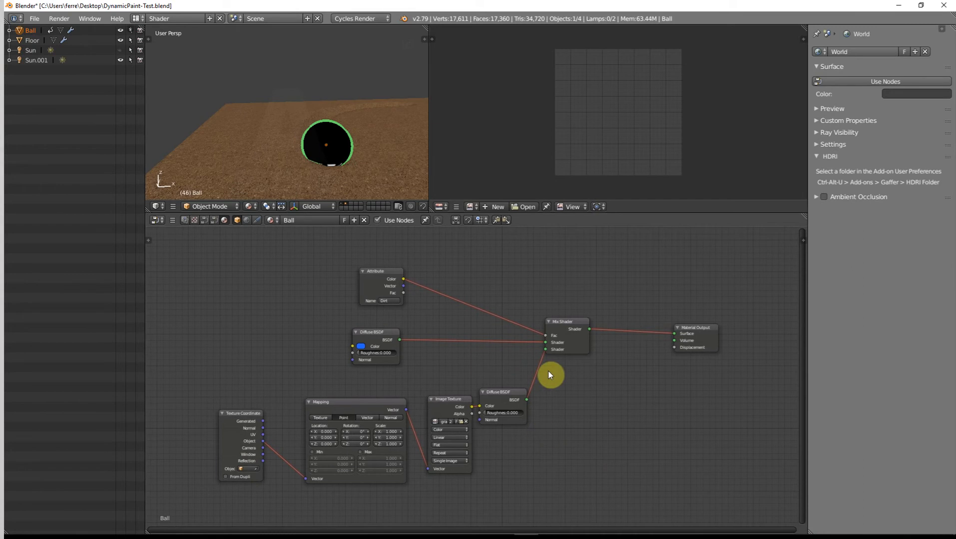
pyautogui.moveTo(563, 327); pyautogui.dragTo(597, 324)
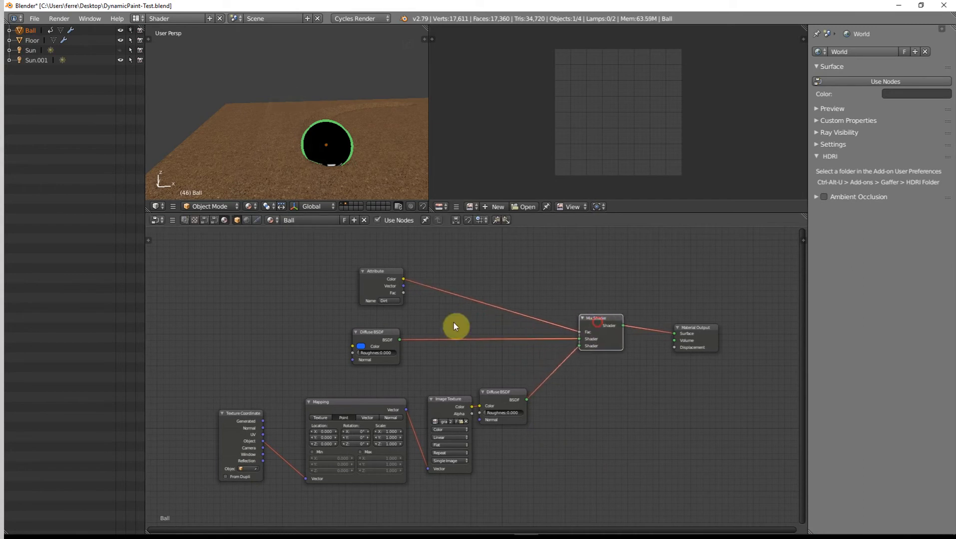
pyautogui.click(384, 300)
pyautogui.click(429, 313)
# - Replace the Attribute node with a new one named Dirt and link its Color output to the Mix Shader's Fac
pyautogui.click(373, 279)
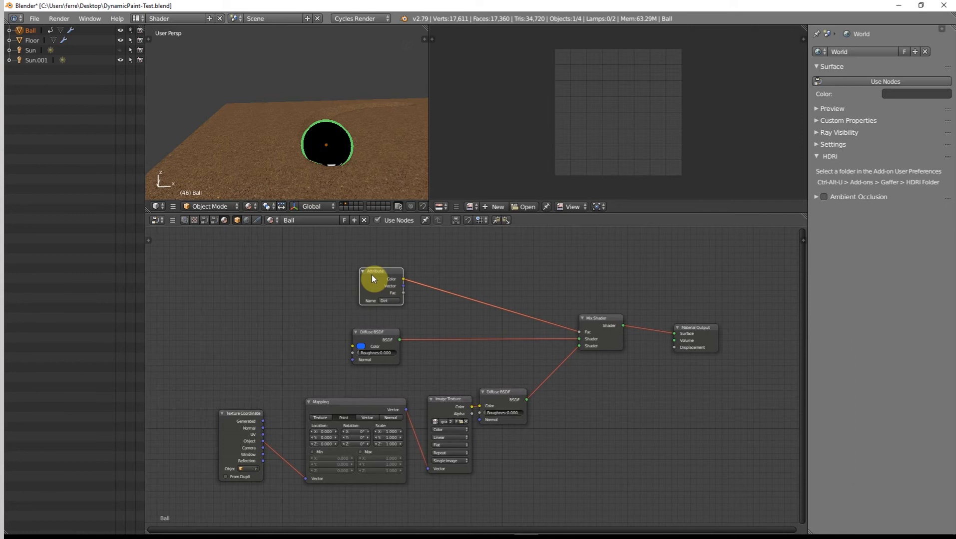
pyautogui.press('x')
pyautogui.hotkey('shift', 'a')
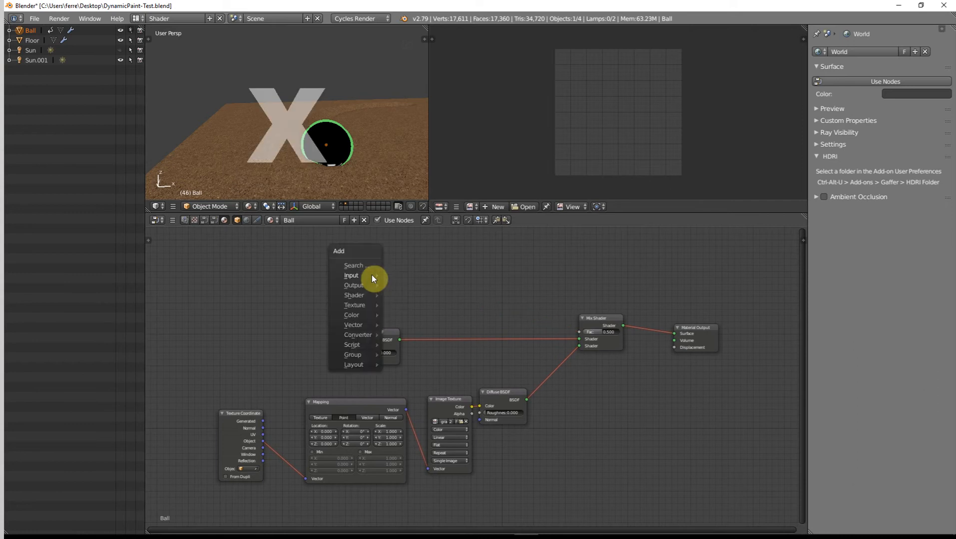
pyautogui.moveTo(394, 278)
pyautogui.click(498, 277)
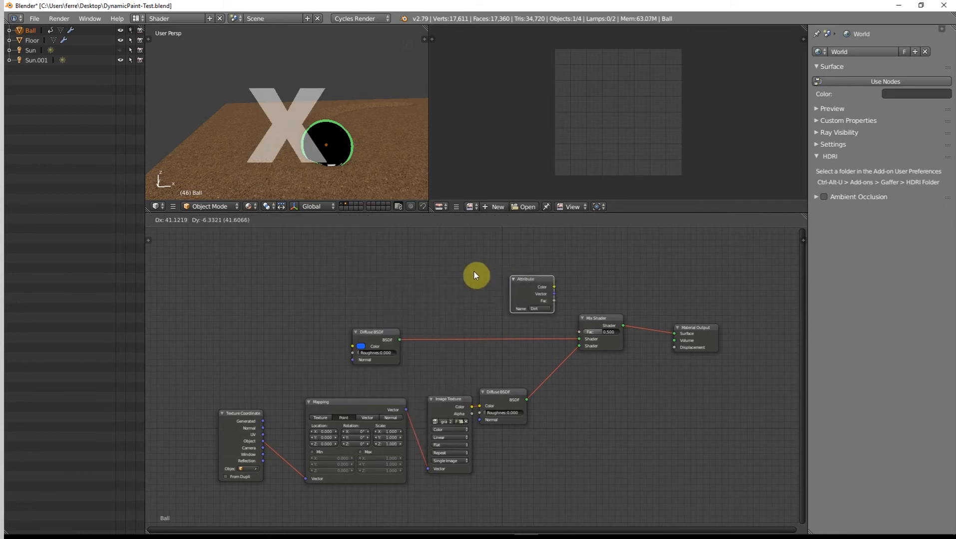
pyautogui.click(371, 266)
pyautogui.moveTo(415, 277); pyautogui.dragTo(579, 333)
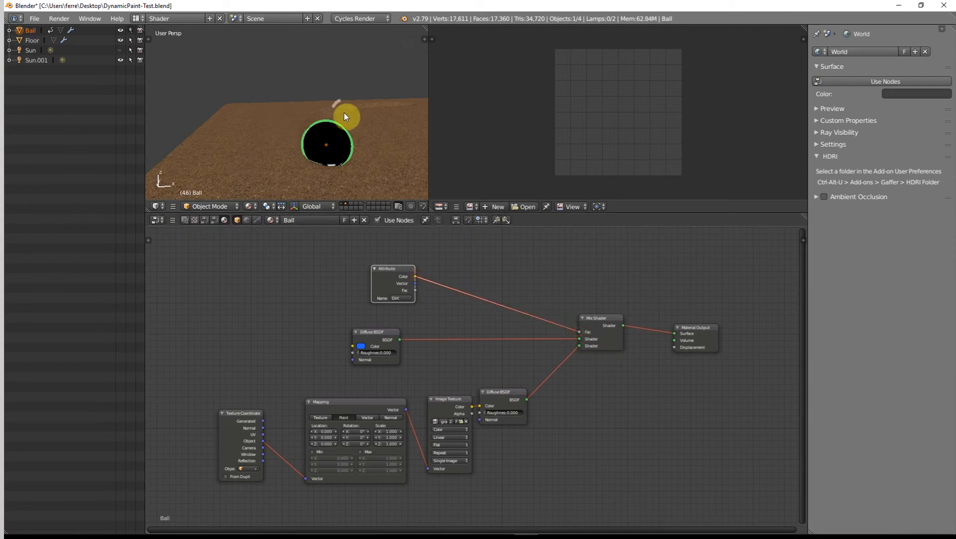
# - Return to the Rhuan screen layout and play the ball animation from the first frame with the whole floor in view
pyautogui.hotkey('ctrl', 'Left')
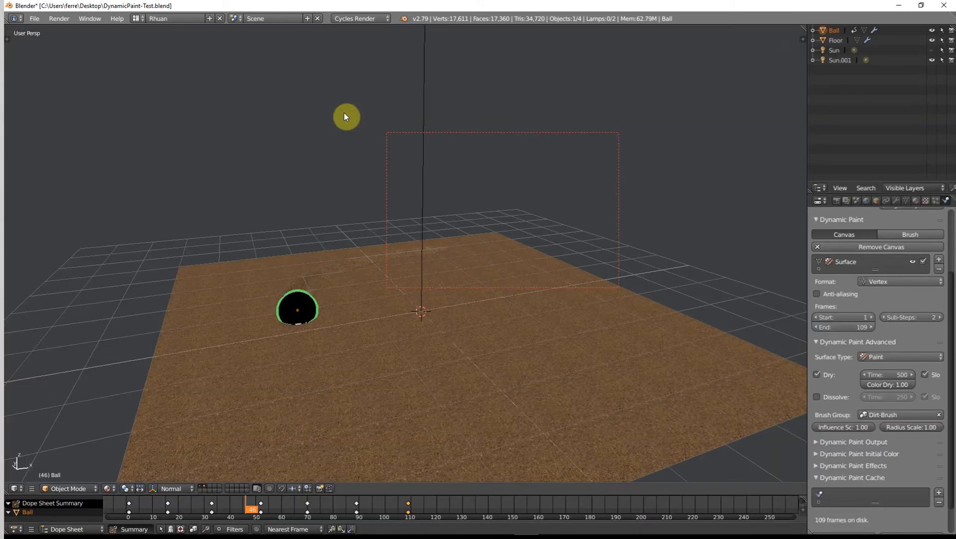
pyautogui.scroll(-2, 389, 249)
pyautogui.moveTo(478, 273); pyautogui.dragTo(535, 267, button='middle')
pyautogui.scroll(-5, 473, 303)
pyautogui.scroll(4, 555, 257)
pyautogui.scroll(2, 534, 267)
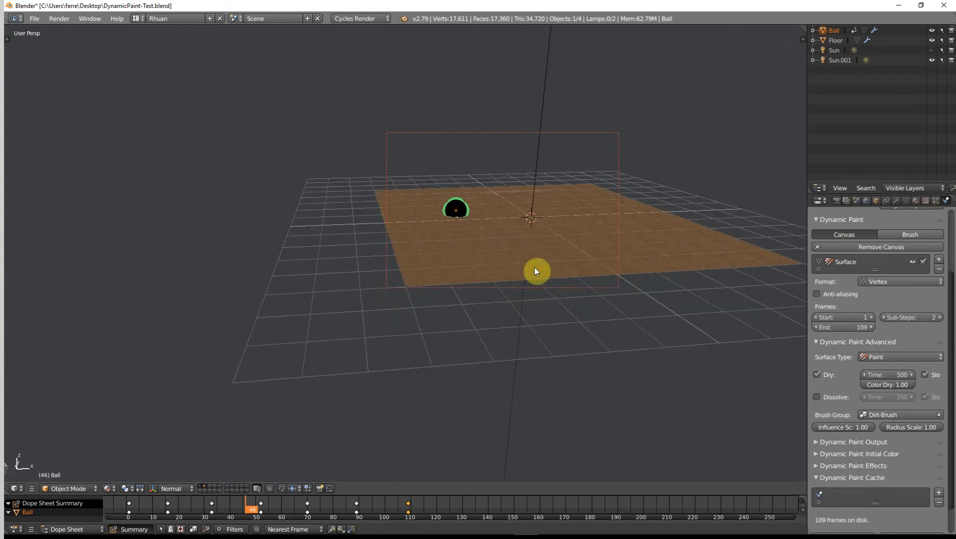
pyautogui.hotkey('shift', 'Left')
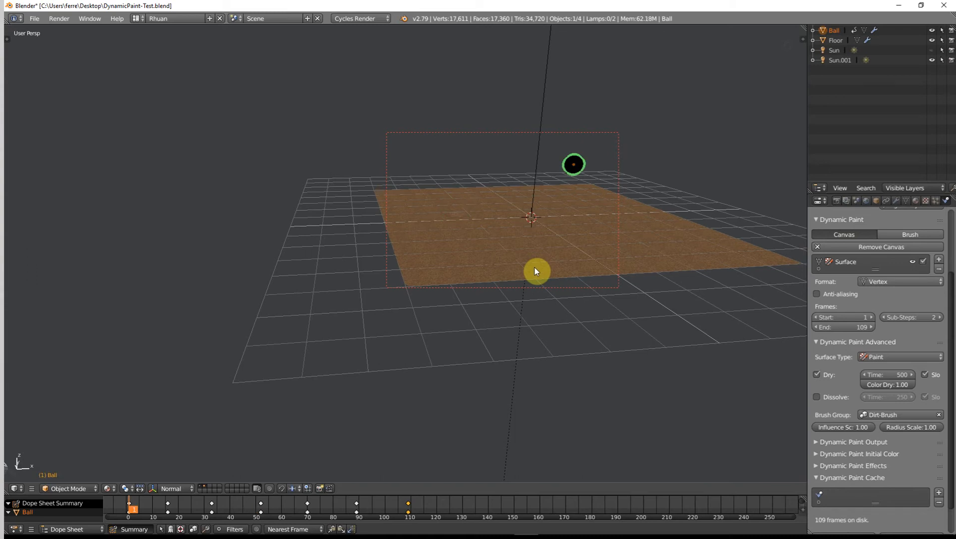
pyautogui.hotkey('alt', 'a')
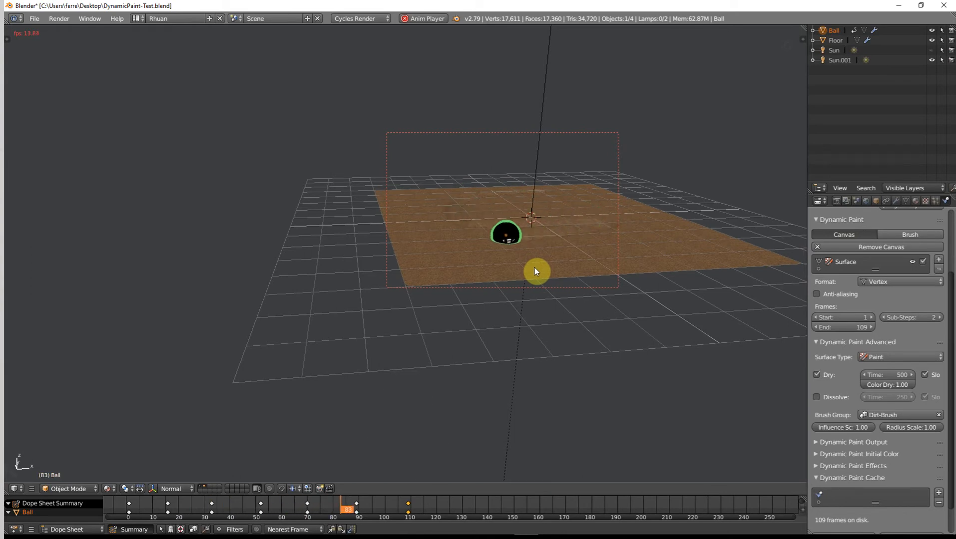
pyautogui.hotkey('alt', 'a')
# - Inspect the ball up close in a temporary rendered preview of the viewport at frame 92
pyautogui.moveTo(535, 268); pyautogui.dragTo(588, 277, button='middle')
pyautogui.hotkey('shift', 'z')
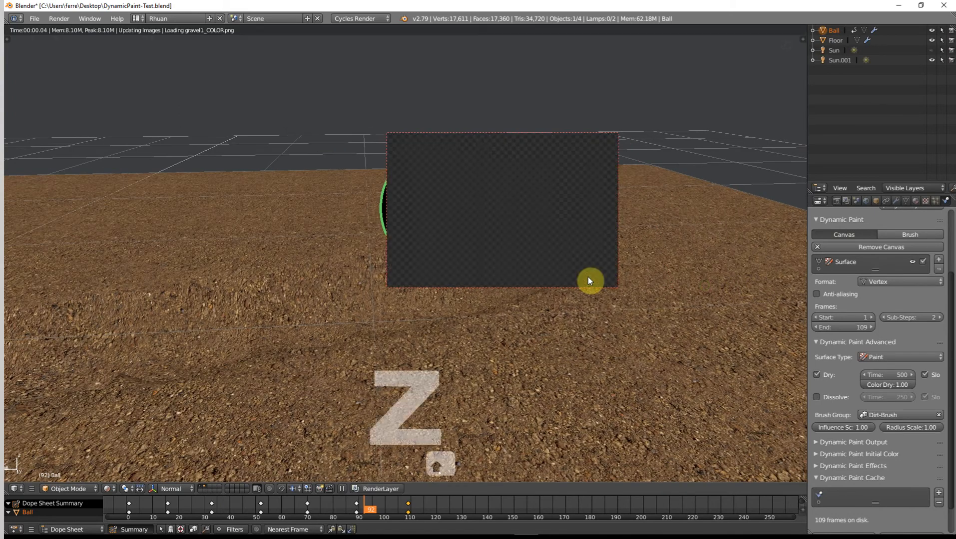
pyautogui.moveTo(513, 261); pyautogui.dragTo(507, 284, button='middle')
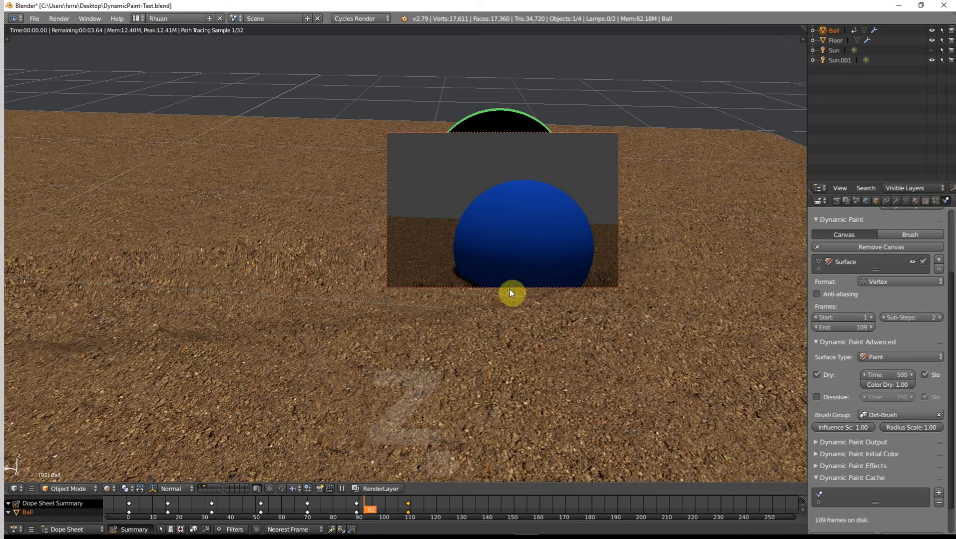
pyautogui.hotkey('shift', 'z')
# - Replay the rolling animation from frame 29 and examine the ball and its track at frame 70
pyautogui.moveTo(516, 294); pyautogui.dragTo(316, 273, button='middle')
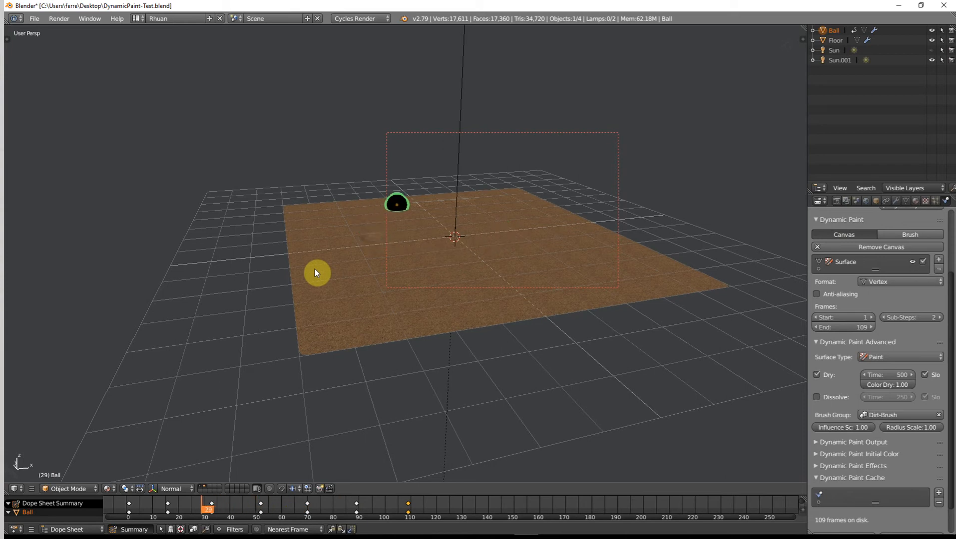
pyautogui.hotkey('alt', 'a')
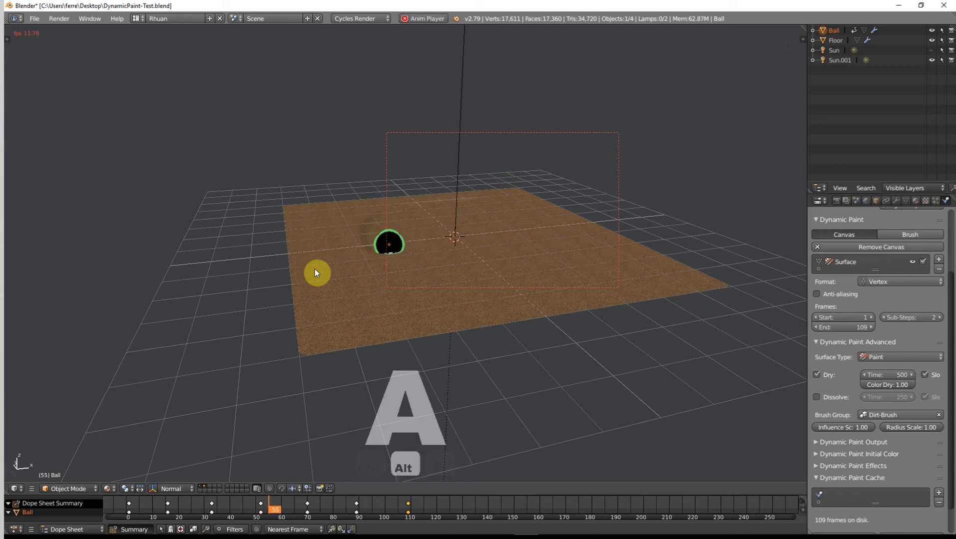
pyautogui.hotkey('alt', 'a')
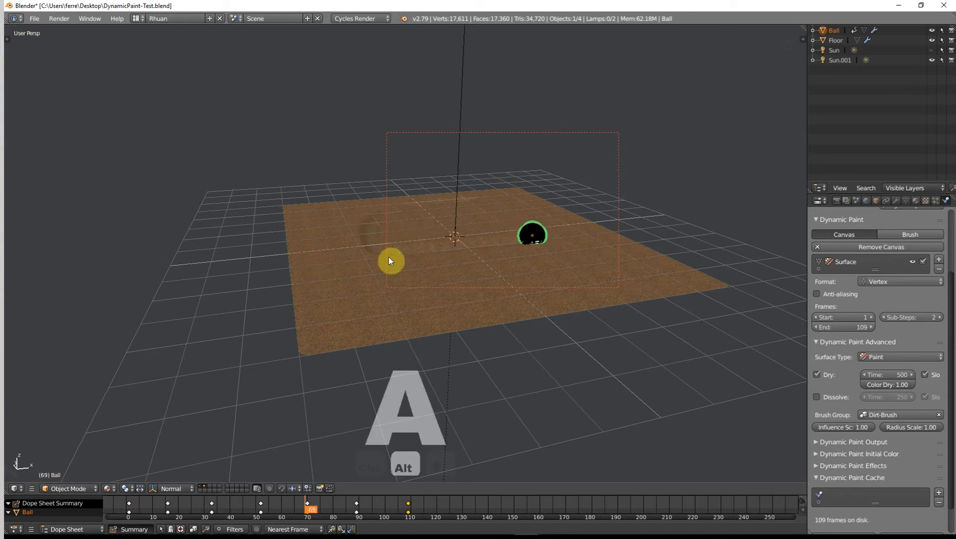
pyautogui.scroll(4, 546, 255)
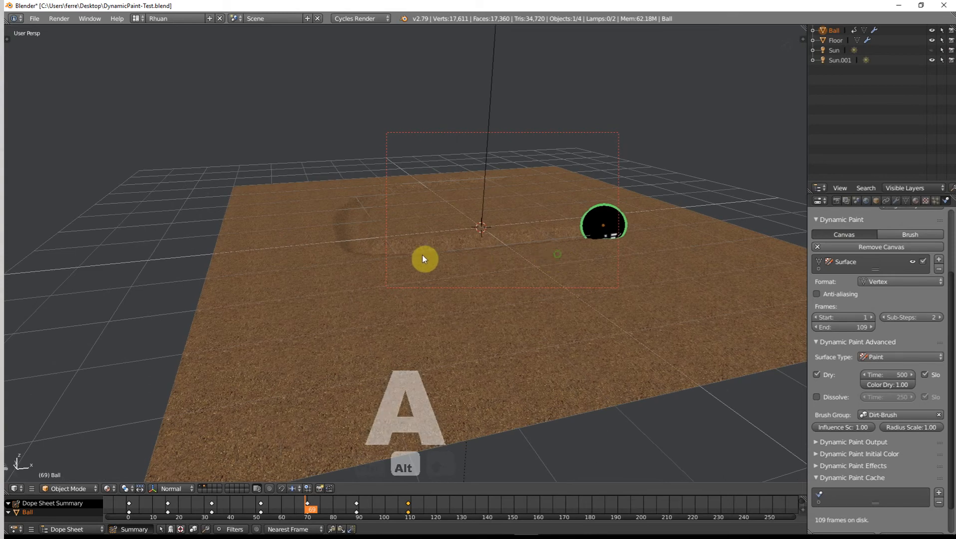
pyautogui.moveTo(422, 255); pyautogui.dragTo(405, 255, button='middle')
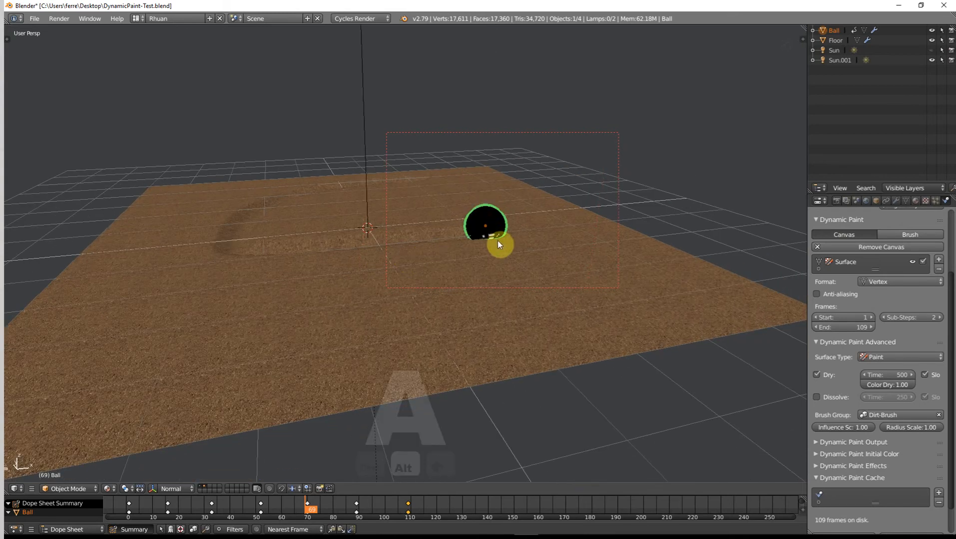
pyautogui.press('Right')
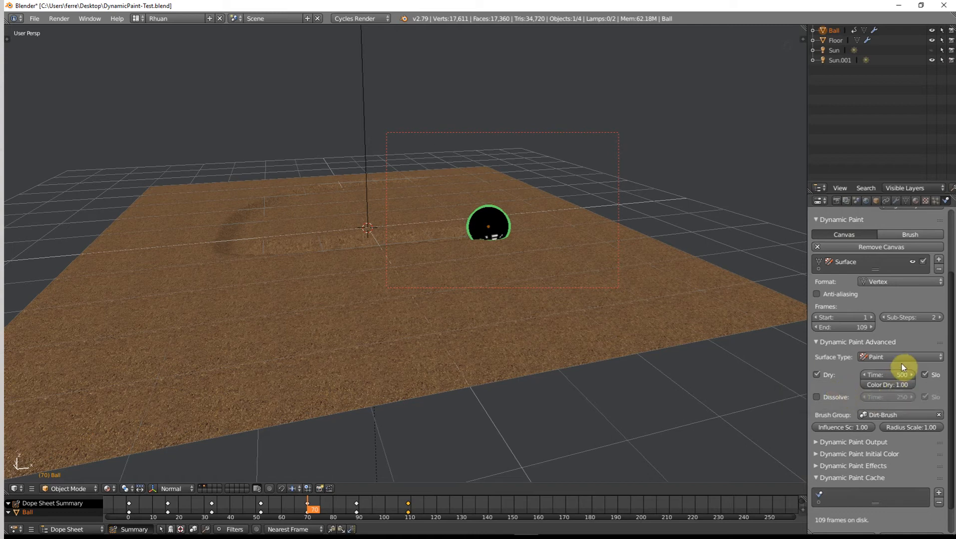
# - Review the ball canvas's surface type and dry time, set Sub-Steps to 0 and free the bake
pyautogui.click(900, 358)
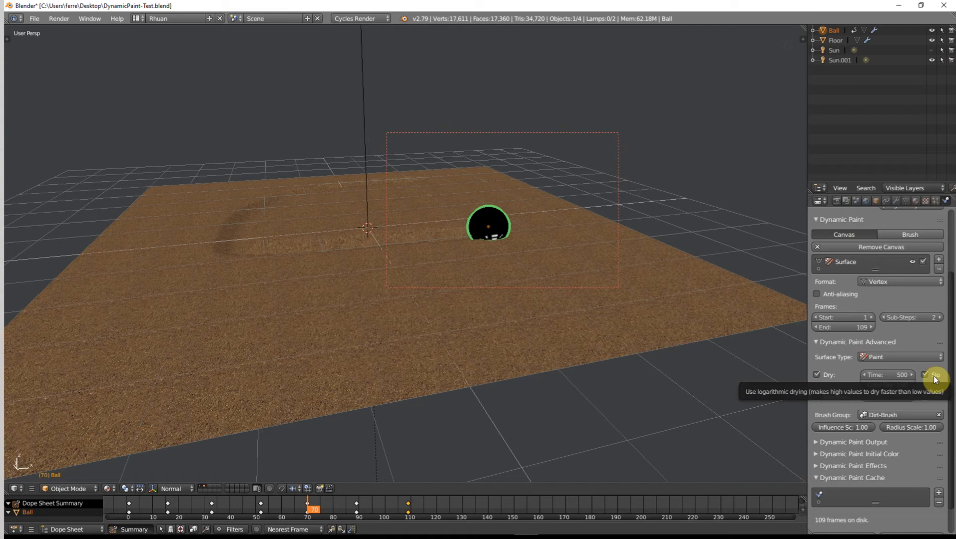
pyautogui.click(892, 375)
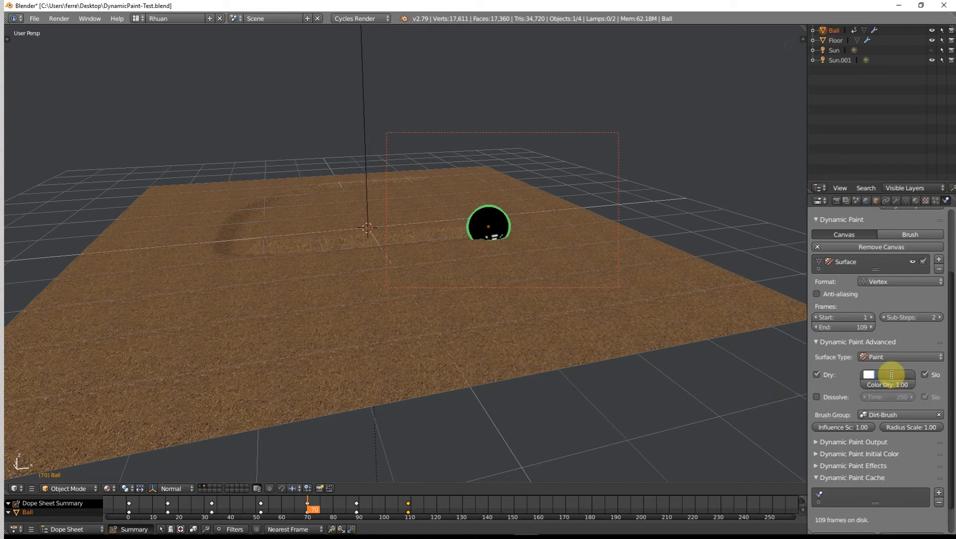
pyautogui.press('Return')
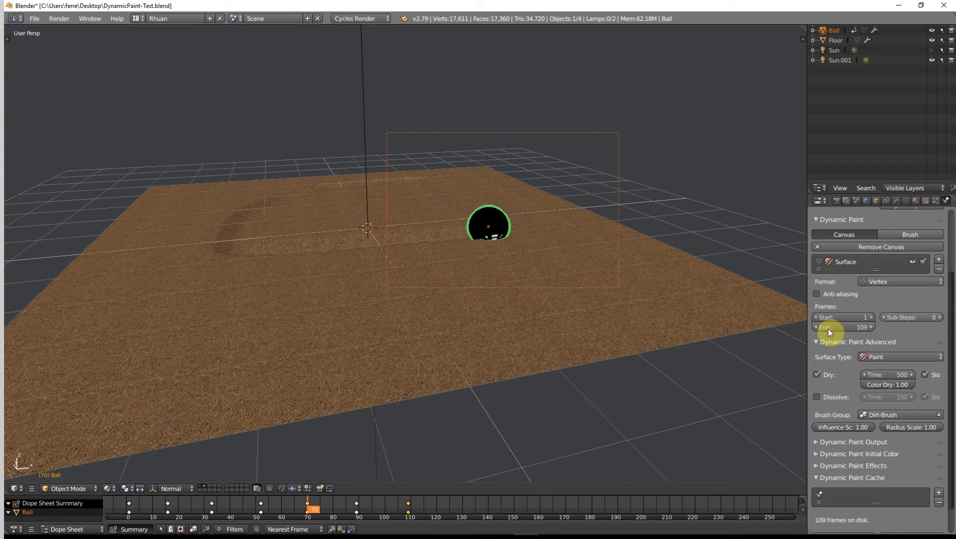
pyautogui.scroll(-2, 878, 446)
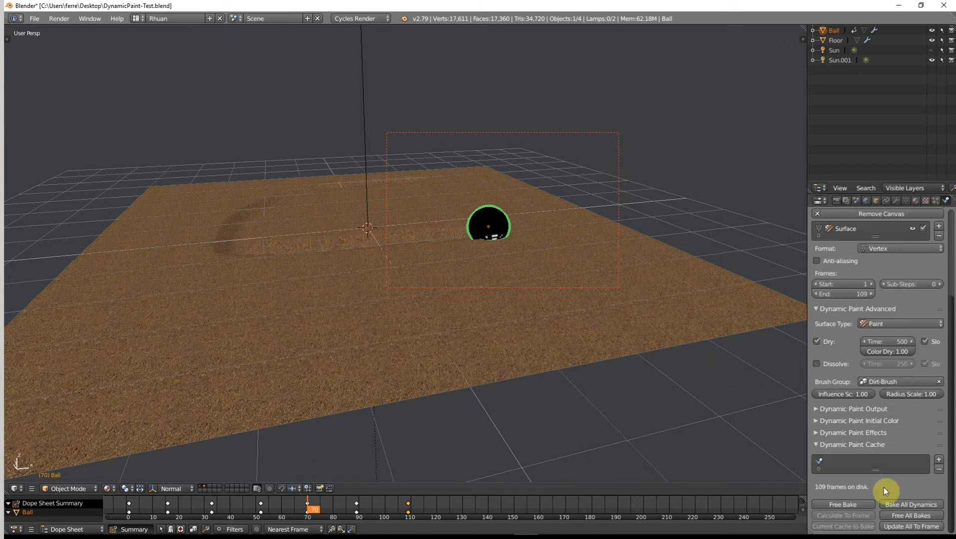
pyautogui.click(860, 506)
# - Examine the ball's Dynamic Paint effects, initial color and output settings
pyautogui.click(818, 433)
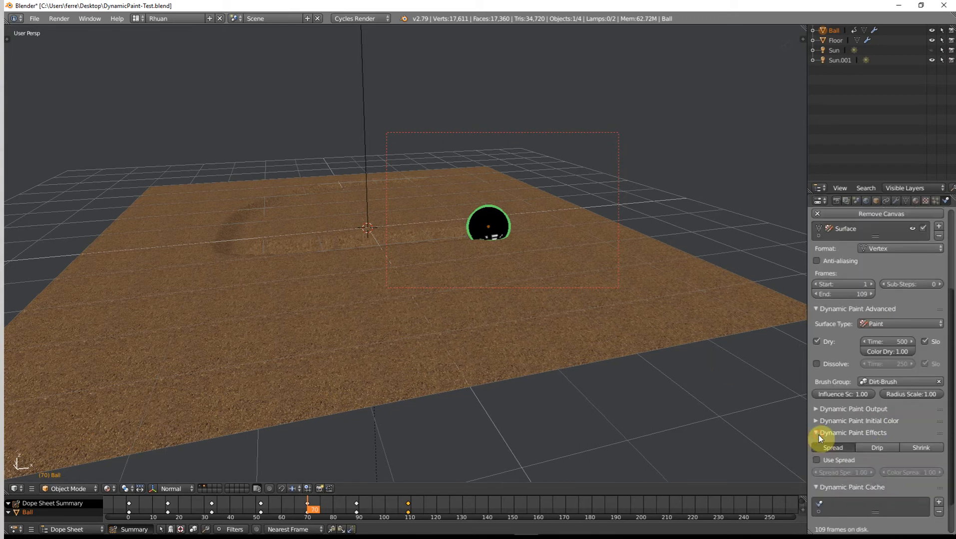
pyautogui.click(818, 434)
pyautogui.click(817, 421)
pyautogui.click(817, 421)
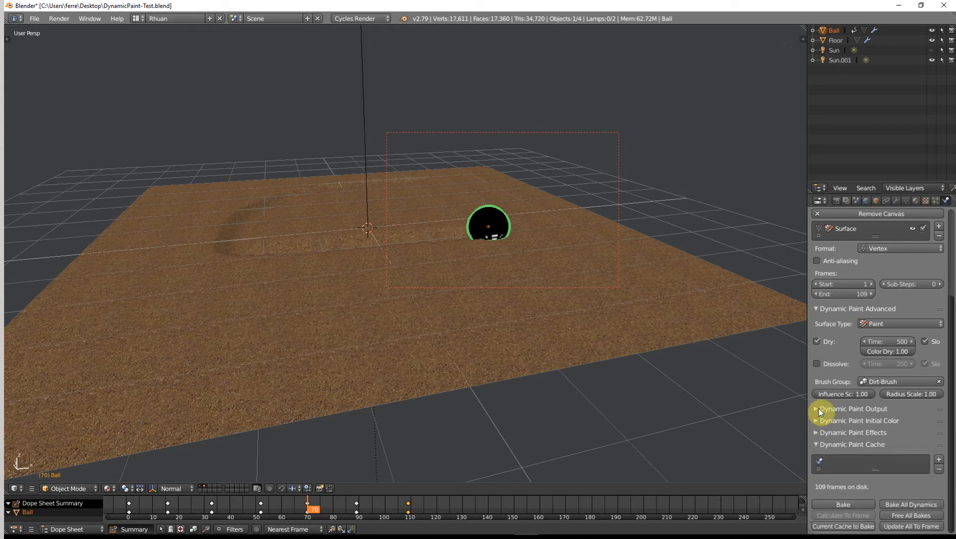
pyautogui.click(818, 409)
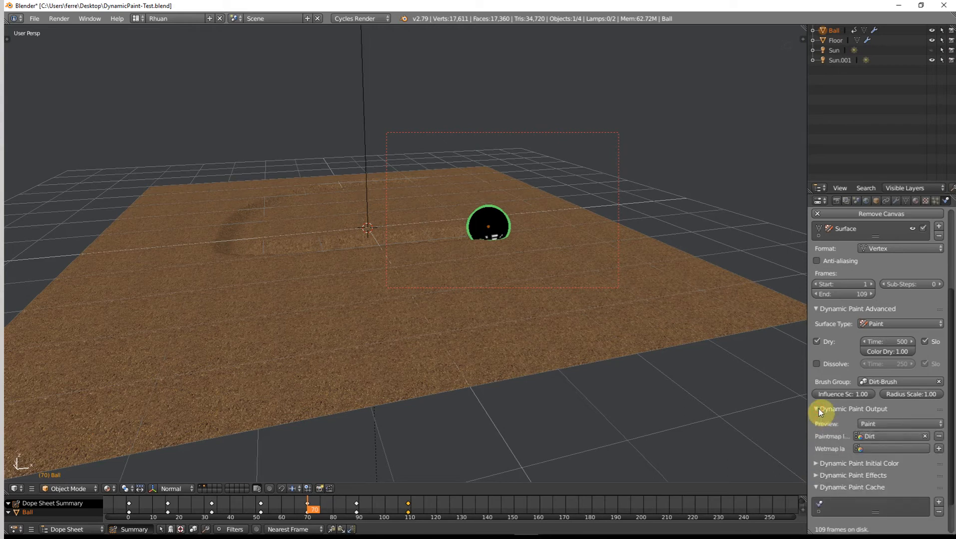
pyautogui.click(818, 410)
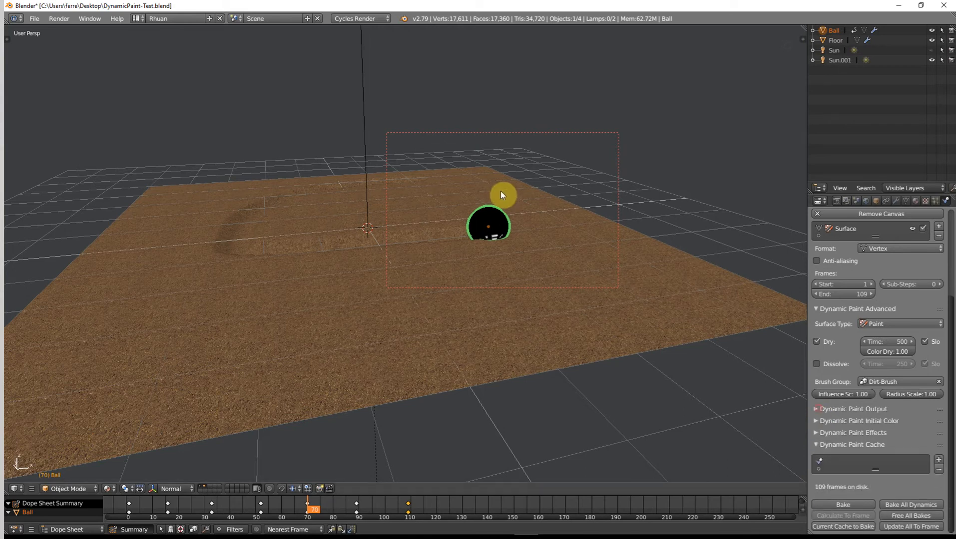
# - Raise the ball's Subdivision Surface view level to 2 and apply the modifier
pyautogui.click(900, 201)
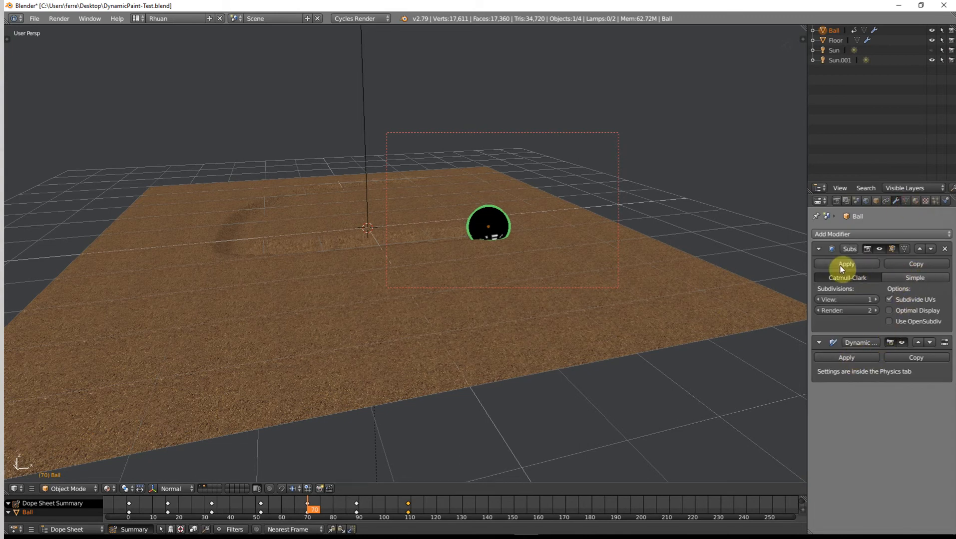
pyautogui.click(875, 299)
pyautogui.click(852, 265)
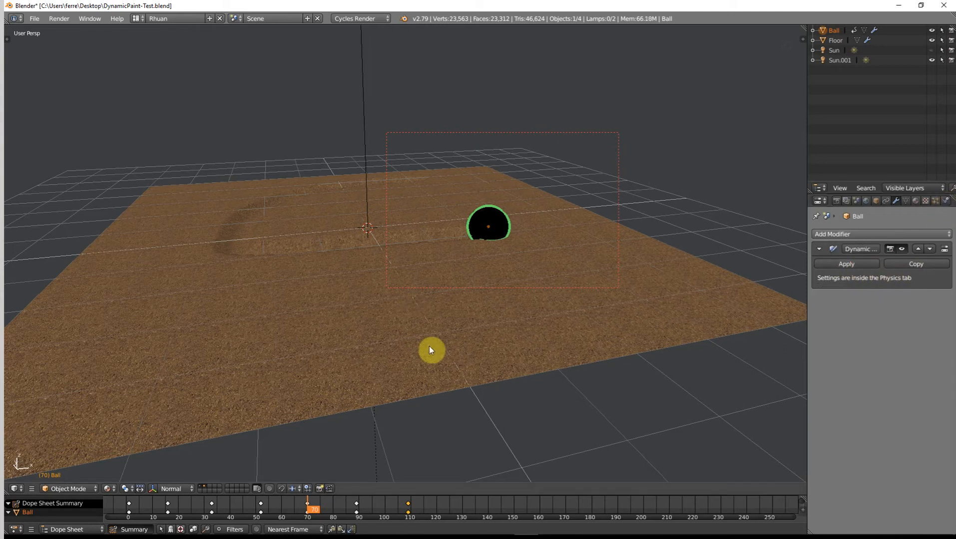
# - Check the Floor's modifiers, reselect the ball and bake its Dynamic Paint canvas again
pyautogui.rightClick(501, 333)
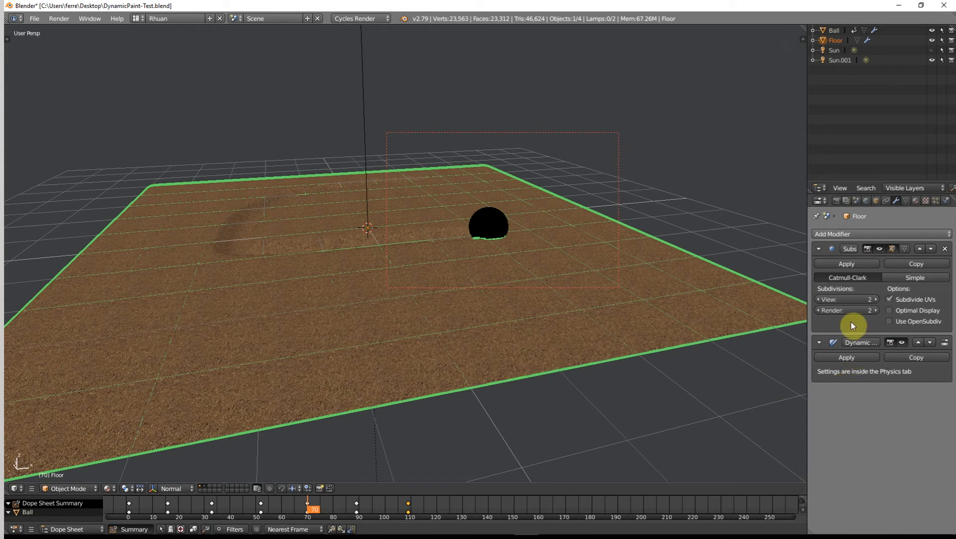
pyautogui.rightClick(491, 222)
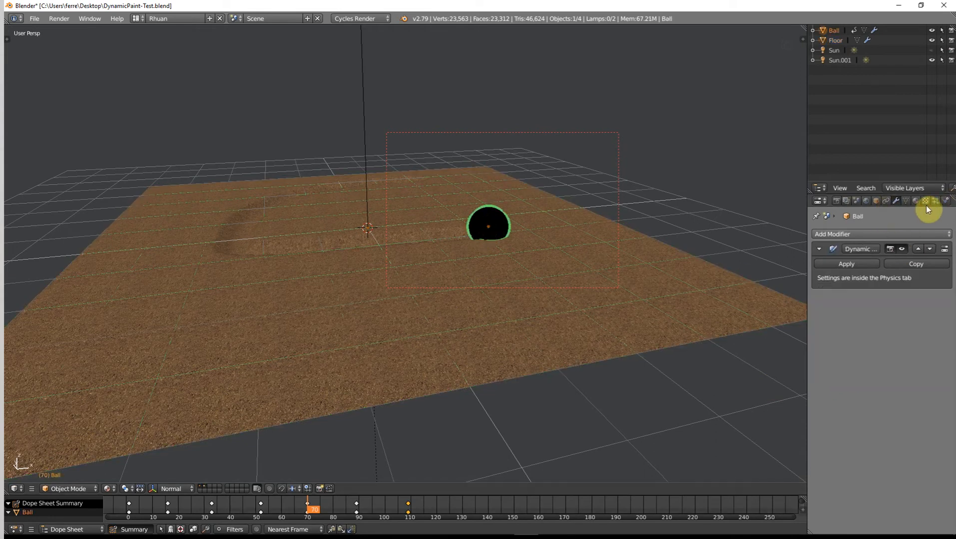
pyautogui.click(947, 201)
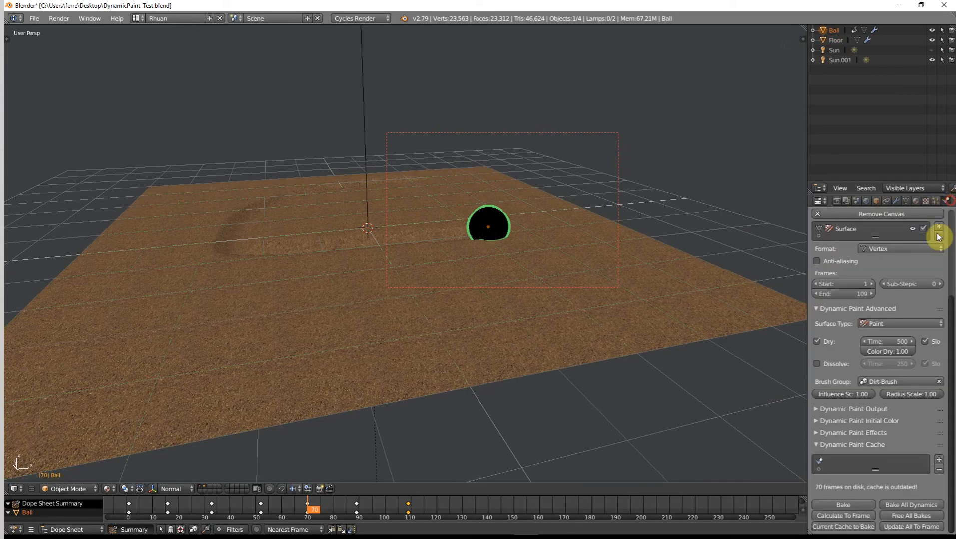
pyautogui.click(848, 502)
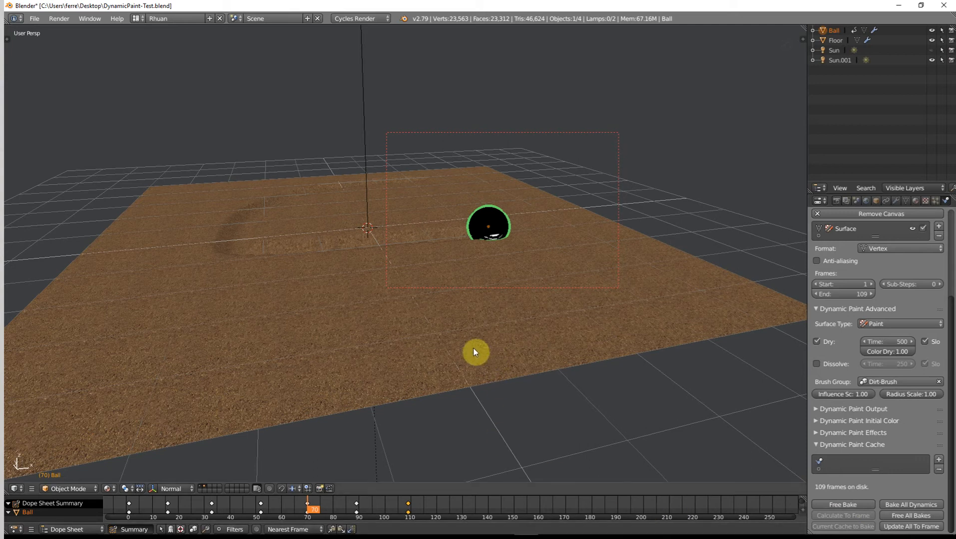
# - Play the rebaked animation from the first frame and stop it at frame 99
pyautogui.hotkey('shift', 'Left')
pyautogui.hotkey('alt', 'a')
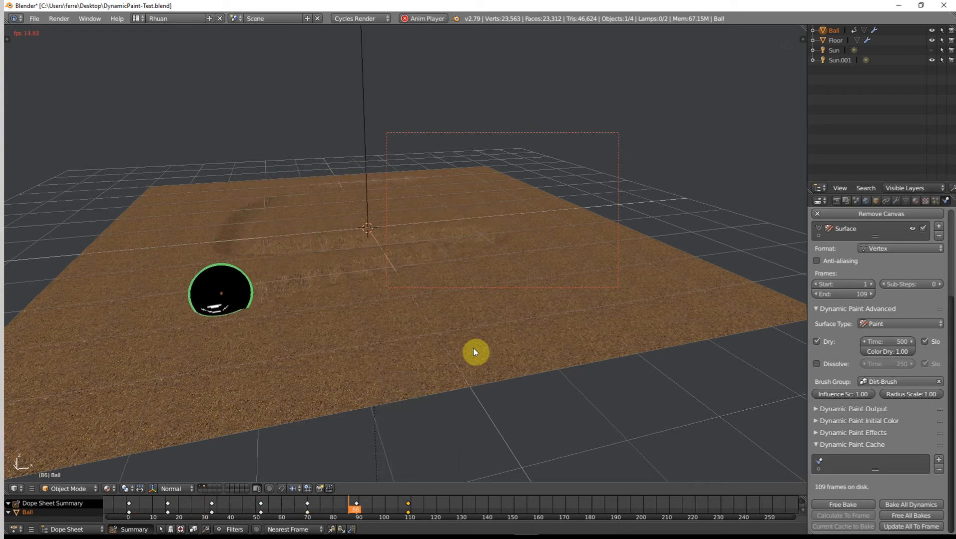
pyautogui.hotkey('alt', 'a')
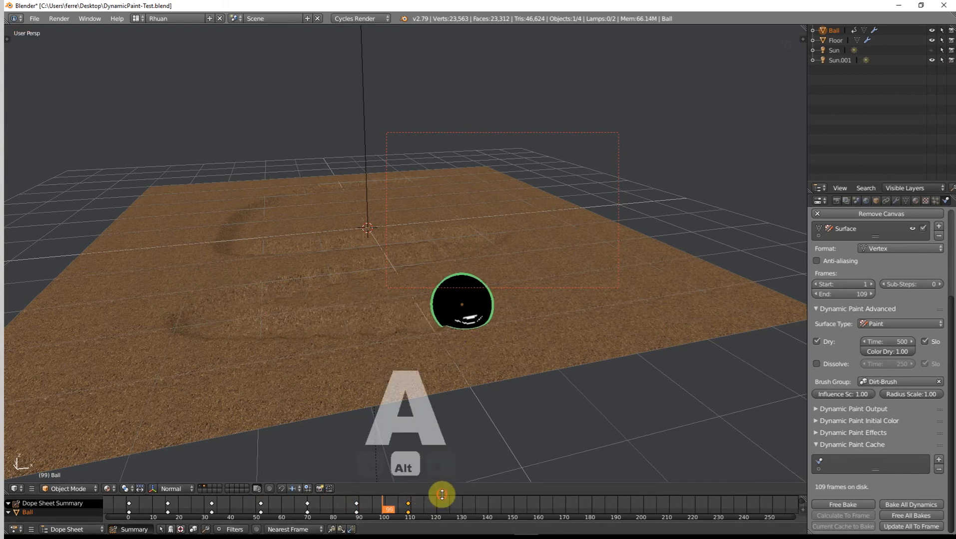
# - Enlarge the Dope Sheet area, change it to the Graph Editor and hide the ball's Location curves
pyautogui.moveTo(441, 494); pyautogui.dragTo(445, 308)
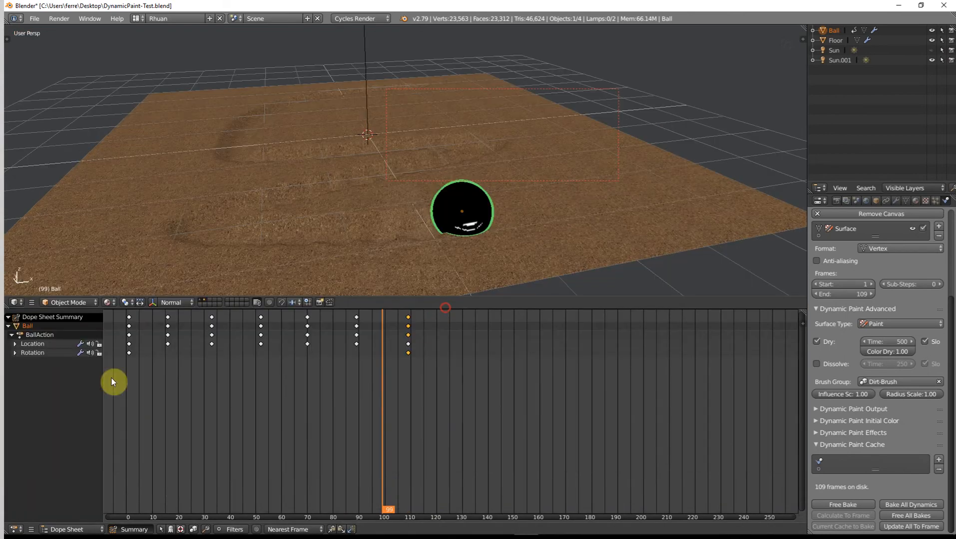
pyautogui.click(15, 529)
pyautogui.click(36, 492)
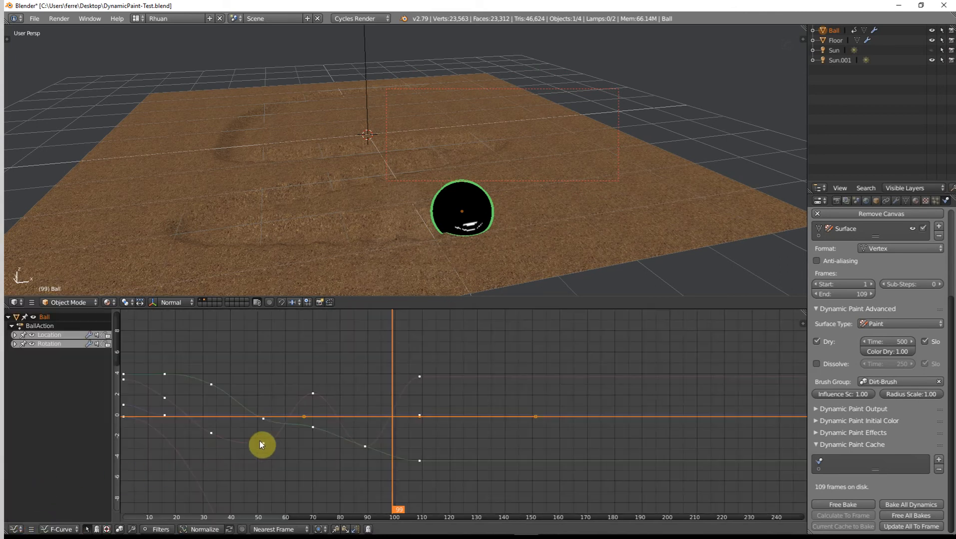
pyautogui.keyDown('ctrl'); pyautogui.scroll(3, 331, 428); pyautogui.keyUp('ctrl')
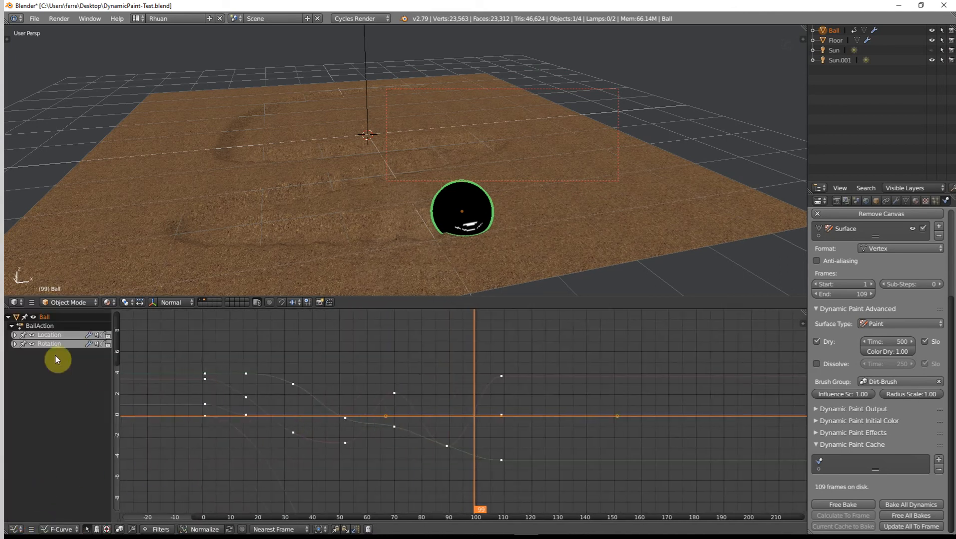
pyautogui.click(31, 335)
pyautogui.moveTo(317, 450); pyautogui.dragTo(370, 338, button='middle')
pyautogui.scroll(-5, 346, 405)
pyautogui.scroll(-4, 381, 447)
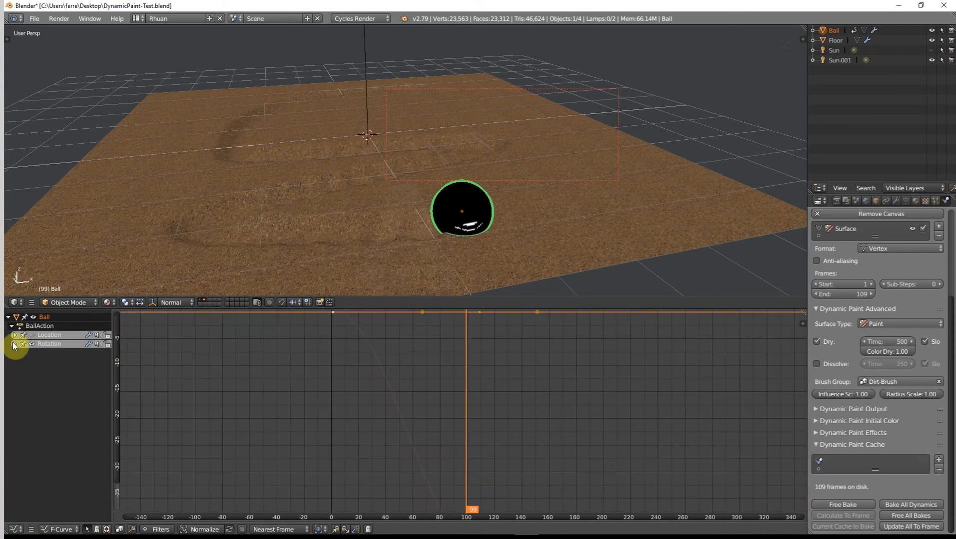
# - Expand the ball's Rotation channels and fit their curves in the graph view
pyautogui.click(15, 344)
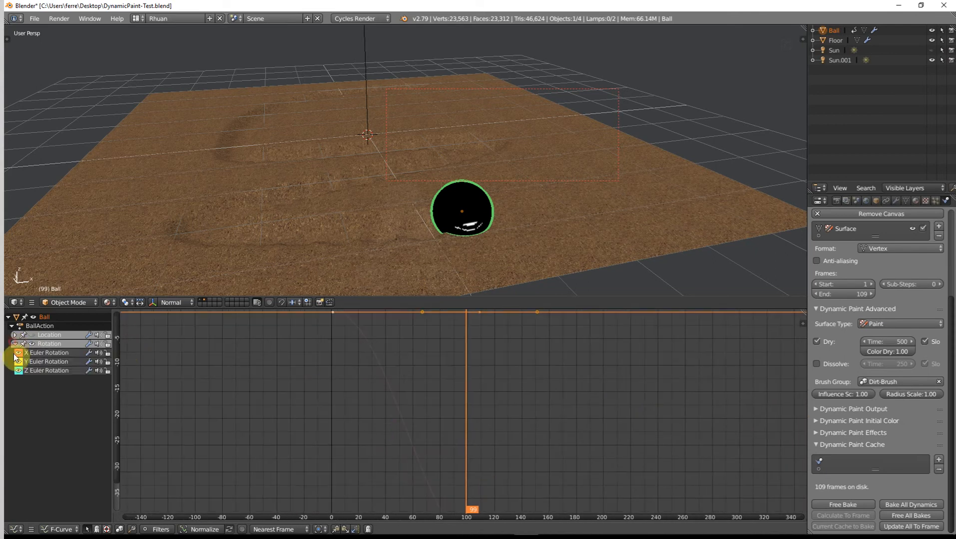
pyautogui.click(403, 415)
pyautogui.press('Home')
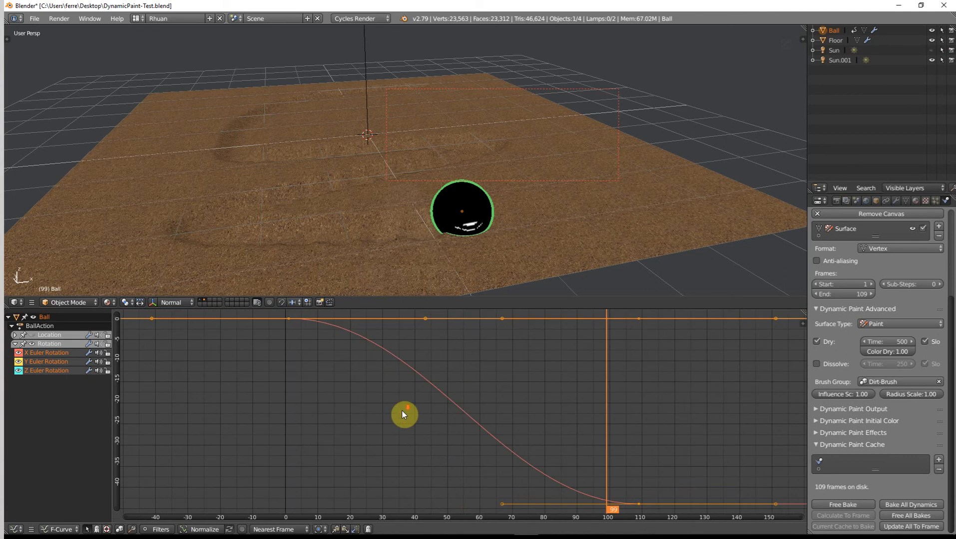
# - Examine the ball's rotation curves, toggling the X Euler Rotation curve off and on and scrubbing to frames 31 and 52
pyautogui.scroll(-7, 405, 412)
pyautogui.press('a')
pyautogui.moveTo(477, 417); pyautogui.dragTo(454, 418, button='middle')
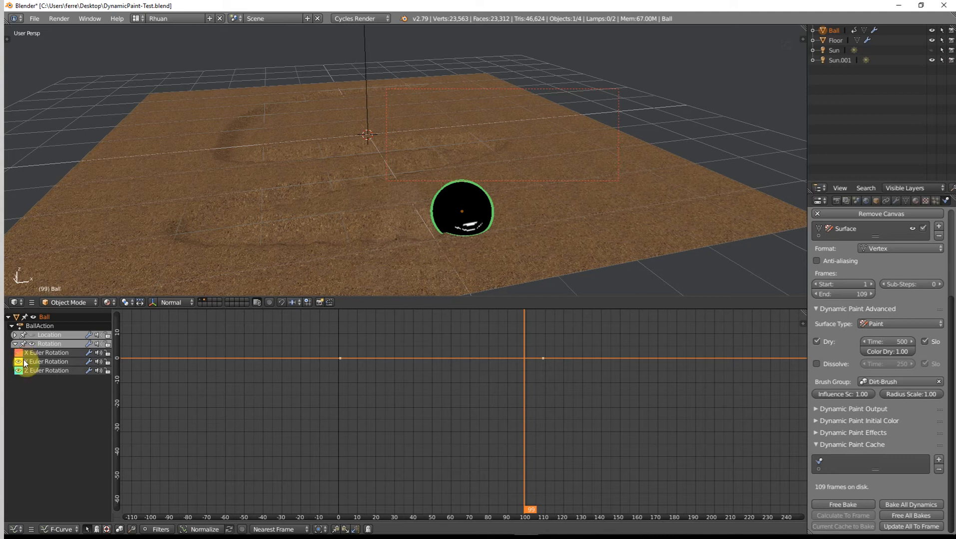
pyautogui.moveTo(633, 429); pyautogui.dragTo(592, 425, button='middle')
pyautogui.moveTo(476, 437); pyautogui.dragTo(507, 439, button='middle')
pyautogui.scroll(3, 532, 428)
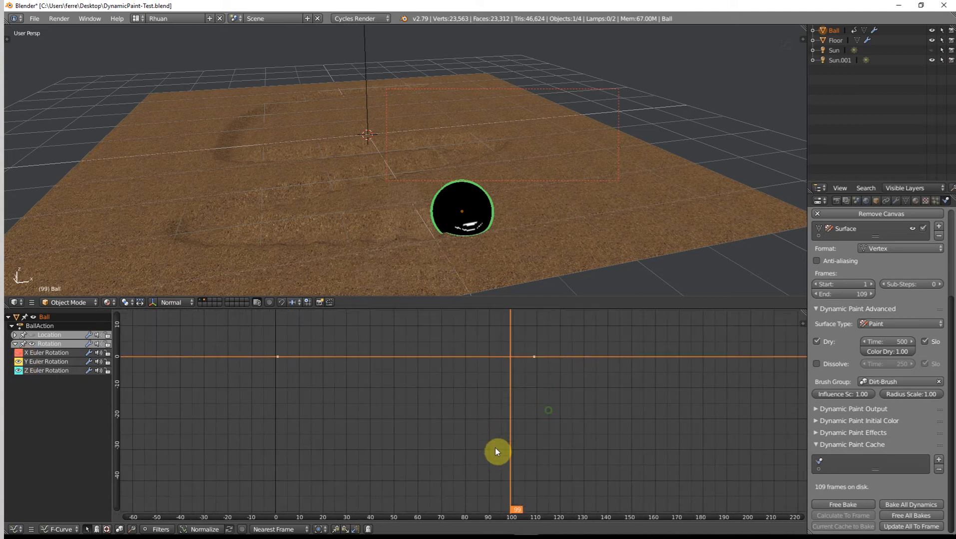
pyautogui.moveTo(514, 432); pyautogui.dragTo(323, 430)
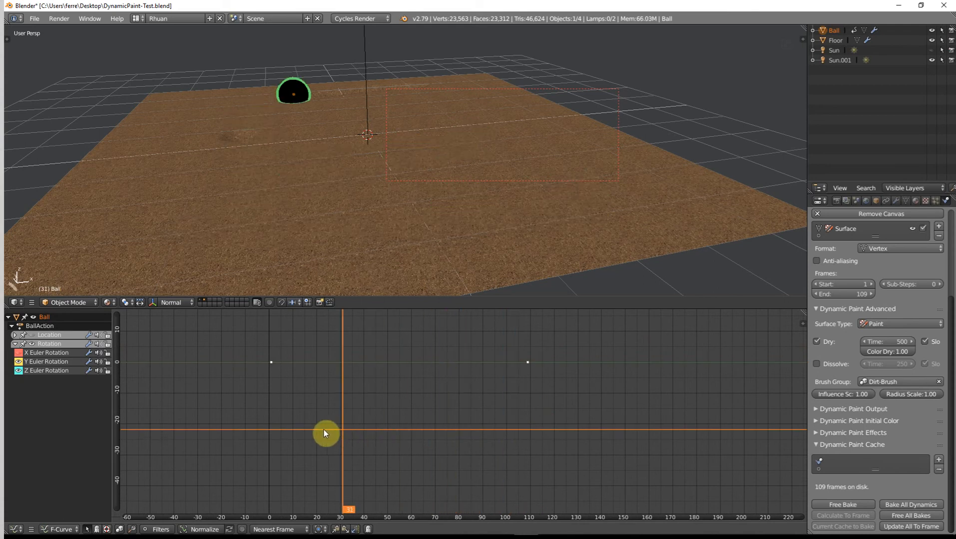
pyautogui.click(18, 353)
pyautogui.moveTo(376, 442); pyautogui.dragTo(295, 406, button='middle')
pyautogui.moveTo(295, 405); pyautogui.dragTo(359, 411)
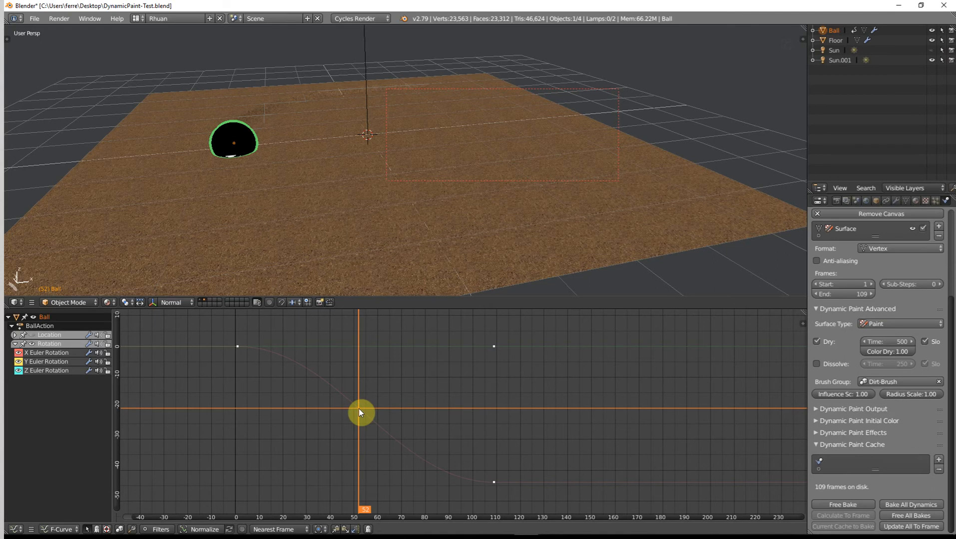
# - Lower the last keyframe of the X Euler Rotation curve to about -60
pyautogui.scroll(-2, 470, 471)
pyautogui.click(492, 469)
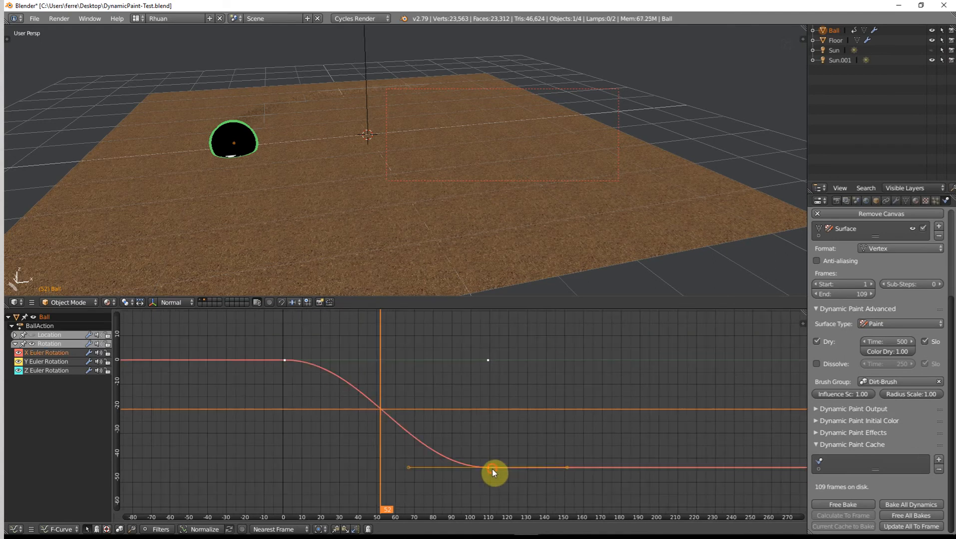
pyautogui.press('g')
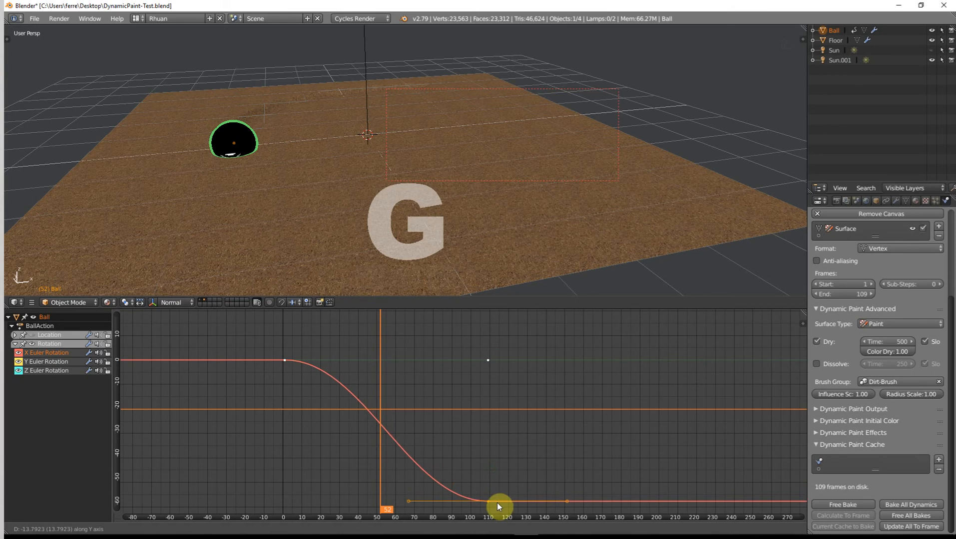
pyautogui.click(496, 502)
# - Hide the X Euler Rotation curve and lower the last Y Euler Rotation keyframe to about -40
pyautogui.click(18, 353)
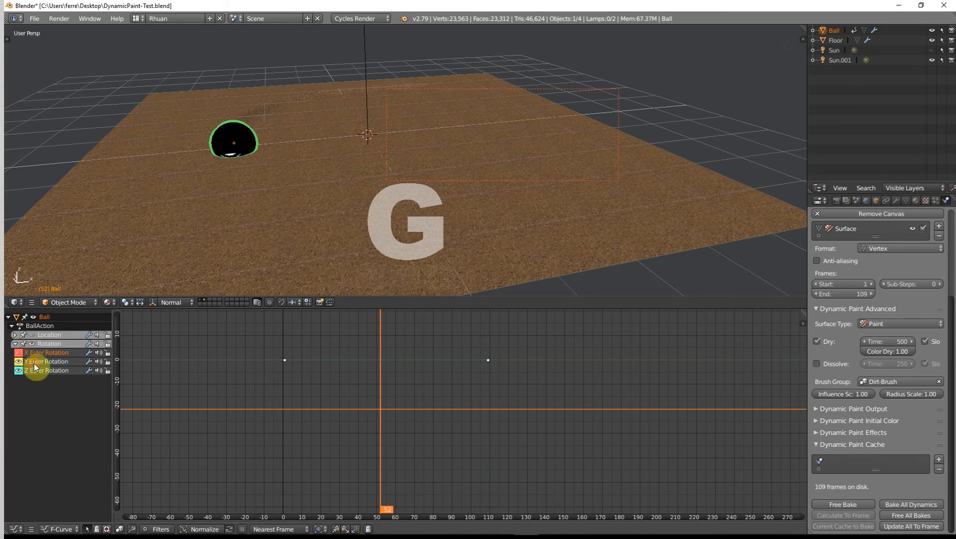
pyautogui.click(34, 362)
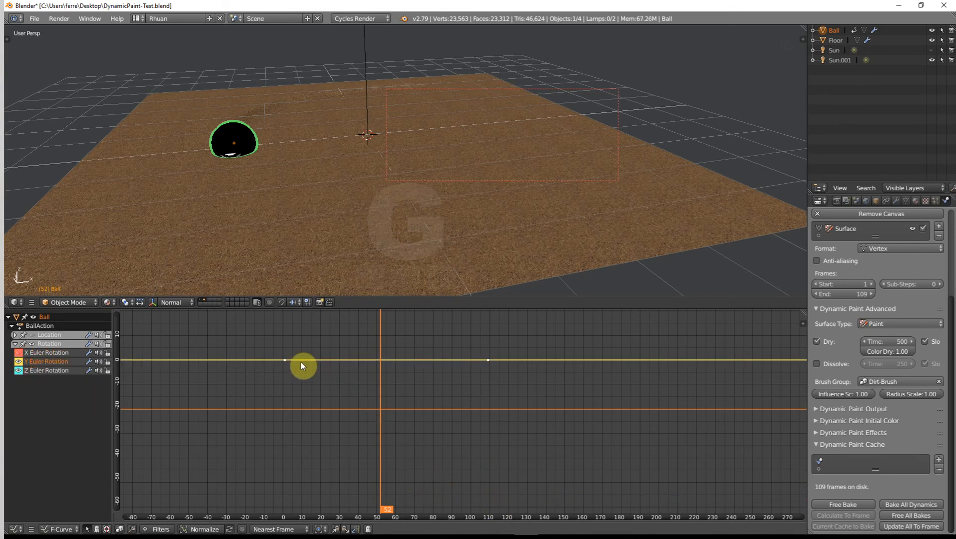
pyautogui.click(285, 360)
pyautogui.click(489, 360)
pyautogui.press('g')
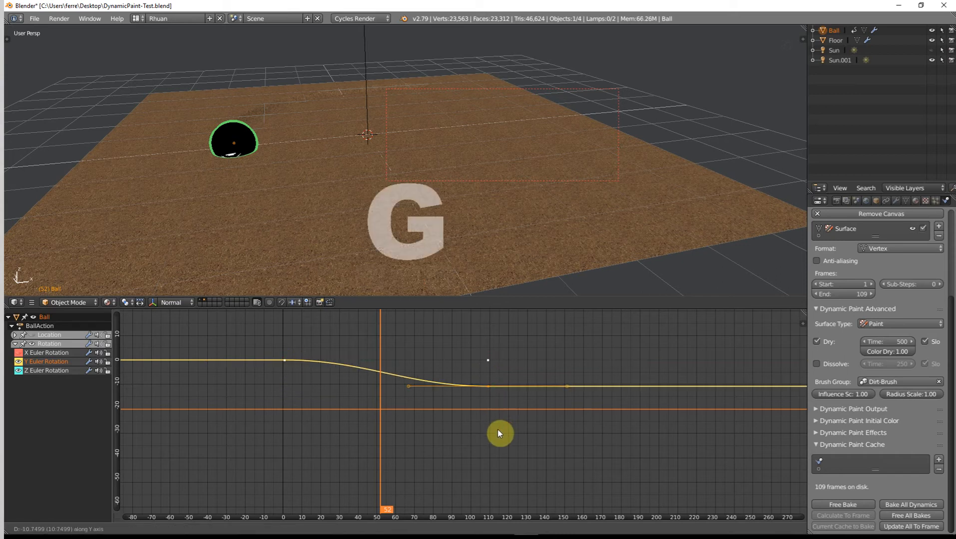
pyautogui.click(492, 483)
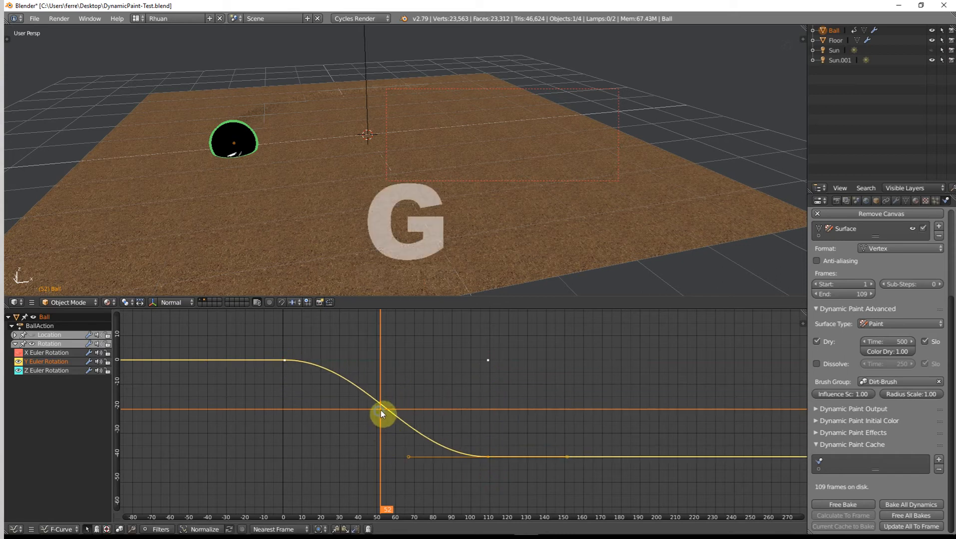
# - Insert a Y Euler Rotation keyframe at frame 56, then move it to about frame 70 and rotate its handles to follow the slope
pyautogui.moveTo(381, 410); pyautogui.dragTo(388, 409)
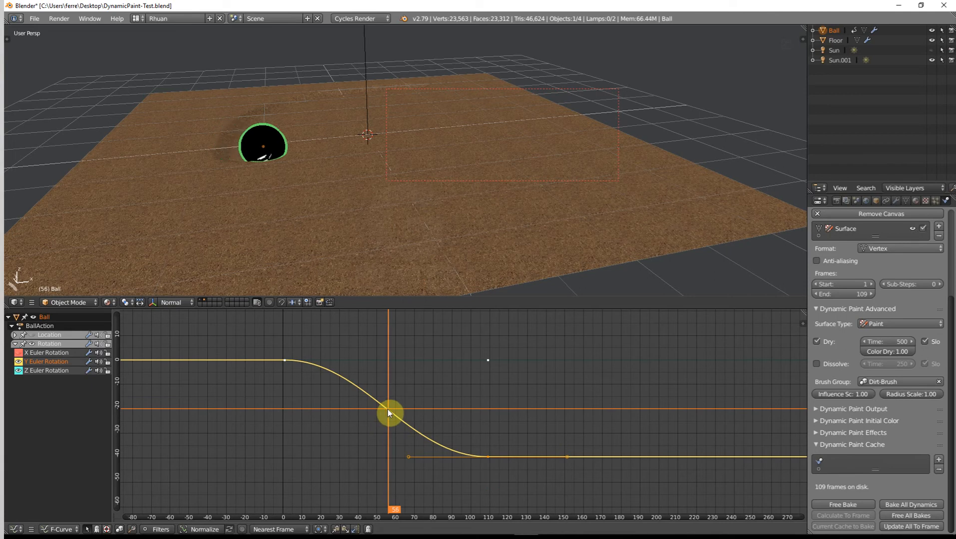
pyautogui.press('i')
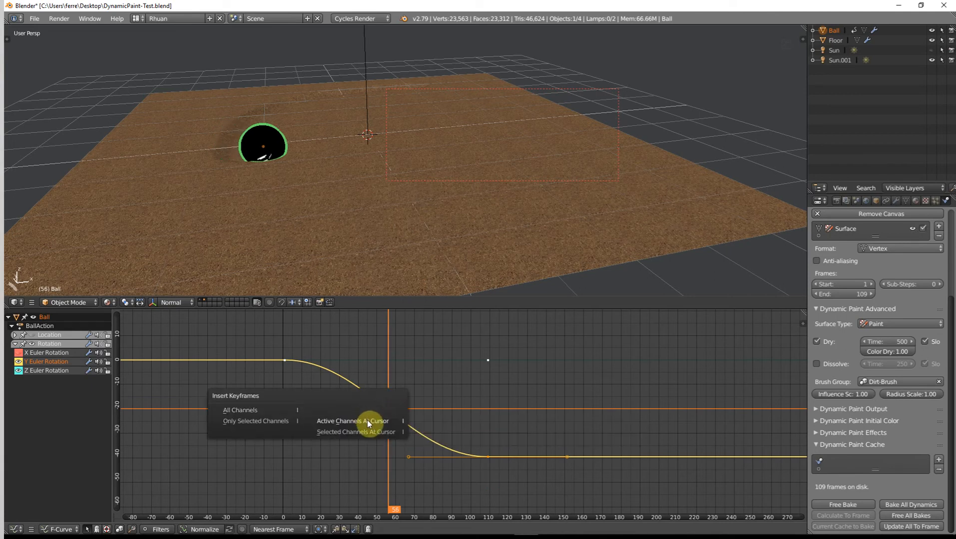
pyautogui.click(367, 433)
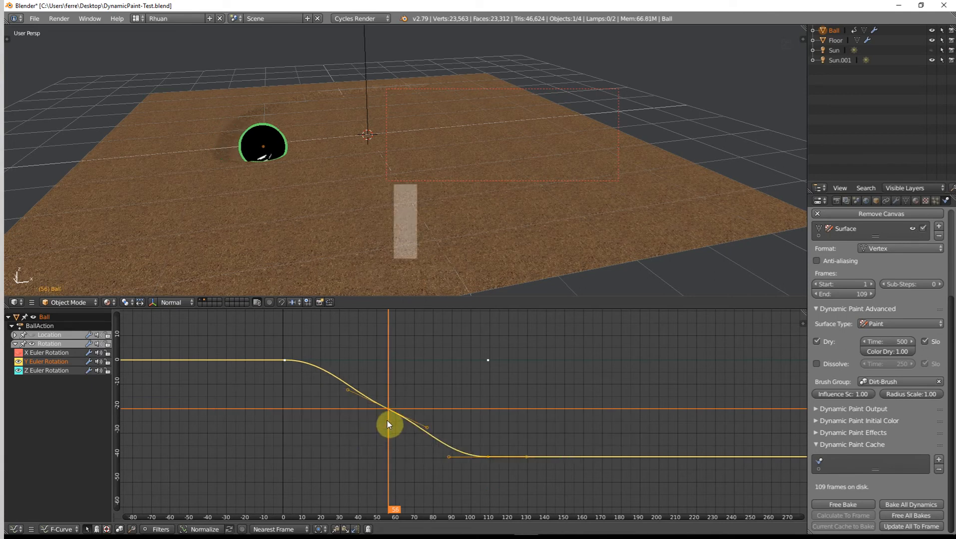
pyautogui.press('g')
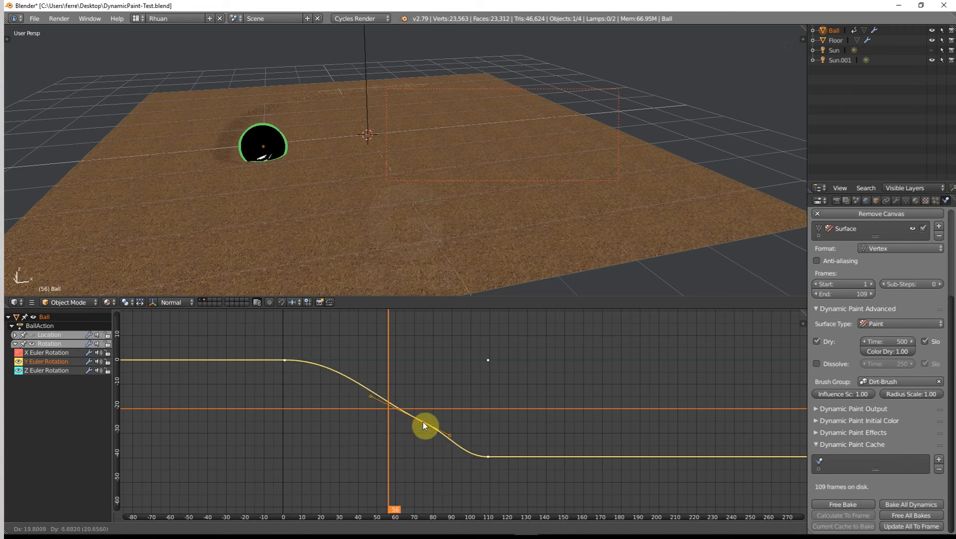
pyautogui.click(410, 419)
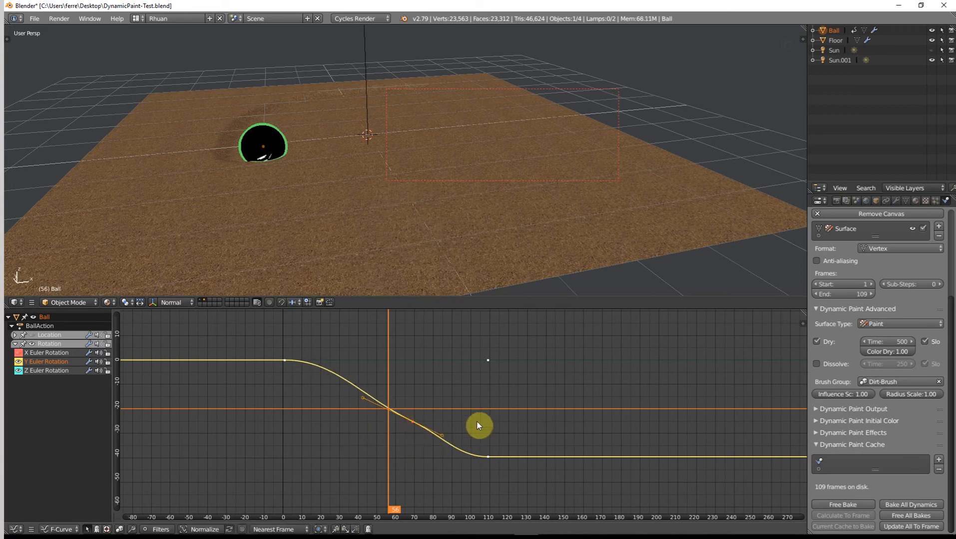
pyautogui.press('r')
pyautogui.click(480, 447)
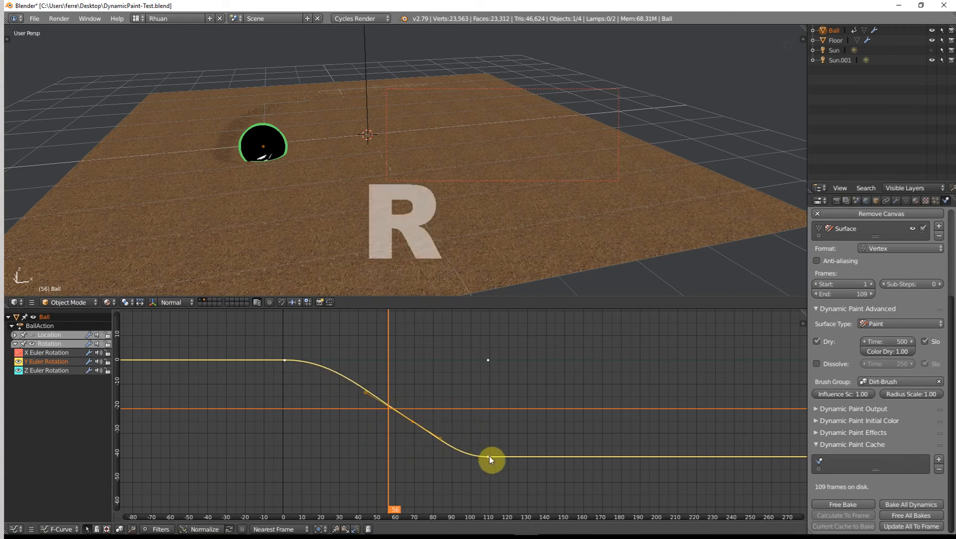
# - Set the last Y Euler Rotation keyframe's handles to Vector, and adjust the middle keyframe's position and handle angle for a smooth slope
pyautogui.rightClick(489, 456)
pyautogui.press('v')
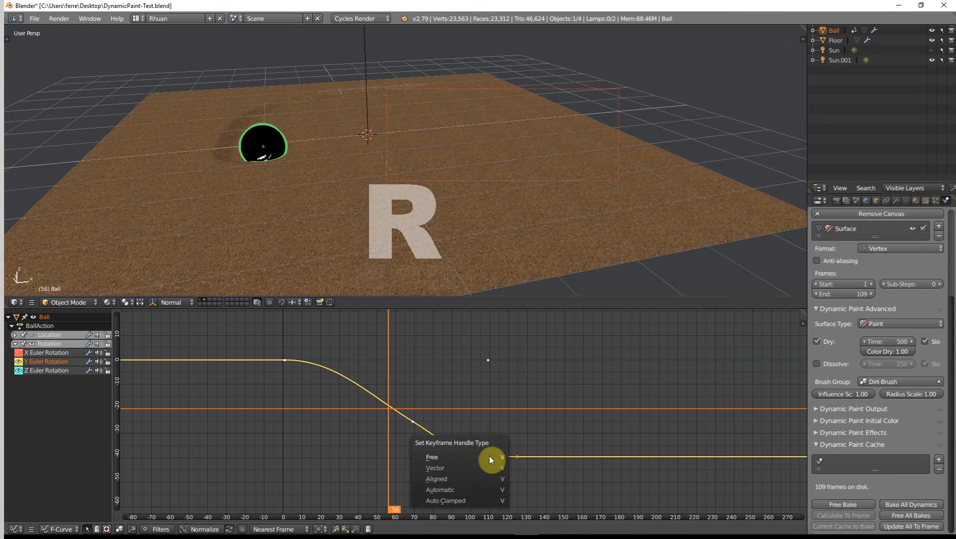
pyautogui.click(451, 468)
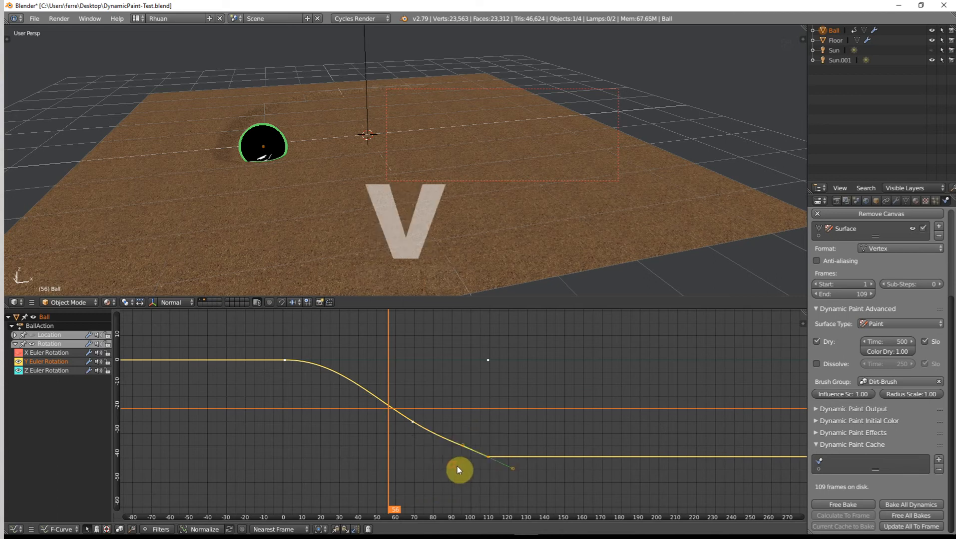
pyautogui.rightClick(410, 421)
pyautogui.press('g')
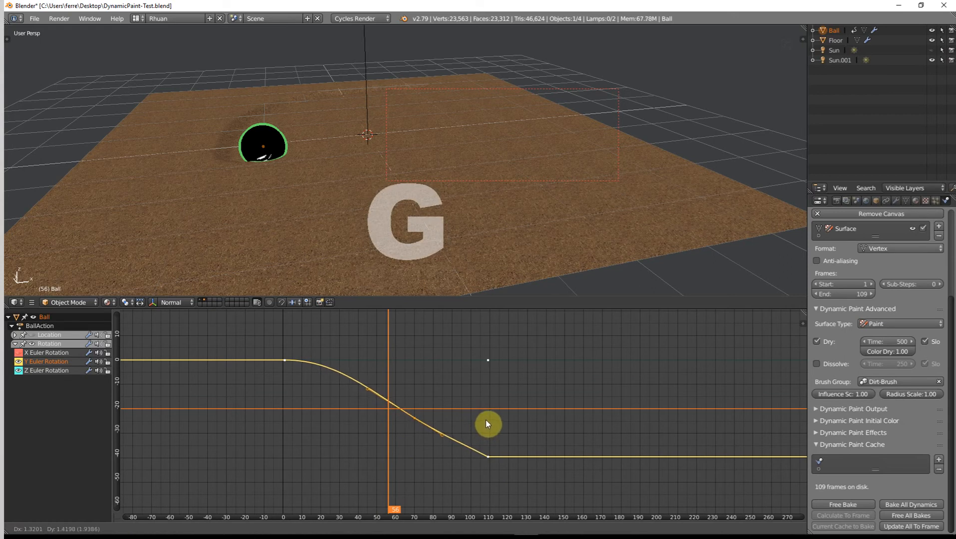
pyautogui.click(487, 423)
pyautogui.press('r')
pyautogui.click(495, 410)
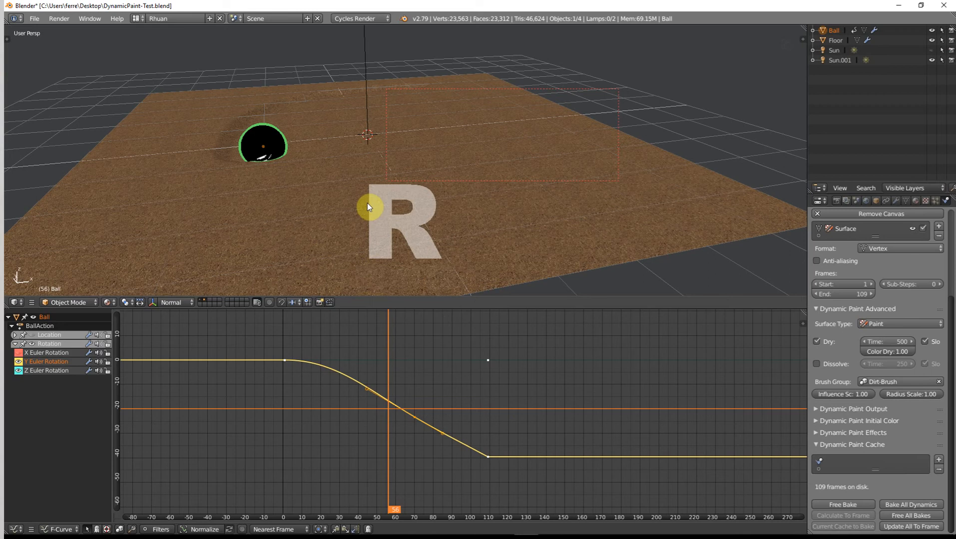
# - Raise the last keyframe of the Z Euler Rotation curve well above 20
pyautogui.scroll(-3, 371, 211)
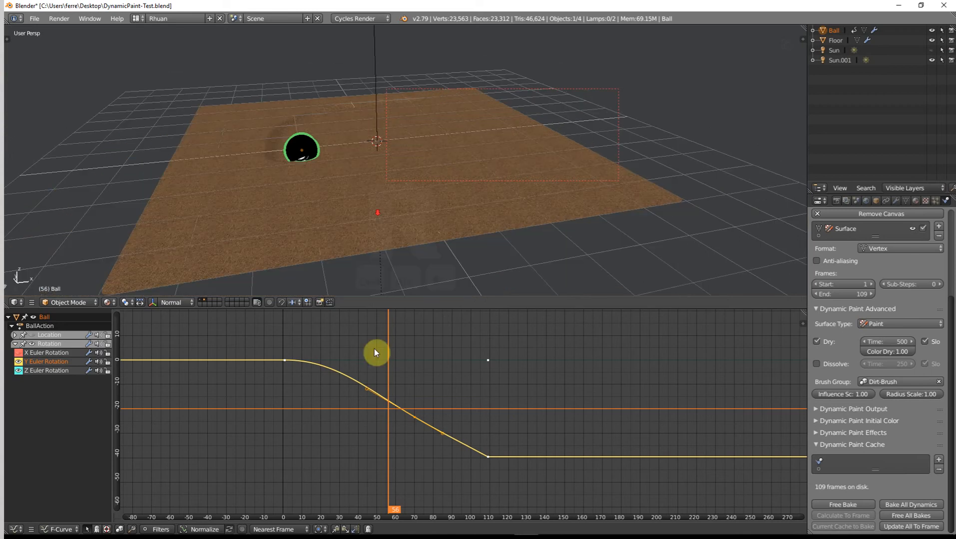
pyautogui.rightClick(488, 360)
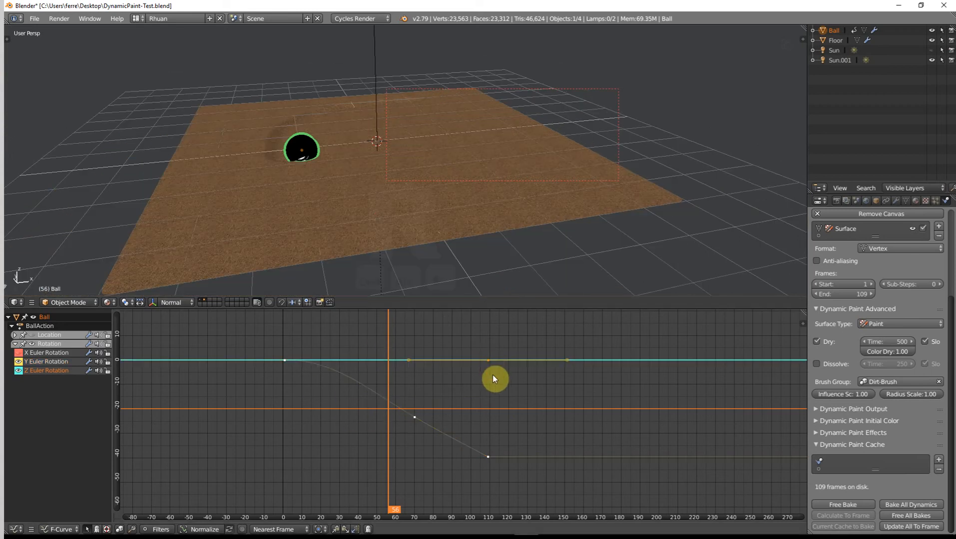
pyautogui.press('g')
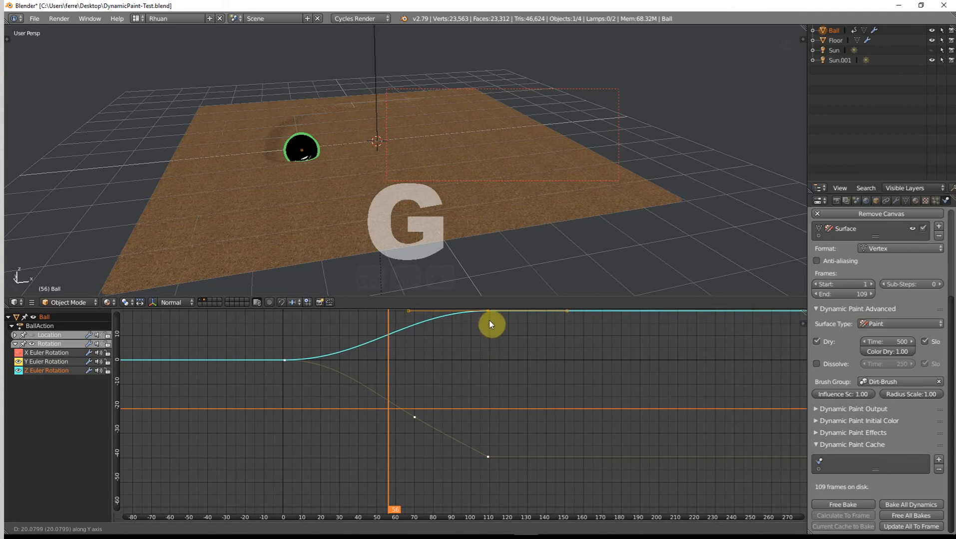
pyautogui.click(492, 516)
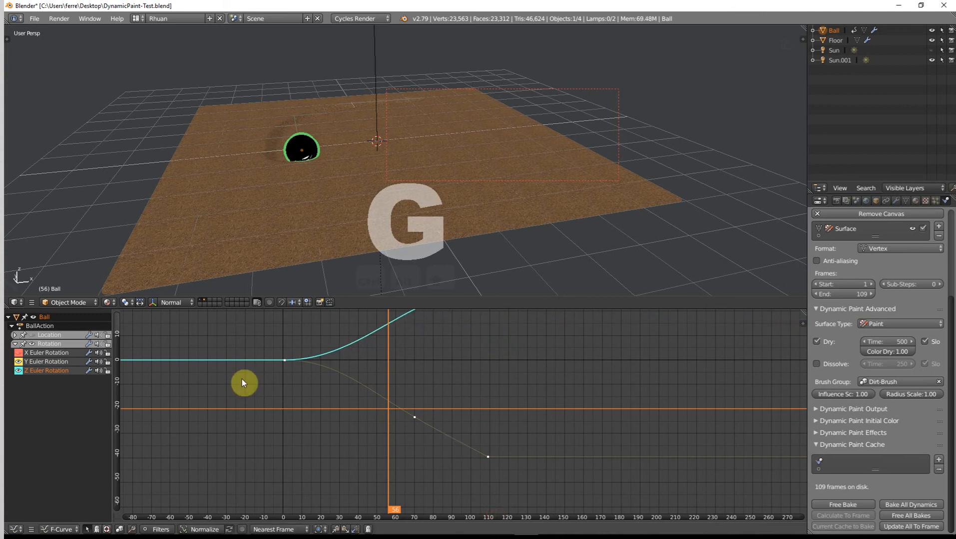
# - Show the Location curves again with the Rotation channels collapsed, and restore the lower area to a shorter Dope Sheet
pyautogui.click(17, 346)
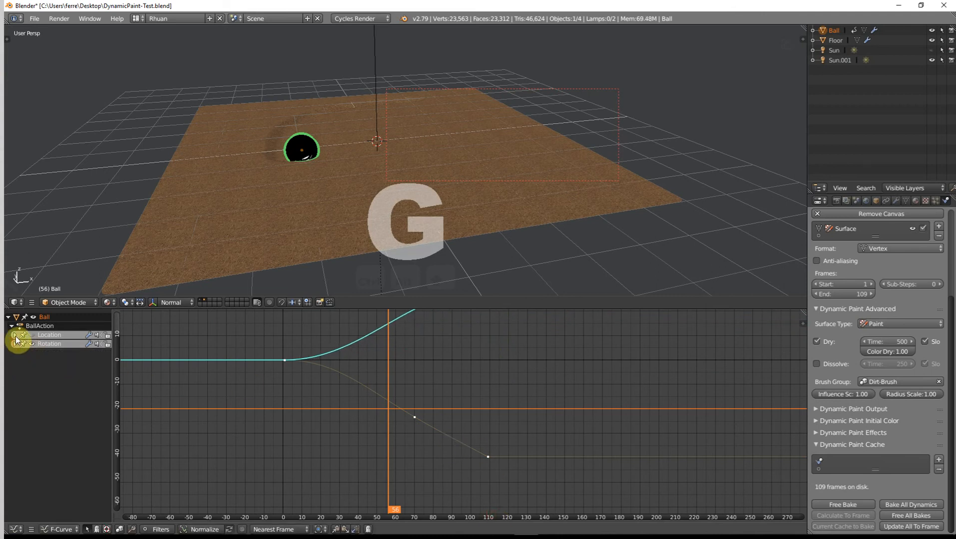
pyautogui.click(16, 336)
pyautogui.click(22, 338)
pyautogui.click(105, 335)
pyautogui.click(16, 530)
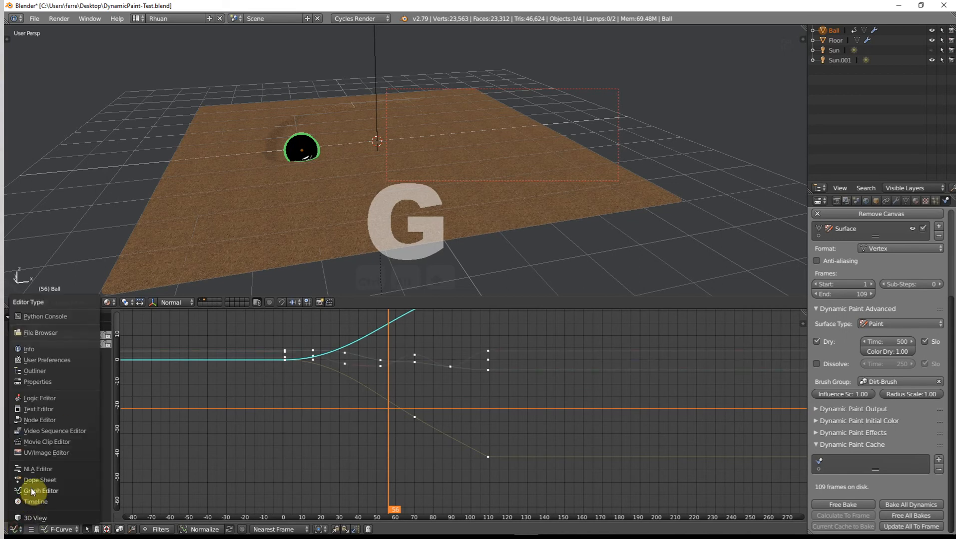
pyautogui.click(34, 480)
pyautogui.moveTo(449, 299); pyautogui.dragTo(449, 439)
# - Scrub back to frame 2, free the ball's Dynamic Paint bake and bake it again
pyautogui.moveTo(279, 483); pyautogui.dragTo(131, 484)
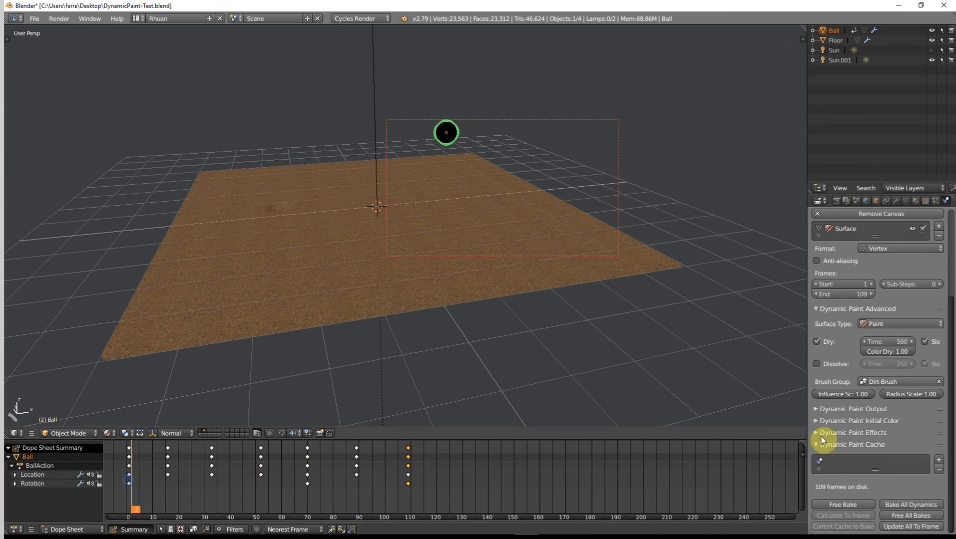
pyautogui.click(844, 504)
pyautogui.click(850, 505)
# - Play the rebaked animation, stop it at frame 113 and inspect the ball and its dirt trail up close
pyautogui.hotkey('alt', 'a')
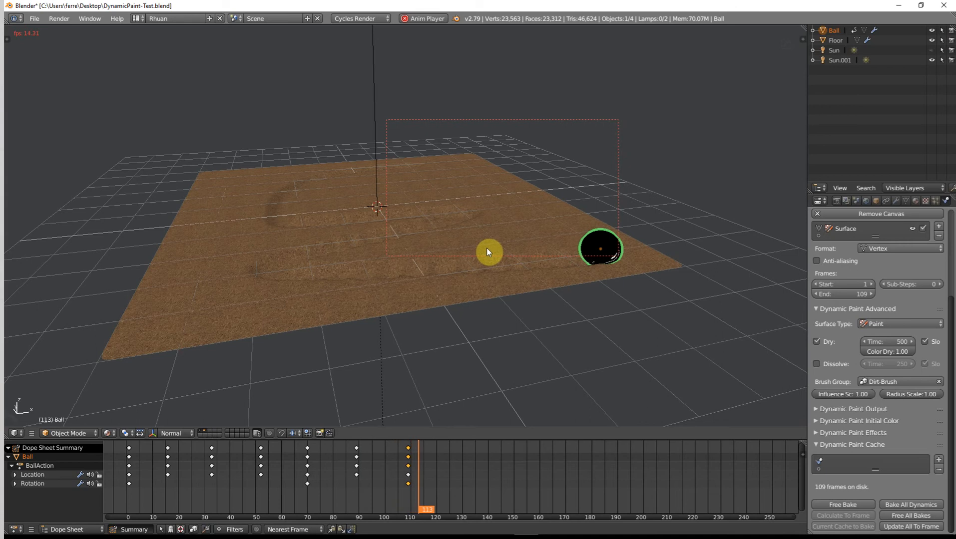
pyautogui.hotkey('alt', 'a')
pyautogui.moveTo(518, 251); pyautogui.dragTo(472, 209, button='middle')
pyautogui.scroll(4, 470, 204)
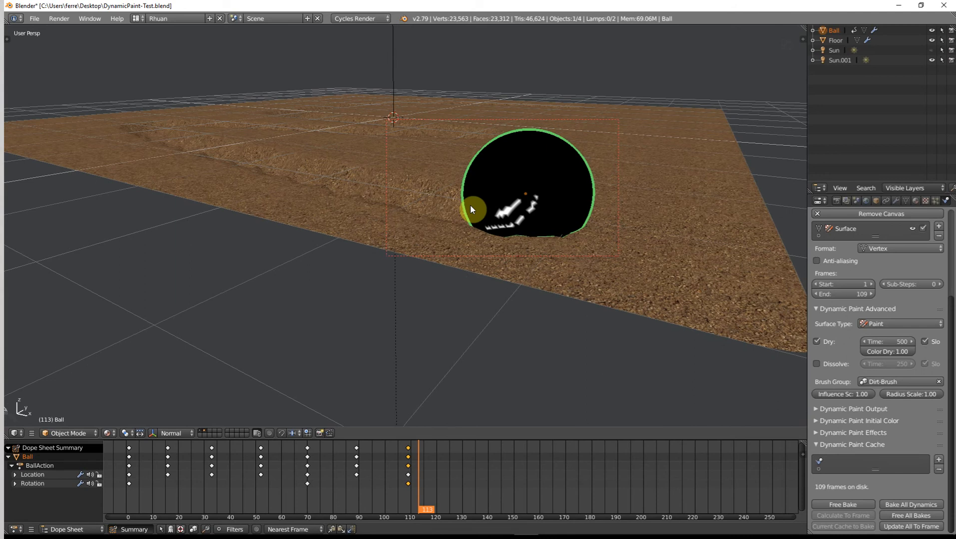
# - Preview the ball and its dirt marks in rendered shading, up close and from farther away, and return to the previous shading
pyautogui.hotkey('shift', 'z')
pyautogui.scroll(4, 493, 210)
pyautogui.keyDown('shift'); pyautogui.moveTo(493, 211); pyautogui.dragTo(428, 221, button='middle'); pyautogui.keyUp('shift')
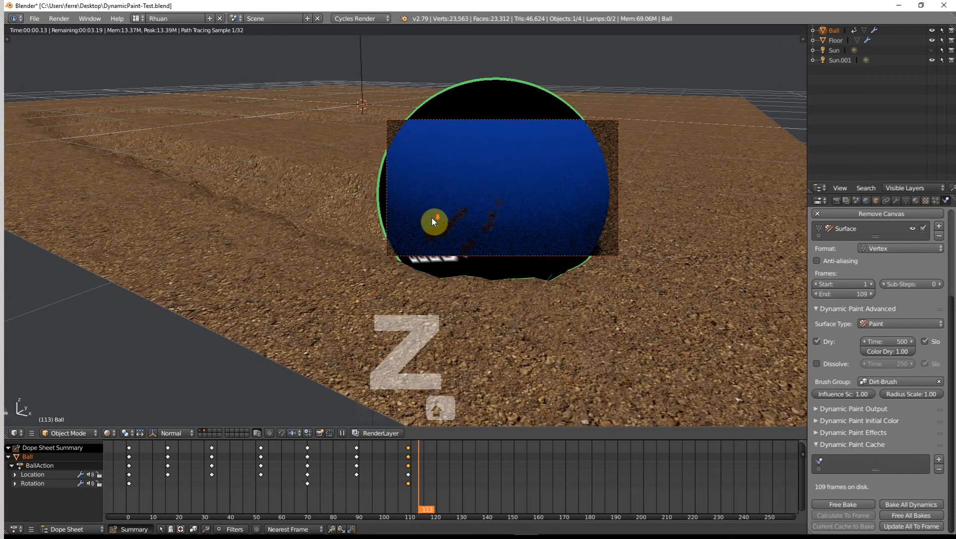
pyautogui.scroll(-6, 432, 221)
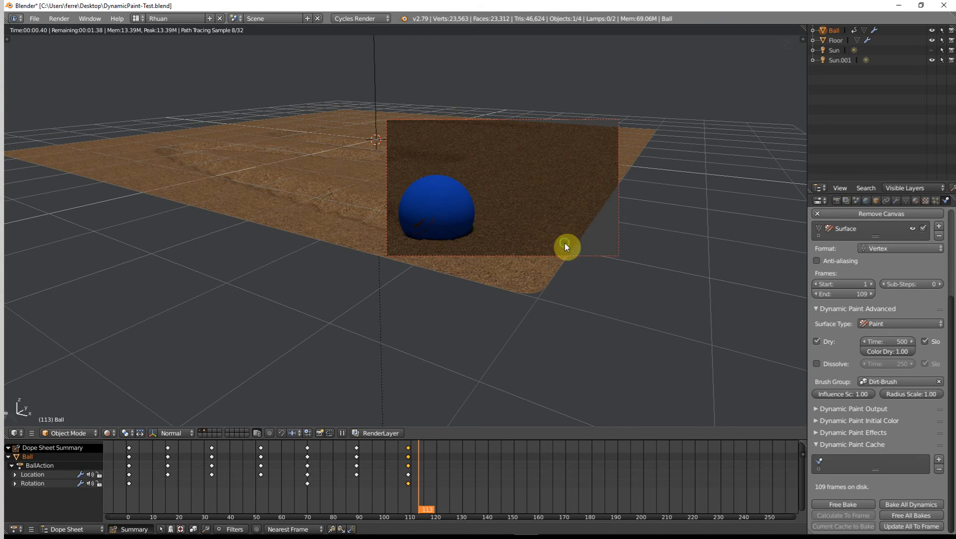
pyautogui.keyDown('shift'); pyautogui.moveTo(432, 221); pyautogui.dragTo(560, 253, button='middle'); pyautogui.keyUp('shift')
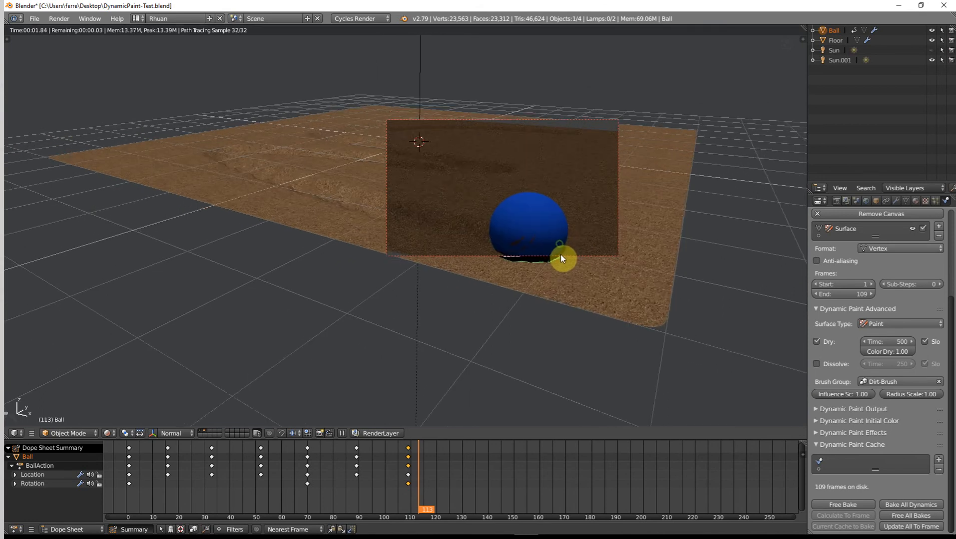
pyautogui.hotkey('shift', 'z')
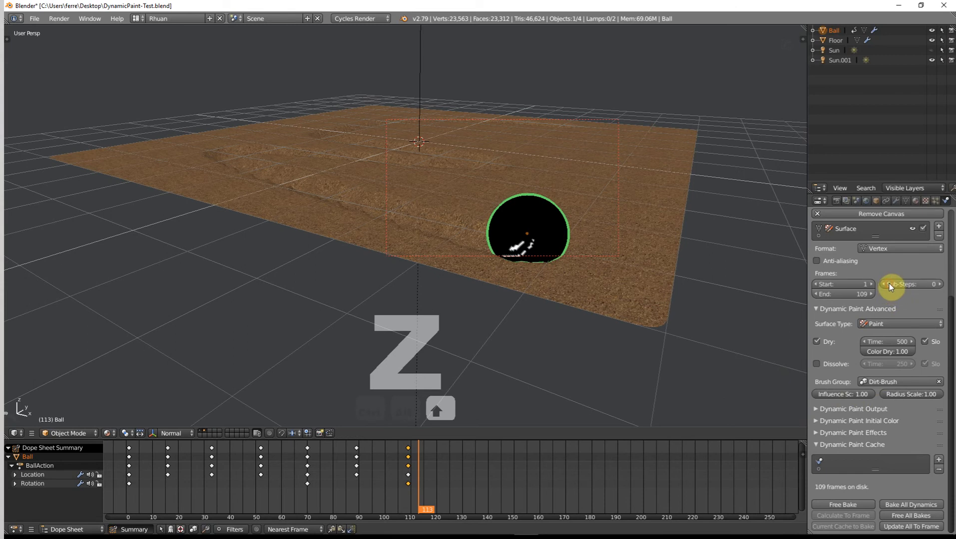
# - Review the ball's Dynamic Paint canvas and cache settings
pyautogui.scroll(5, 852, 289)
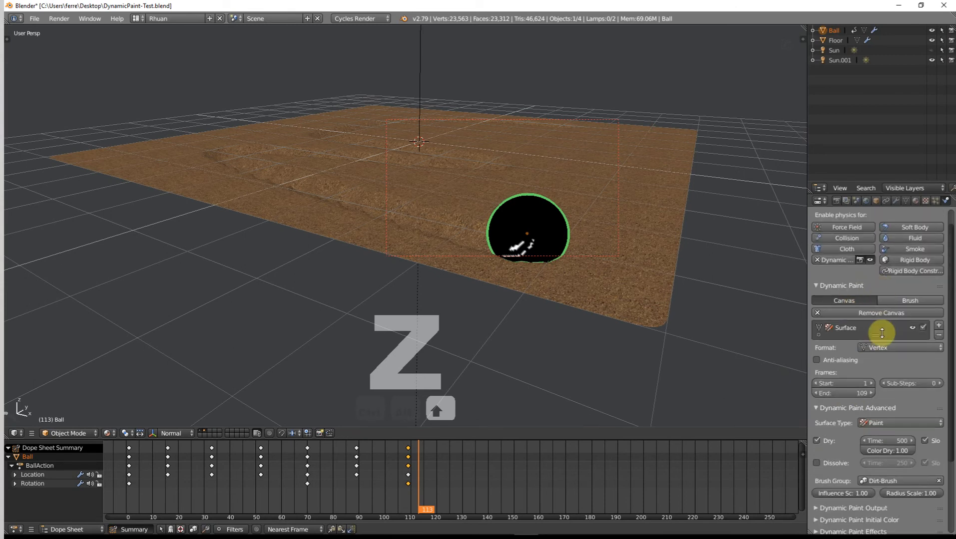
pyautogui.scroll(-5, 884, 333)
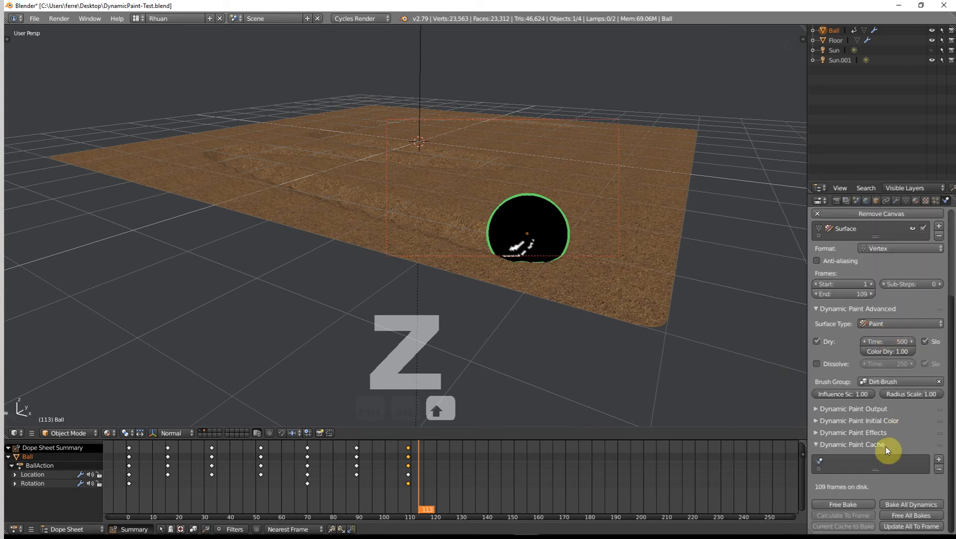
pyautogui.scroll(5, 891, 399)
pyautogui.rightClick(528, 218)
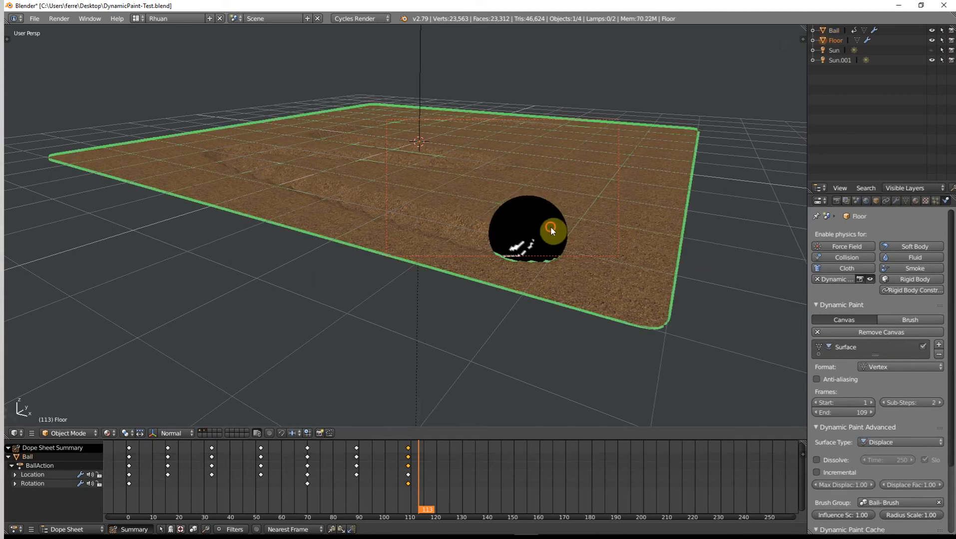
pyautogui.rightClick(550, 226)
# - Examine the ball's vertex colour data and its mesh density up close, switching between Edit Mode and Object Mode
pyautogui.click(905, 199)
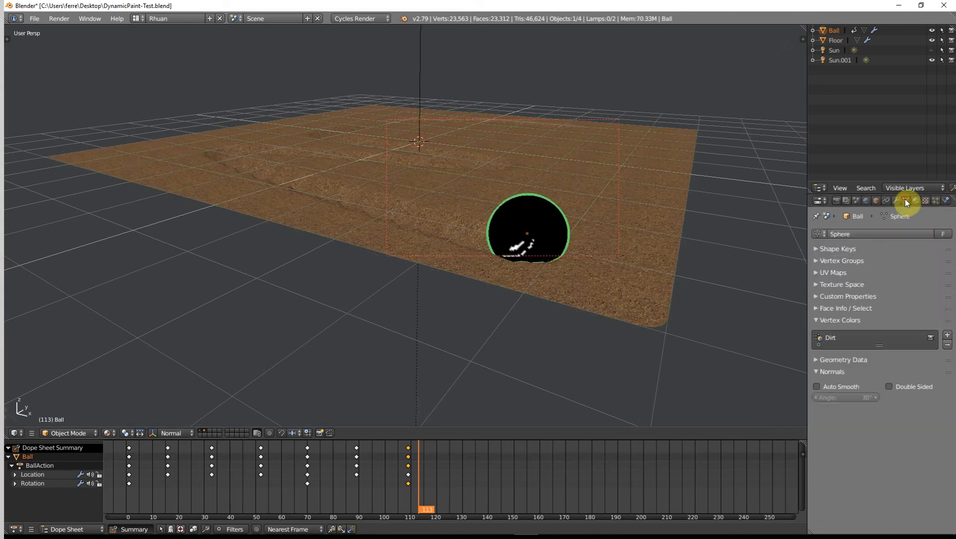
pyautogui.rightClick(529, 231)
pyautogui.rightClick(530, 230)
pyautogui.press('Tab')
pyautogui.scroll(5, 529, 230)
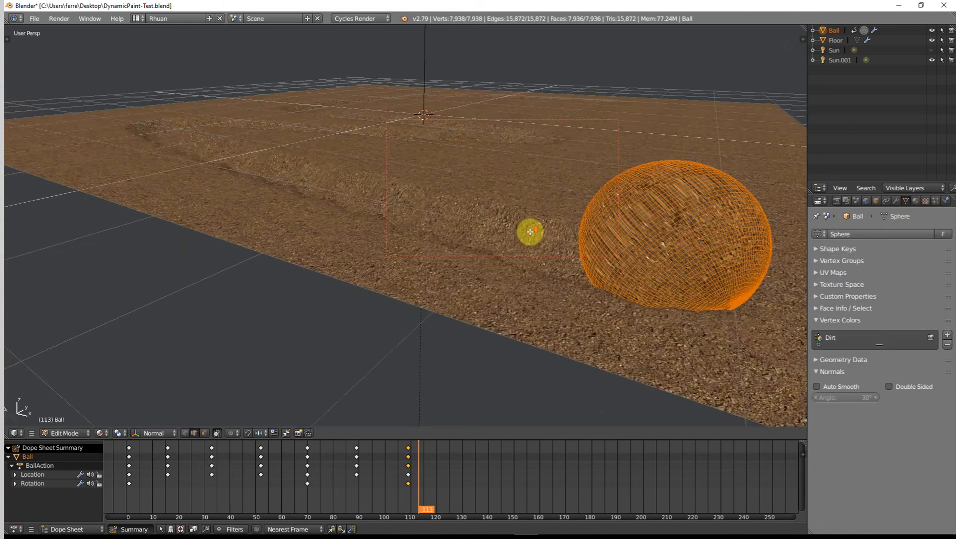
pyautogui.keyDown('shift'); pyautogui.moveTo(548, 243); pyautogui.dragTo(451, 243, button='middle'); pyautogui.keyUp('shift')
pyautogui.scroll(1, 452, 243)
pyautogui.press('Tab')
pyautogui.press('Tab')
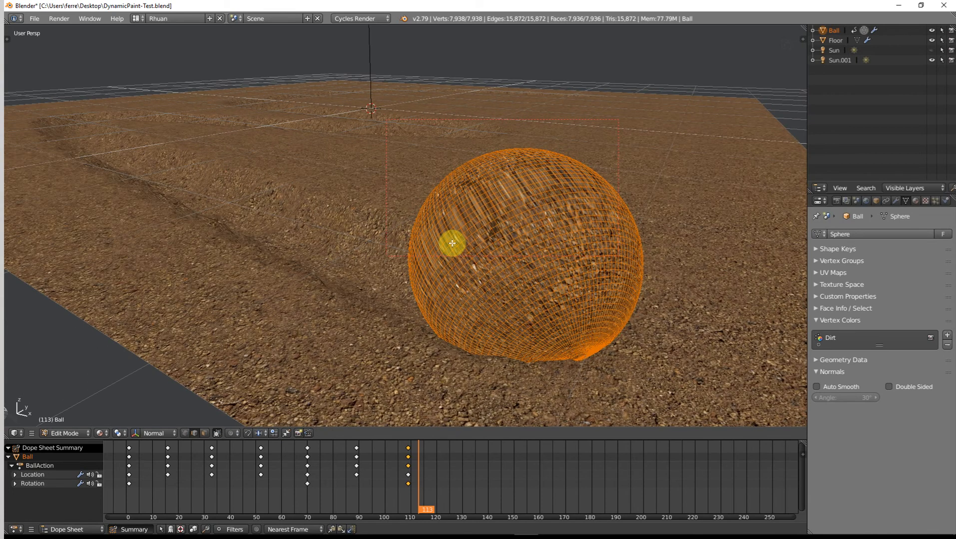
pyautogui.moveTo(452, 243); pyautogui.dragTo(404, 279, button='middle')
pyautogui.press('Tab')
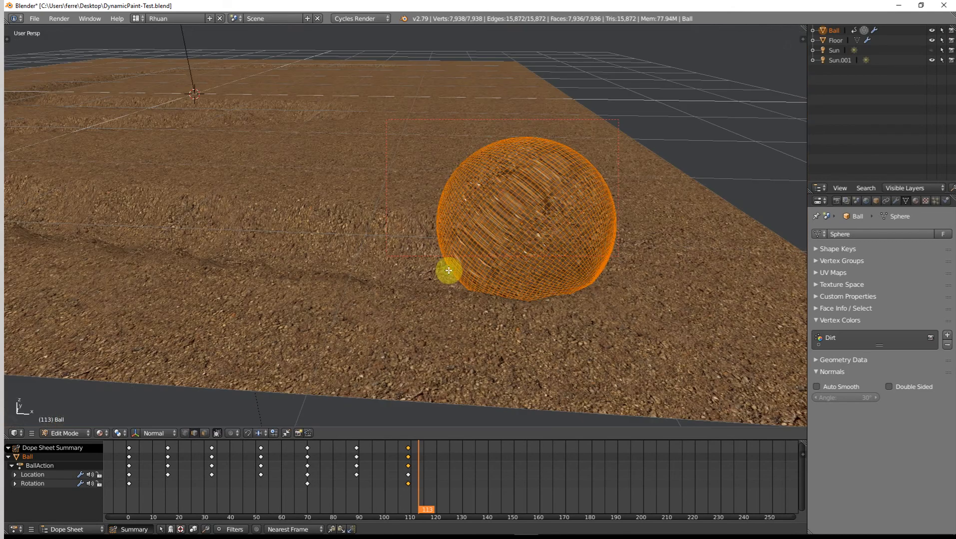
pyautogui.press('Tab')
pyautogui.moveTo(449, 270)
pyautogui.mouseDown(button='middle')
pyautogui.moveTo(437, 257)
pyautogui.moveTo(441, 276)
pyautogui.mouseUp(button='middle')
pyautogui.press('Tab')
pyautogui.scroll(3, 441, 274)
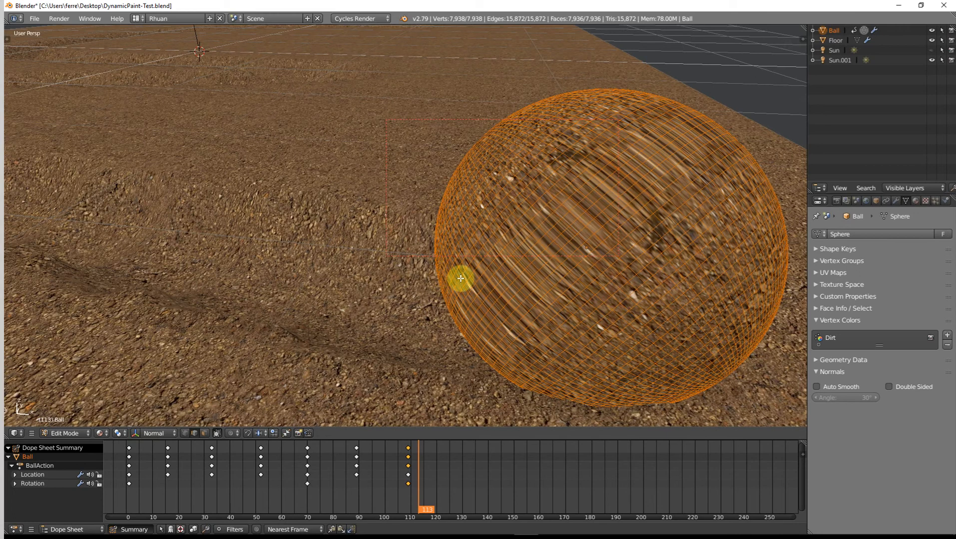
pyautogui.press('Tab')
pyautogui.scroll(-3, 612, 180)
pyautogui.moveTo(613, 180); pyautogui.dragTo(606, 192, button='middle')
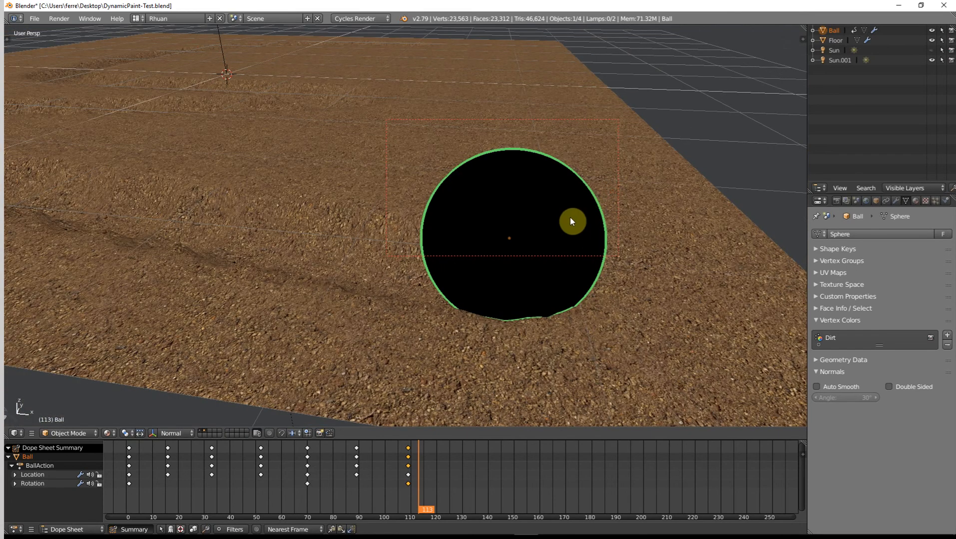
# - Unwrap the ball's whole mesh with Smart UV Project at an angle limit of 66, and return to Object Mode
pyautogui.press('u')
pyautogui.click(537, 221)
pyautogui.press('Tab')
pyautogui.press('Tab')
pyautogui.press('Tab')
pyautogui.press('u')
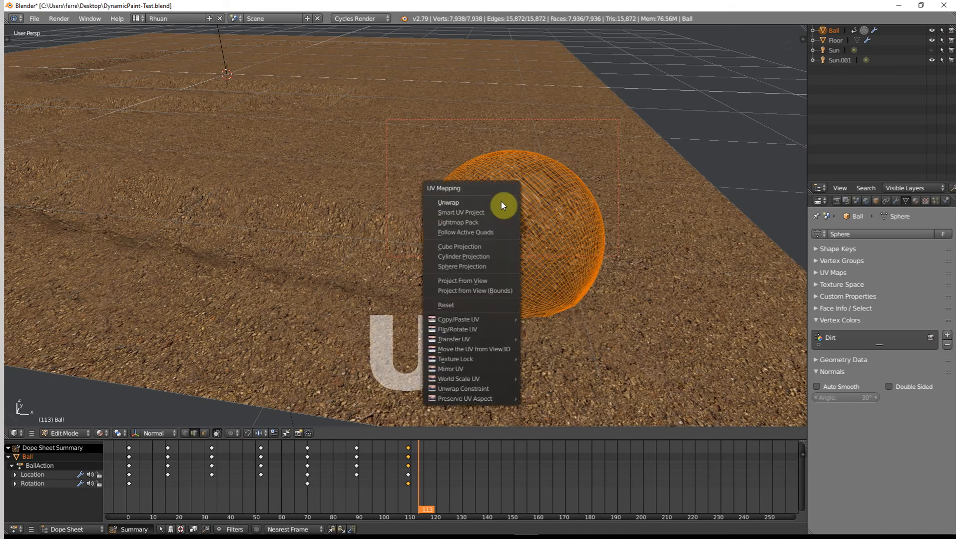
pyautogui.click(490, 213)
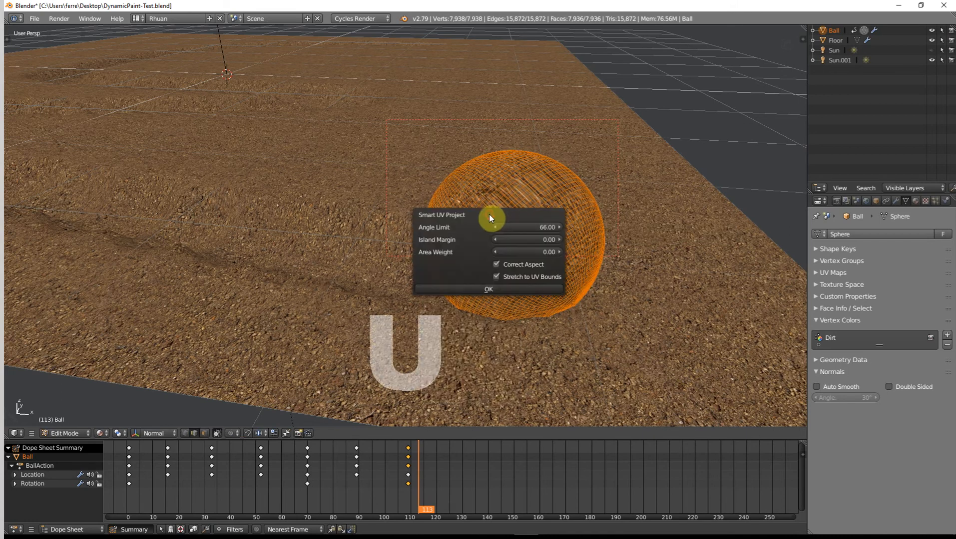
pyautogui.click(509, 289)
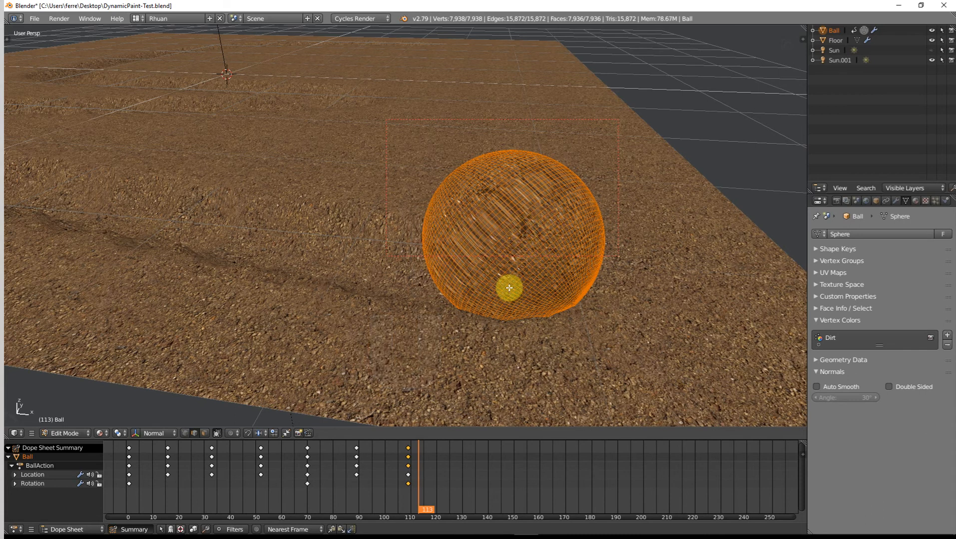
pyautogui.press('Tab')
pyautogui.moveTo(541, 249)
pyautogui.mouseDown(button='middle')
pyautogui.moveTo(571, 250)
pyautogui.moveTo(530, 244)
pyautogui.mouseUp(button='middle')
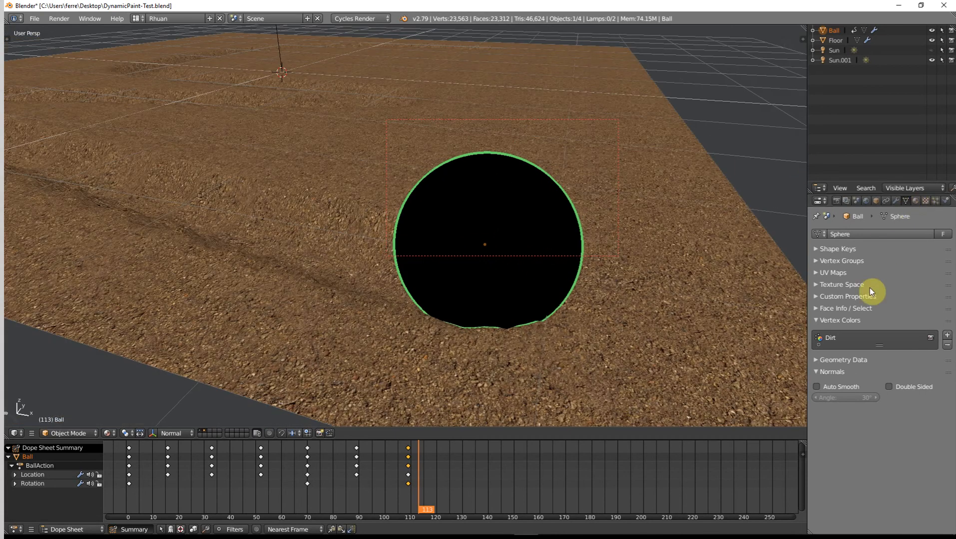
# - Add a second vertex colour layer to the ball and name it Dirtnew
pyautogui.click(946, 335)
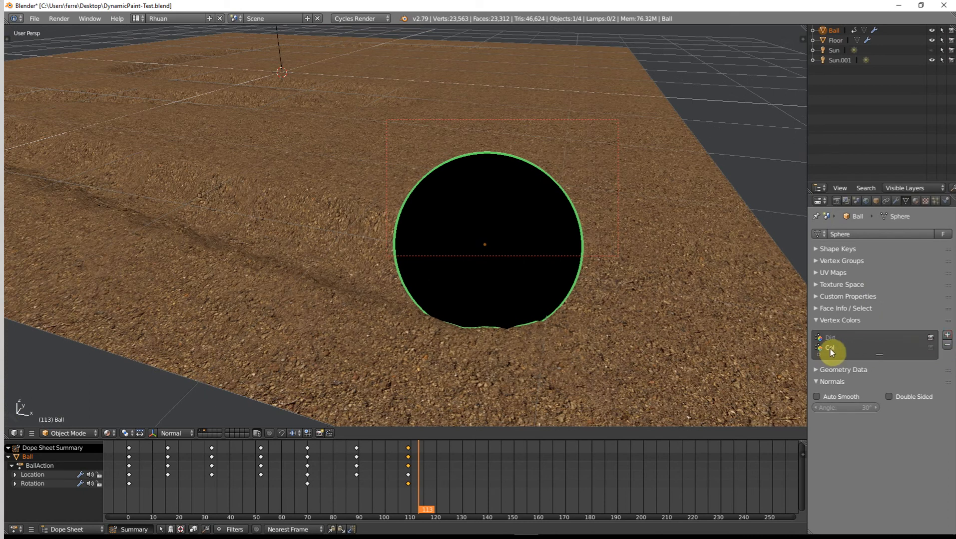
pyautogui.doubleClick(829, 348)
pyautogui.write('Dirtnew')
pyautogui.press('Return')
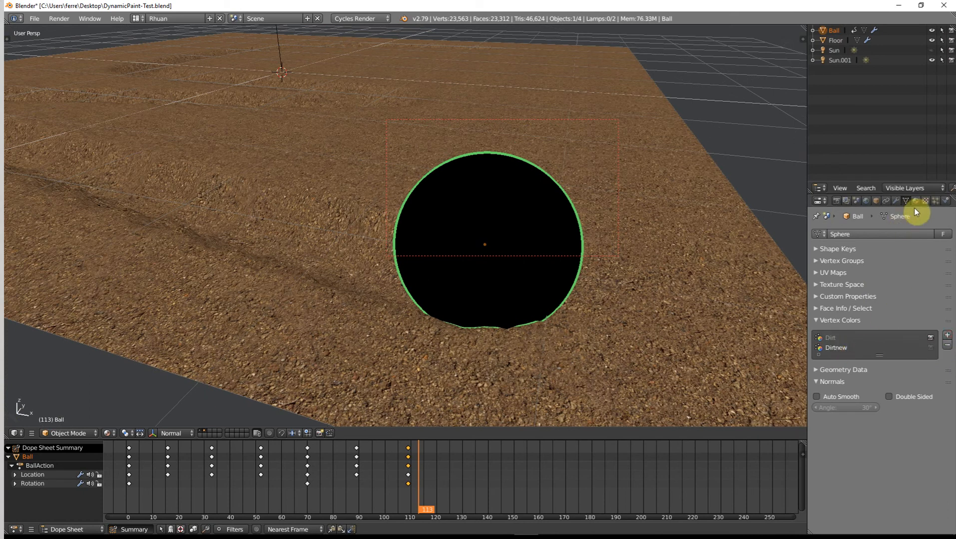
# - Set the paintmap layer in the ball's Dynamic Paint output to Dirtnew
pyautogui.click(944, 200)
pyautogui.scroll(-3, 884, 429)
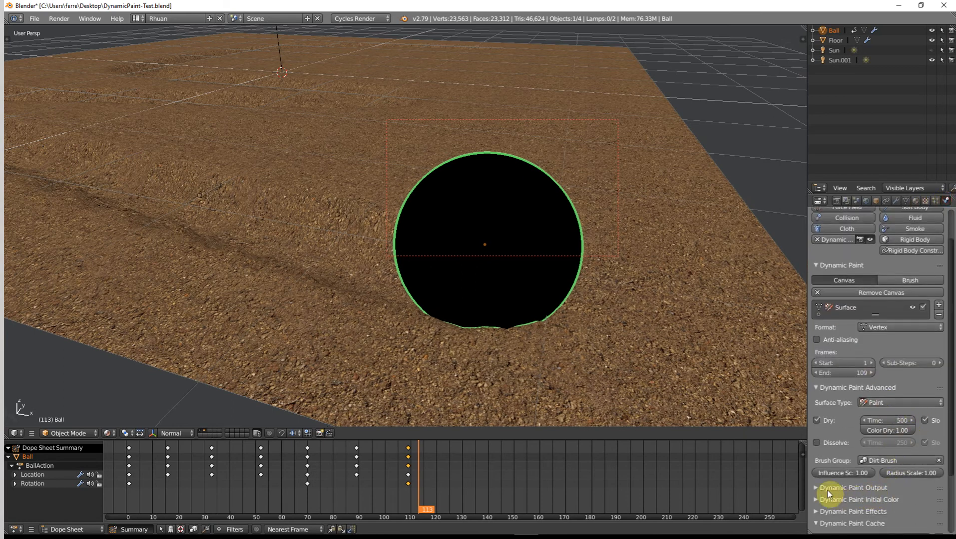
pyautogui.click(825, 500)
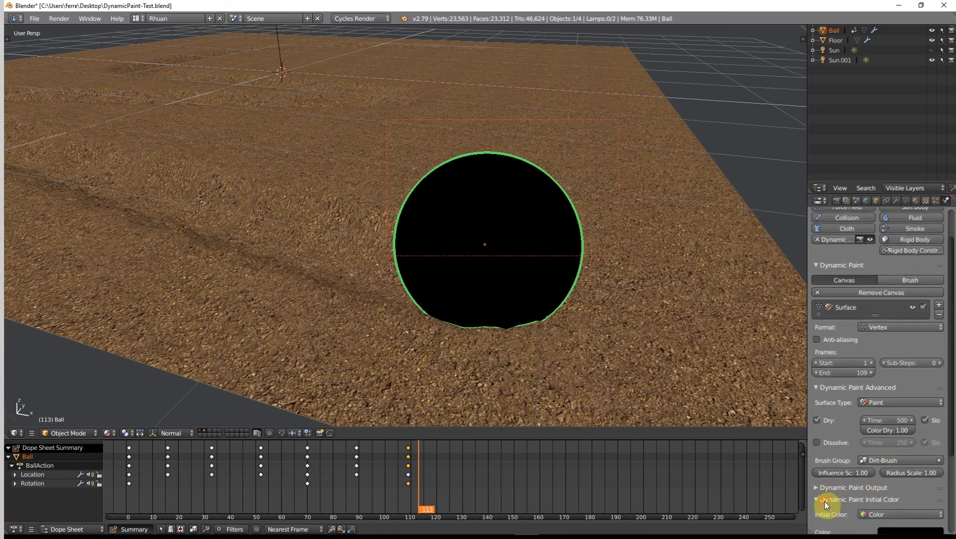
pyautogui.click(824, 500)
pyautogui.click(824, 489)
pyautogui.scroll(-2, 859, 498)
pyautogui.click(861, 476)
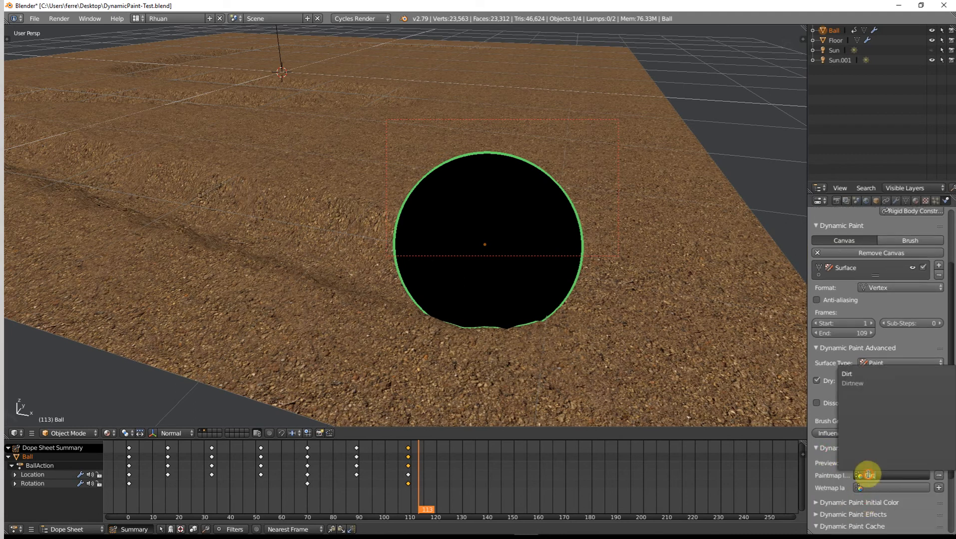
pyautogui.click(865, 384)
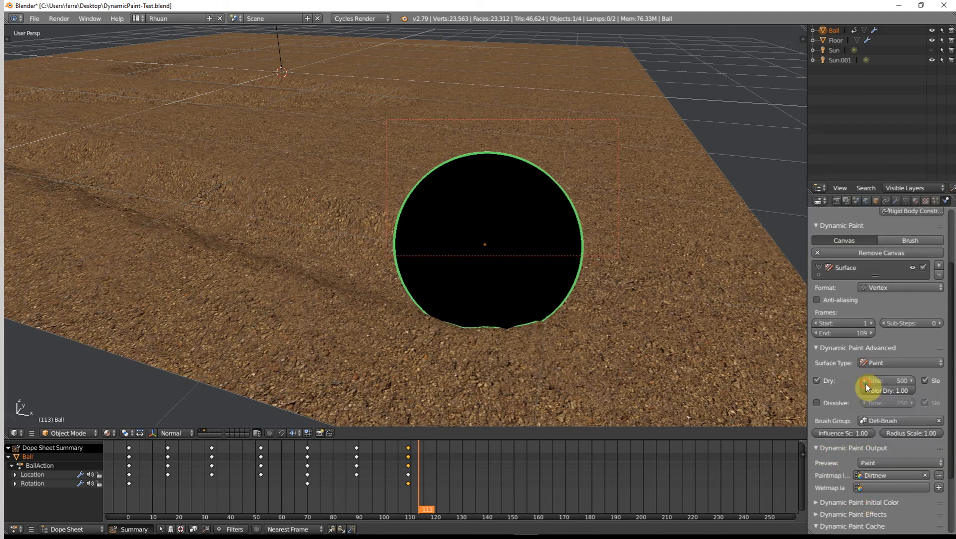
pyautogui.click(822, 448)
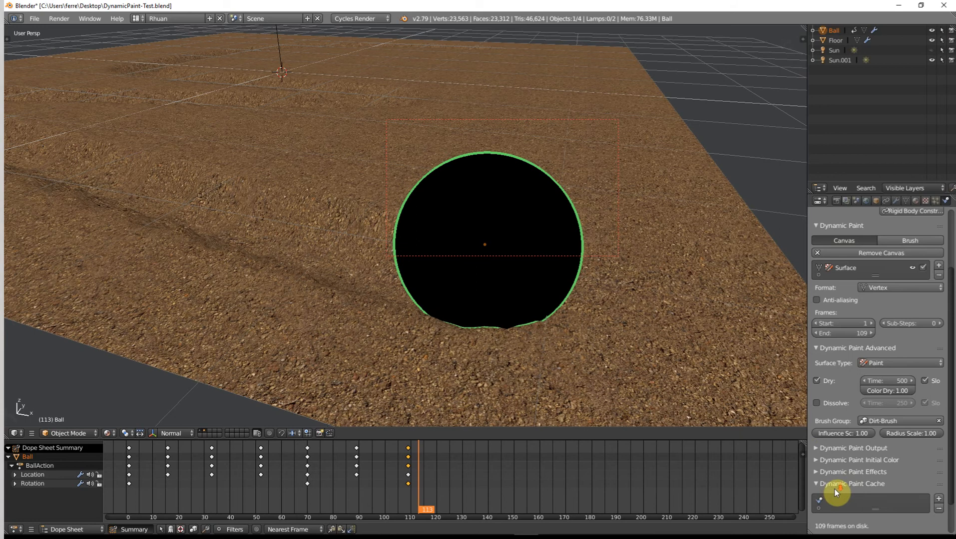
# - Free the ball's Dynamic Paint bake and set the surface's Sub-Steps to 6
pyautogui.scroll(-2, 833, 489)
pyautogui.click(850, 505)
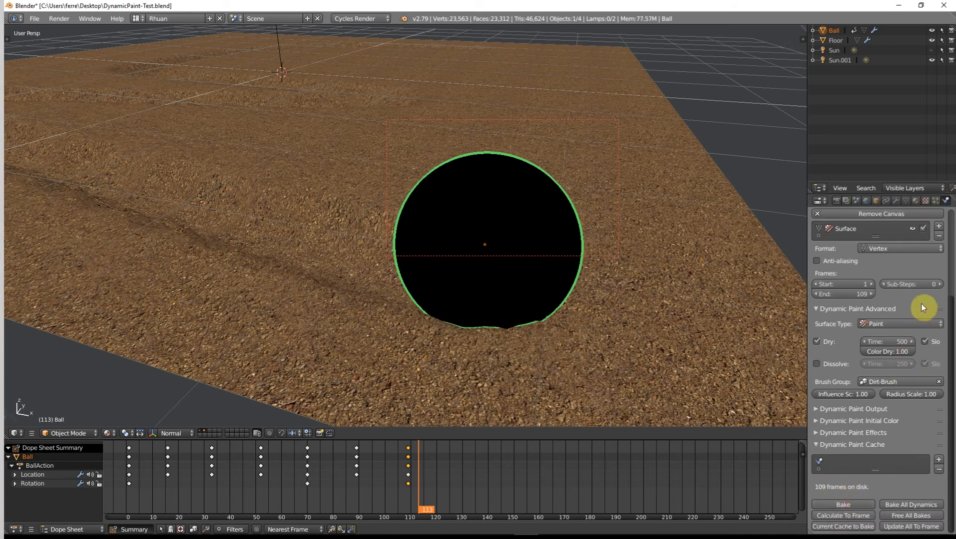
pyautogui.click(940, 286)
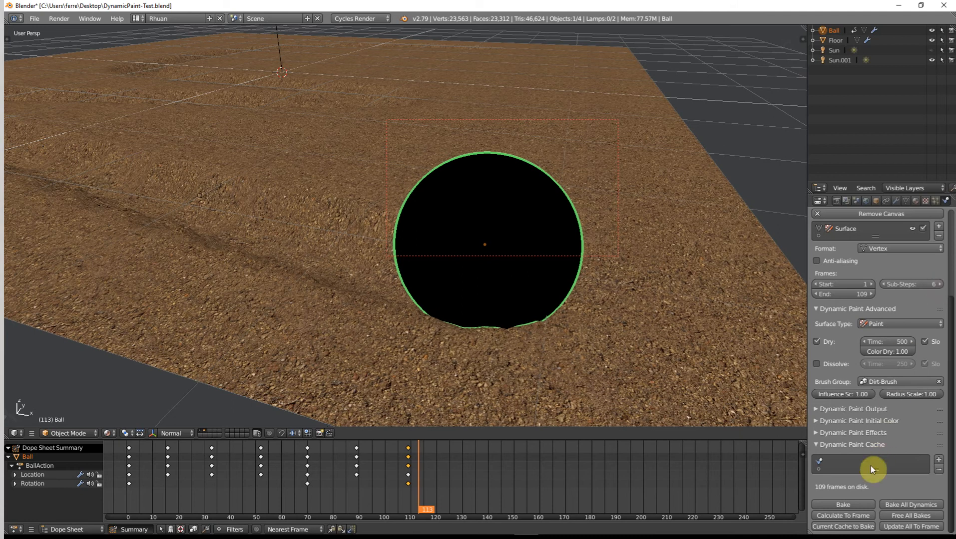
# - Save the file and bake the ball's Dynamic Paint cache
pyautogui.click(35, 18)
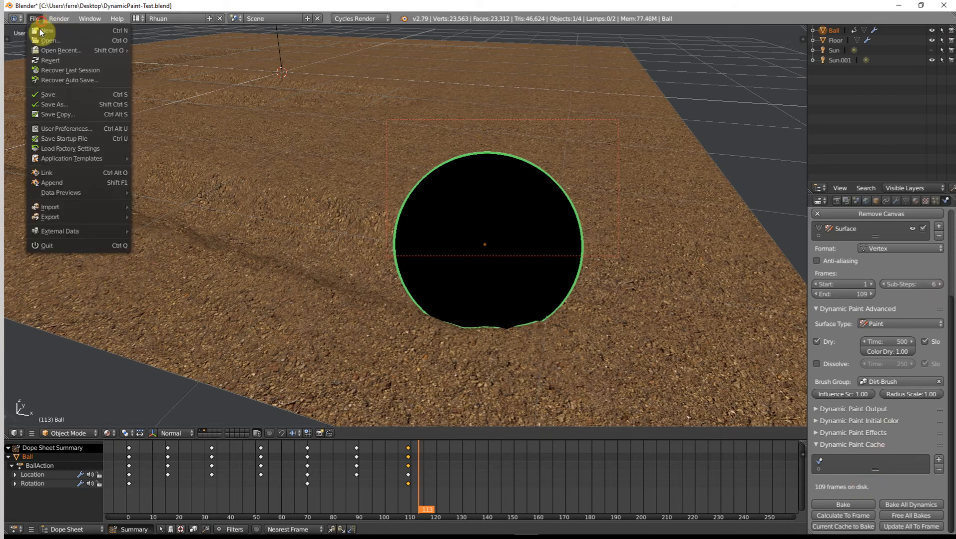
pyautogui.click(52, 99)
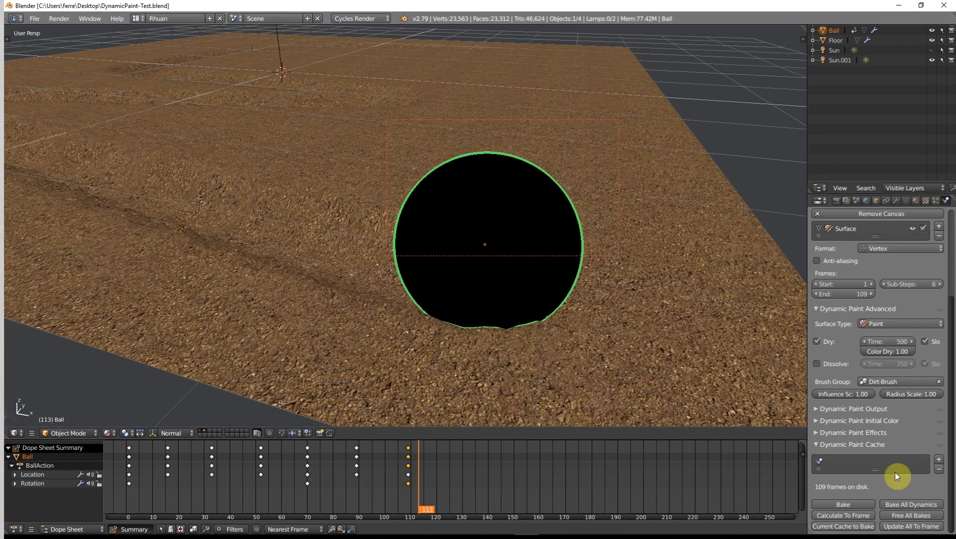
pyautogui.click(853, 506)
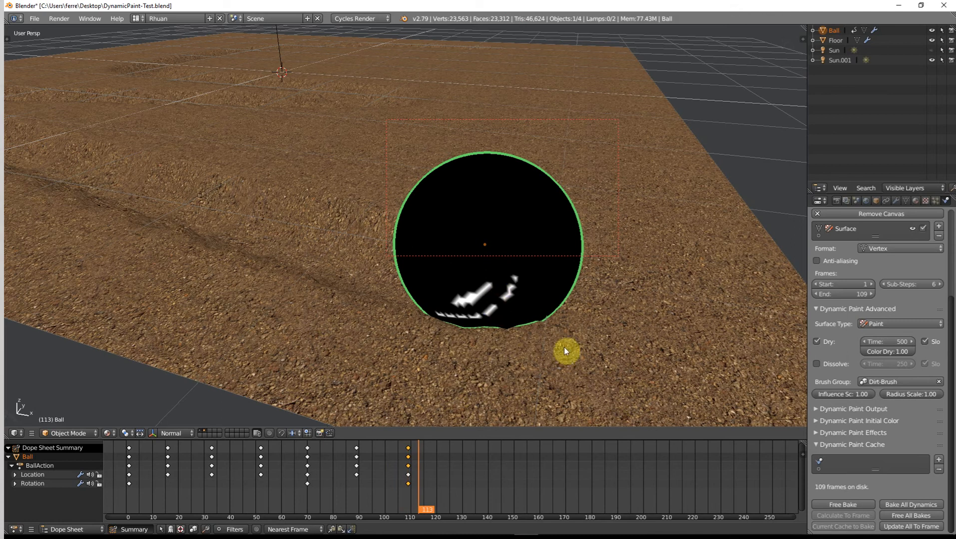
# - Raise the ball surface's Sub-Steps to 10 and free its existing bake
pyautogui.click(939, 284)
pyautogui.click(940, 284)
pyautogui.click(940, 284)
pyautogui.click(939, 284)
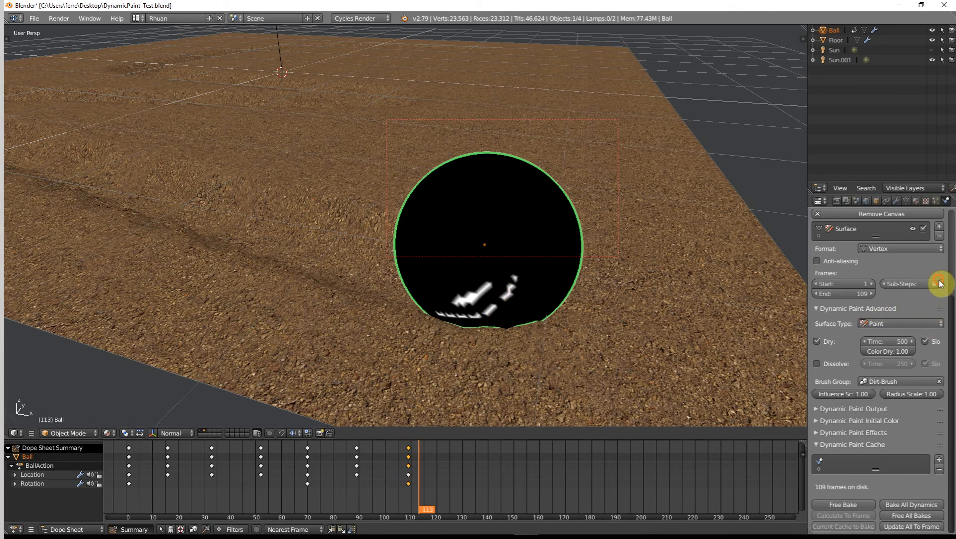
pyautogui.click(851, 505)
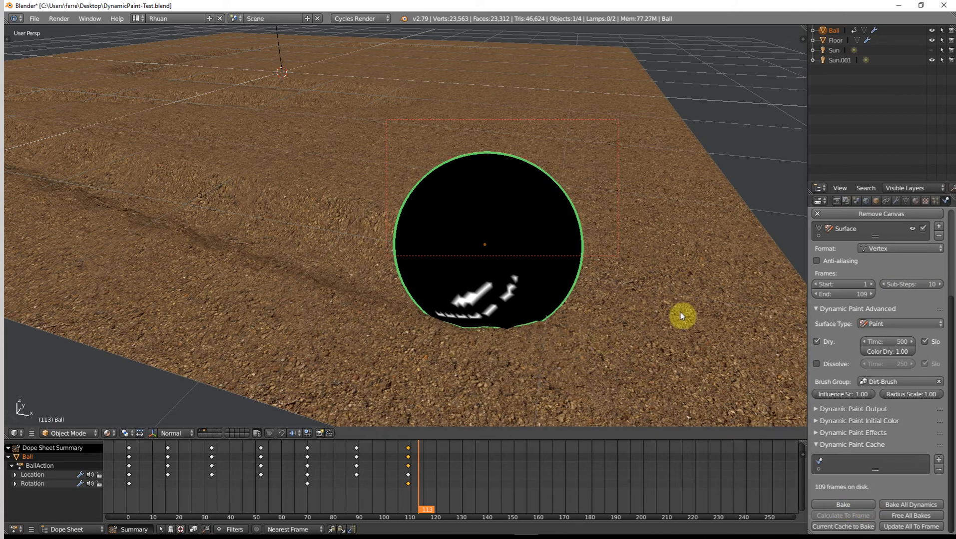
# - Add a Subdivision Surface modifier to the ball after Dynamic Paint, and start baking its Dynamic Paint cache again
pyautogui.click(894, 200)
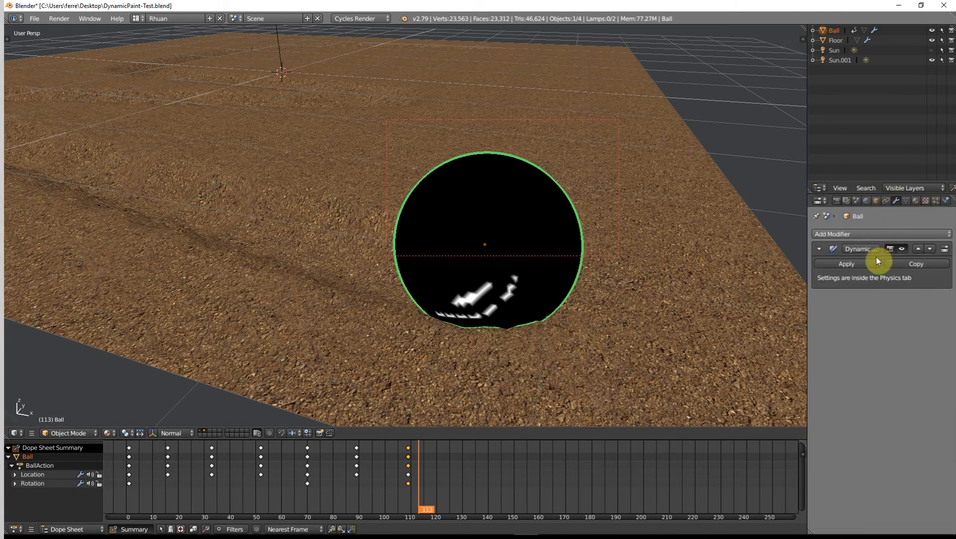
pyautogui.click(859, 234)
pyautogui.click(753, 400)
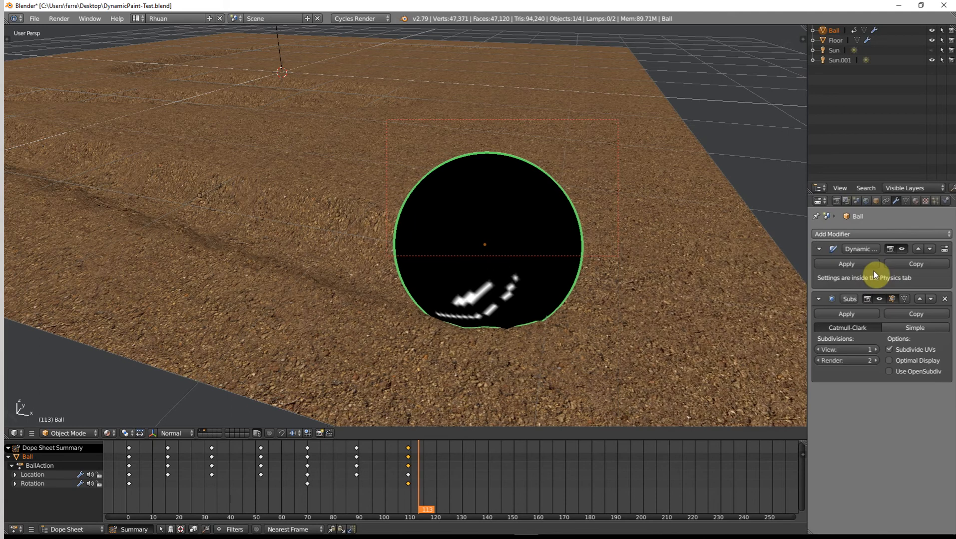
pyautogui.click(945, 200)
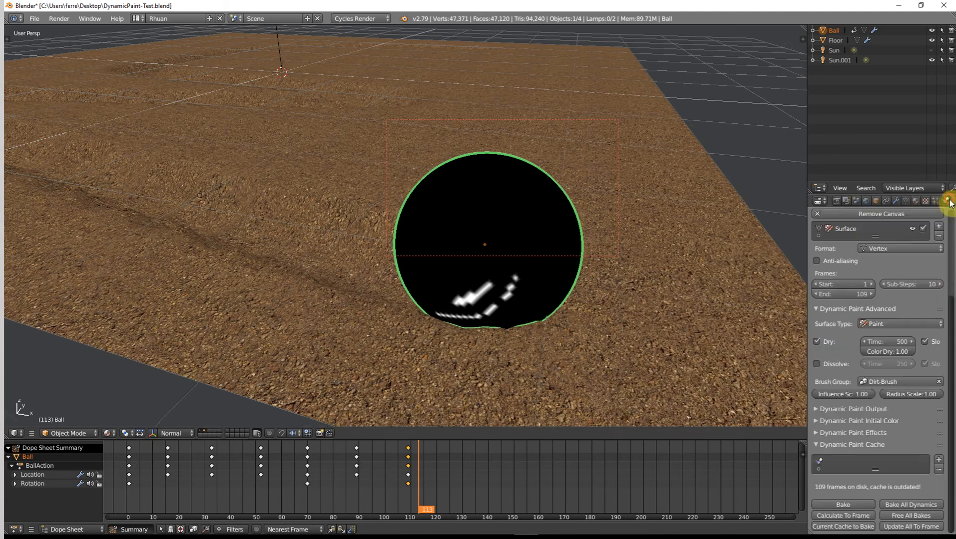
pyautogui.click(859, 505)
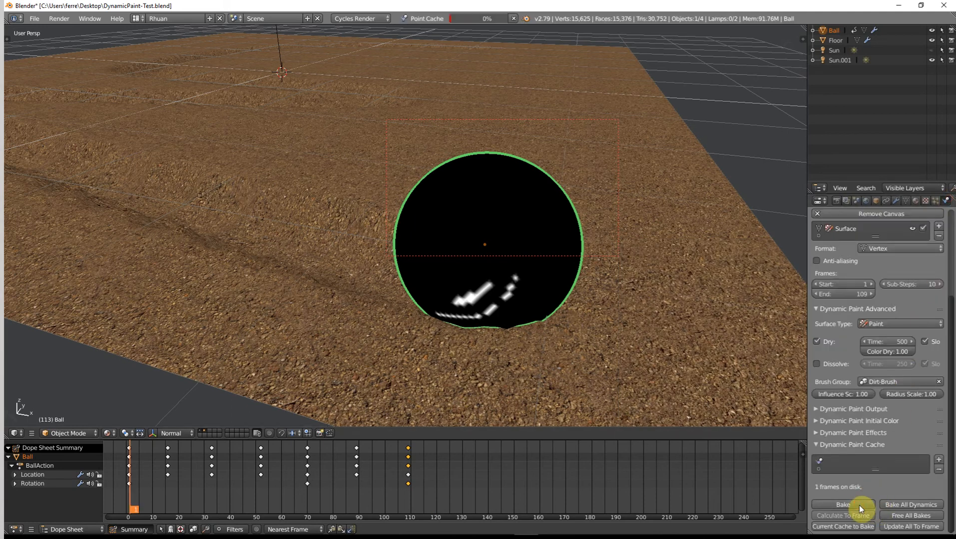
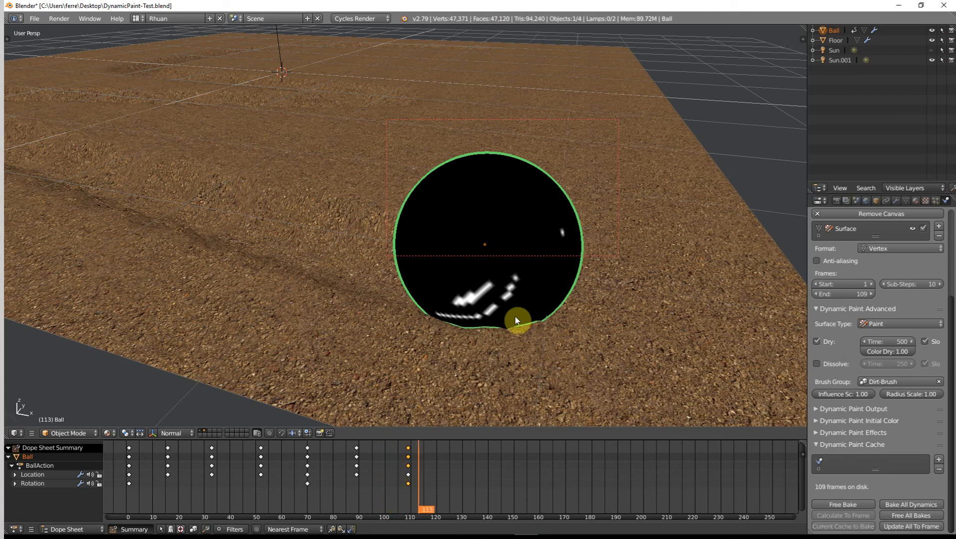
# - Step the animation back to frame 94 and examine the baked paint marks on the ball
pyautogui.scroll(-6, 508, 313)
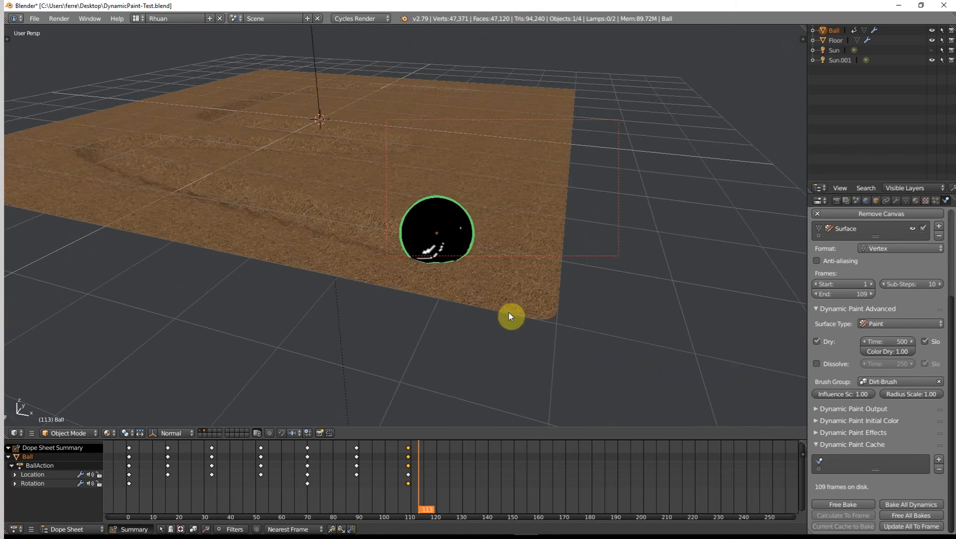
pyautogui.press('Left')
pyautogui.press('Left')
pyautogui.press('Left')
pyautogui.press('Left')
pyautogui.press('Left')
pyautogui.press('Left')
pyautogui.press('Left')
pyautogui.press('Left')
pyautogui.press('Left')
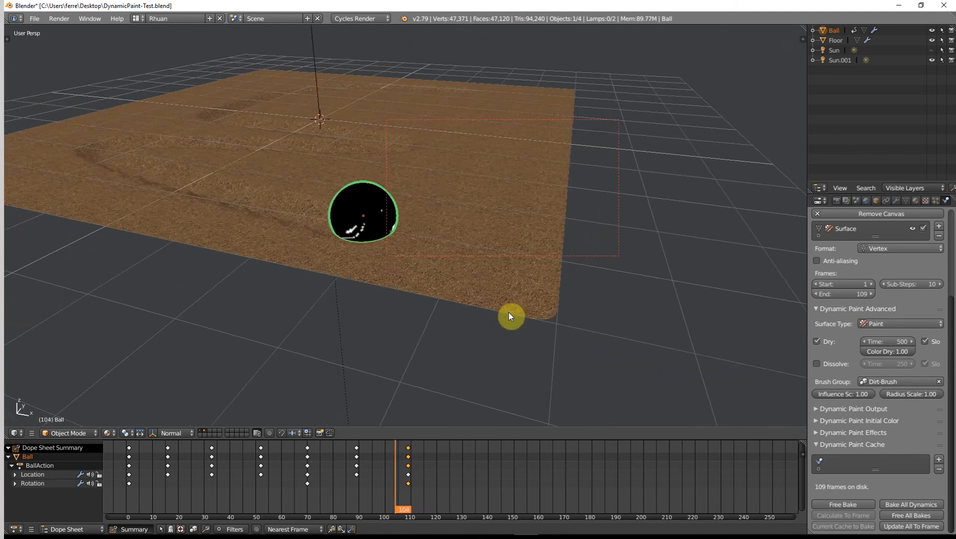
pyautogui.press('Left')
pyautogui.press('Left')
pyautogui.press('Left')
pyautogui.press('Left')
pyautogui.press('Left')
pyautogui.press('Left')
pyautogui.press('Left')
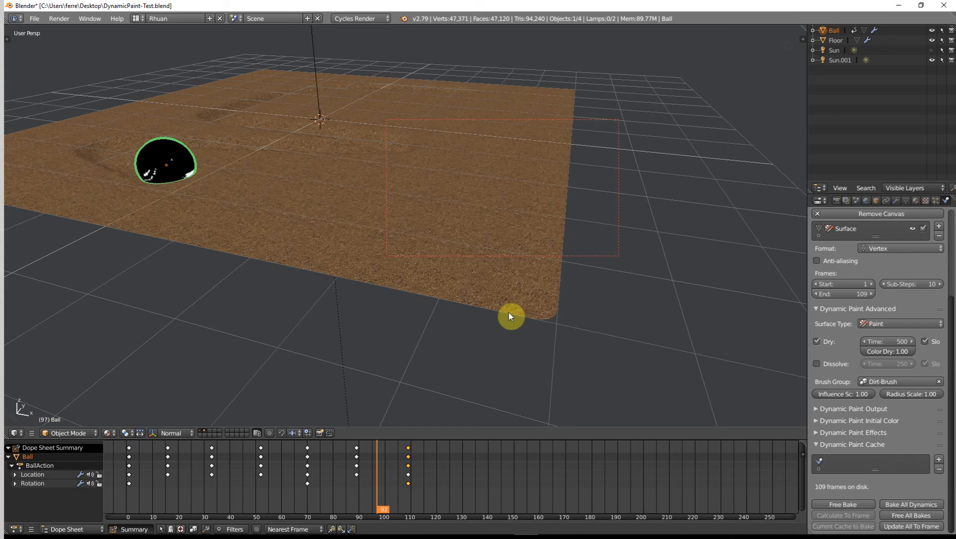
pyautogui.press('Left')
pyautogui.press('Left')
pyautogui.press('Left')
pyautogui.keyDown('shift'); pyautogui.moveTo(298, 173); pyautogui.dragTo(504, 210, button='middle'); pyautogui.keyUp('shift')
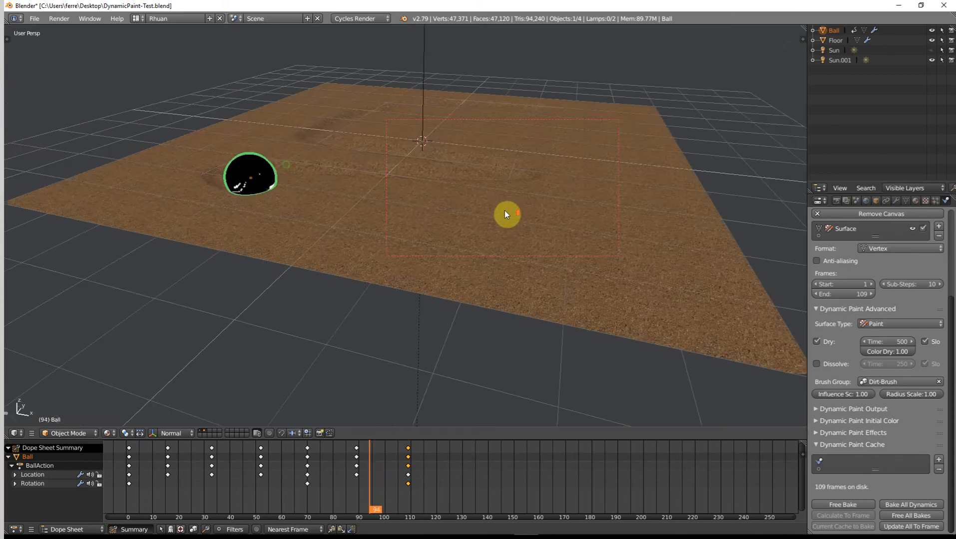
# - Deselect everything and check the ball up close in rendered shading, toggling between the Cycles preview and the baked vertex paint
pyautogui.scroll(4, 344, 200)
pyautogui.press('a')
pyautogui.moveTo(359, 197)
pyautogui.mouseDown(button='middle')
pyautogui.moveTo(326, 198)
pyautogui.moveTo(394, 220)
pyautogui.moveTo(429, 301)
pyautogui.moveTo(478, 266)
pyautogui.moveTo(300, 230)
pyautogui.moveTo(369, 192)
pyautogui.moveTo(352, 145)
pyautogui.moveTo(435, 194)
pyautogui.mouseUp(button='middle')
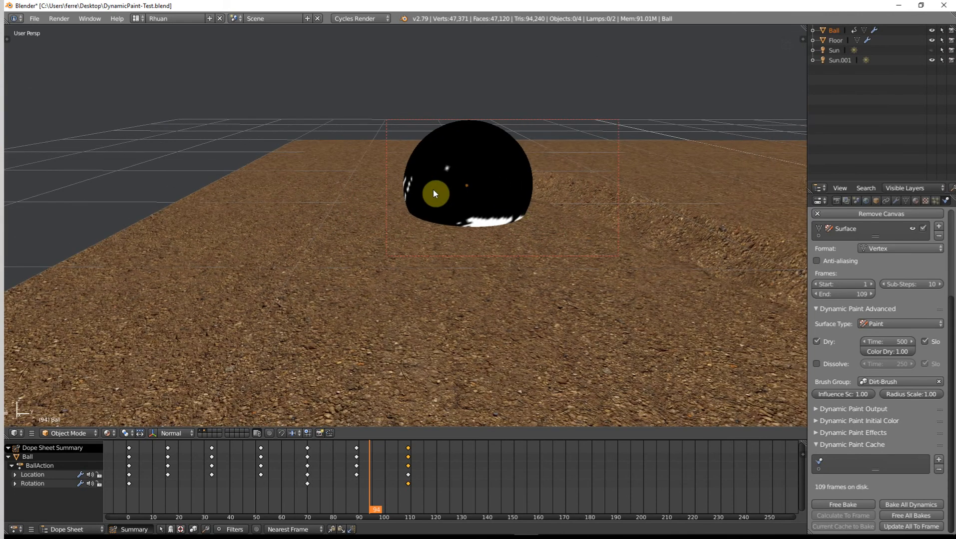
pyautogui.hotkey('shift', 'z')
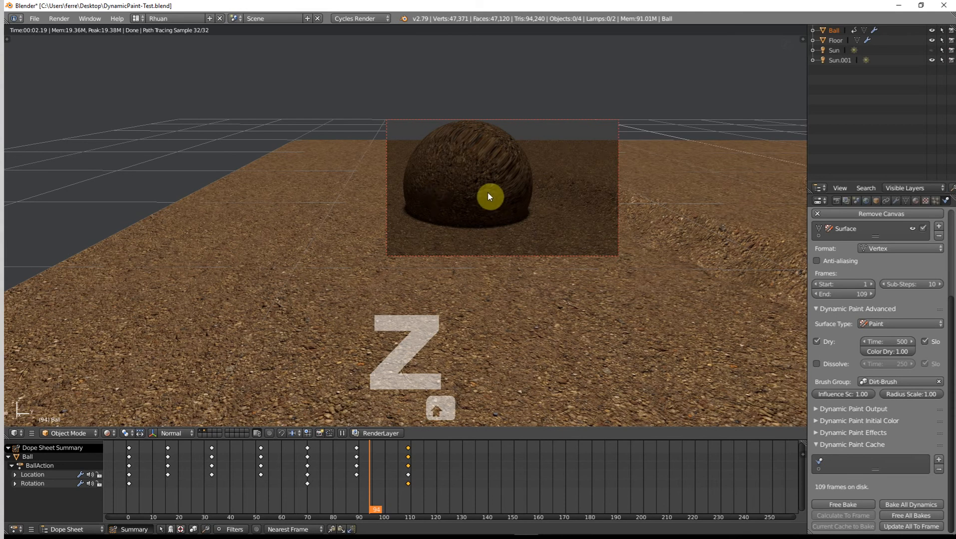
pyautogui.hotkey('shift', 'z')
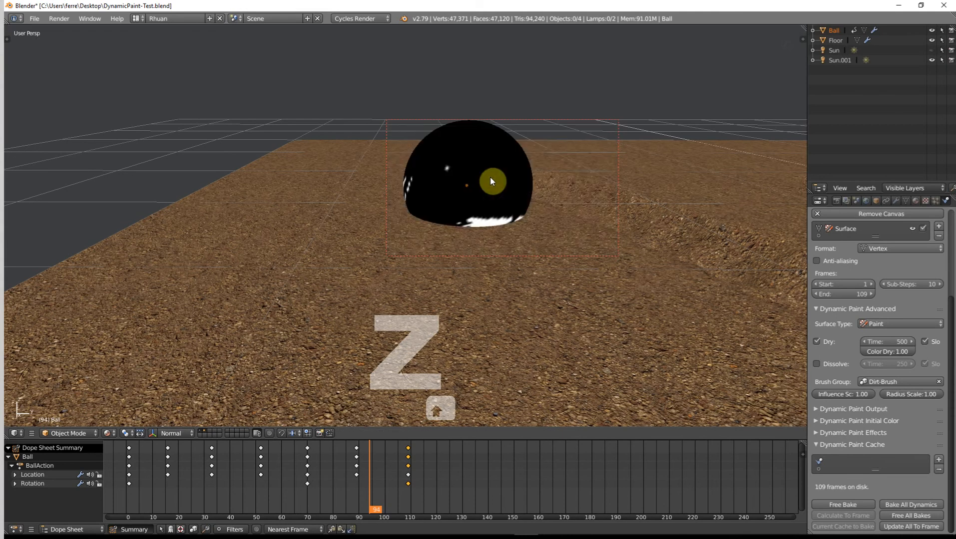
pyautogui.hotkey('shift', 'z')
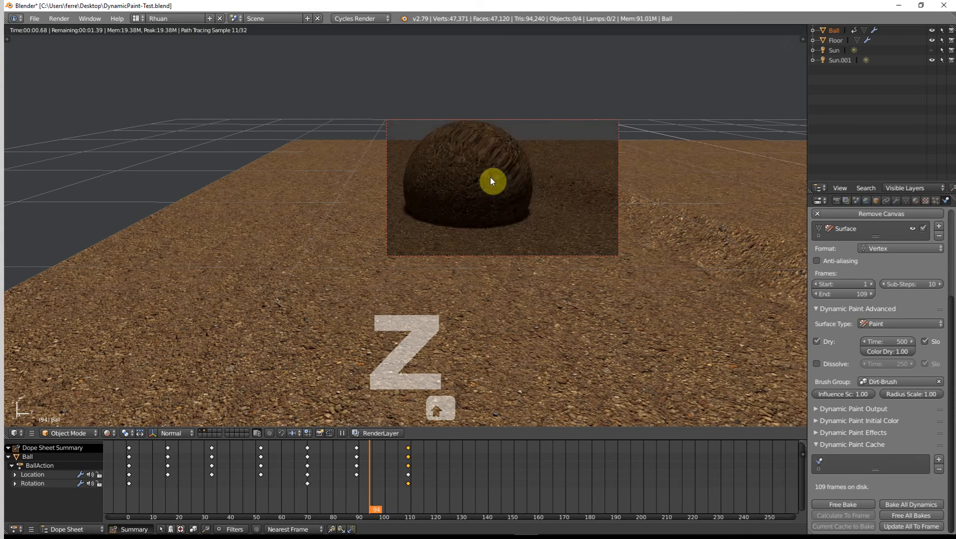
pyautogui.hotkey('shift', 'z')
# - Select the ball, switch to the Shader screen layout and delete the Dirt Attribute node from its material
pyautogui.rightClick(490, 177)
pyautogui.hotkey('ctrl', 'Left')
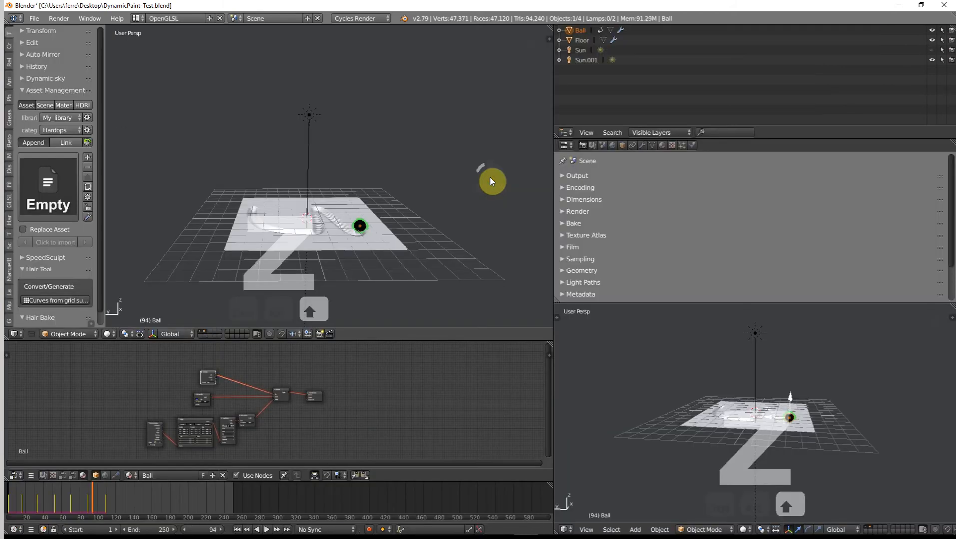
pyautogui.hotkey('ctrl', 'Left')
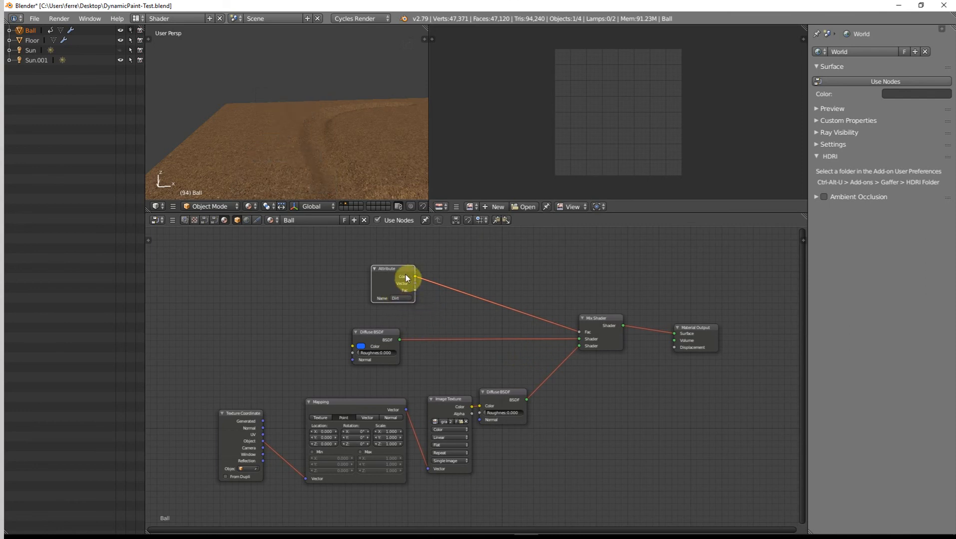
pyautogui.press('x')
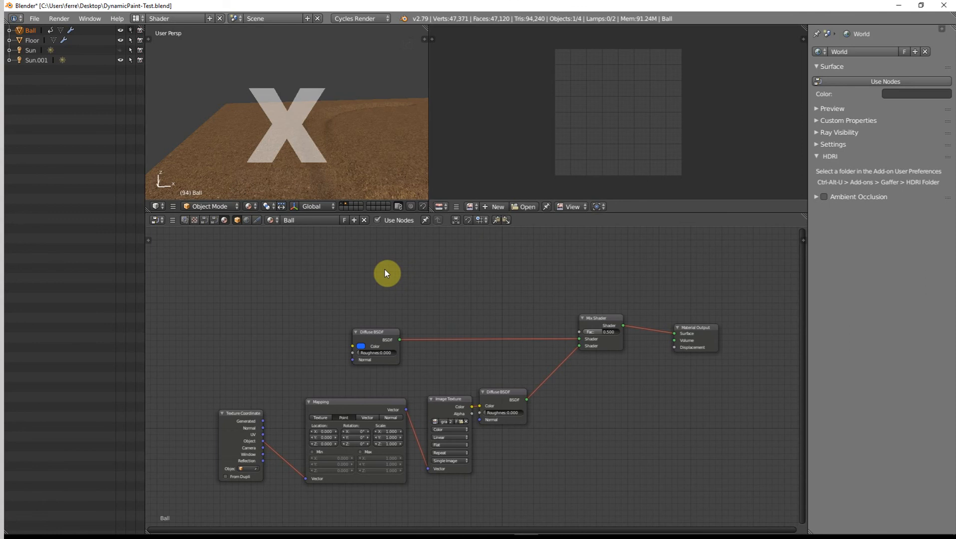
# - Add a vertex colour input node for Dirtnew and connect its Color output to the Mix Shader's Fac
pyautogui.hotkey('shift', 'a')
pyautogui.moveTo(384, 269)
pyautogui.moveTo(422, 270)
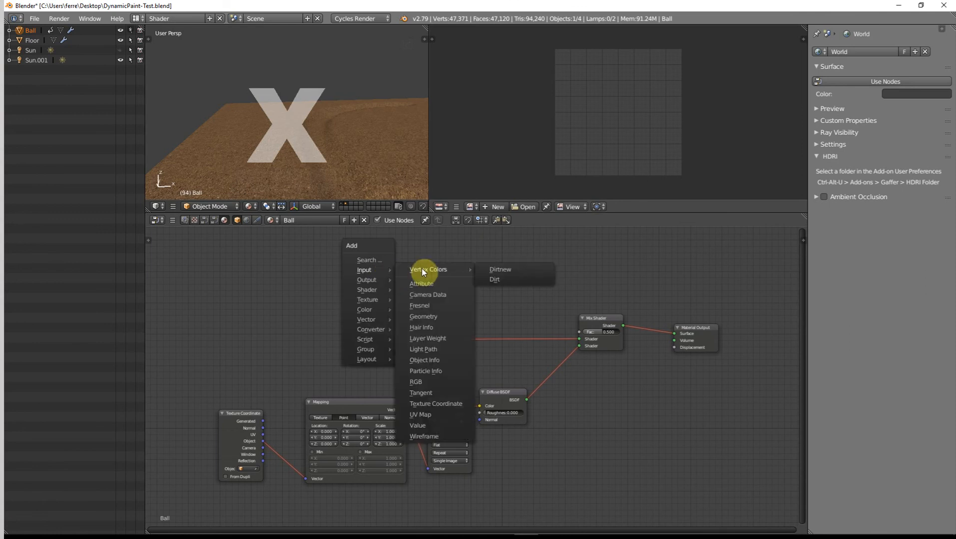
pyautogui.click(499, 271)
pyautogui.click(395, 274)
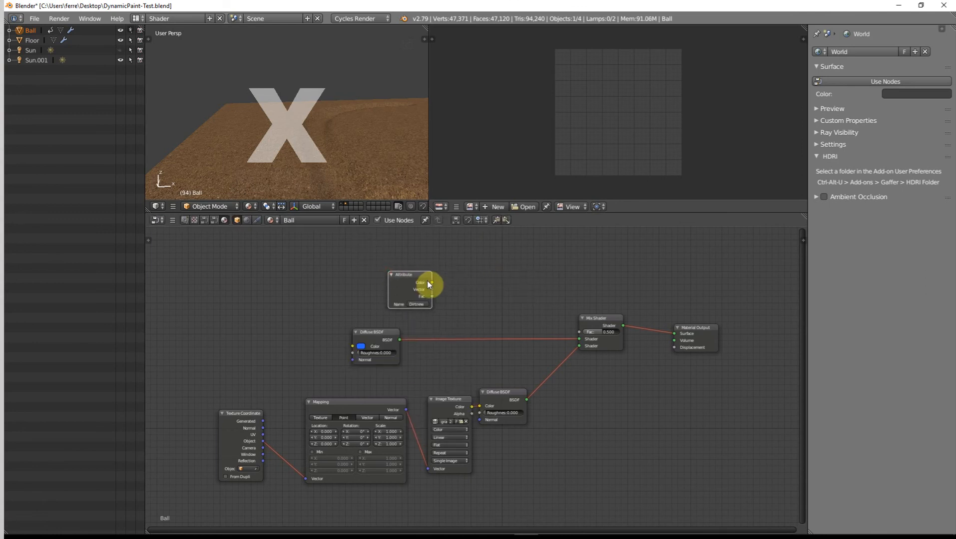
pyautogui.moveTo(432, 282); pyautogui.dragTo(579, 331)
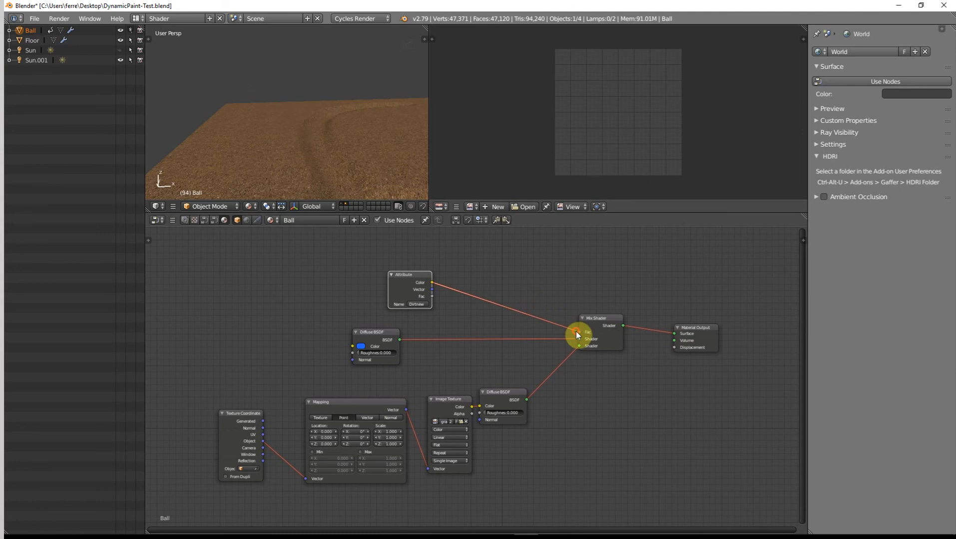
# - Return to the Rhuan screen layout and check the ball's updated material in a rendered preview
pyautogui.hotkey('ctrl', 'Left')
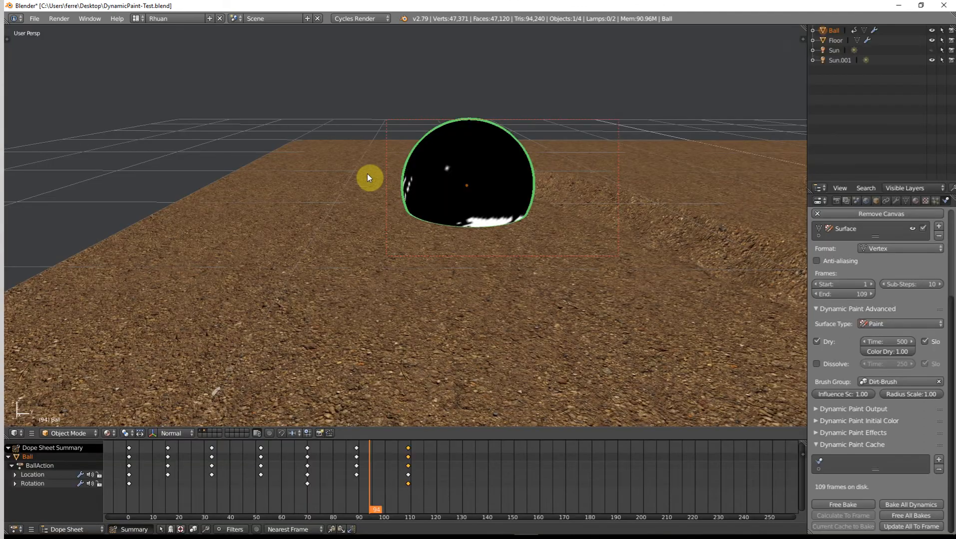
pyautogui.hotkey('shift', 'z')
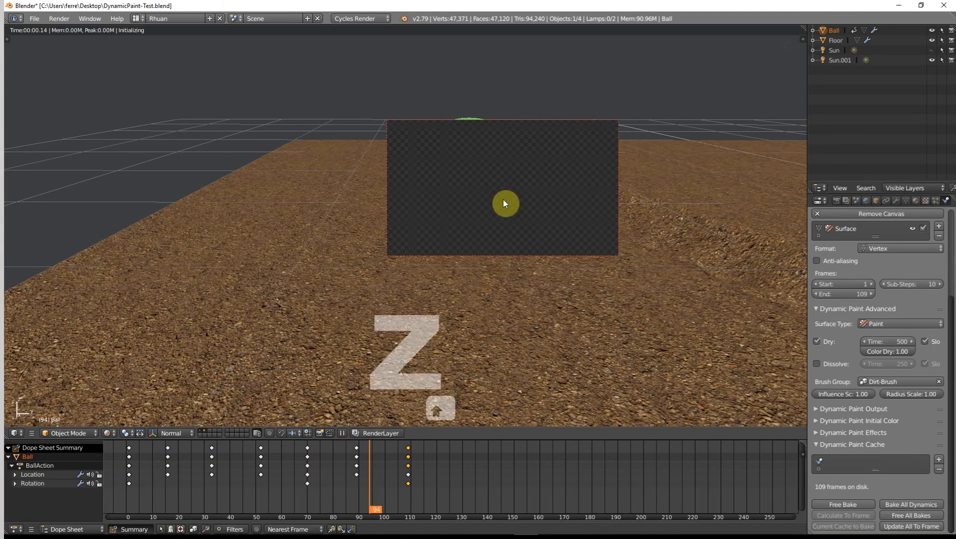
pyautogui.moveTo(487, 204); pyautogui.dragTo(515, 201, button='middle')
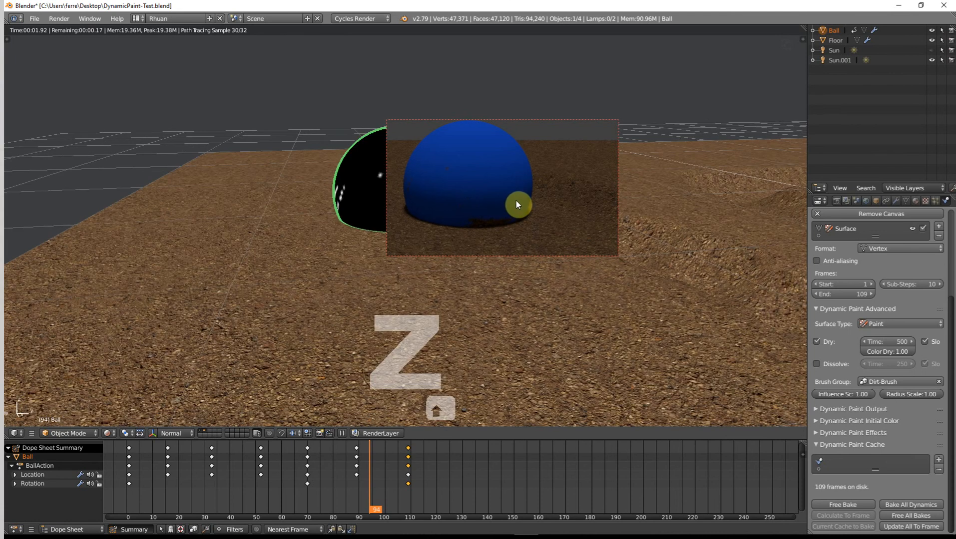
pyautogui.scroll(-5, 516, 201)
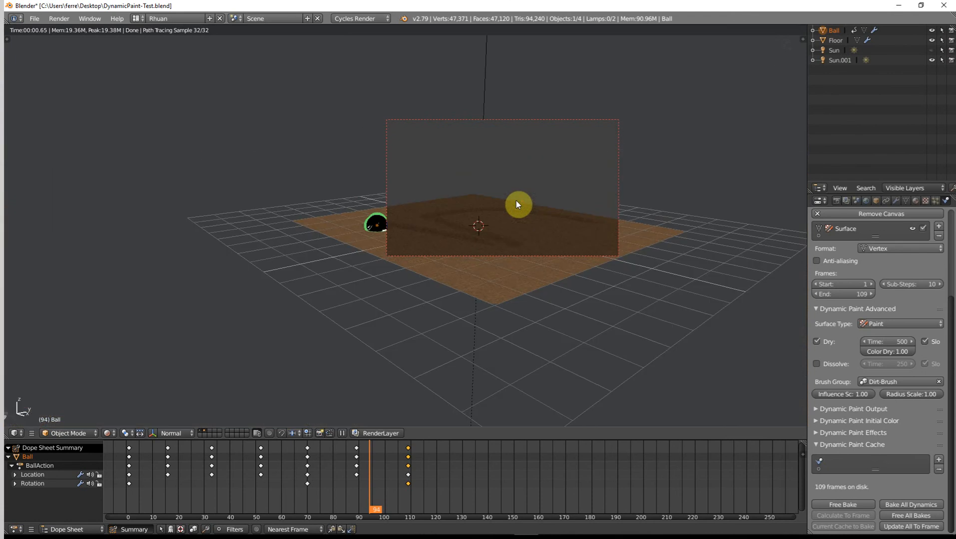
pyautogui.hotkey('shift', 'z')
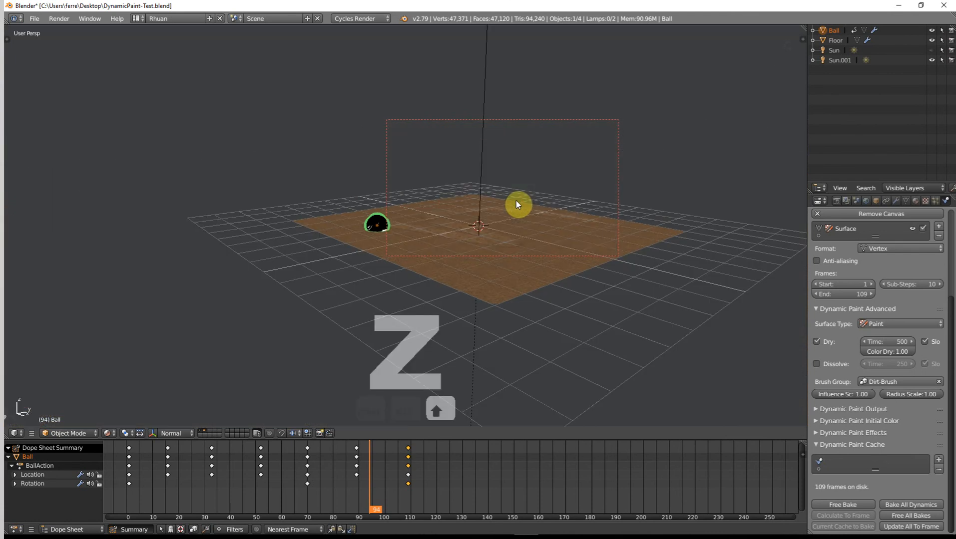
# - Play the animation from the first frame and examine the ball's paint and dirt track from several angles, stopping at frame 130
pyautogui.hotkey('shift', 'Left')
pyautogui.hotkey('alt', 'a')
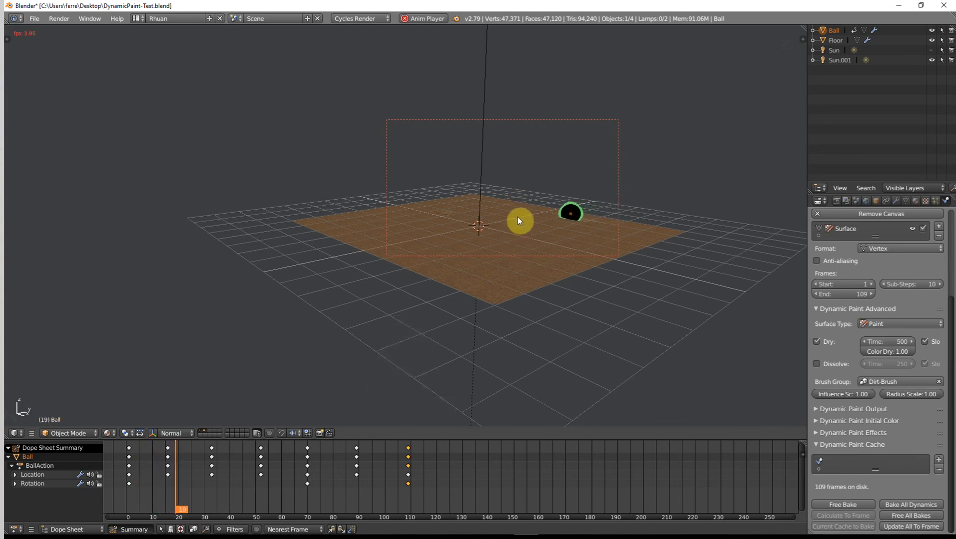
pyautogui.moveTo(514, 266)
pyautogui.mouseDown(button='middle')
pyautogui.moveTo(566, 266)
pyautogui.moveTo(503, 279)
pyautogui.mouseUp(button='middle')
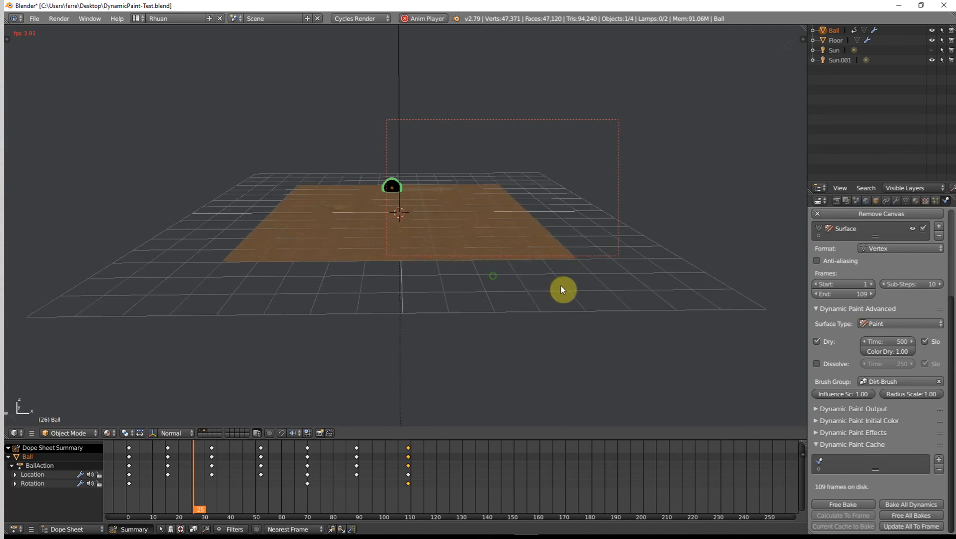
pyautogui.moveTo(560, 290); pyautogui.dragTo(628, 291, button='middle')
pyautogui.scroll(2, 627, 290)
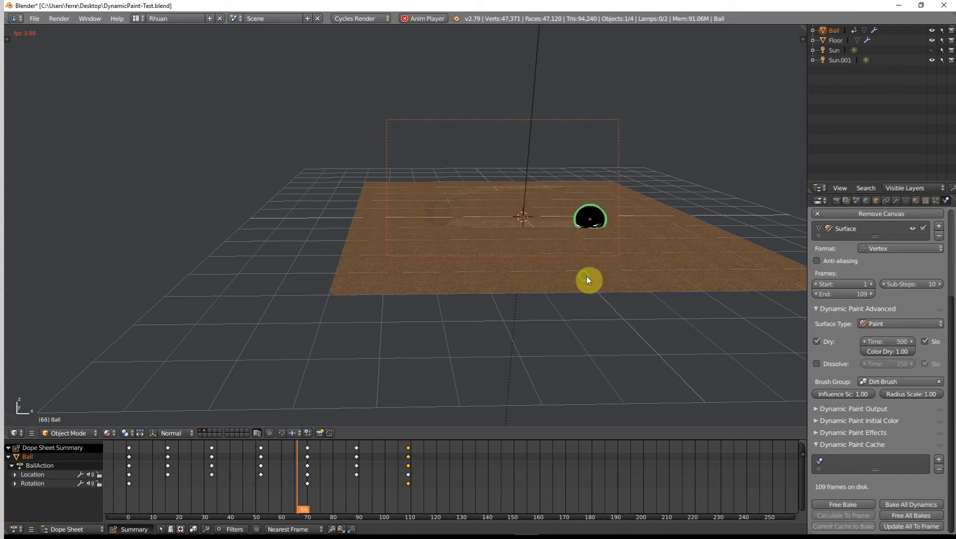
pyautogui.moveTo(619, 286); pyautogui.dragTo(653, 296, button='middle')
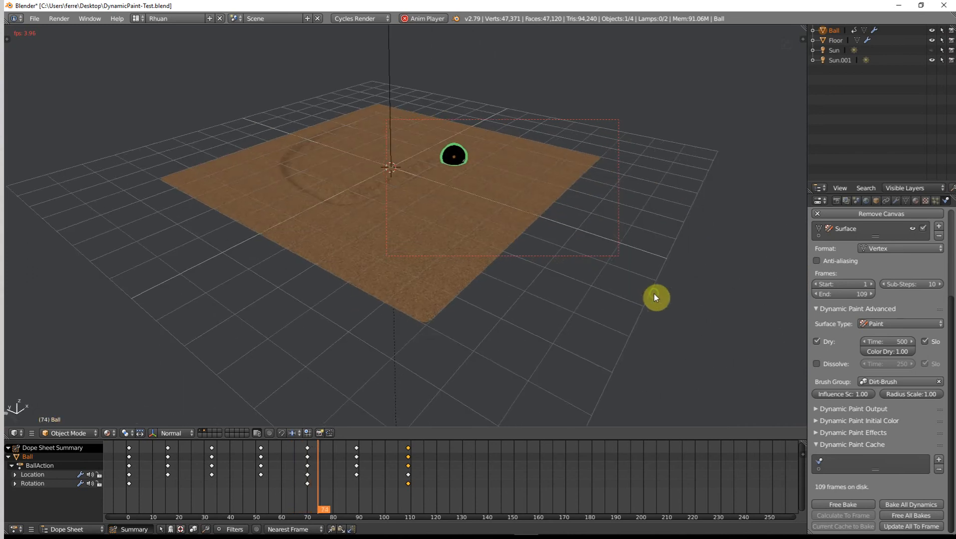
pyautogui.moveTo(590, 297); pyautogui.dragTo(635, 303, button='middle')
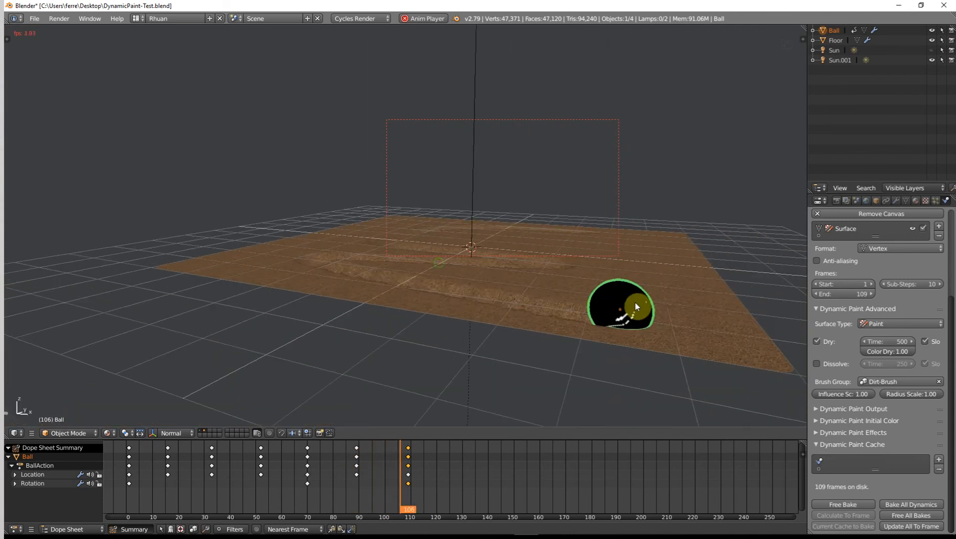
pyautogui.moveTo(684, 330); pyautogui.dragTo(689, 296, button='middle')
pyautogui.scroll(2, 689, 296)
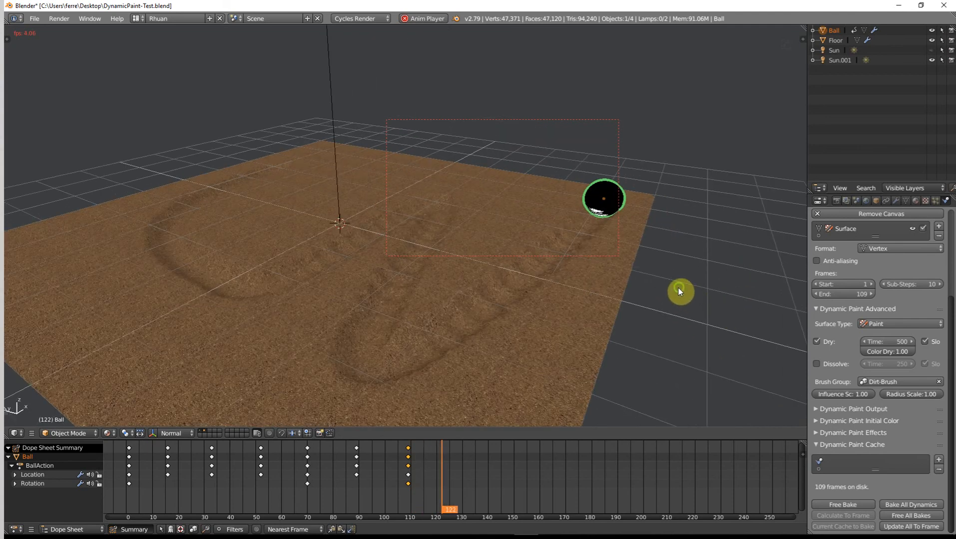
pyautogui.keyDown('shift'); pyautogui.moveTo(587, 291); pyautogui.dragTo(506, 282, button='middle'); pyautogui.keyUp('shift')
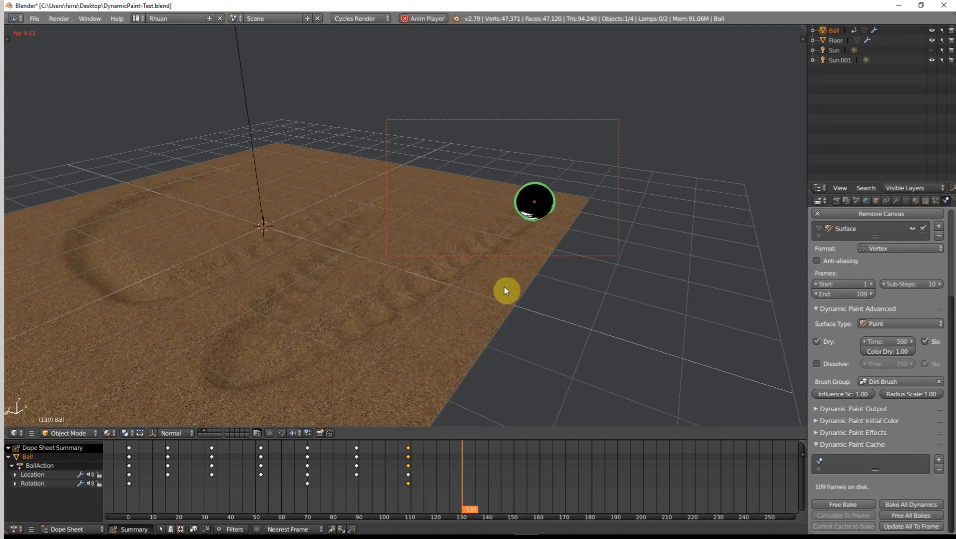
pyautogui.hotkey('alt', 'a')
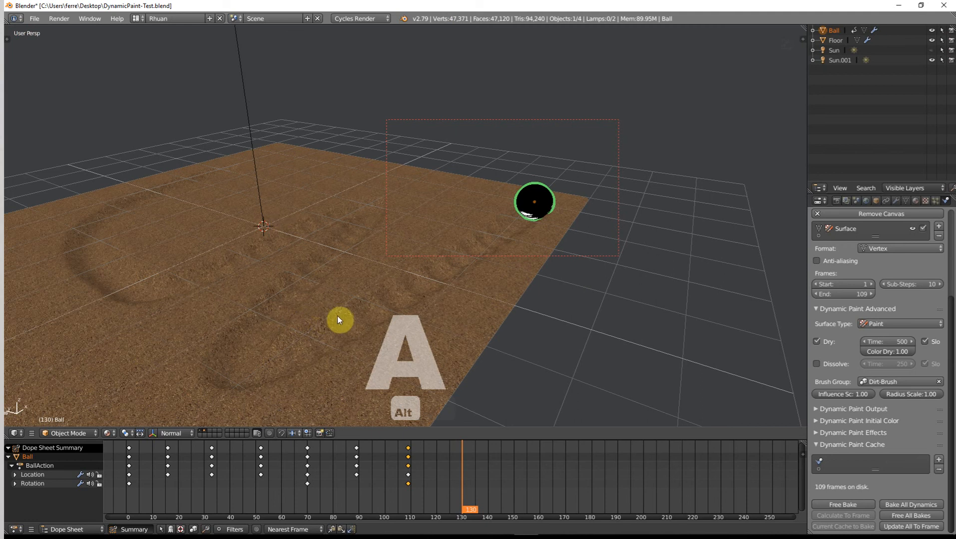
# - Check the ball's underside in a rendered preview at frame 130, then return to an overview of the floor
pyautogui.moveTo(490, 224)
pyautogui.mouseDown(button='middle')
pyautogui.moveTo(524, 213)
pyautogui.moveTo(488, 222)
pyautogui.moveTo(483, 239)
pyautogui.mouseUp(button='middle')
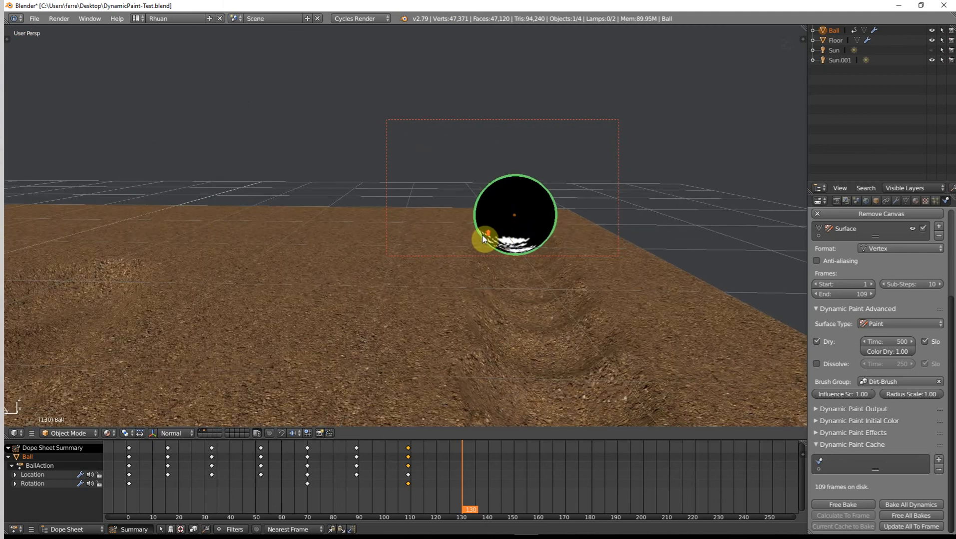
pyautogui.hotkey('shift', 'z')
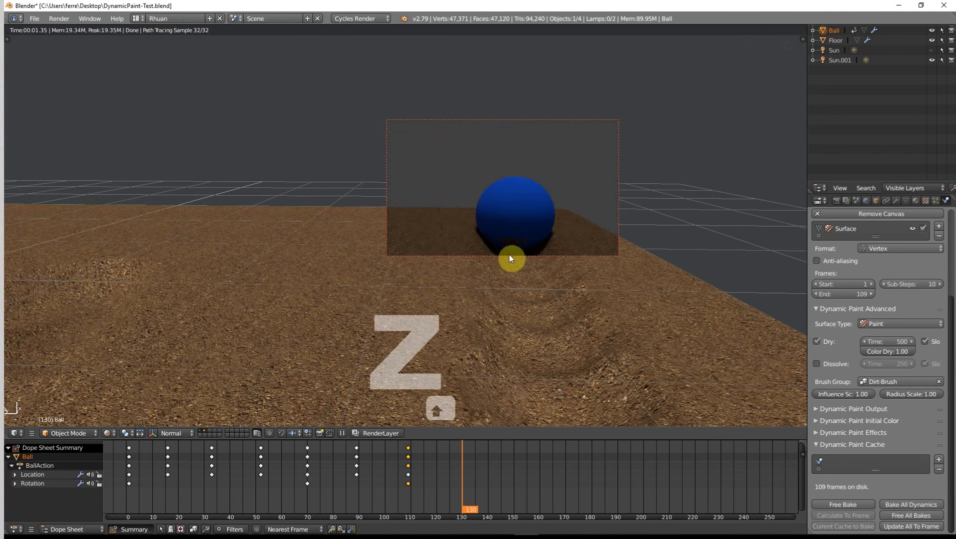
pyautogui.hotkey('shift', 'z')
pyautogui.moveTo(509, 254); pyautogui.dragTo(267, 208, button='middle')
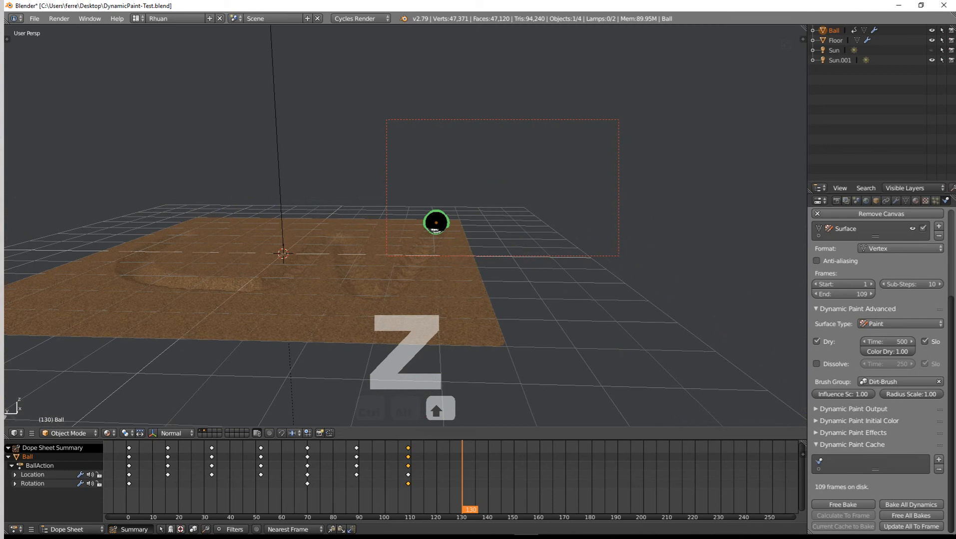
pyautogui.moveTo(148, 351); pyautogui.dragTo(693, 301, button='middle')
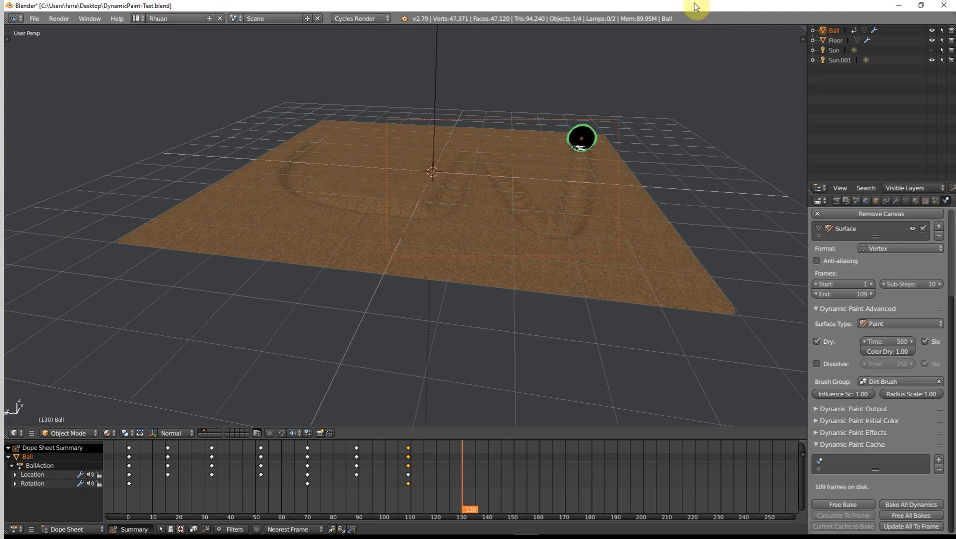